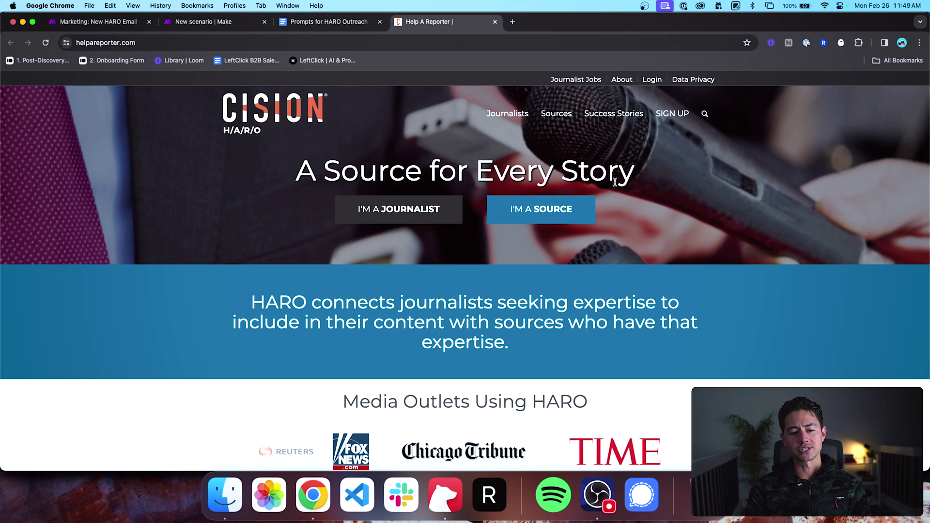
{"action": "scroll", "coordinate": [664, 219], "scroll_direction": "down", "scroll_amount": 3}
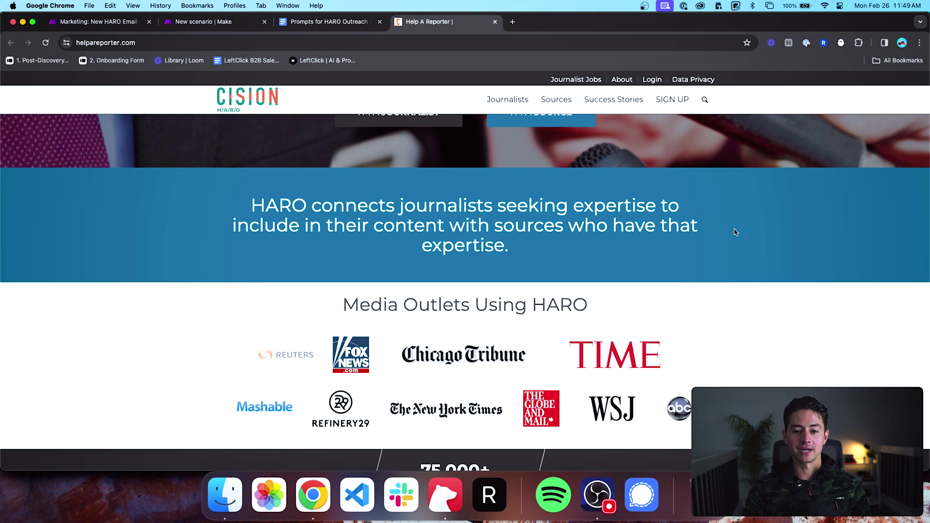
{"action": "scroll", "coordinate": [746, 241], "scroll_direction": "up", "scroll_amount": 3}
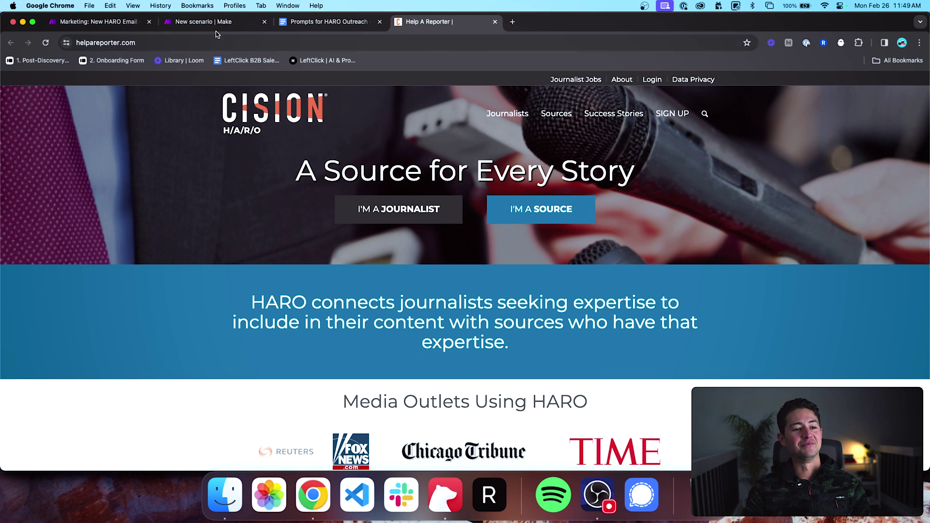
Step: Switch to the Marketing: New HARO Email → Autorespond scenario in Make and move the detached Email module beside the Slack module
{"action": "left_click", "coordinate": [97, 21]}
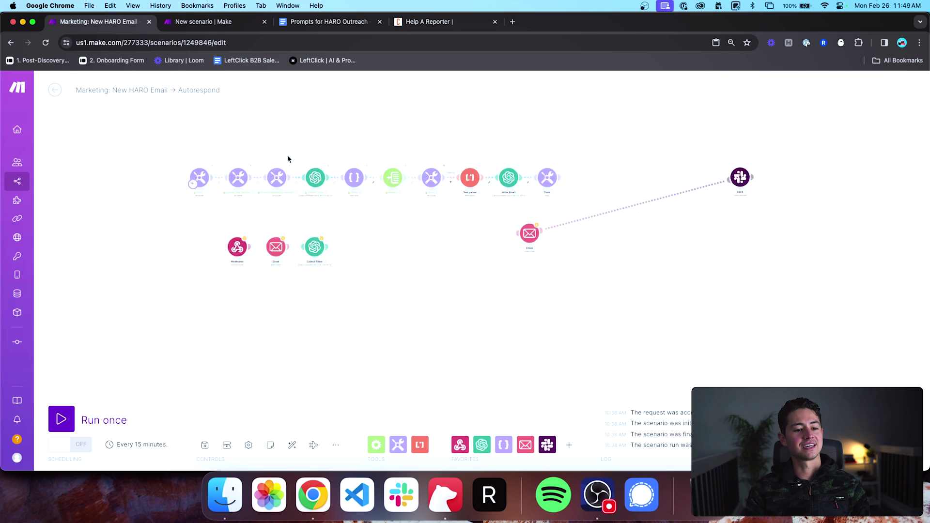
{"action": "scroll", "coordinate": [272, 155], "scroll_direction": "up", "scroll_amount": 3}
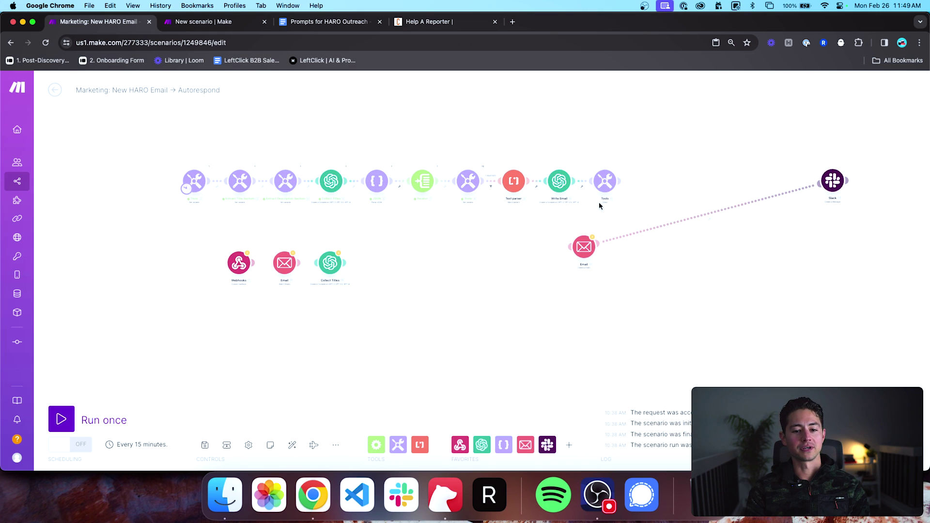
{"action": "left_click_drag", "start_coordinate": [584, 247], "coordinate": [786, 178]}
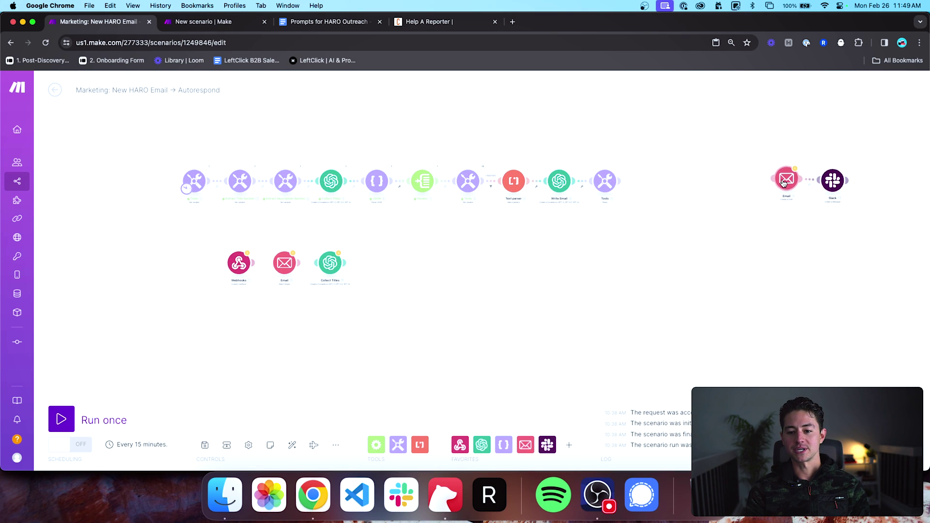
Step: Examine the autorespond scenario's module chain from the first Tools module through Collect Titles, Iterator and Write Email to the last Tools module
{"action": "scroll", "coordinate": [290, 213], "scroll_direction": "up", "scroll_amount": 5}
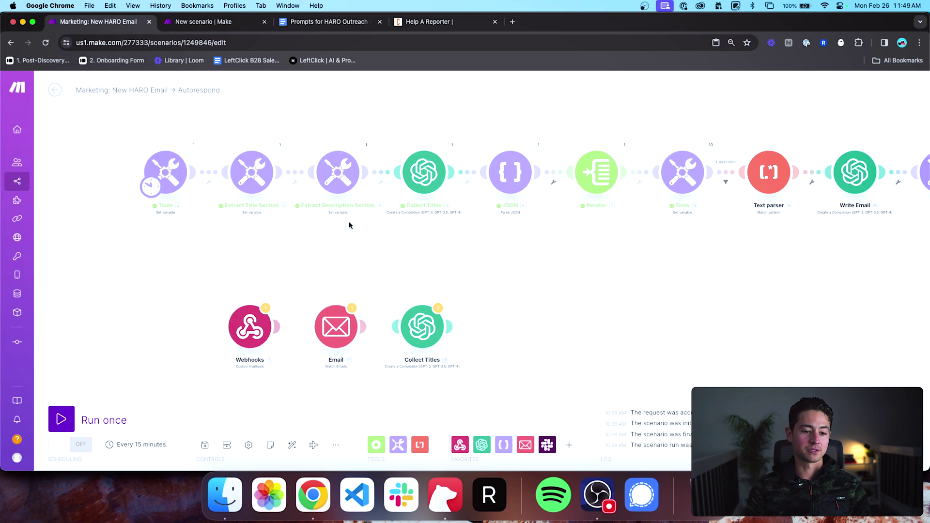
{"action": "left_click_drag", "start_coordinate": [187, 255], "coordinate": [222, 273]}
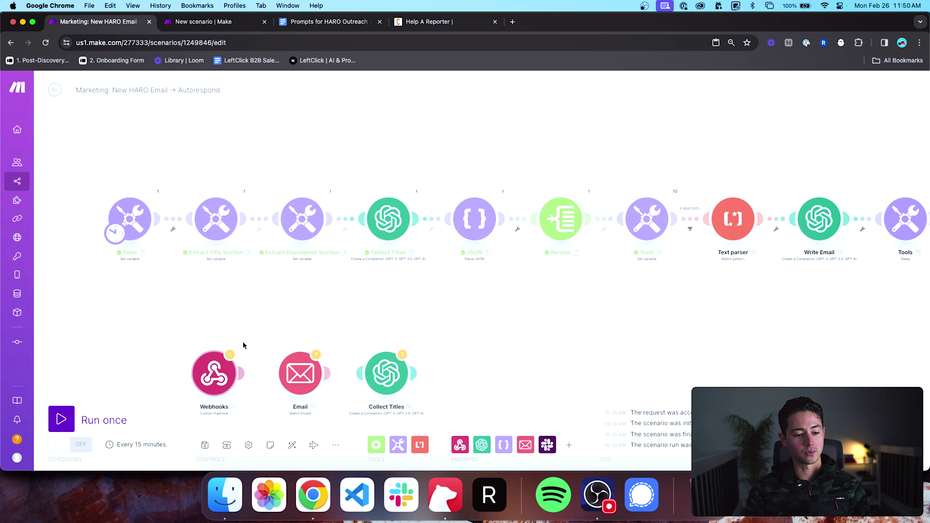
{"action": "left_click_drag", "start_coordinate": [243, 341], "coordinate": [265, 313]}
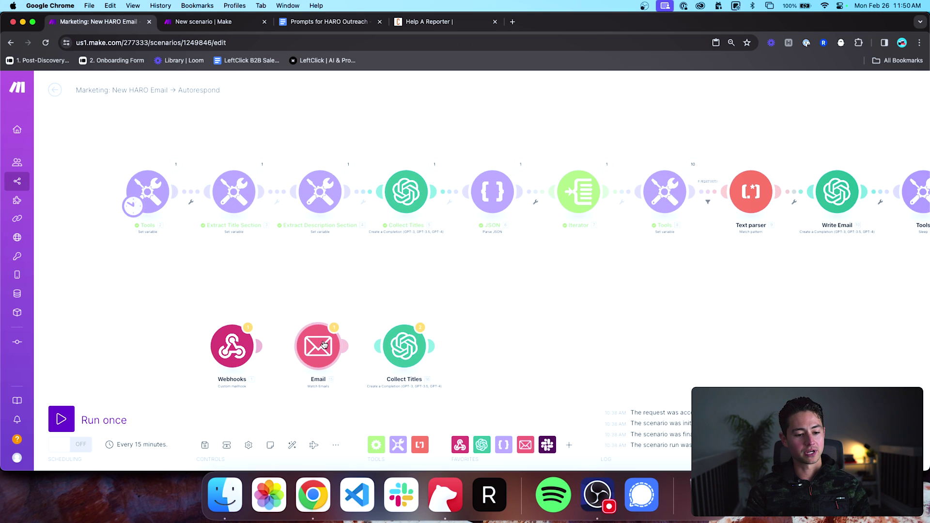
{"action": "scroll", "coordinate": [311, 275], "scroll_direction": "up", "scroll_amount": 3}
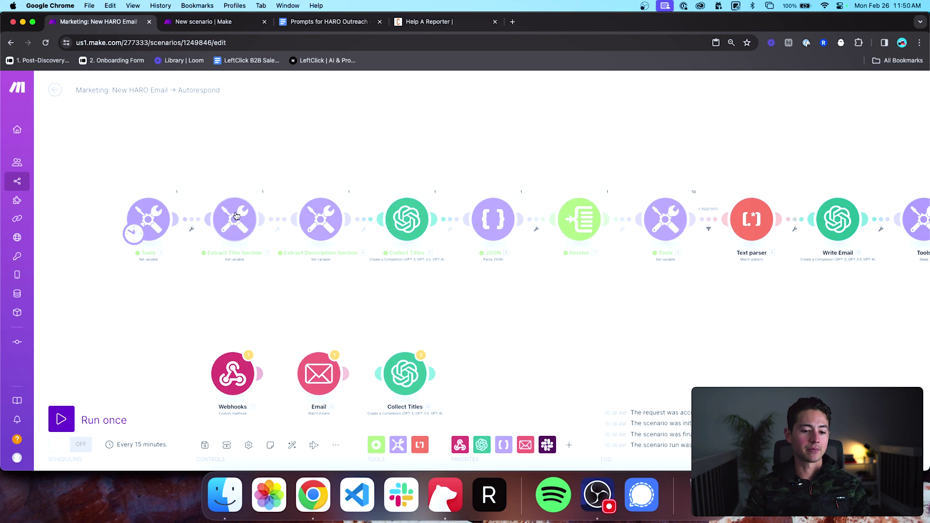
{"action": "left_click_drag", "start_coordinate": [342, 279], "coordinate": [219, 283]}
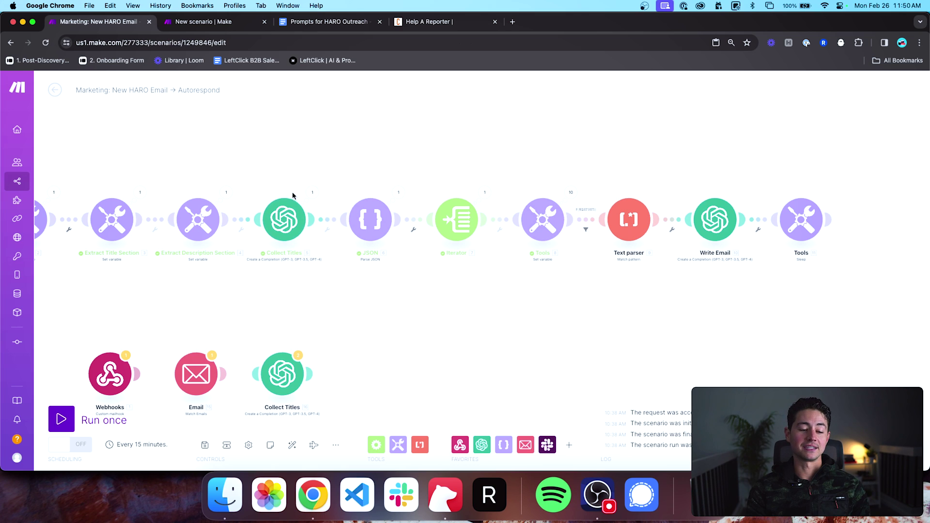
{"action": "left_click_drag", "start_coordinate": [632, 255], "coordinate": [548, 266]}
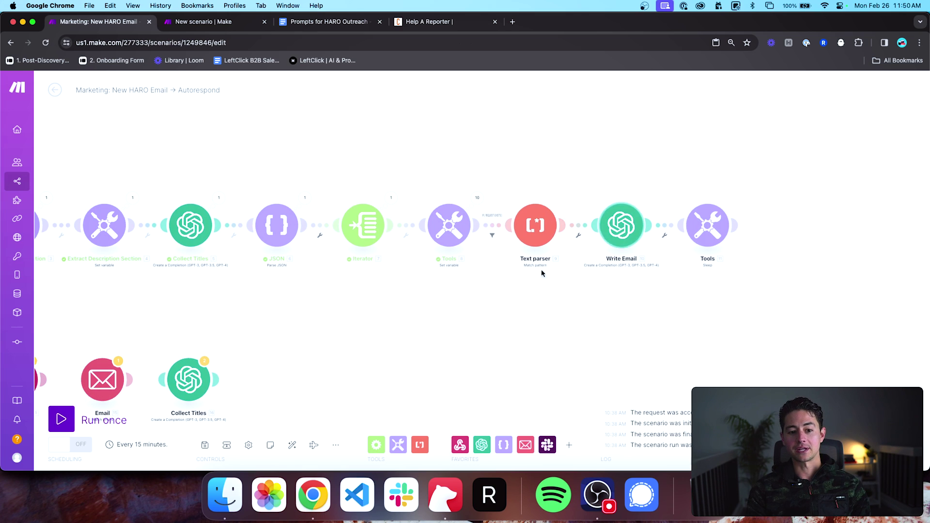
{"action": "scroll", "coordinate": [549, 269], "scroll_direction": "left", "scroll_amount": 4}
{"action": "scroll", "coordinate": [426, 232], "scroll_direction": "down", "scroll_amount": 2}
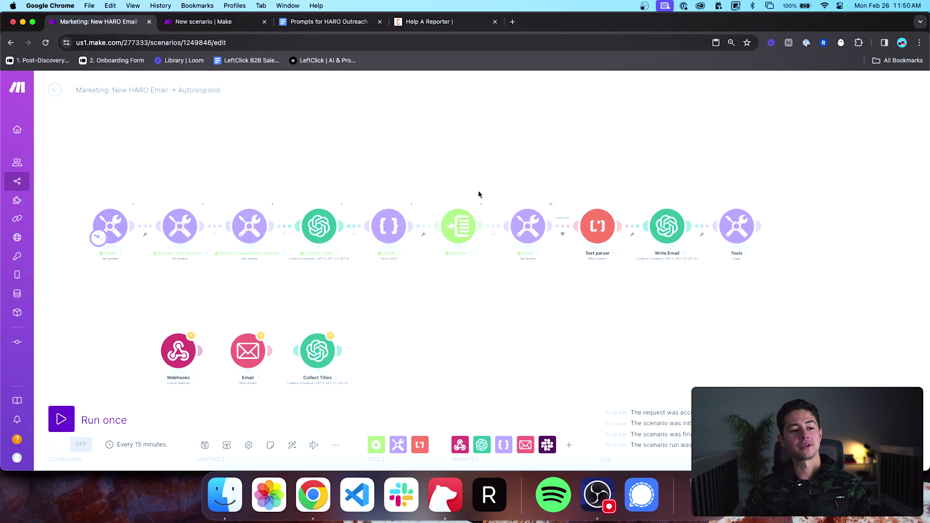
Step: Bring up the blank new Make scenario and open gmail.com in a new browser tab
{"action": "left_click", "coordinate": [216, 25]}
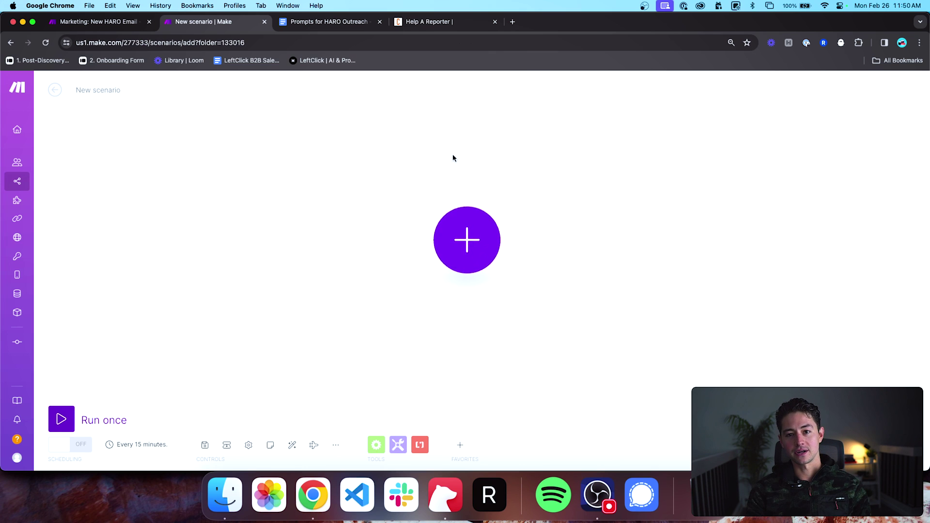
{"action": "left_click", "coordinate": [512, 22]}
{"action": "type", "text": "gmail.com"}
{"action": "key", "text": "Return"}
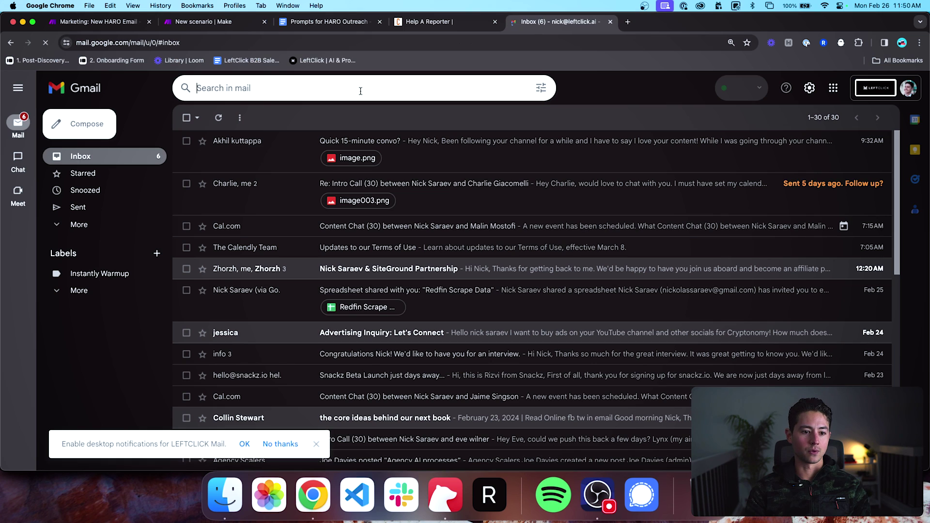
Step: Search the mailbox for "haro" and open the [HARO] Friday Evening Edition email
{"action": "left_click", "coordinate": [359, 90]}
{"action": "type", "text": "ni"}
{"action": "key", "text": "BackSpace"}
{"action": "key", "text": "BackSpace"}
{"action": "type", "text": "haro"}
{"action": "key", "text": "Return"}
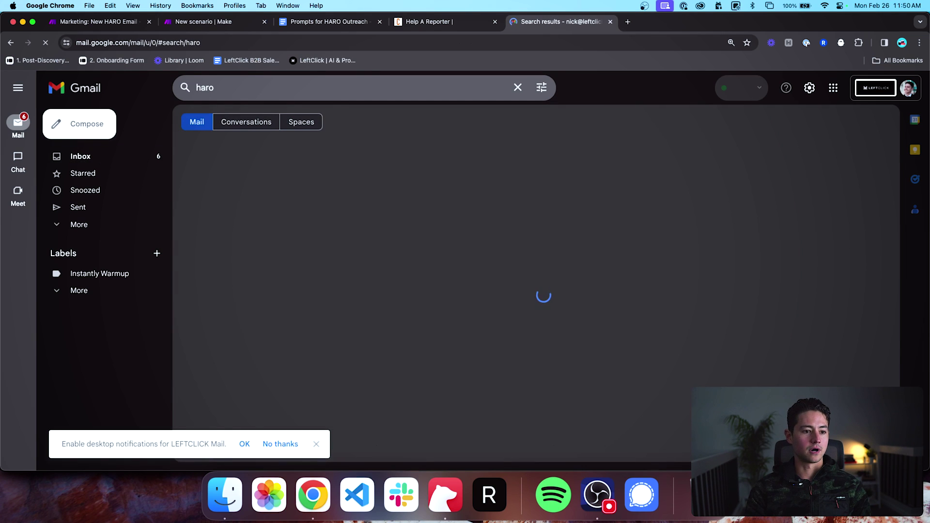
{"action": "left_click", "coordinate": [382, 182]}
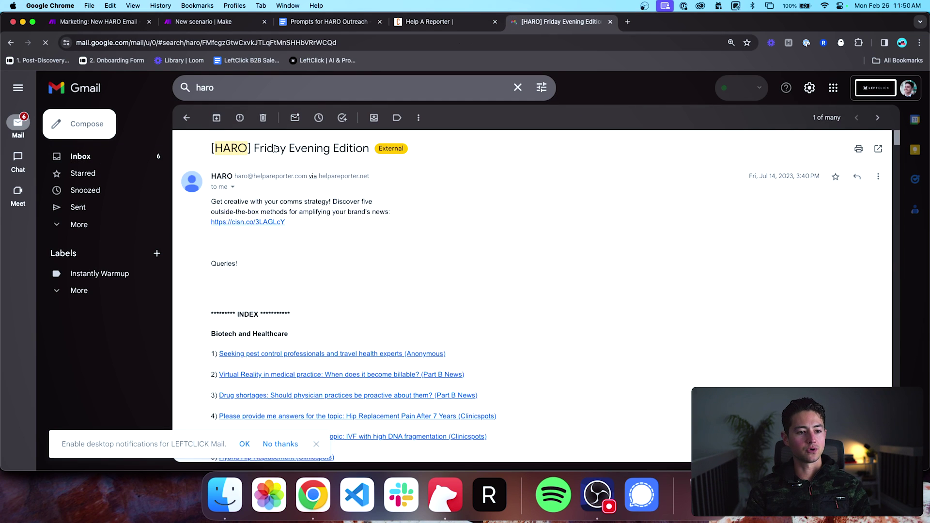
Step: Examine the newsletter's subject and its index of query titles, from Biotech and Healthcare to the UK category
{"action": "triple_click", "coordinate": [310, 149]}
{"action": "left_click", "coordinate": [468, 214]}
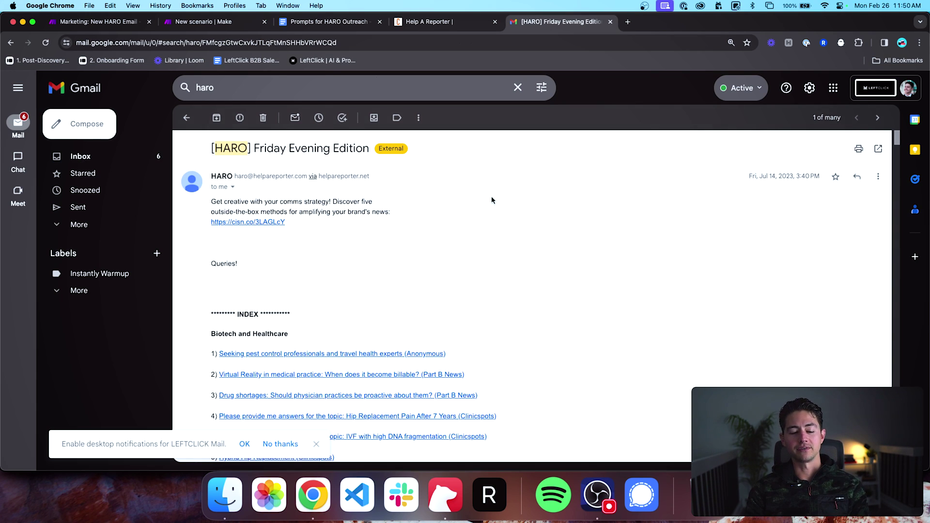
{"action": "scroll", "coordinate": [492, 199], "scroll_direction": "down", "scroll_amount": 1}
{"action": "scroll", "coordinate": [313, 231], "scroll_direction": "down", "scroll_amount": 4}
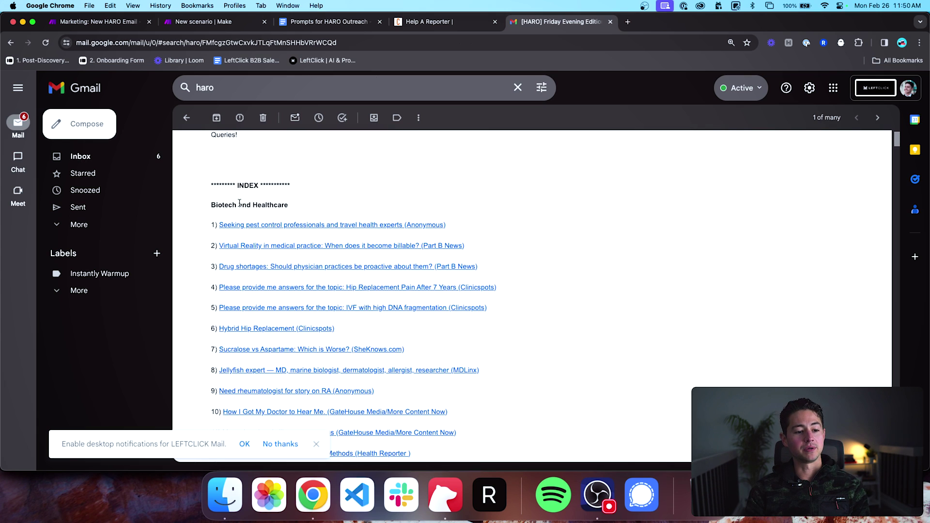
{"action": "scroll", "coordinate": [240, 203], "scroll_direction": "down", "scroll_amount": 1}
{"action": "triple_click", "coordinate": [232, 189]}
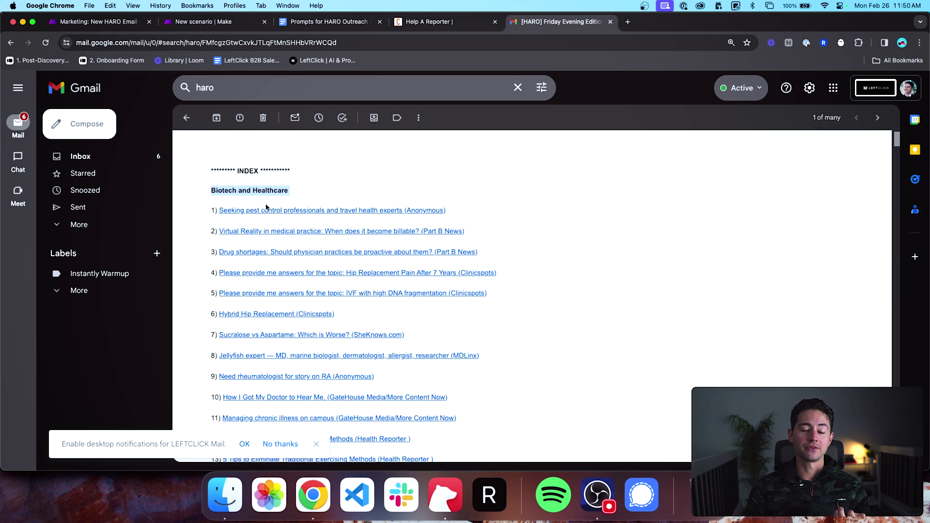
{"action": "scroll", "coordinate": [266, 207], "scroll_direction": "down", "scroll_amount": 1}
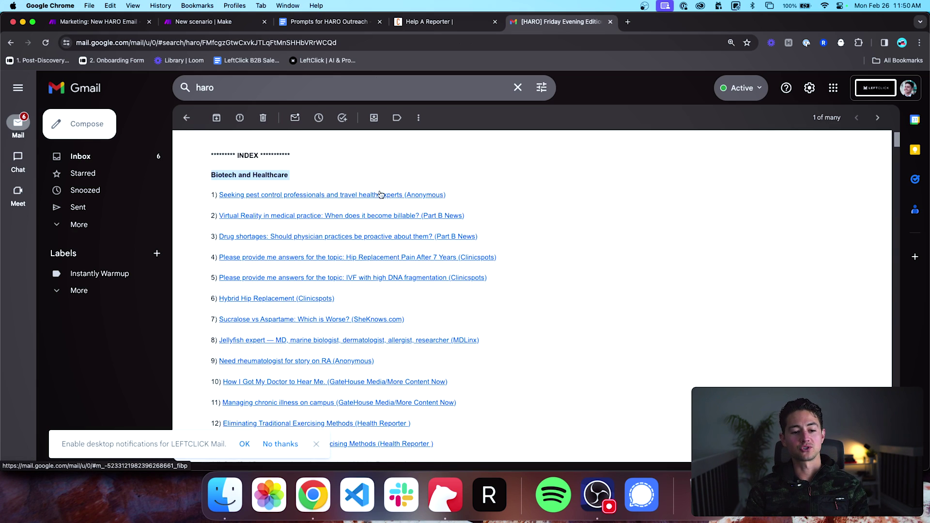
{"action": "scroll", "coordinate": [252, 193], "scroll_direction": "down", "scroll_amount": 2}
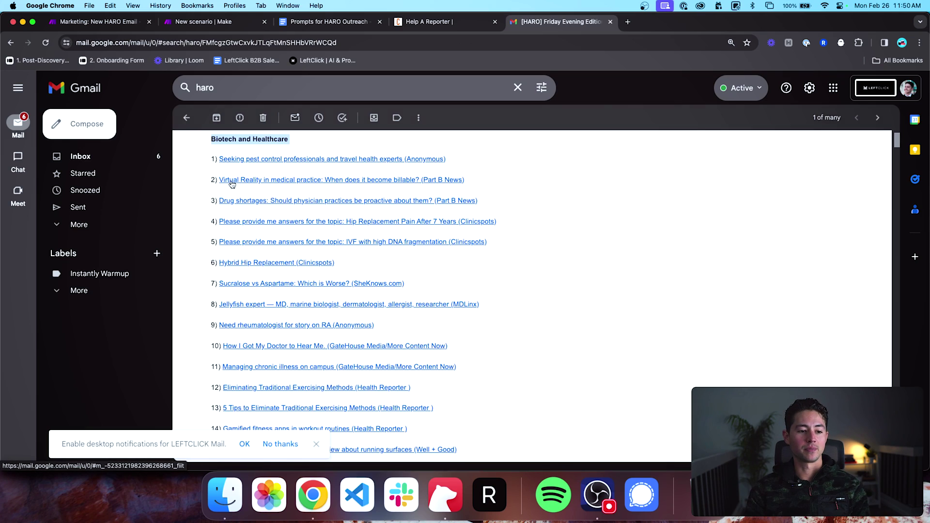
{"action": "scroll", "coordinate": [284, 186], "scroll_direction": "down", "scroll_amount": 20}
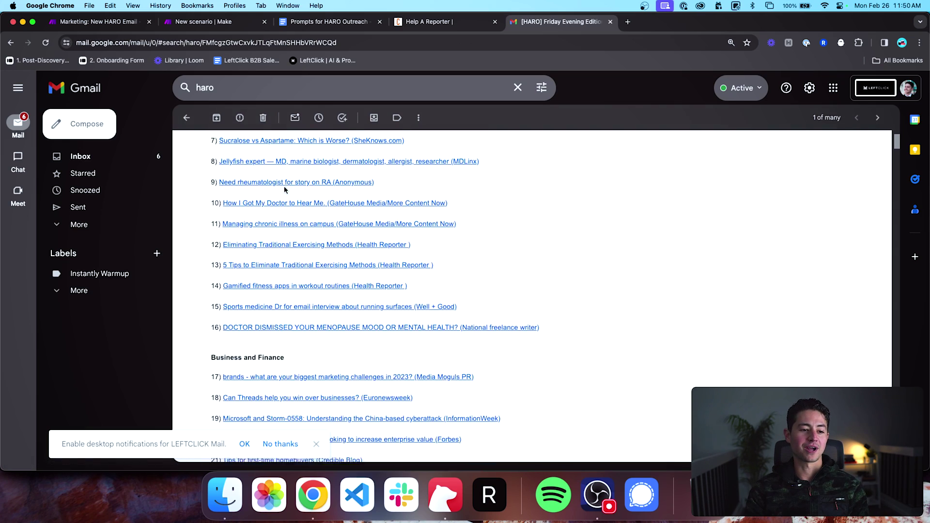
{"action": "scroll", "coordinate": [285, 191], "scroll_direction": "down", "scroll_amount": 15}
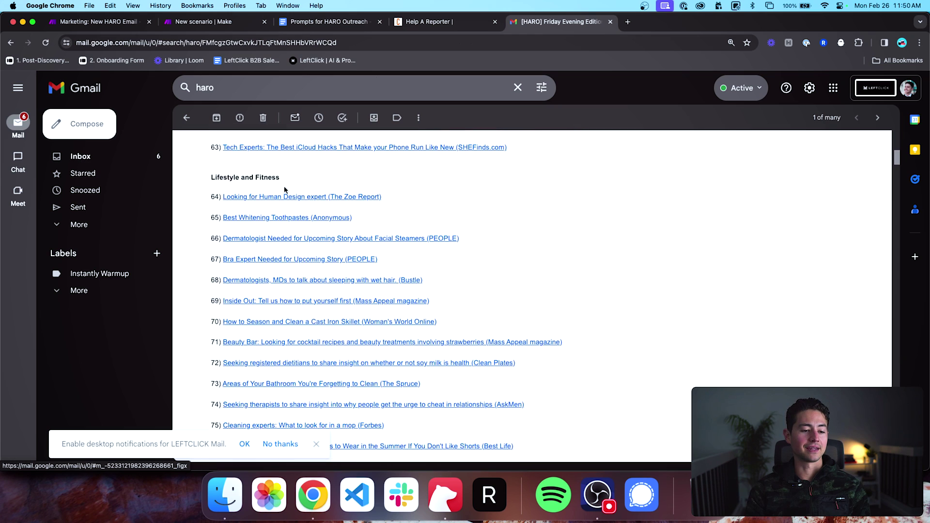
{"action": "scroll", "coordinate": [285, 190], "scroll_direction": "down", "scroll_amount": 10}
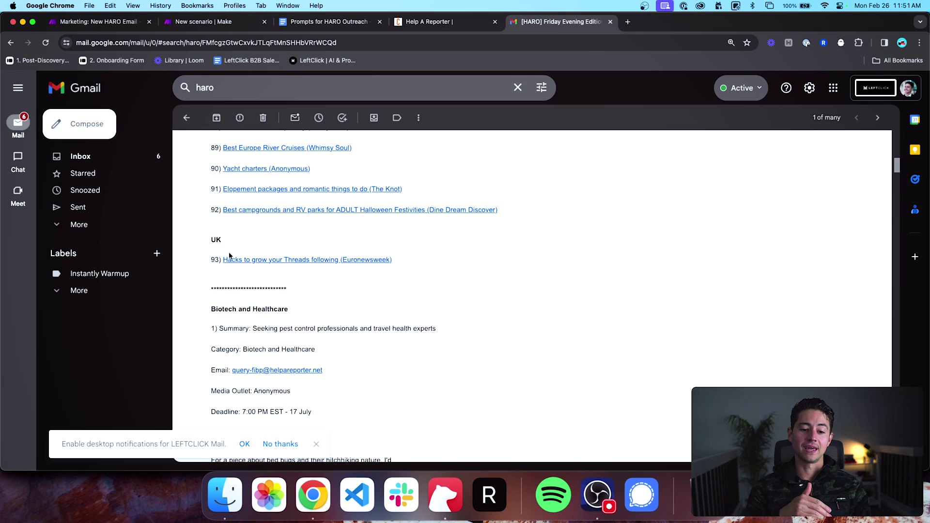
Step: Read through the detailed query entries below the index down to the end of the clipped message, and return to its beginning
{"action": "scroll", "coordinate": [229, 255], "scroll_direction": "down", "scroll_amount": 5}
{"action": "scroll", "coordinate": [230, 256], "scroll_direction": "down", "scroll_amount": 15}
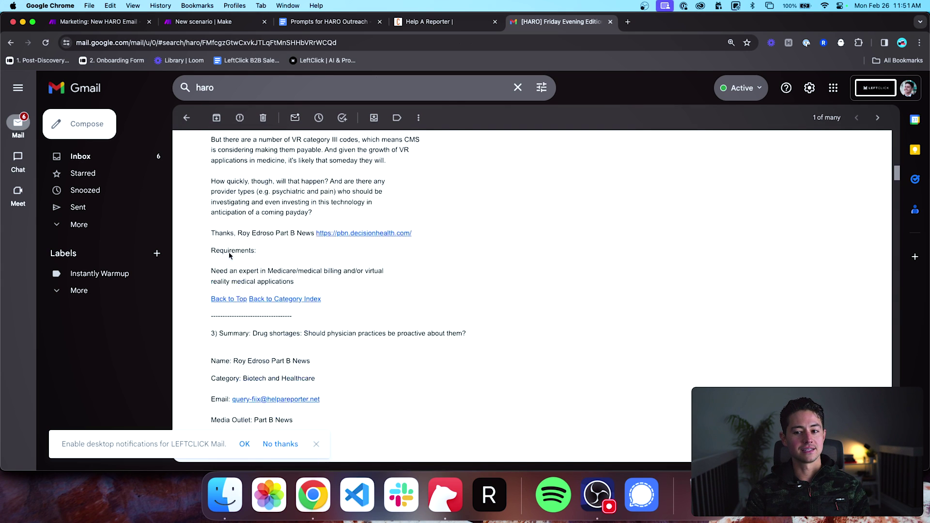
{"action": "left_click_drag", "start_coordinate": [897, 182], "coordinate": [898, 448]}
{"action": "scroll", "coordinate": [685, 420], "scroll_direction": "down", "scroll_amount": 15}
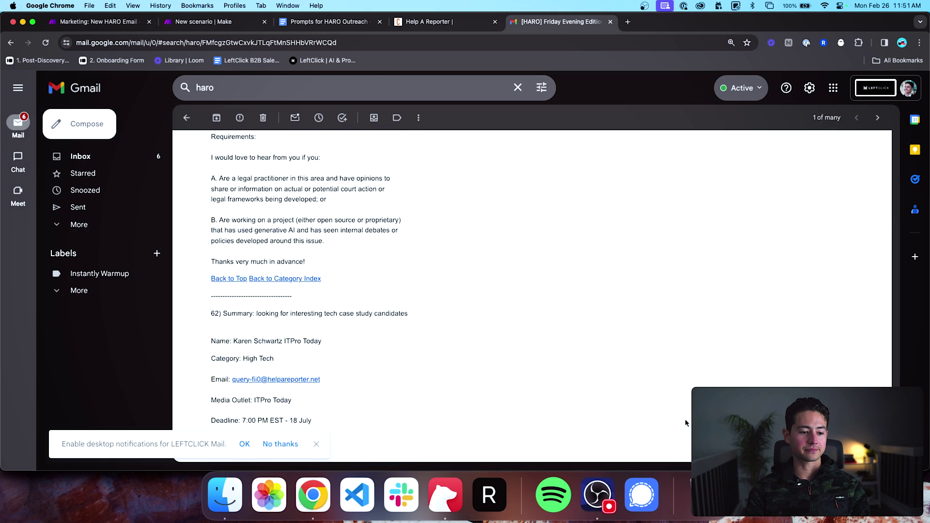
{"action": "scroll", "coordinate": [685, 420], "scroll_direction": "up", "scroll_amount": 10}
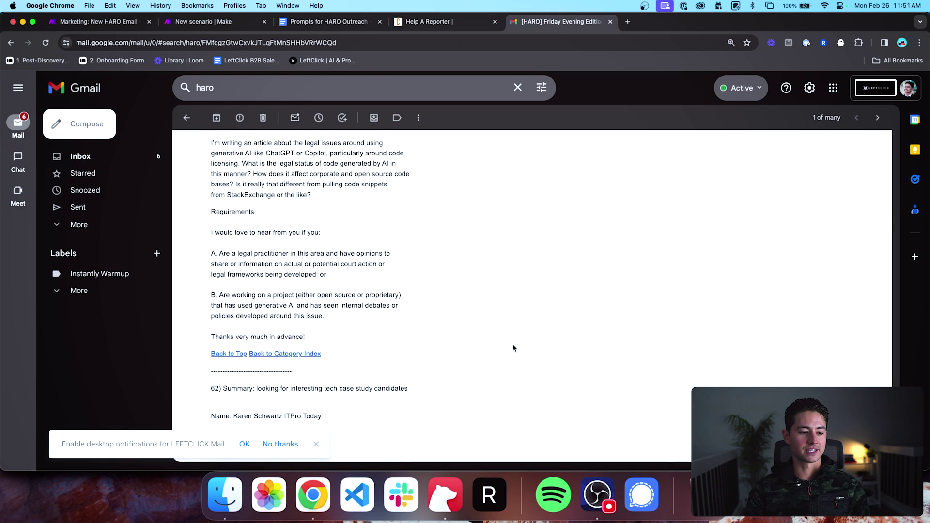
{"action": "scroll", "coordinate": [760, 311], "scroll_direction": "down", "scroll_amount": 7}
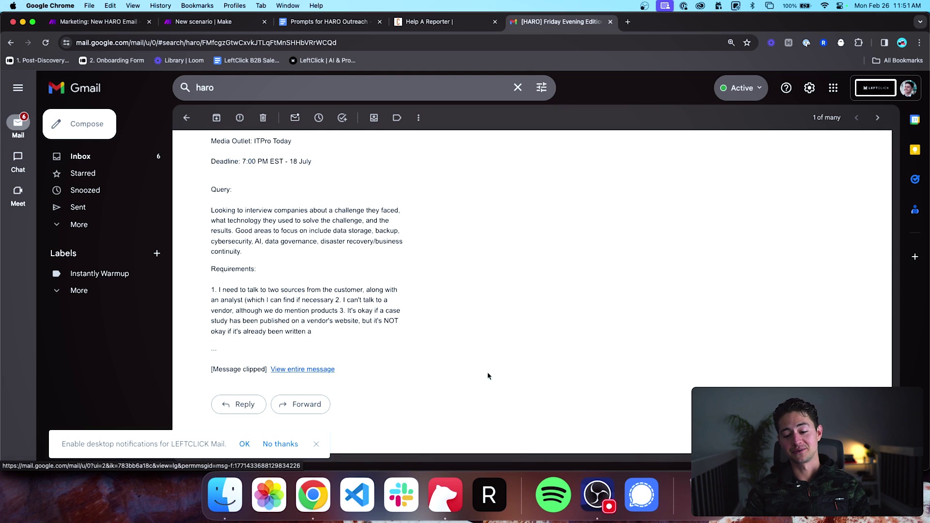
{"action": "scroll", "coordinate": [506, 288], "scroll_direction": "up", "scroll_amount": 20}
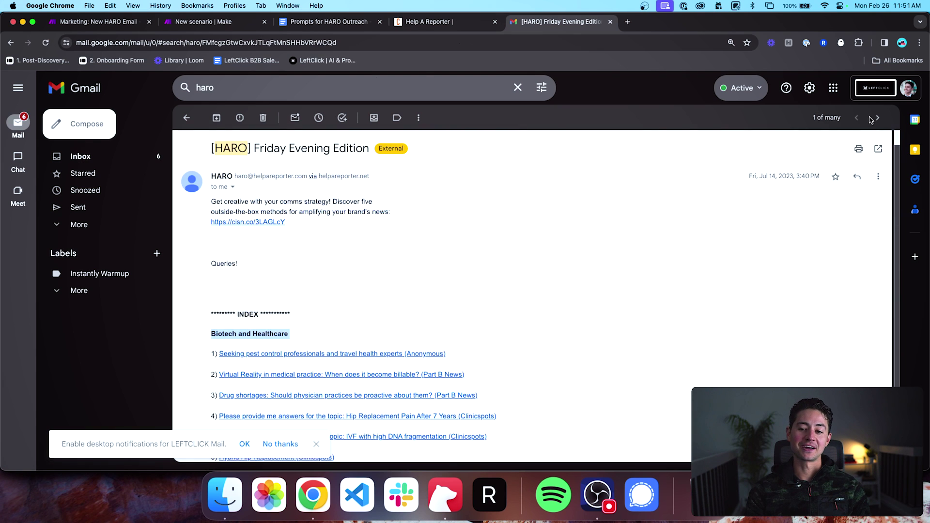
Step: Dismiss the desktop notifications prompt and review the newsletter's introduction and the start of its index
{"action": "scroll", "coordinate": [506, 290], "scroll_direction": "down", "scroll_amount": 1}
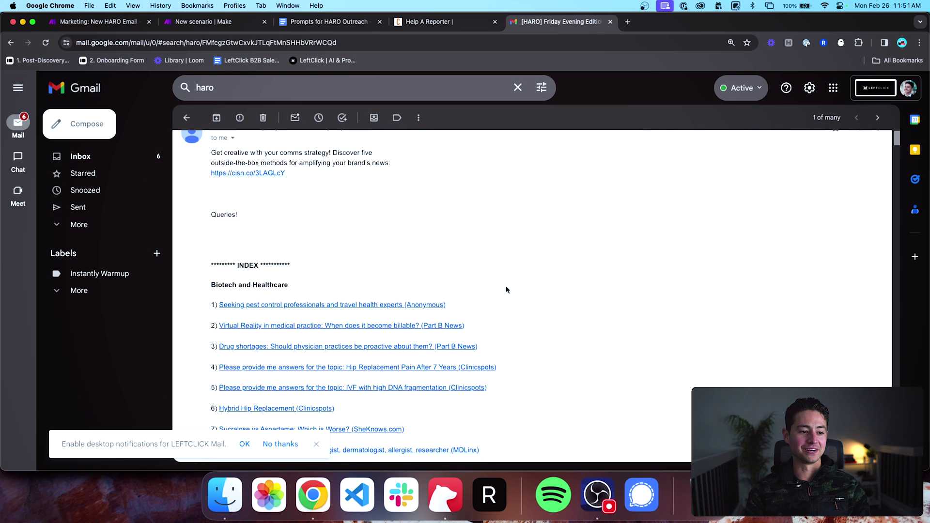
{"action": "scroll", "coordinate": [476, 288], "scroll_direction": "down", "scroll_amount": 1}
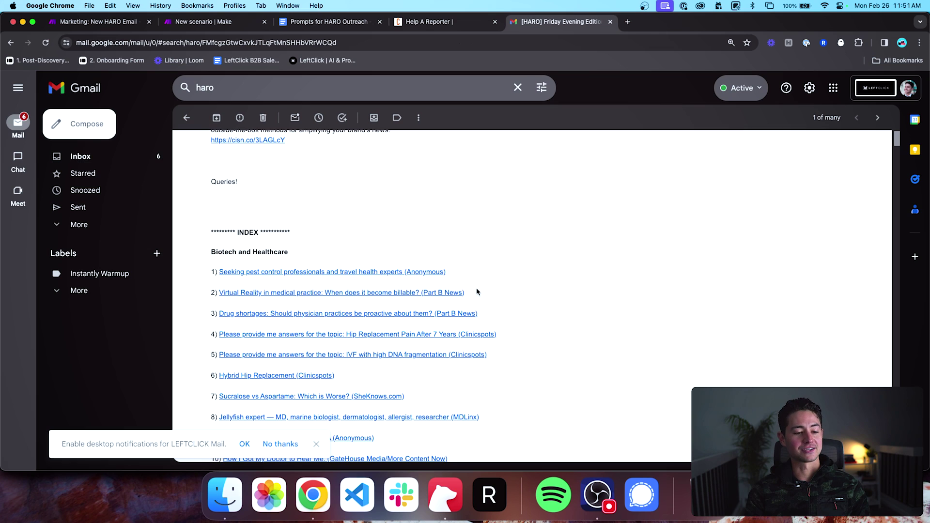
{"action": "scroll", "coordinate": [389, 237], "scroll_direction": "down", "scroll_amount": 1}
{"action": "left_click", "coordinate": [316, 443]}
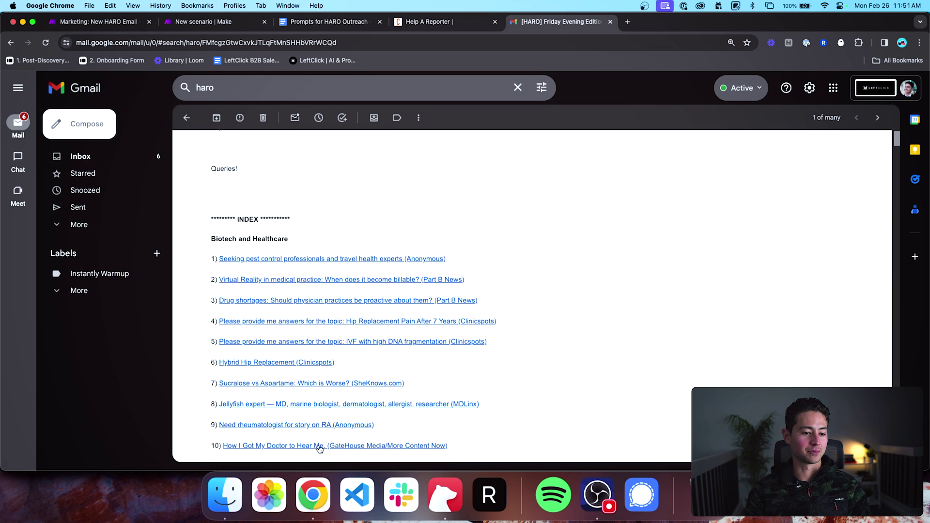
{"action": "scroll", "coordinate": [295, 224], "scroll_direction": "up", "scroll_amount": 2}
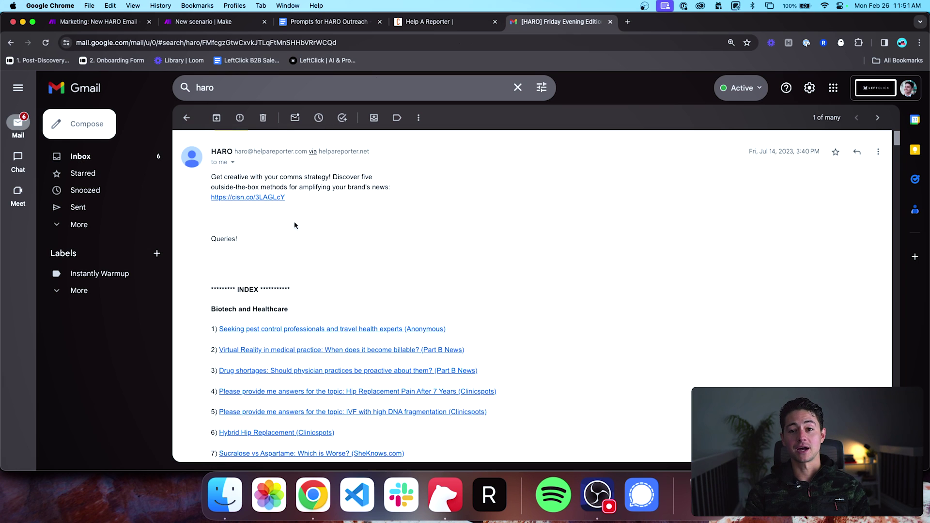
{"action": "scroll", "coordinate": [295, 226], "scroll_direction": "down", "scroll_amount": 4}
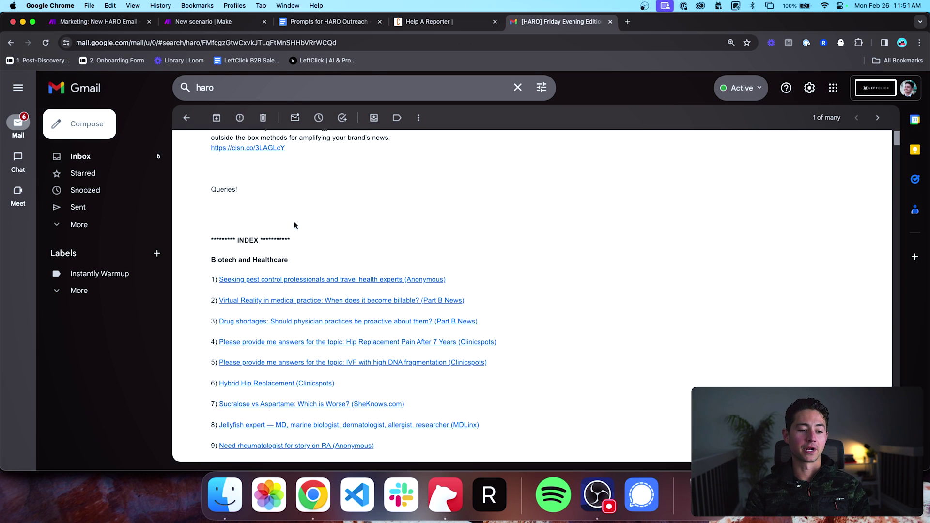
{"action": "scroll", "coordinate": [263, 209], "scroll_direction": "up", "scroll_amount": 2}
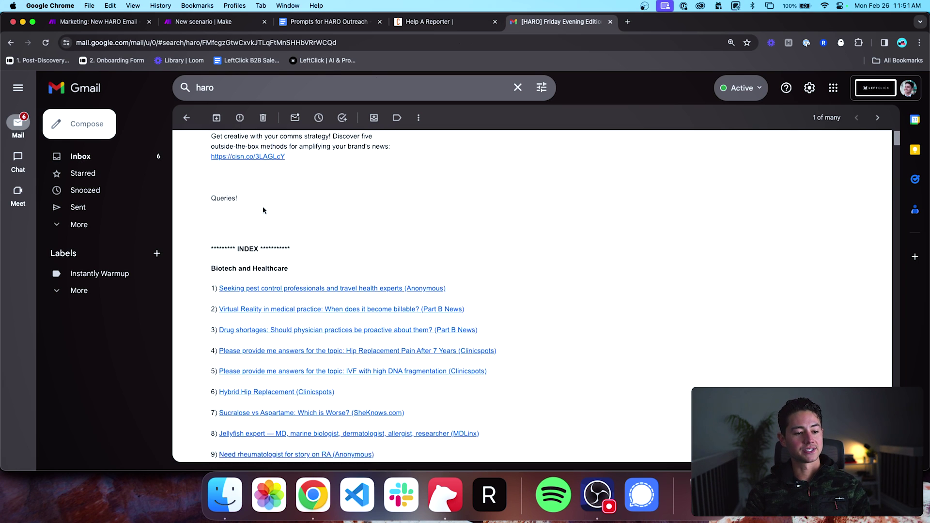
Step: Read through the newsletter's index from its INDEX heading and Biotech and Healthcare titles to the detailed queries after the UK category
{"action": "scroll", "coordinate": [262, 208], "scroll_direction": "down", "scroll_amount": 2}
{"action": "triple_click", "coordinate": [253, 206]}
{"action": "scroll", "coordinate": [272, 197], "scroll_direction": "down", "scroll_amount": 2}
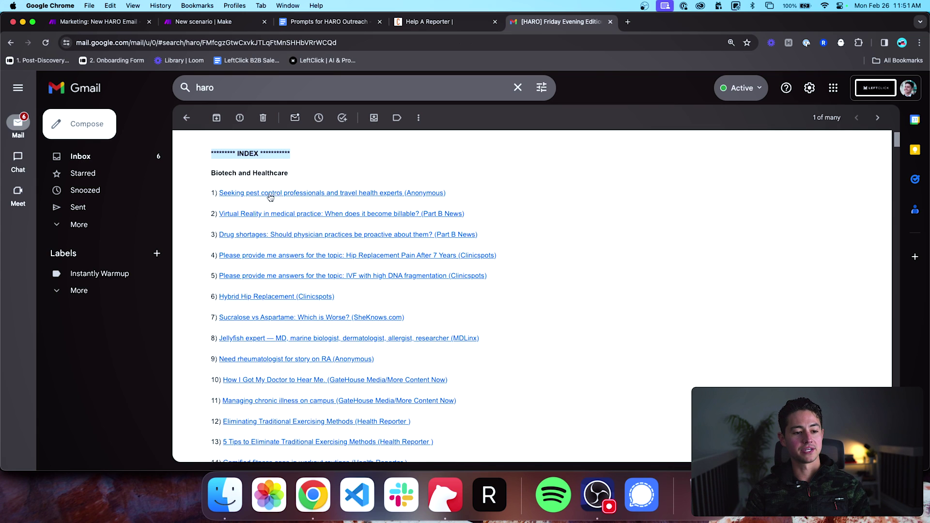
{"action": "scroll", "coordinate": [270, 234], "scroll_direction": "down", "scroll_amount": 1}
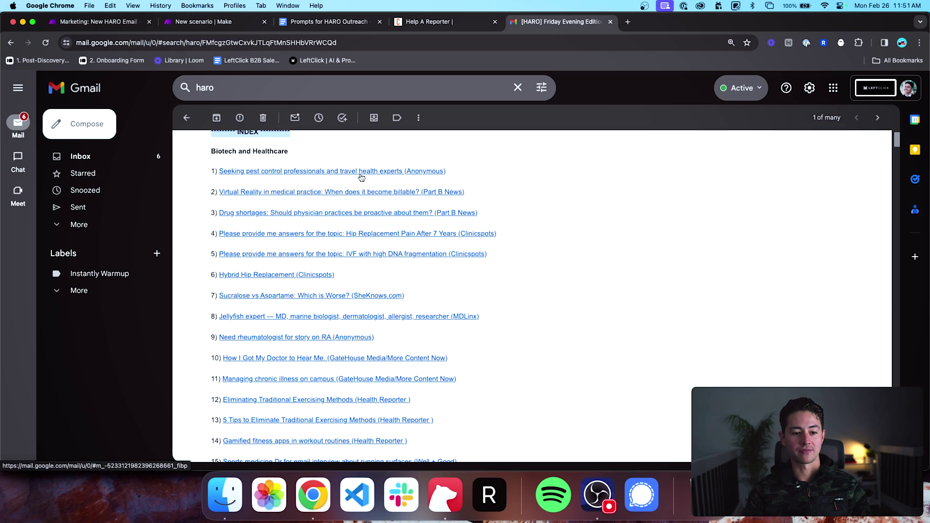
{"action": "scroll", "coordinate": [262, 209], "scroll_direction": "down", "scroll_amount": 10}
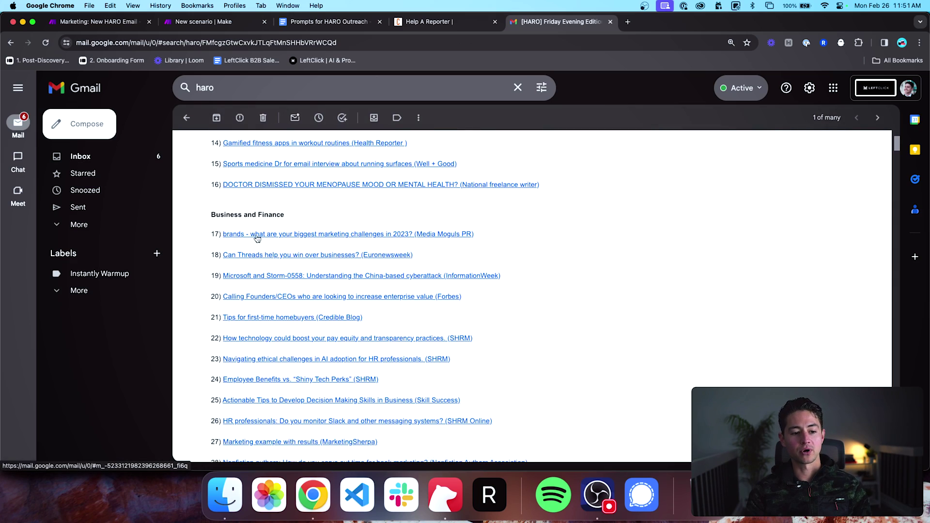
{"action": "scroll", "coordinate": [297, 247], "scroll_direction": "down", "scroll_amount": 20}
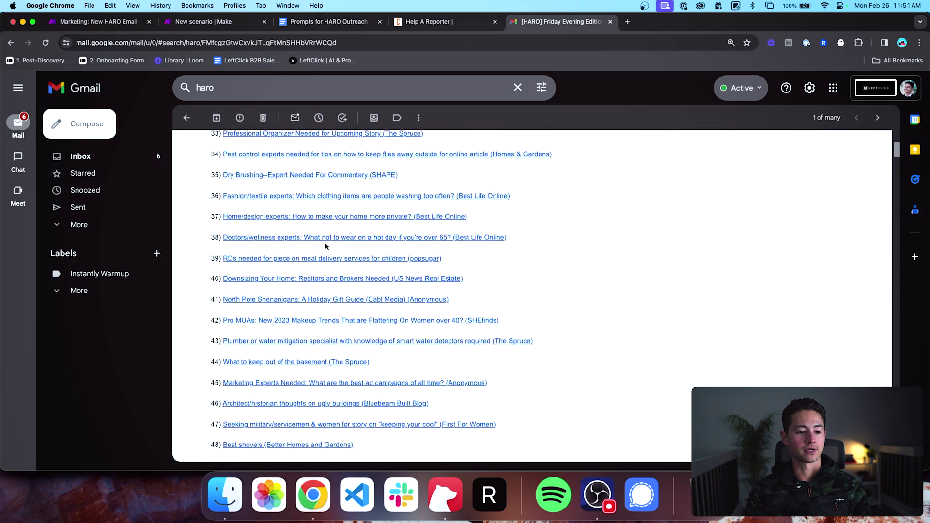
{"action": "scroll", "coordinate": [325, 246], "scroll_direction": "down", "scroll_amount": 20}
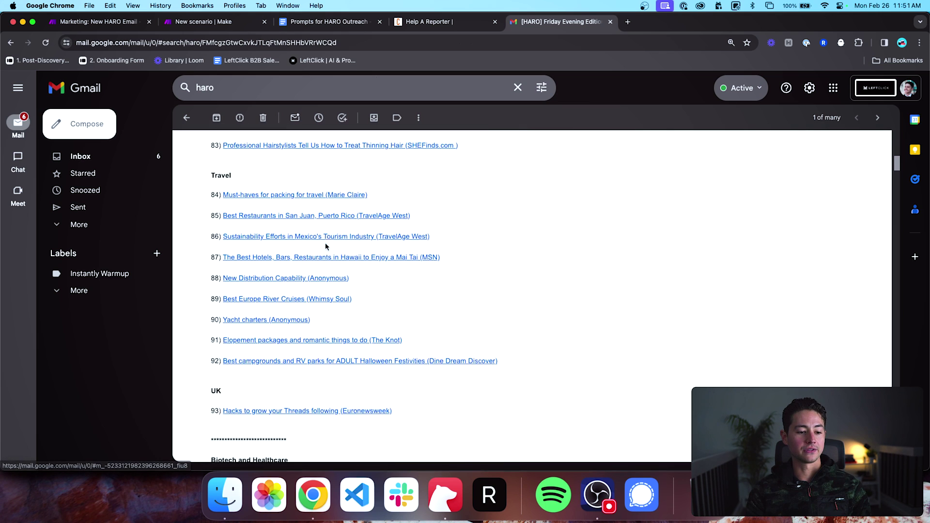
{"action": "scroll", "coordinate": [327, 247], "scroll_direction": "down", "scroll_amount": 3}
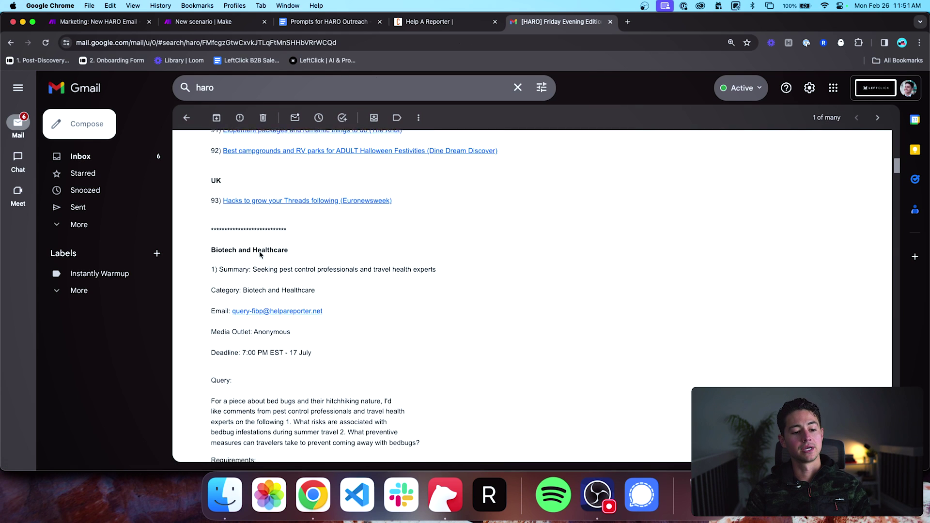
Step: Examine the asterisk separator below the index, the Biotech and Healthcare heading and the first query's summary line
{"action": "double_click", "coordinate": [221, 213]}
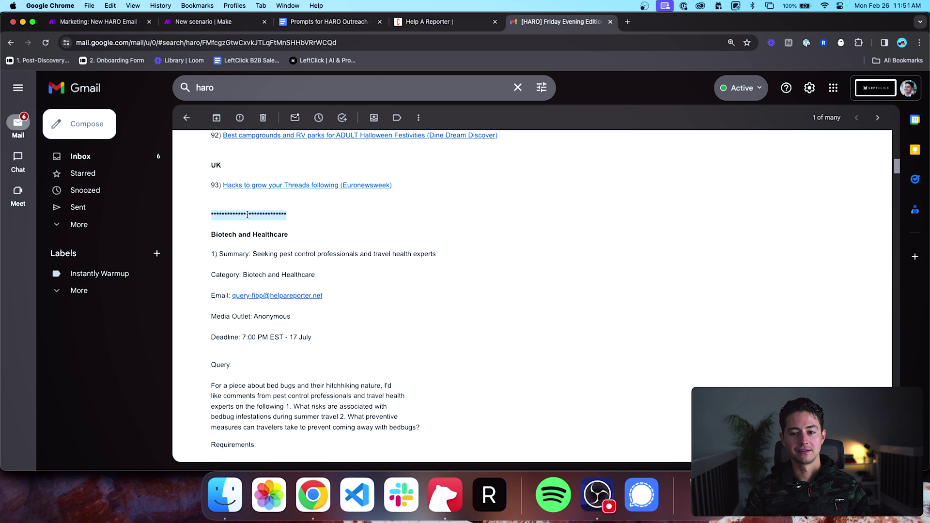
{"action": "scroll", "coordinate": [293, 253], "scroll_direction": "down", "scroll_amount": 1}
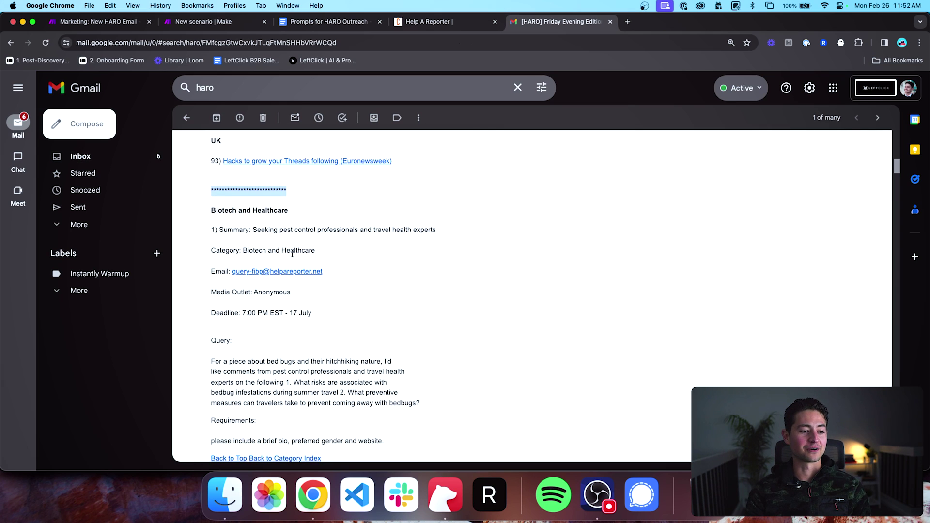
{"action": "scroll", "coordinate": [293, 253], "scroll_direction": "down", "scroll_amount": 1}
{"action": "triple_click", "coordinate": [255, 195]}
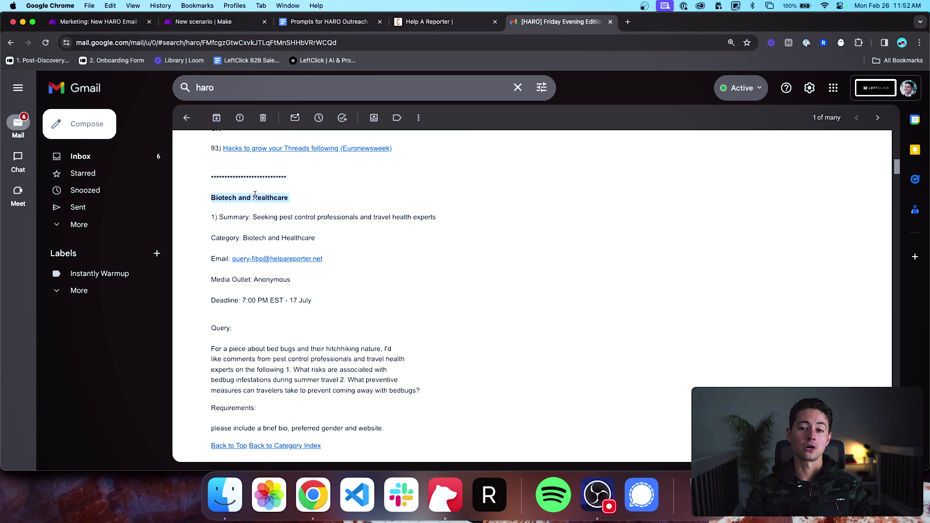
{"action": "triple_click", "coordinate": [226, 217]}
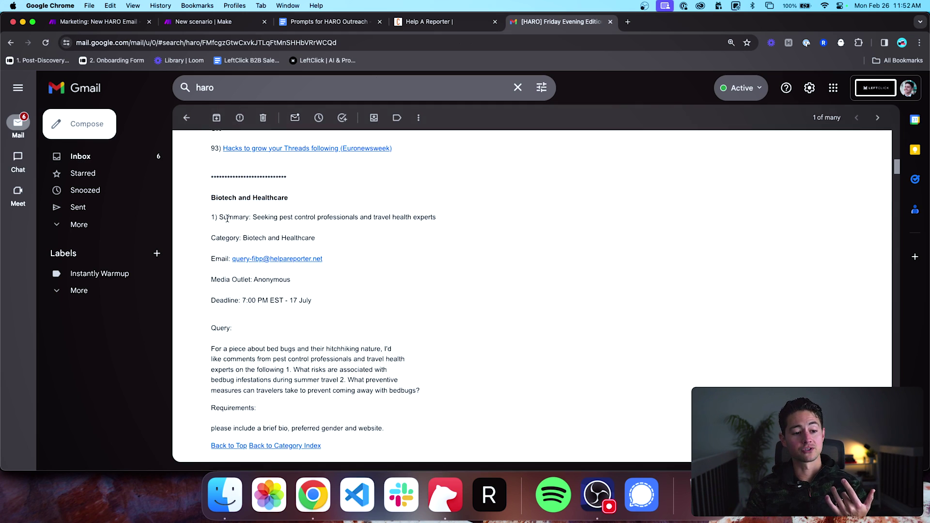
{"action": "scroll", "coordinate": [257, 259], "scroll_direction": "down", "scroll_amount": 3}
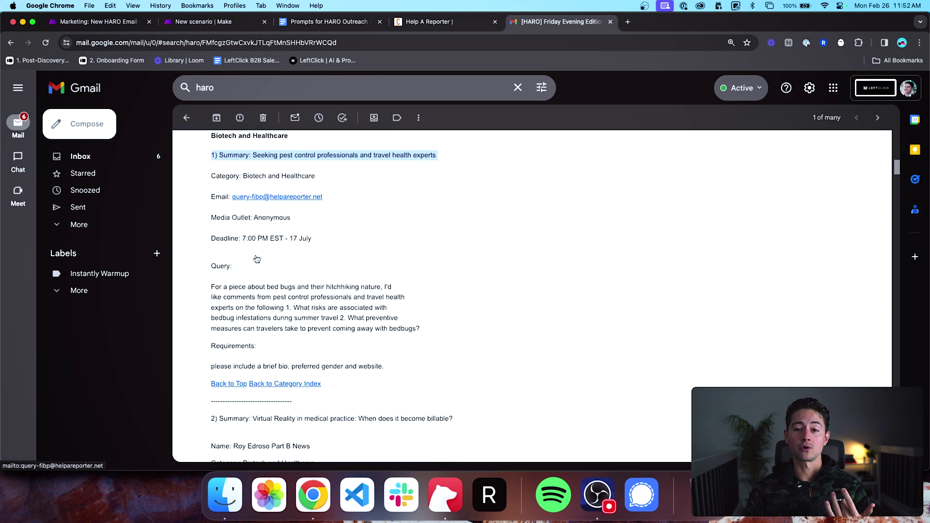
{"action": "left_click_drag", "start_coordinate": [253, 155], "coordinate": [417, 154]}
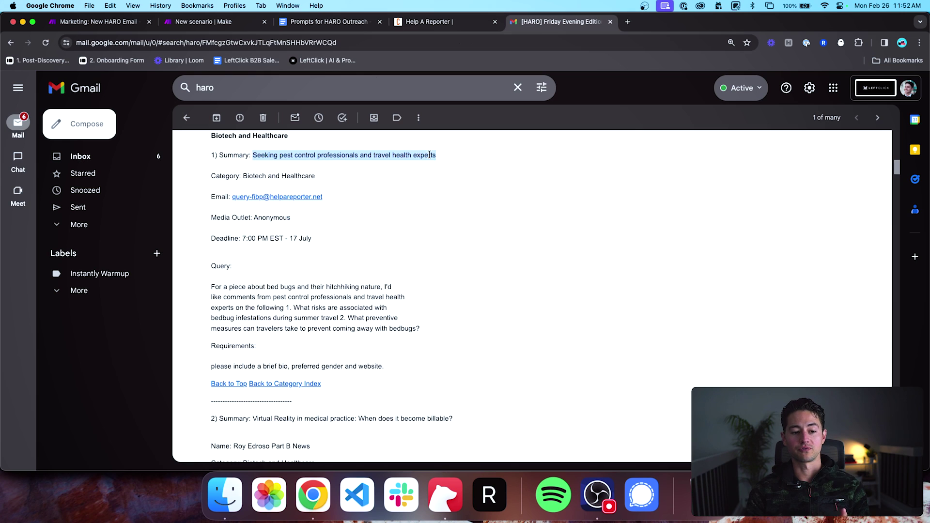
{"action": "left_click", "coordinate": [494, 178]}
{"action": "scroll", "coordinate": [461, 159], "scroll_direction": "up", "scroll_amount": 3}
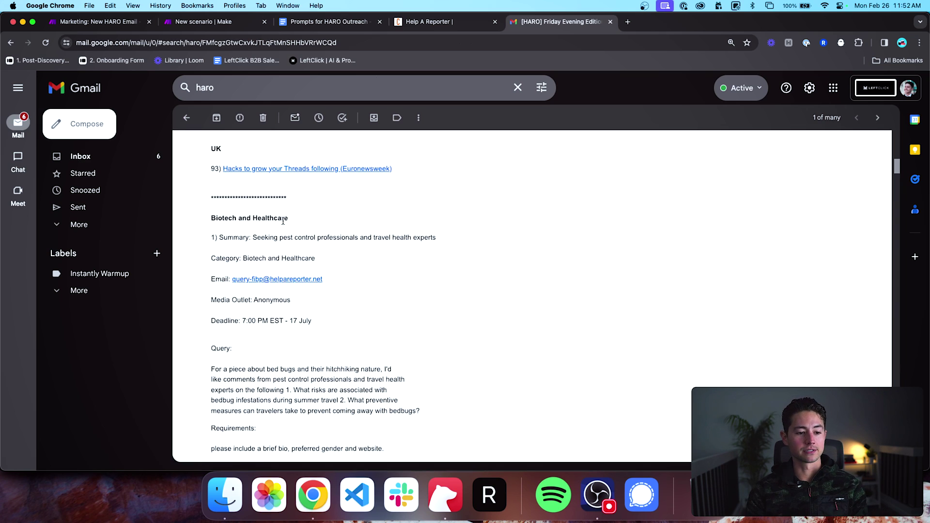
Step: Compare the first query's summary text with the block running from its category to the dashed separator
{"action": "scroll", "coordinate": [284, 221], "scroll_direction": "down", "scroll_amount": 2}
{"action": "mouse_move", "coordinate": [252, 193]}
{"action": "left_mouse_down"}
{"action": "mouse_move", "coordinate": [420, 176]}
{"action": "mouse_move", "coordinate": [449, 188]}
{"action": "left_mouse_up"}
{"action": "scroll", "coordinate": [383, 270], "scroll_direction": "down", "scroll_amount": 1}
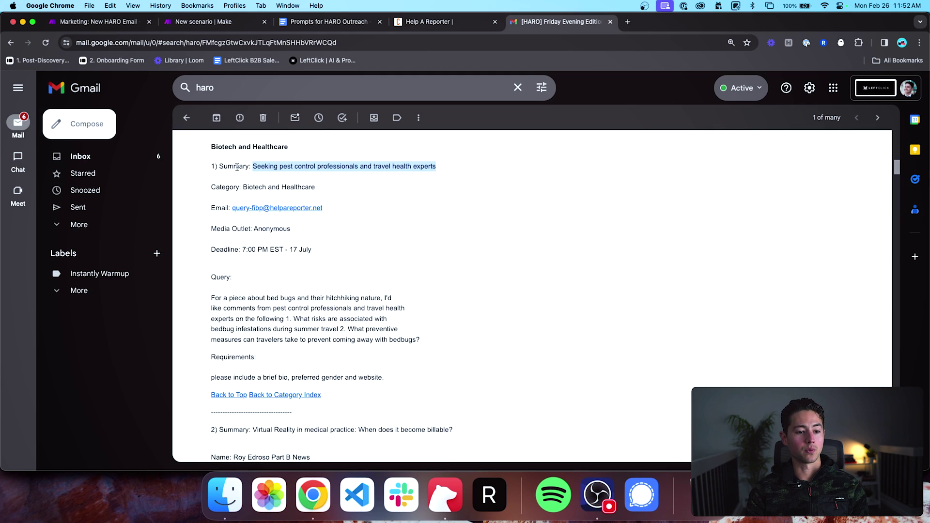
{"action": "left_click", "coordinate": [275, 412]}
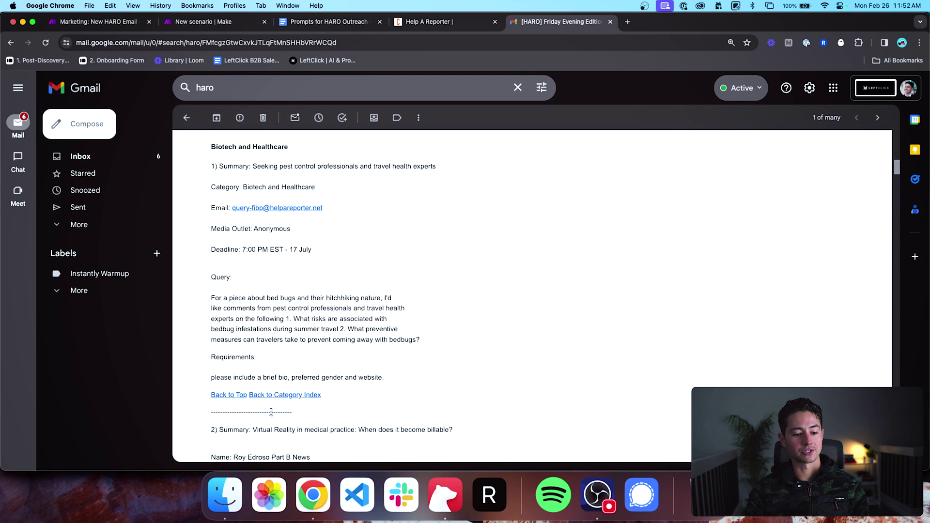
{"action": "left_click_drag", "start_coordinate": [335, 401], "coordinate": [210, 179]}
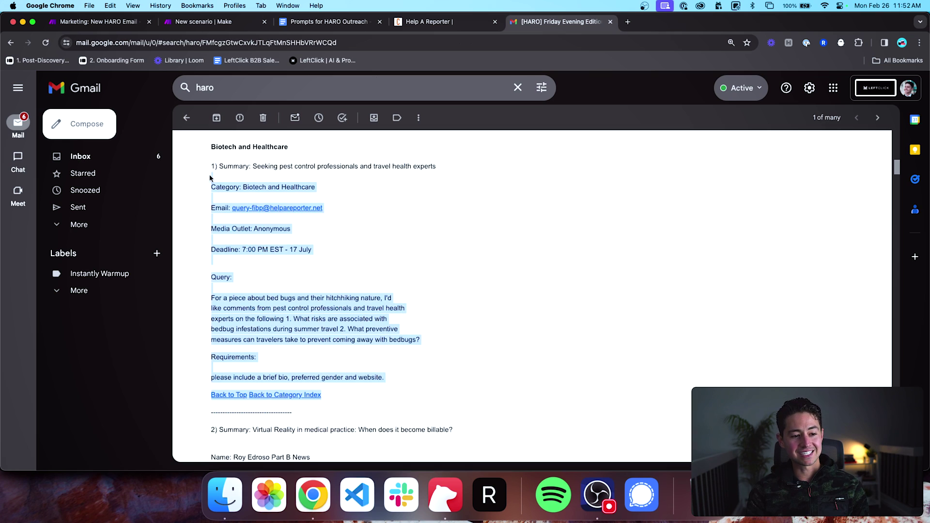
{"action": "left_click", "coordinate": [210, 178]}
Step: Examine the first query's reply email line and the full query text about bed bugs
{"action": "triple_click", "coordinate": [221, 209]}
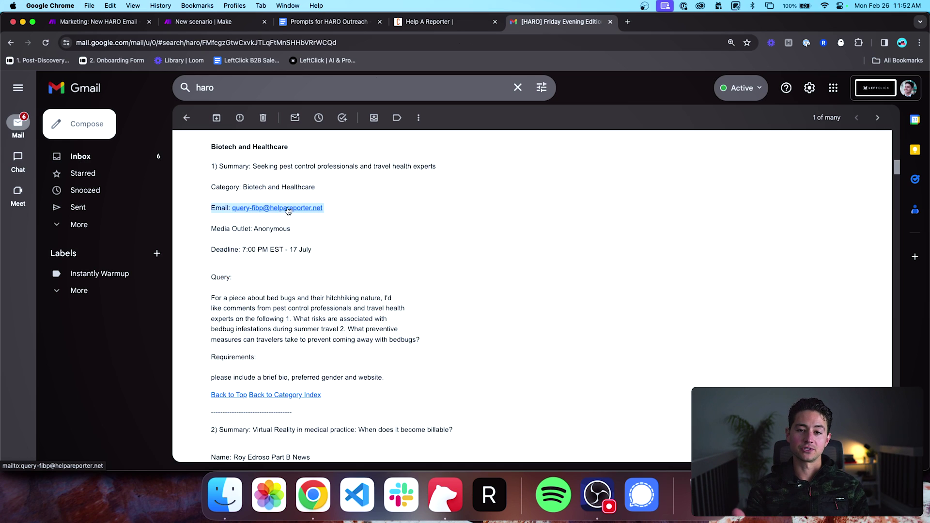
{"action": "triple_click", "coordinate": [315, 315]}
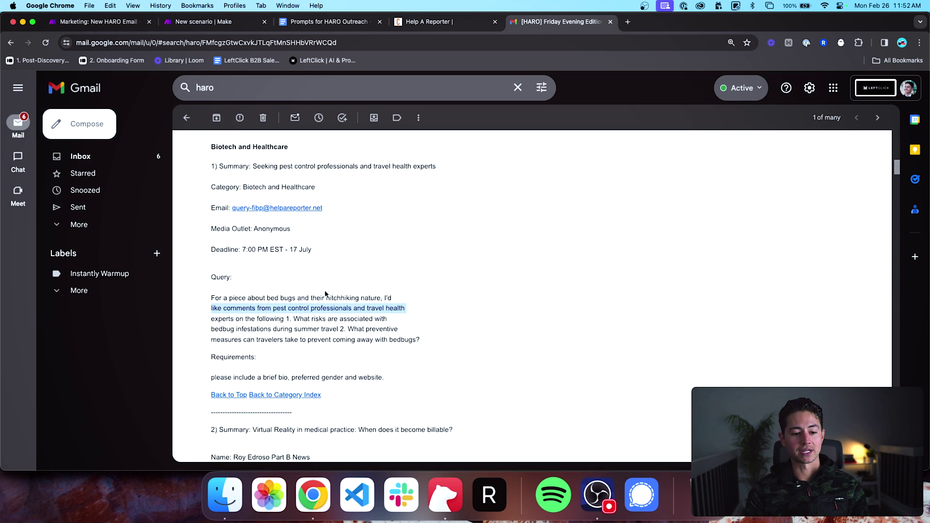
{"action": "left_click", "coordinate": [302, 296]}
{"action": "triple_click", "coordinate": [306, 300]}
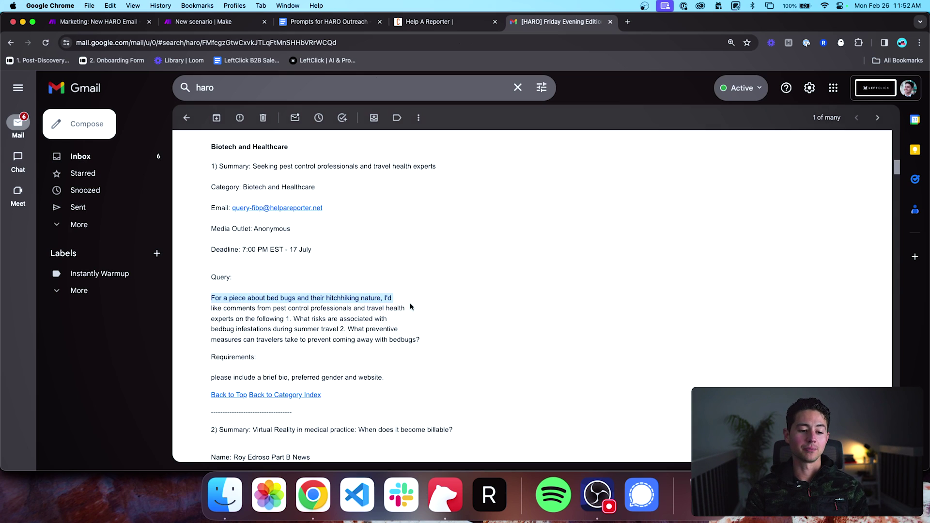
{"action": "left_click", "coordinate": [430, 311]}
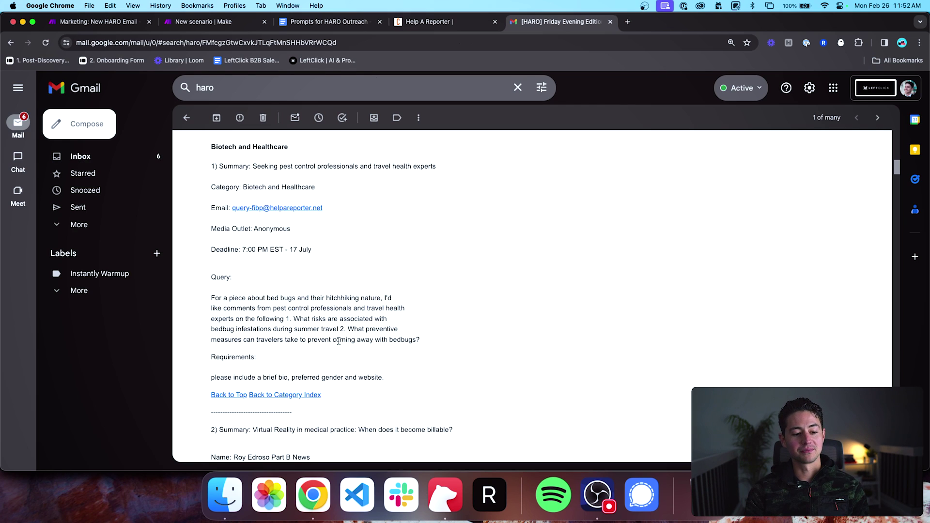
{"action": "left_click_drag", "start_coordinate": [420, 340], "coordinate": [210, 304]}
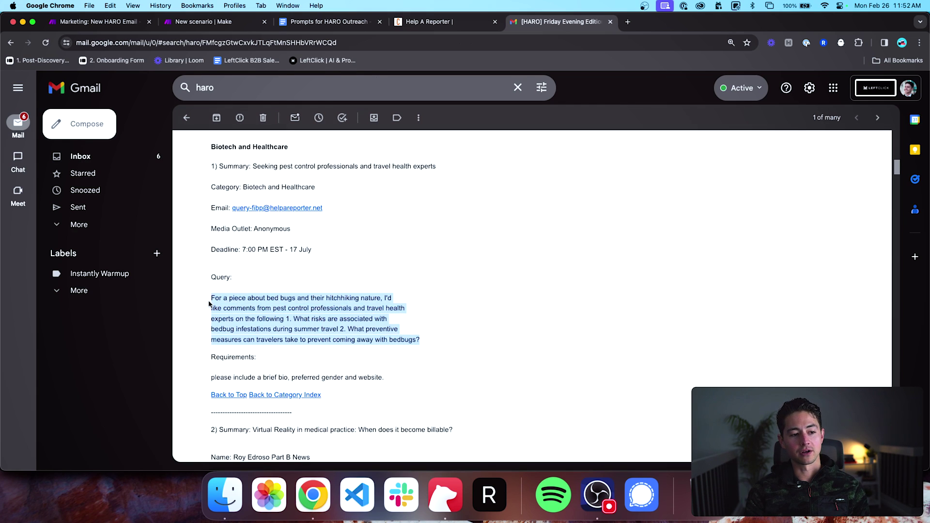
{"action": "left_click", "coordinate": [289, 286]}
{"action": "scroll", "coordinate": [556, 243], "scroll_direction": "up", "scroll_amount": 1}
{"action": "scroll", "coordinate": [556, 244], "scroll_direction": "up", "scroll_amount": 1}
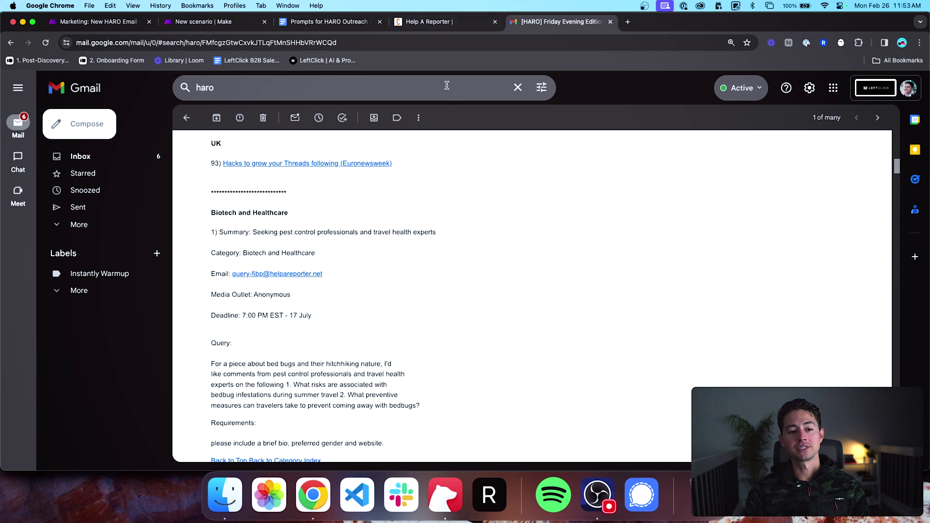
Step: Close the Help A Reporter page and, after a look at the Prompts for HARO Outreach document, switch to the new Make scenario
{"action": "left_click", "coordinate": [495, 22]}
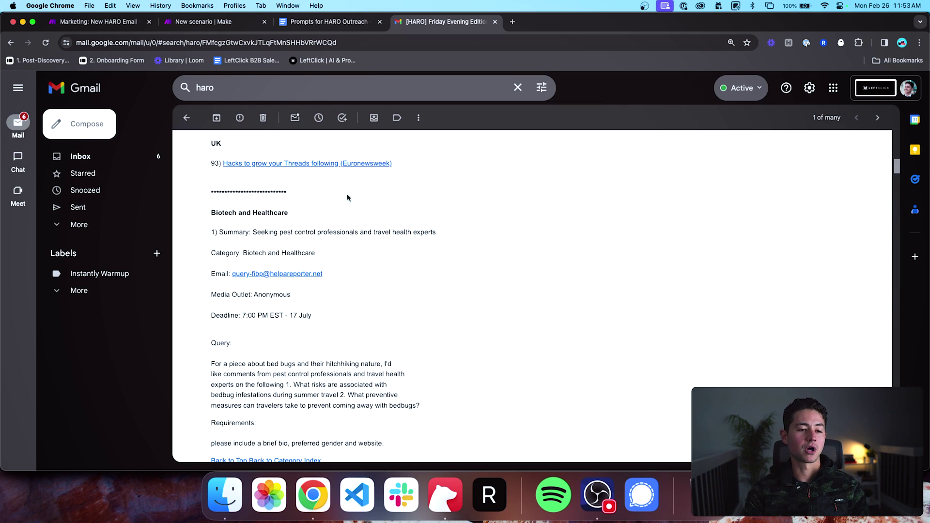
{"action": "left_click", "coordinate": [357, 28]}
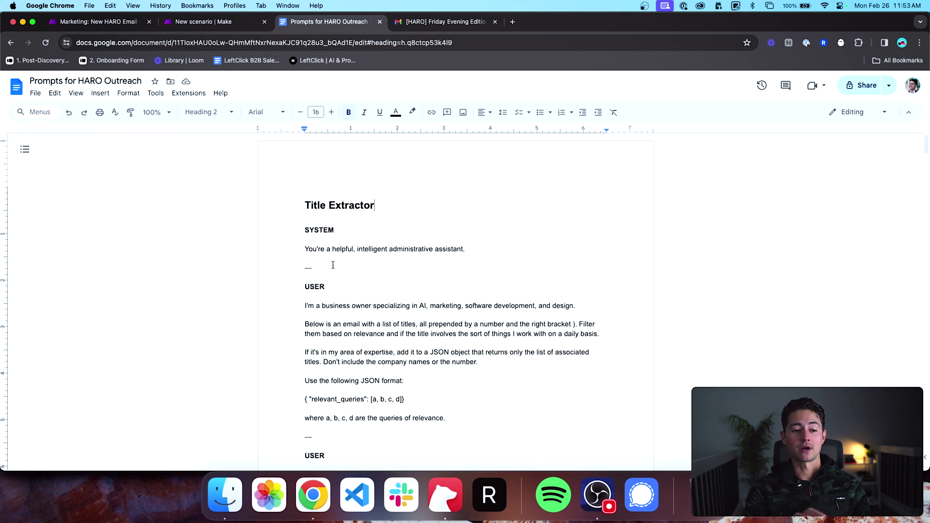
{"action": "left_click", "coordinate": [207, 27]}
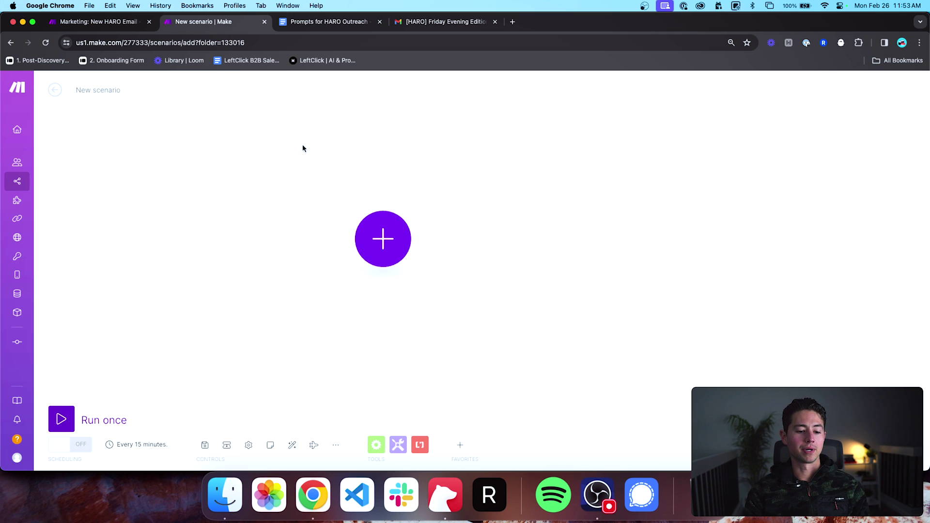
Step: Find the Email app by searching "email", add it to the favorites and insert its Watch Emails trigger
{"action": "left_click", "coordinate": [468, 451]}
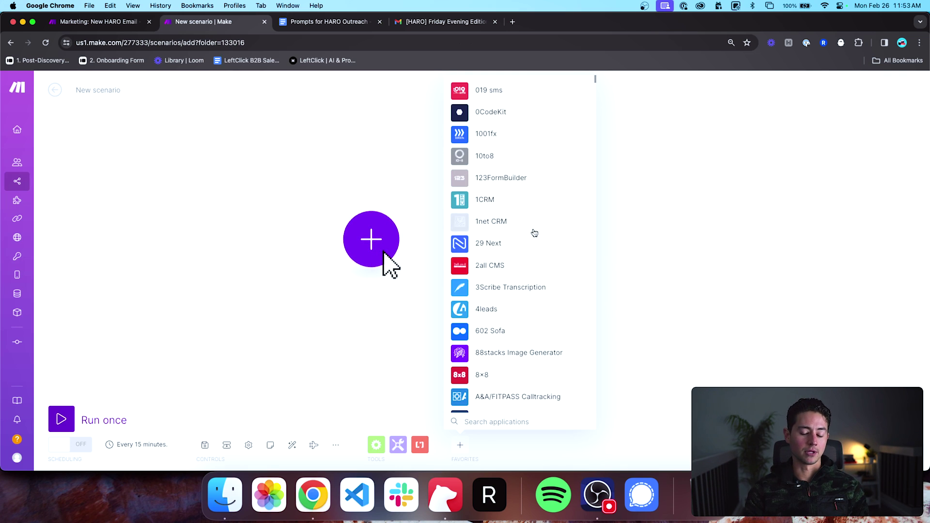
{"action": "type", "text": "email"}
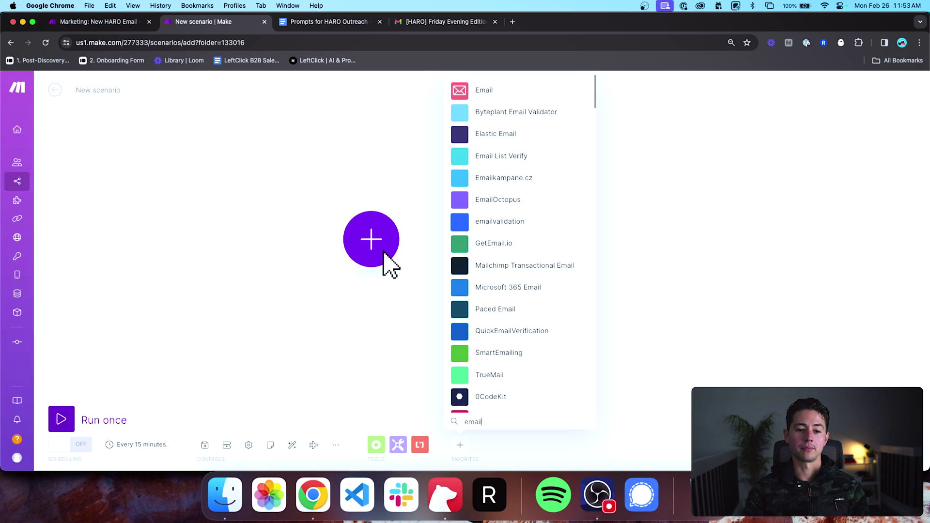
{"action": "left_click", "coordinate": [539, 99]}
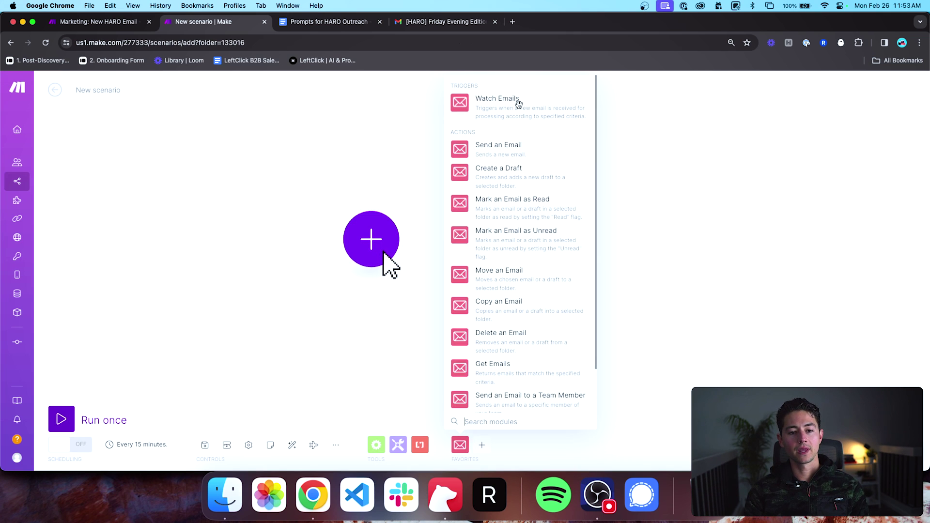
{"action": "left_click", "coordinate": [512, 113]}
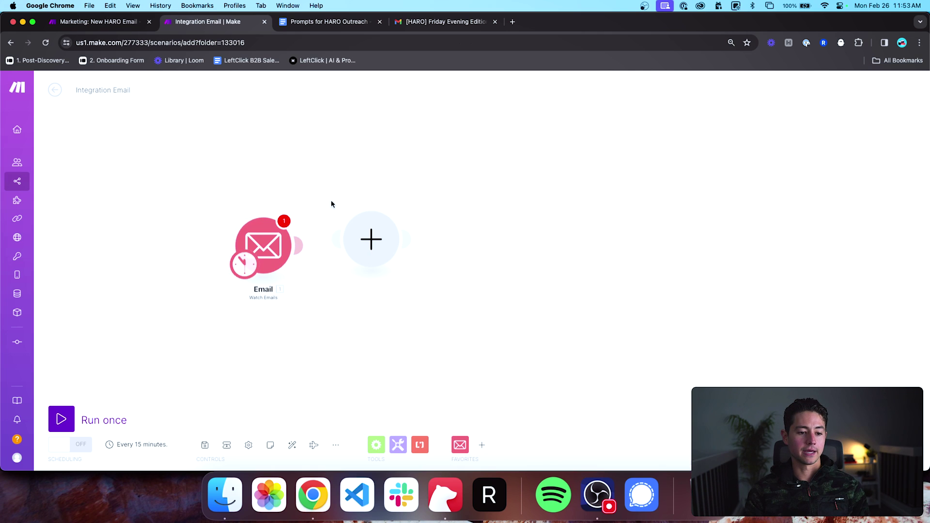
Step: Delete the empty placeholder module and move the Watch Emails module slightly upward on the canvas
{"action": "right_click", "coordinate": [377, 251]}
{"action": "left_click", "coordinate": [395, 273]}
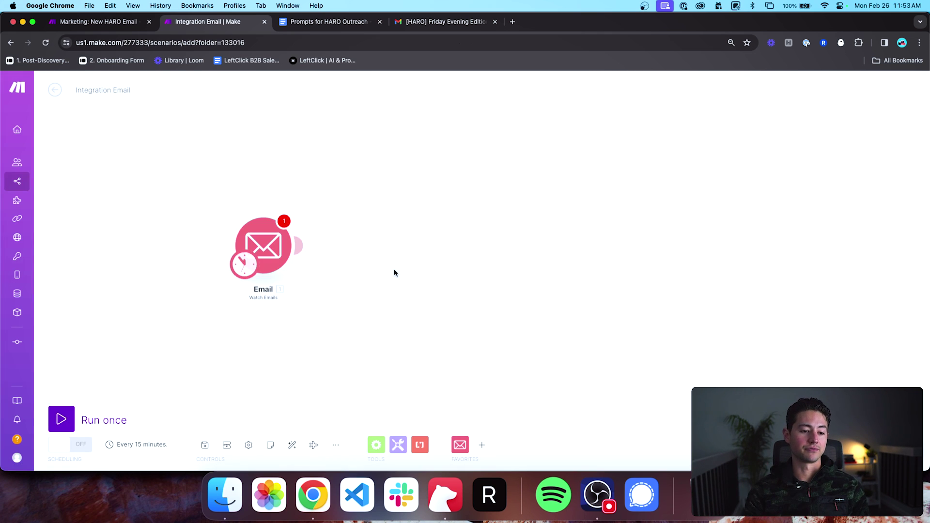
{"action": "left_click_drag", "start_coordinate": [276, 258], "coordinate": [284, 230]}
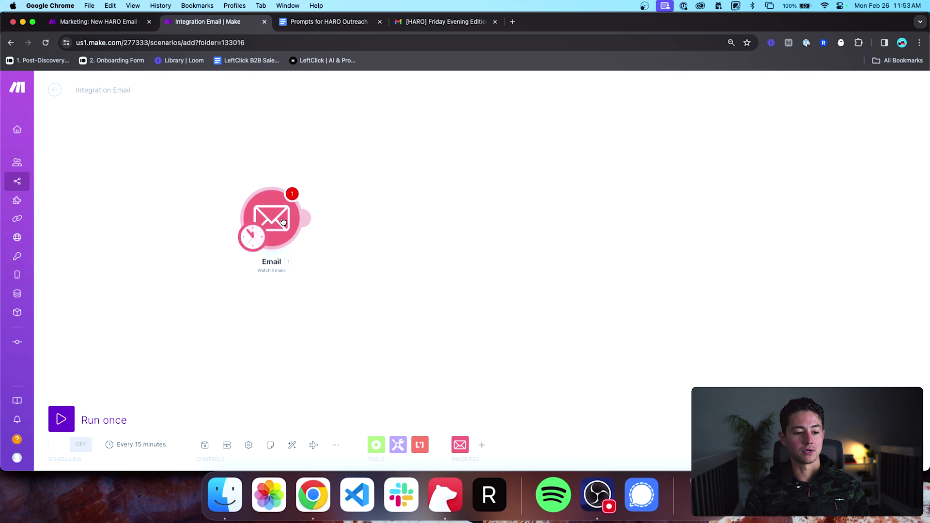
Step: Open the Watch Emails settings, choose the mail connection labelled Feb 15 2024 and set the folder to All Mail
{"action": "right_click", "coordinate": [284, 224]}
{"action": "left_click", "coordinate": [306, 257]}
{"action": "left_click", "coordinate": [544, 164]}
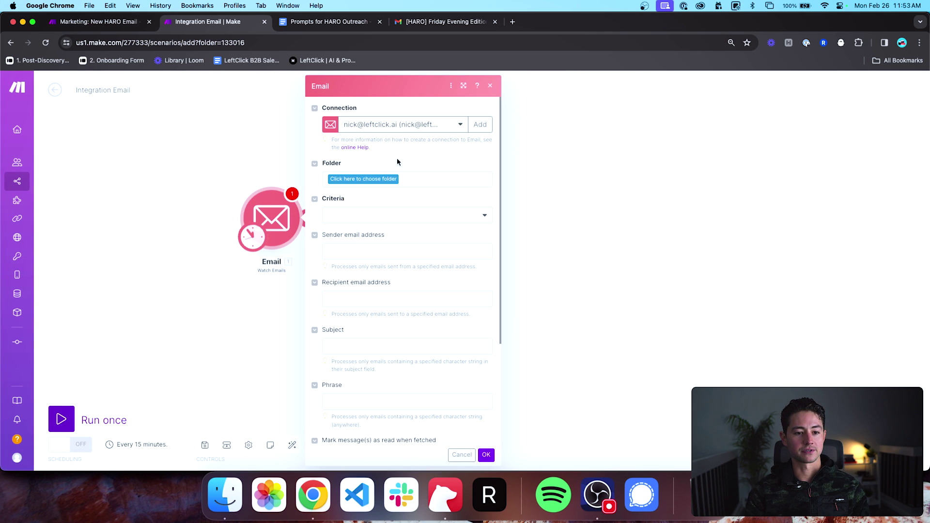
{"action": "left_click", "coordinate": [445, 129]}
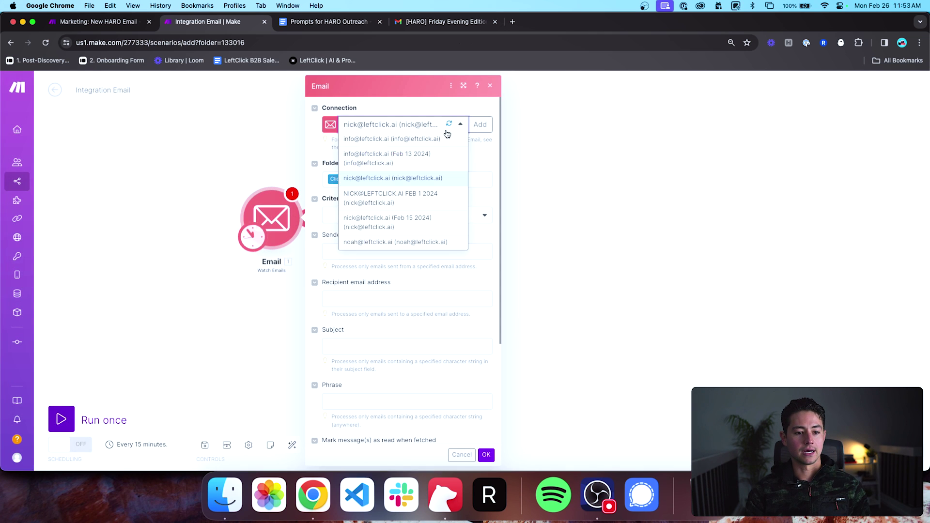
{"action": "left_click", "coordinate": [427, 226]}
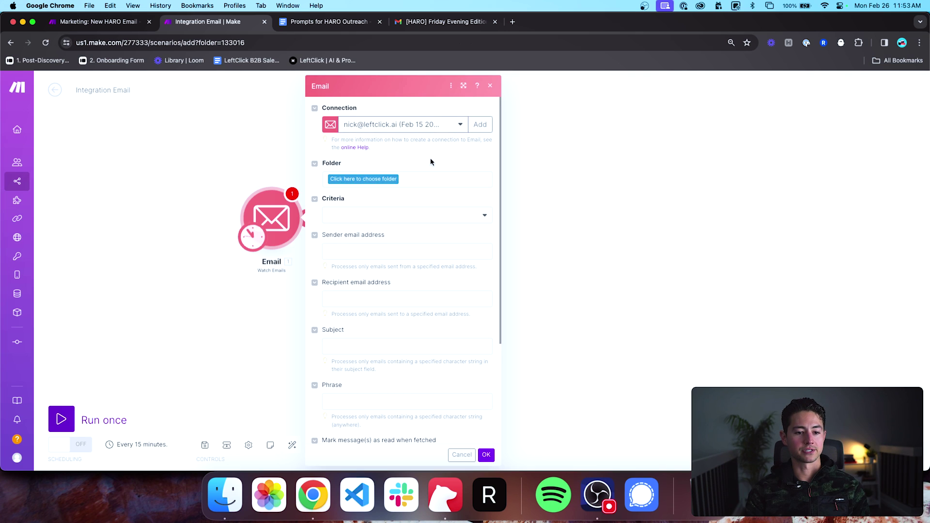
{"action": "left_click", "coordinate": [368, 179]}
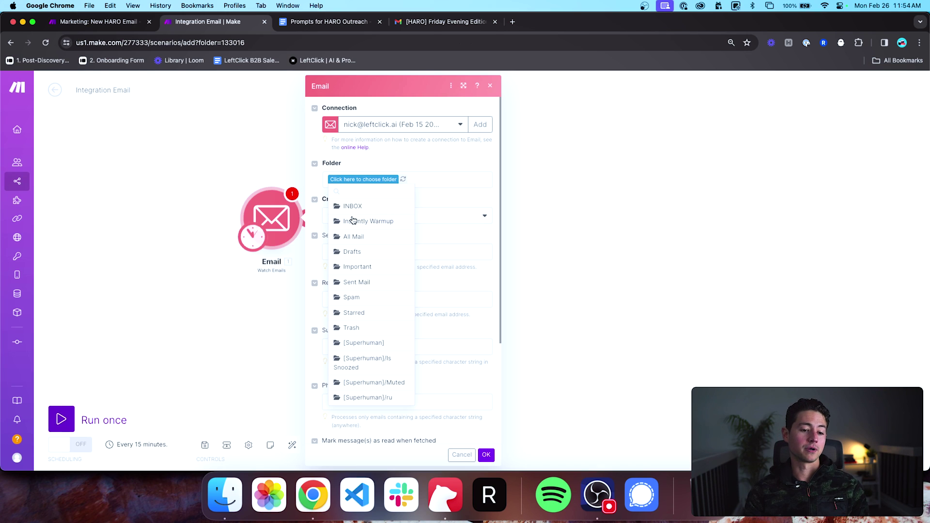
{"action": "left_click", "coordinate": [359, 238]}
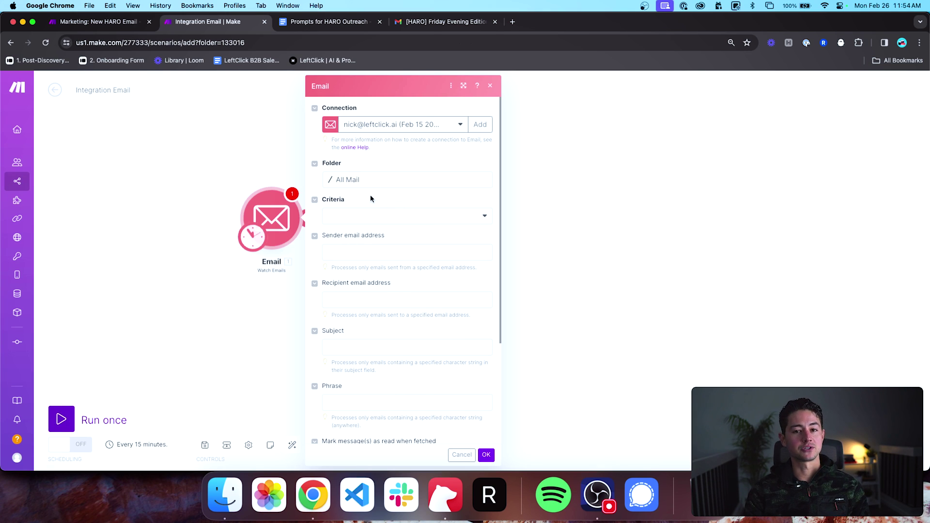
Step: Set the Watch Emails criteria to All emails
{"action": "scroll", "coordinate": [367, 192], "scroll_direction": "down", "scroll_amount": 3}
{"action": "left_click", "coordinate": [363, 162]}
{"action": "left_click", "coordinate": [333, 154]}
{"action": "scroll", "coordinate": [359, 141], "scroll_direction": "up", "scroll_amount": 3}
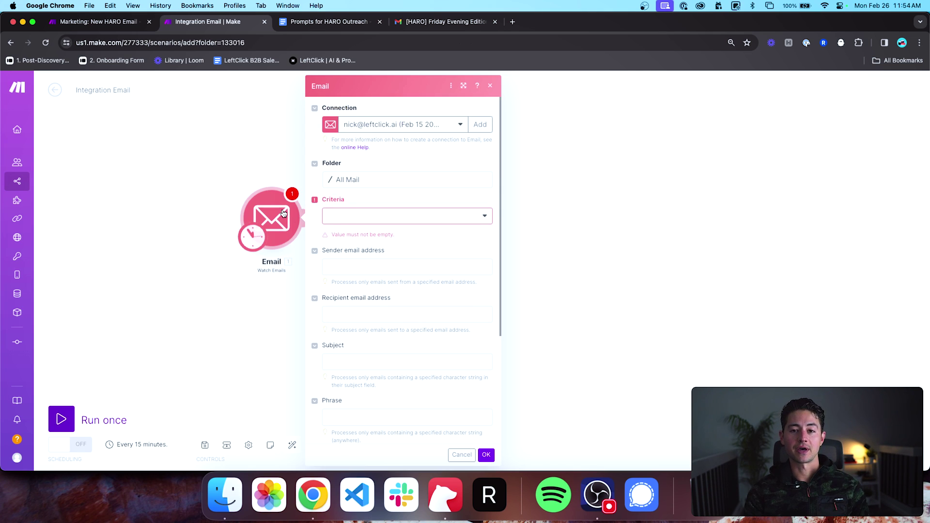
{"action": "left_click", "coordinate": [353, 216]}
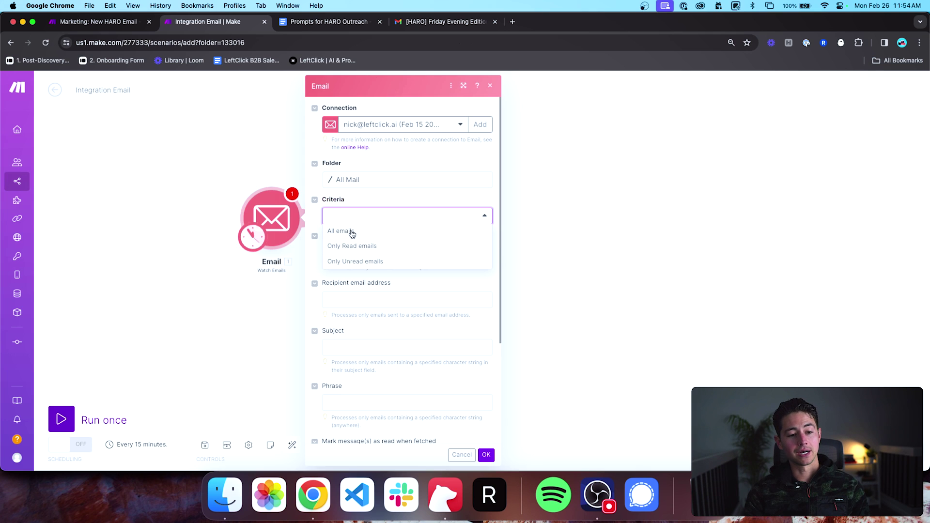
{"action": "left_click", "coordinate": [352, 231]}
Step: Check the subject lines of the HARO emails in Gmail, then set the Watch Emails subject filter to "HARO"
{"action": "scroll", "coordinate": [375, 240], "scroll_direction": "down", "scroll_amount": 1}
{"action": "left_click", "coordinate": [357, 237]}
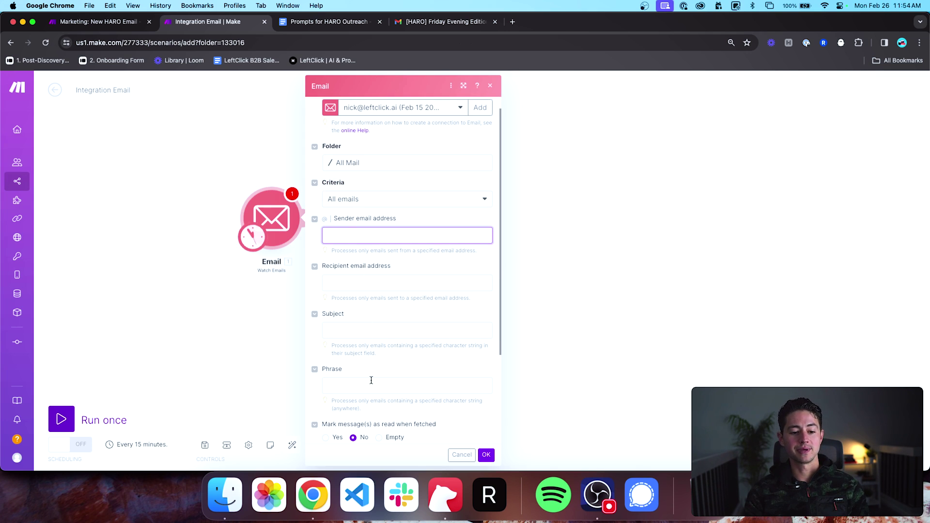
{"action": "left_click", "coordinate": [357, 326]}
{"action": "key", "text": "super+4"}
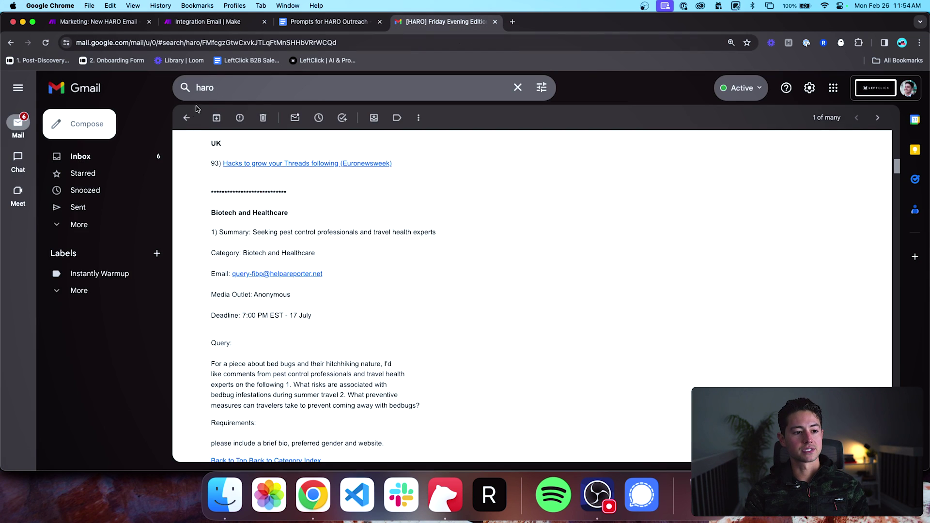
{"action": "left_click", "coordinate": [187, 117]}
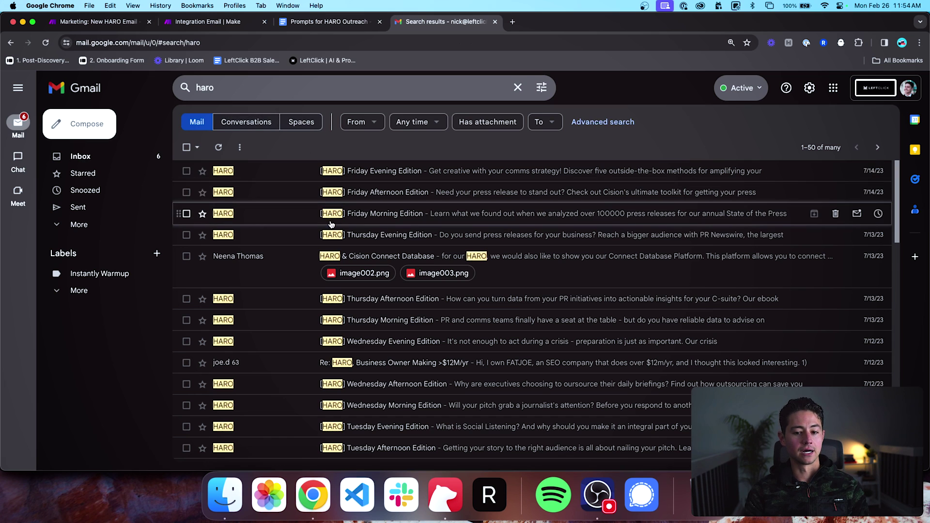
{"action": "scroll", "coordinate": [330, 224], "scroll_direction": "down", "scroll_amount": 5}
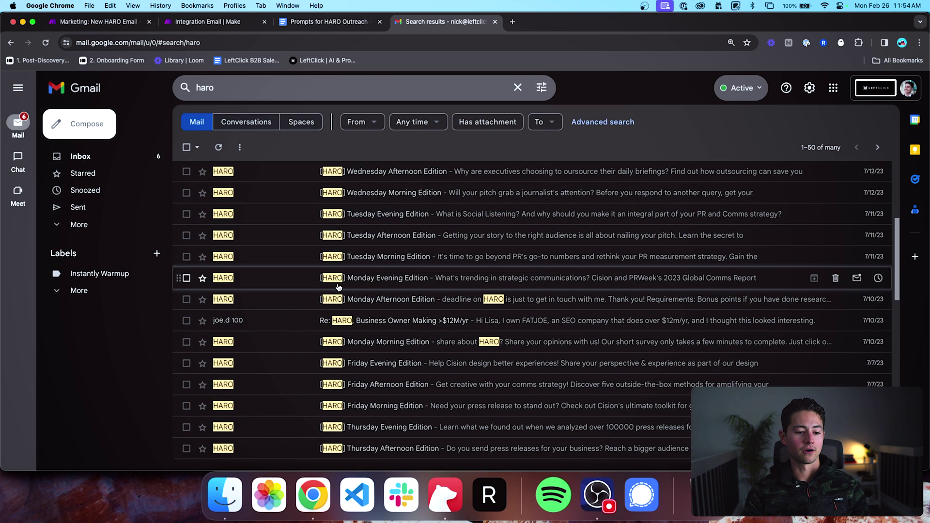
{"action": "scroll", "coordinate": [338, 287], "scroll_direction": "up", "scroll_amount": 5}
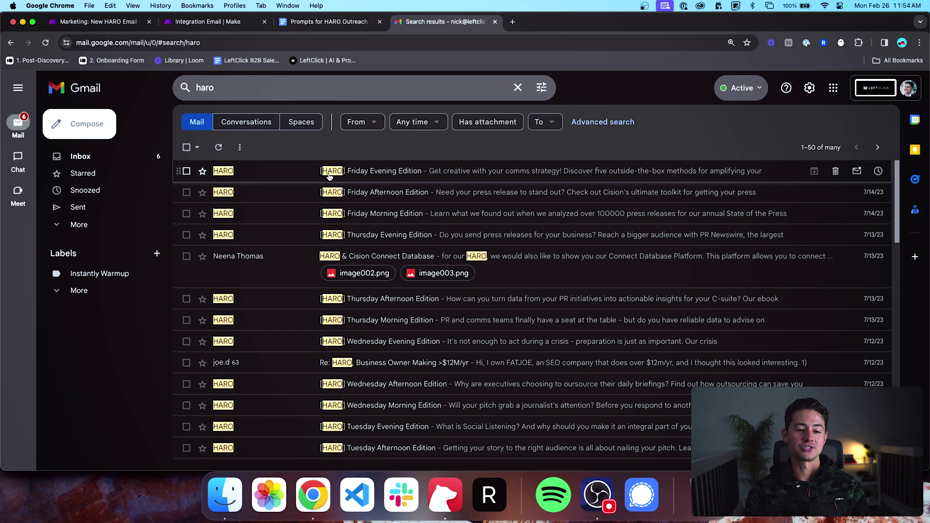
{"action": "key", "text": "ctrl+shift+Tab"}
{"action": "key", "text": "ctrl+shift+Tab"}
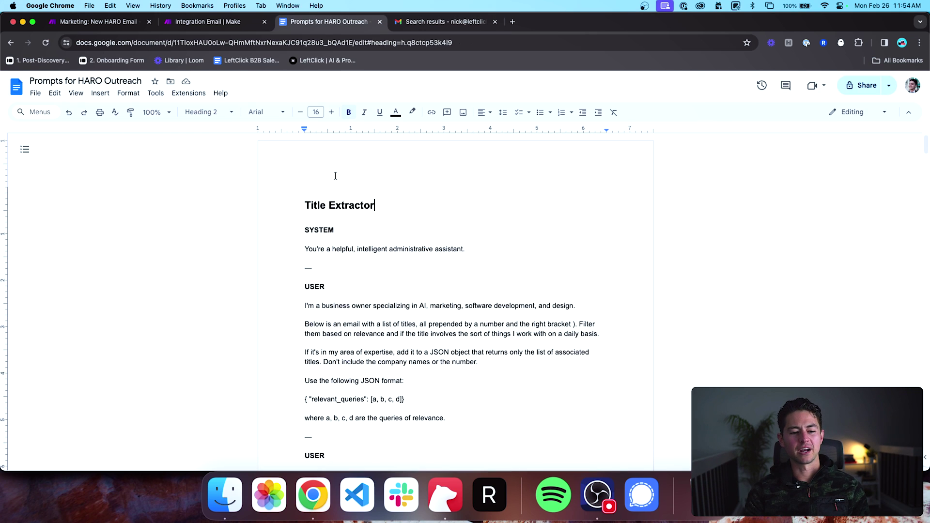
{"action": "type", "text": "HARO"}
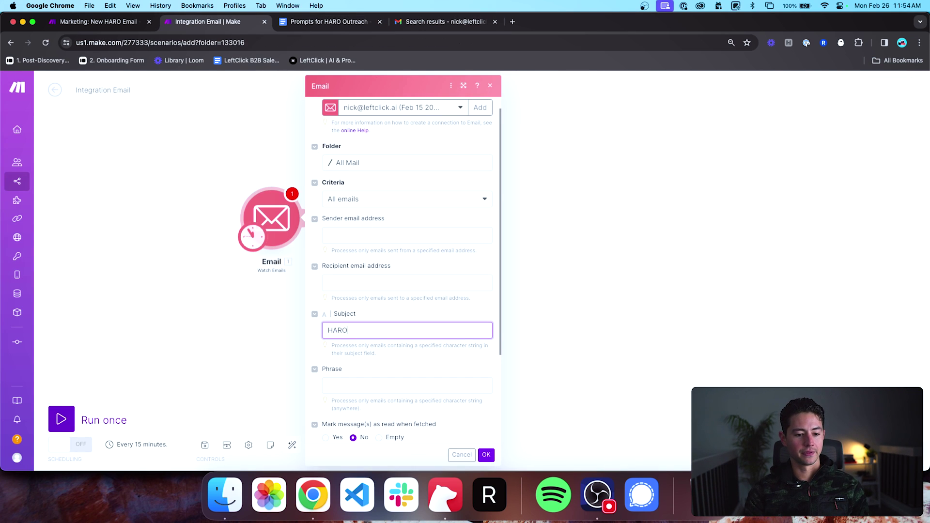
Step: Review the phrase filter and the maximum number of results, and save the Watch Emails settings
{"action": "scroll", "coordinate": [369, 238], "scroll_direction": "down", "scroll_amount": 2}
{"action": "scroll", "coordinate": [361, 288], "scroll_direction": "down", "scroll_amount": 3}
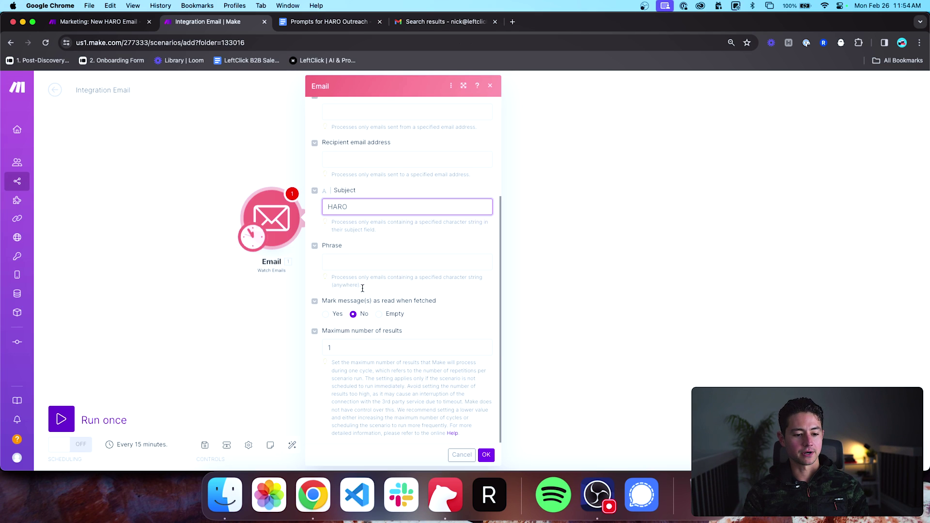
{"action": "left_click", "coordinate": [344, 267]}
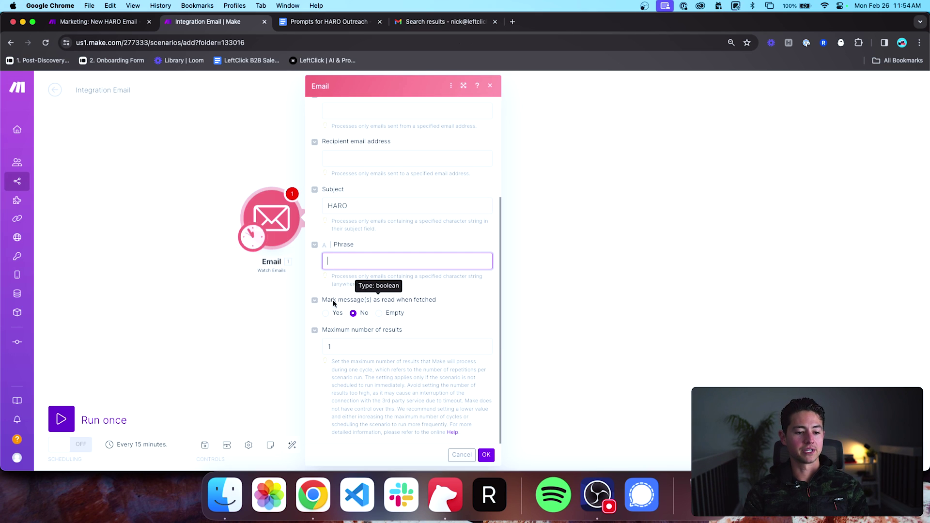
{"action": "left_click", "coordinate": [369, 347]}
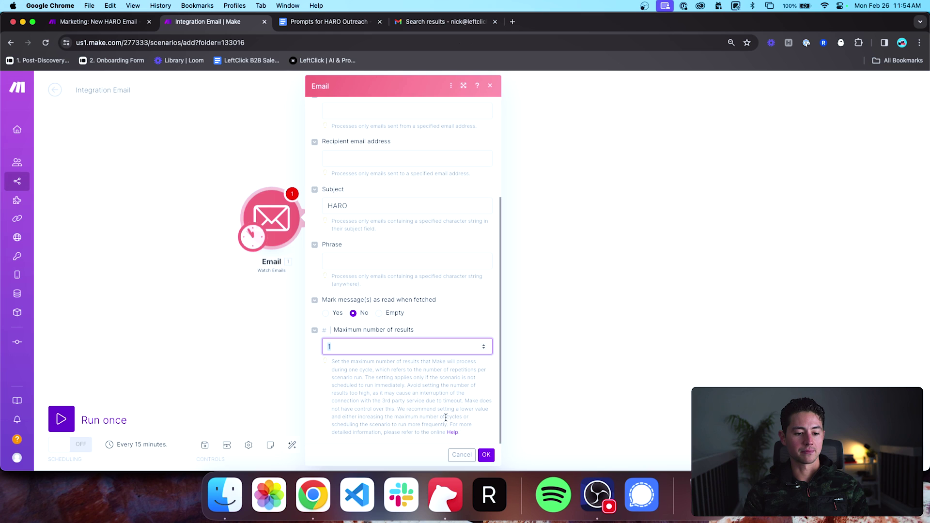
{"action": "left_click", "coordinate": [486, 454]}
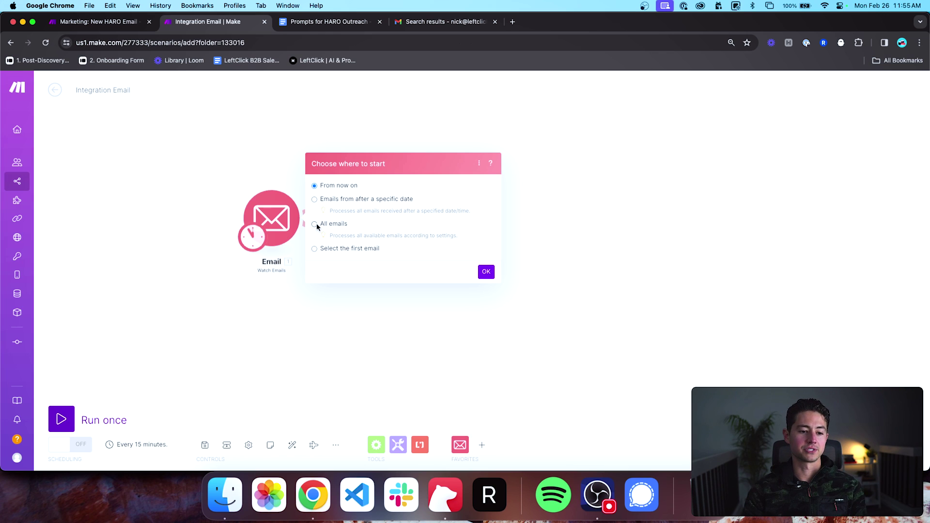
Step: Start the trigger from a selected first email, picking the [HARO] Friday Morning Edition of 14.07.2023
{"action": "left_click", "coordinate": [318, 249]}
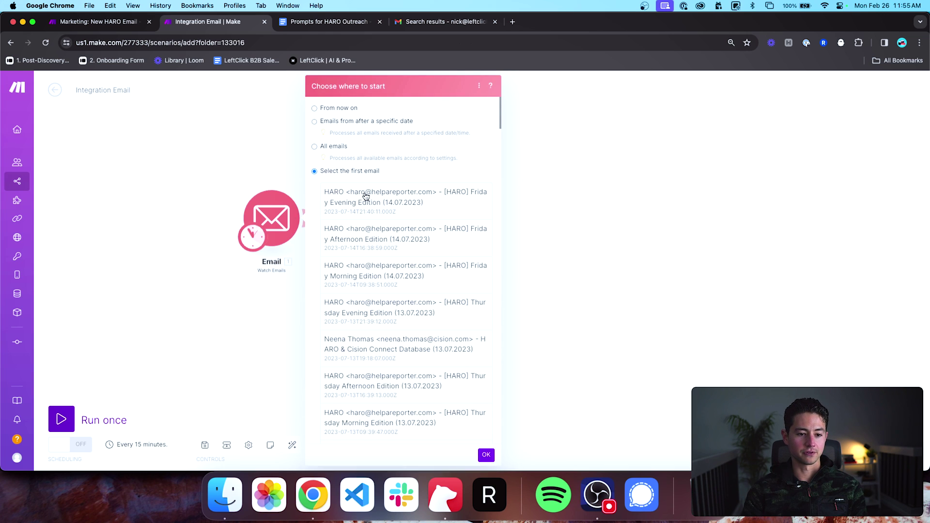
{"action": "scroll", "coordinate": [366, 196], "scroll_direction": "down", "scroll_amount": 5}
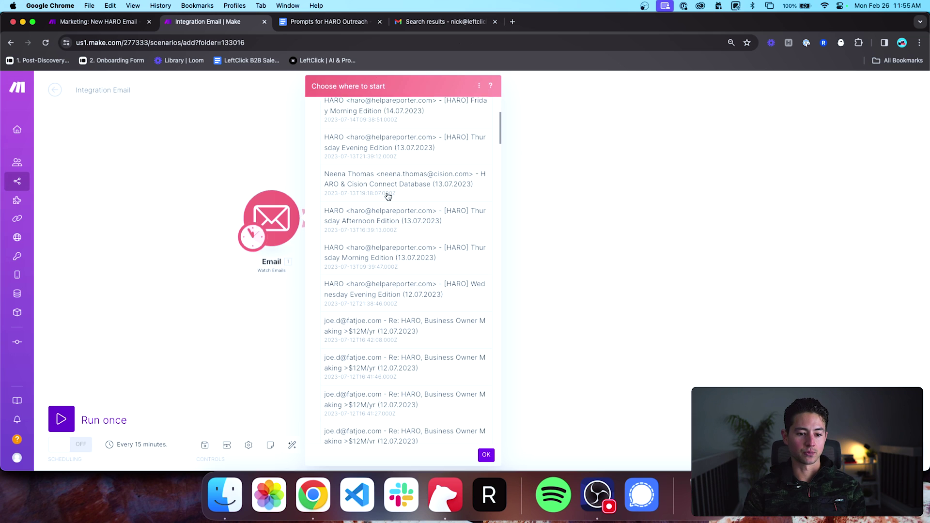
{"action": "scroll", "coordinate": [388, 196], "scroll_direction": "down", "scroll_amount": 4}
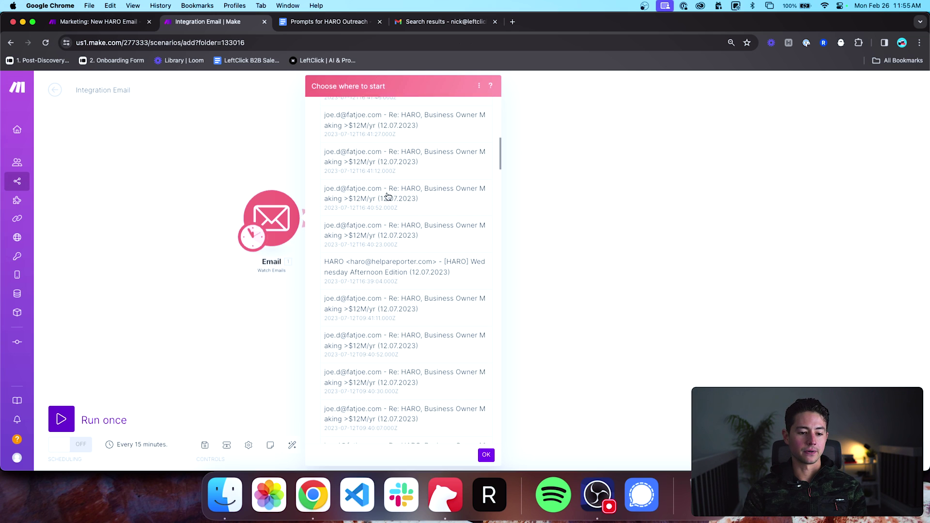
{"action": "scroll", "coordinate": [388, 197], "scroll_direction": "up", "scroll_amount": 10}
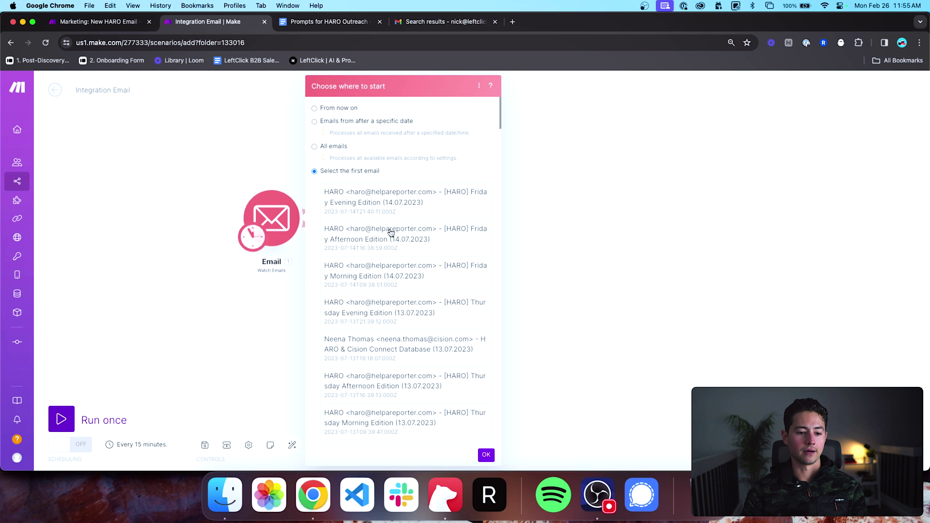
{"action": "left_click", "coordinate": [405, 272]}
{"action": "left_click", "coordinate": [486, 455]}
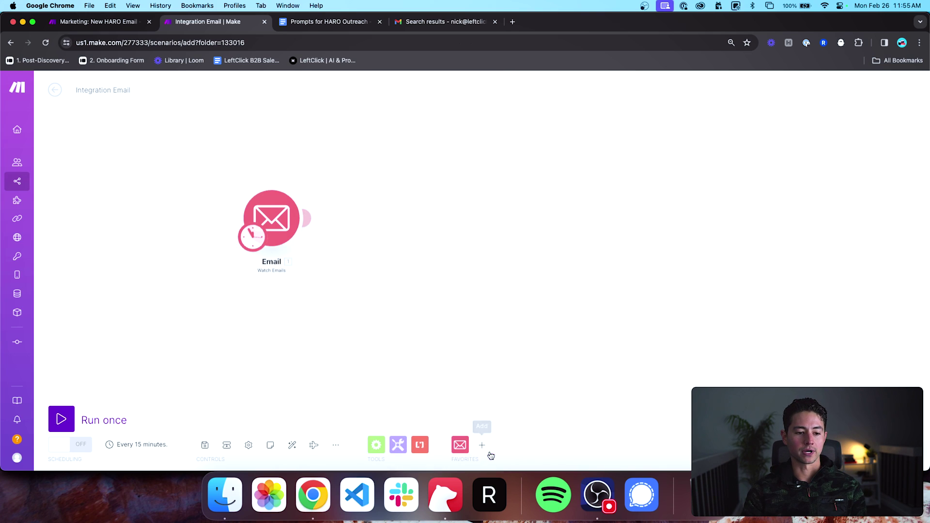
Step: Run only the Watch Emails module and open its output bundle
{"action": "right_click", "coordinate": [321, 232]}
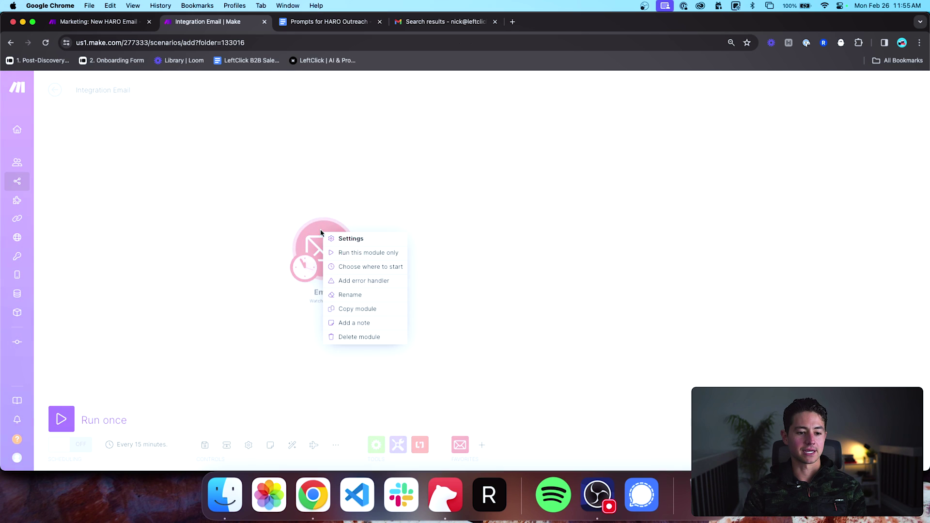
{"action": "left_click", "coordinate": [334, 252]}
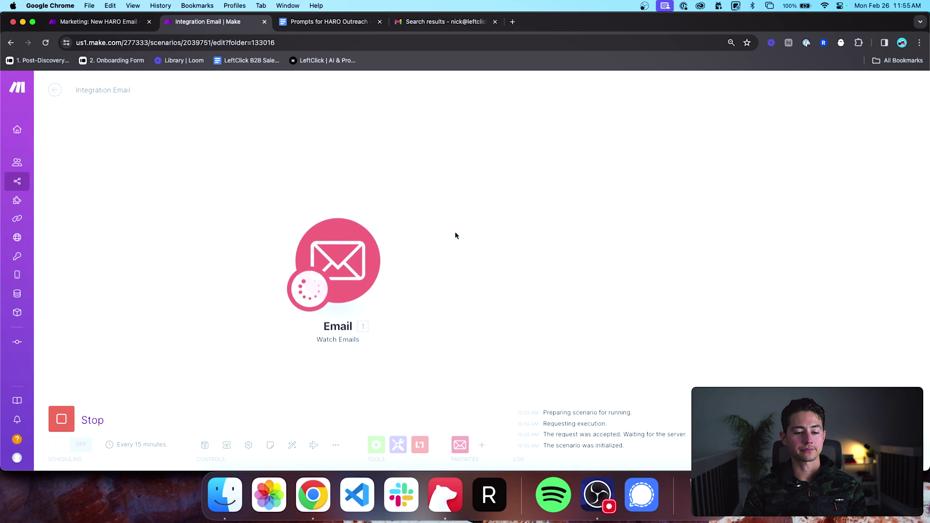
{"action": "left_click", "coordinate": [406, 217]}
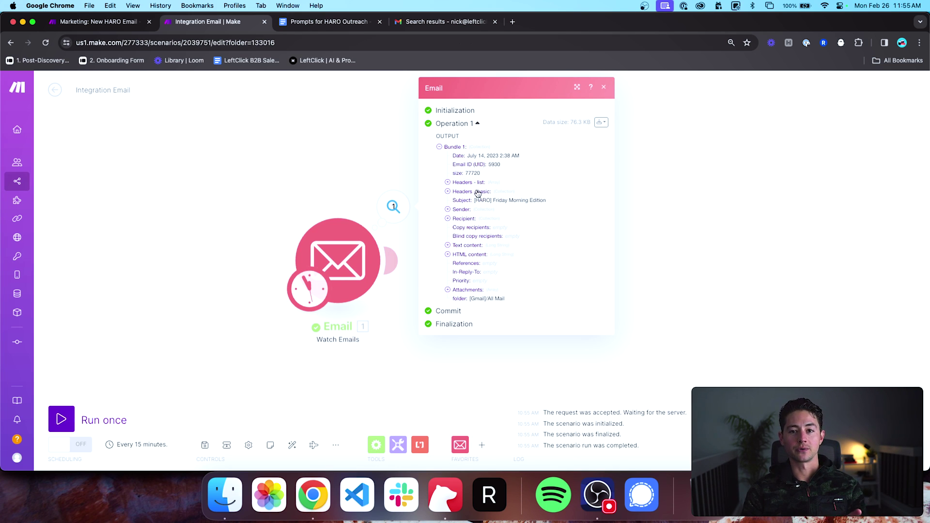
Step: Expand the bundle's text content and examine the intro paragraph, the Queries line and the INDEX heading
{"action": "left_click", "coordinate": [470, 246]}
{"action": "scroll", "coordinate": [476, 175], "scroll_direction": "down", "scroll_amount": 3}
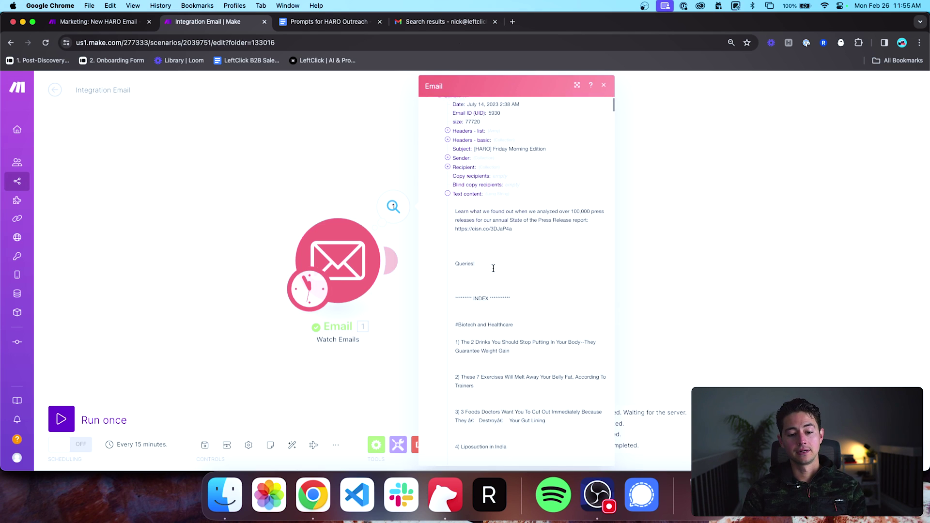
{"action": "scroll", "coordinate": [477, 176], "scroll_direction": "down", "scroll_amount": 1}
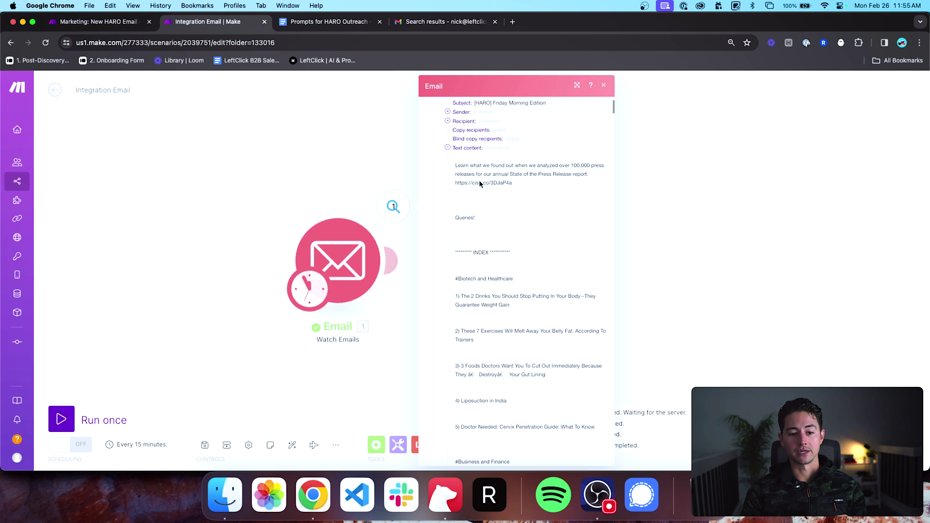
{"action": "triple_click", "coordinate": [474, 162]}
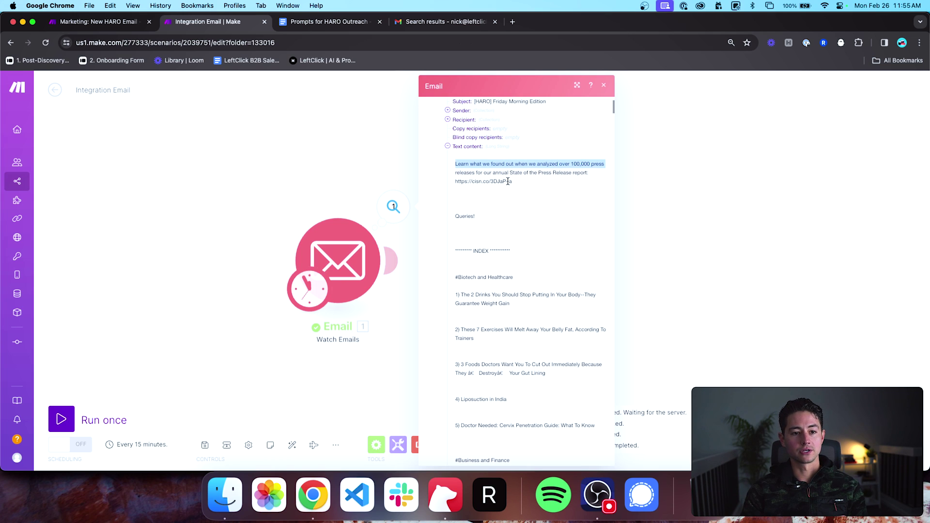
{"action": "triple_click", "coordinate": [484, 161]}
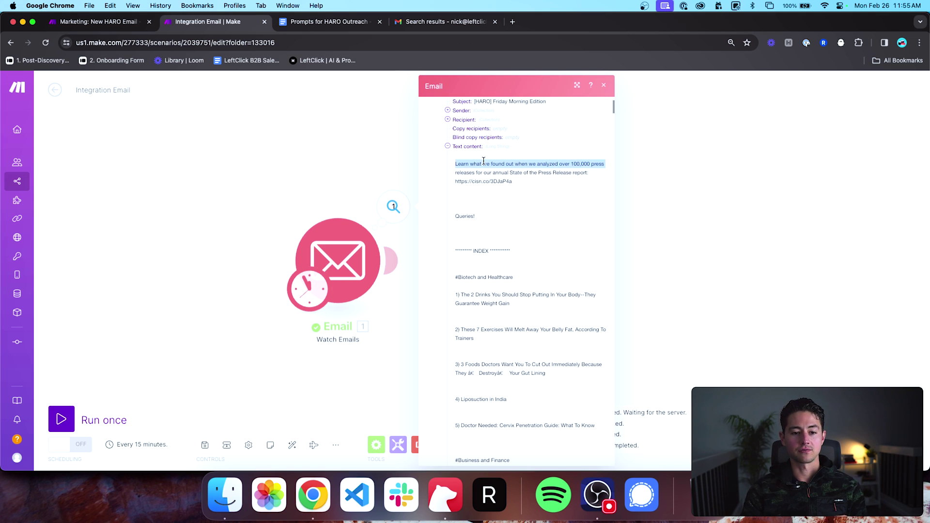
{"action": "left_click_drag", "start_coordinate": [522, 182], "coordinate": [451, 168]}
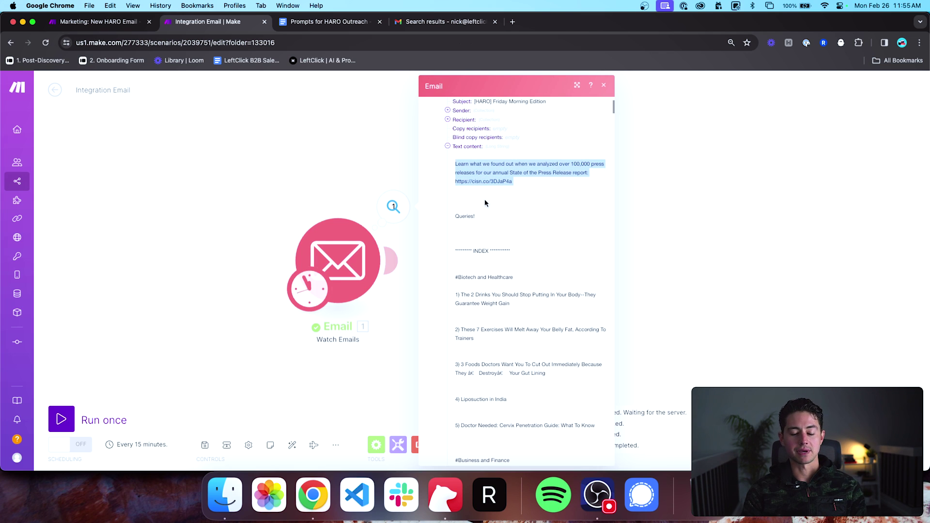
{"action": "scroll", "coordinate": [484, 203], "scroll_direction": "down", "scroll_amount": 1}
{"action": "triple_click", "coordinate": [467, 187]}
{"action": "scroll", "coordinate": [466, 185], "scroll_direction": "down", "scroll_amount": 2}
{"action": "triple_click", "coordinate": [460, 170]}
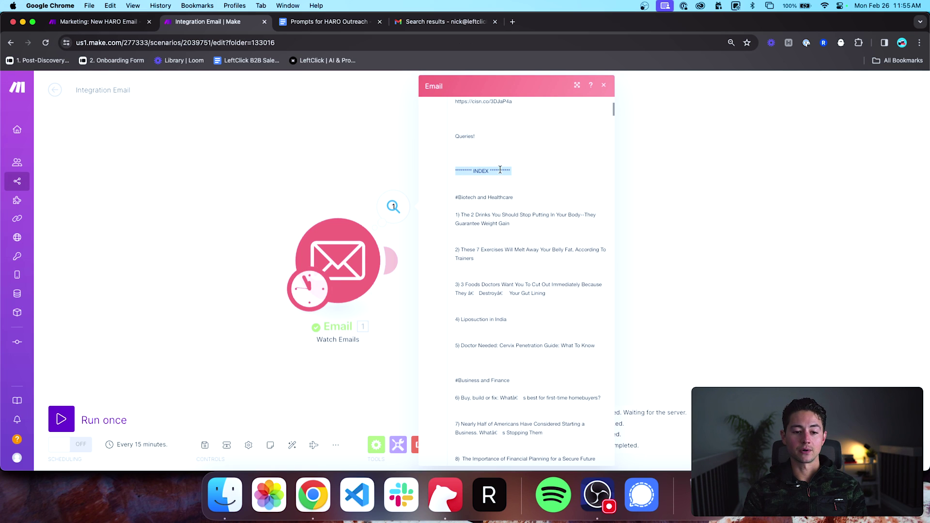
Step: Examine the hash-marked category heading and the numbered query titles under Biotech and Healthcare
{"action": "scroll", "coordinate": [497, 172], "scroll_direction": "down", "scroll_amount": 2}
{"action": "left_click", "coordinate": [458, 148]}
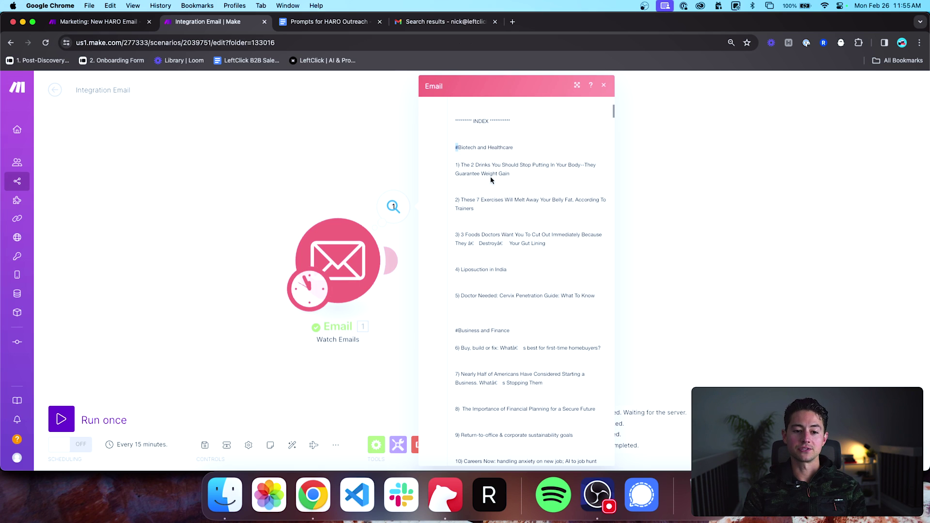
{"action": "scroll", "coordinate": [493, 177], "scroll_direction": "down", "scroll_amount": 1}
{"action": "triple_click", "coordinate": [483, 144]}
{"action": "triple_click", "coordinate": [482, 172]}
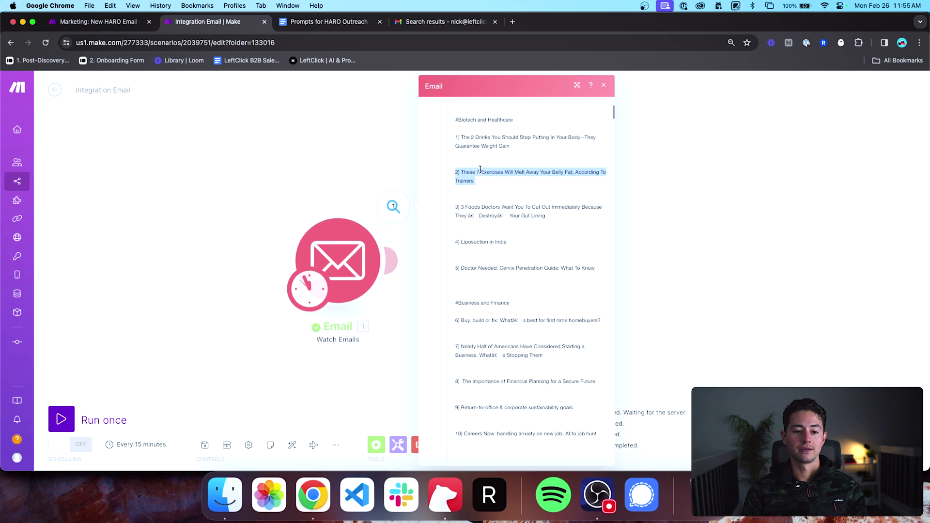
{"action": "triple_click", "coordinate": [489, 214]}
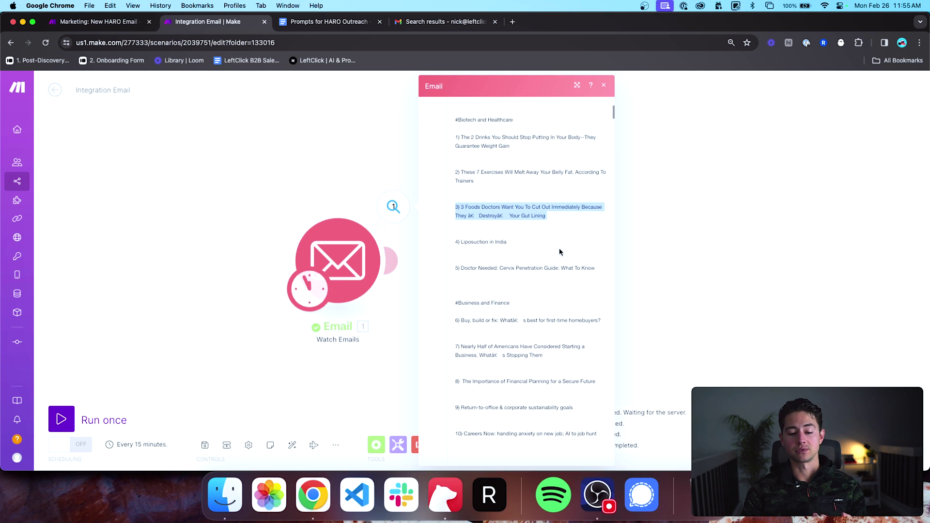
Step: Read through the remaining query titles and details to the end of the email's text content
{"action": "scroll", "coordinate": [560, 252], "scroll_direction": "down", "scroll_amount": 7}
{"action": "scroll", "coordinate": [559, 251], "scroll_direction": "down", "scroll_amount": 15}
{"action": "scroll", "coordinate": [559, 249], "scroll_direction": "down", "scroll_amount": 10}
{"action": "scroll", "coordinate": [536, 341], "scroll_direction": "down", "scroll_amount": 15}
Step: Expand the bundle's HTML content, examine how the index and numbered query titles are marked up, and close the output
{"action": "left_click", "coordinate": [478, 385]}
{"action": "scroll", "coordinate": [500, 321], "scroll_direction": "down", "scroll_amount": 1}
{"action": "scroll", "coordinate": [500, 318], "scroll_direction": "down", "scroll_amount": 2}
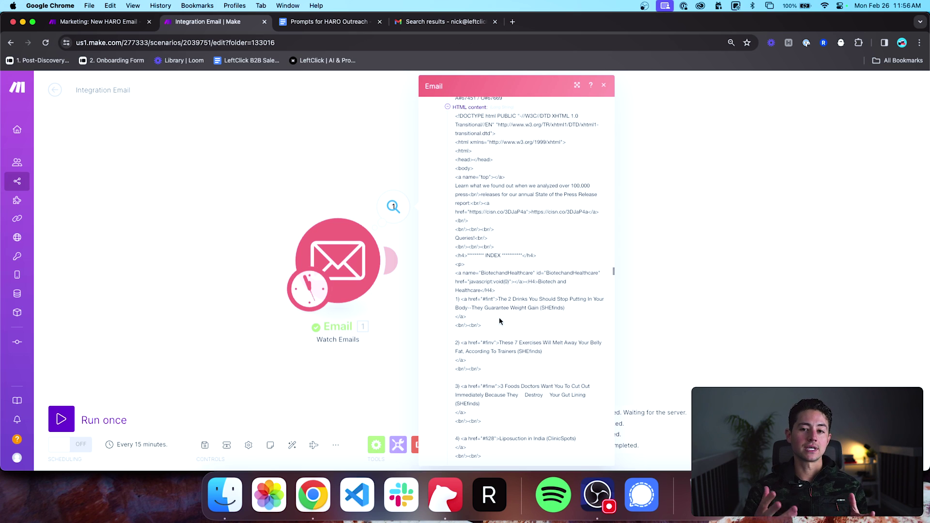
{"action": "scroll", "coordinate": [482, 268], "scroll_direction": "down", "scroll_amount": 3}
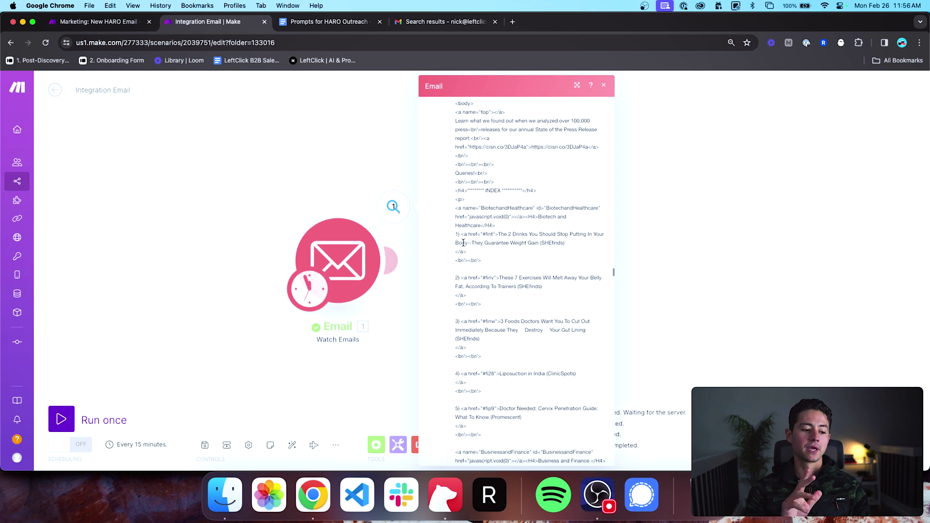
{"action": "scroll", "coordinate": [521, 134], "scroll_direction": "down", "scroll_amount": 10}
{"action": "left_click", "coordinate": [604, 88]}
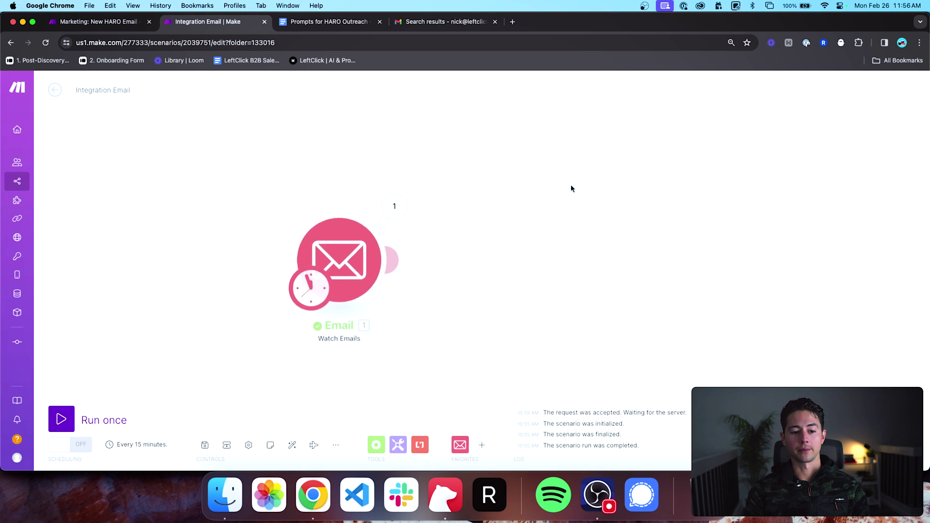
{"action": "scroll", "coordinate": [486, 187], "scroll_direction": "down", "scroll_amount": 3}
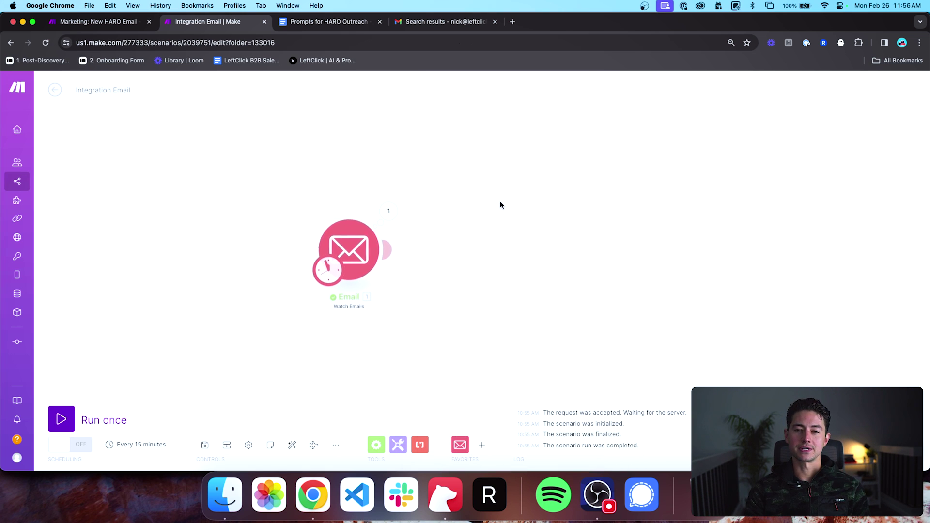
{"action": "left_click", "coordinate": [374, 186]}
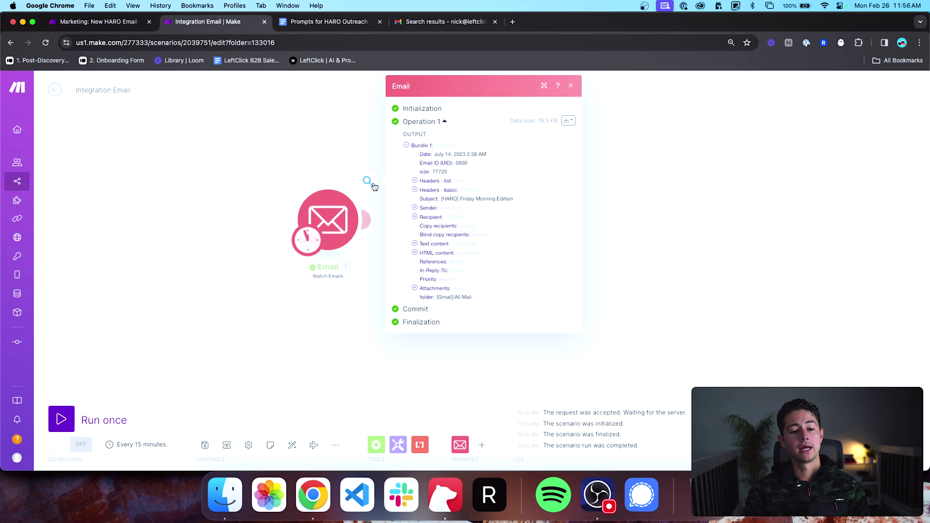
{"action": "left_click", "coordinate": [351, 154]}
Step: Add a Tools Set variable module after Watch Emails and name its variable testText
{"action": "left_click", "coordinate": [398, 445]}
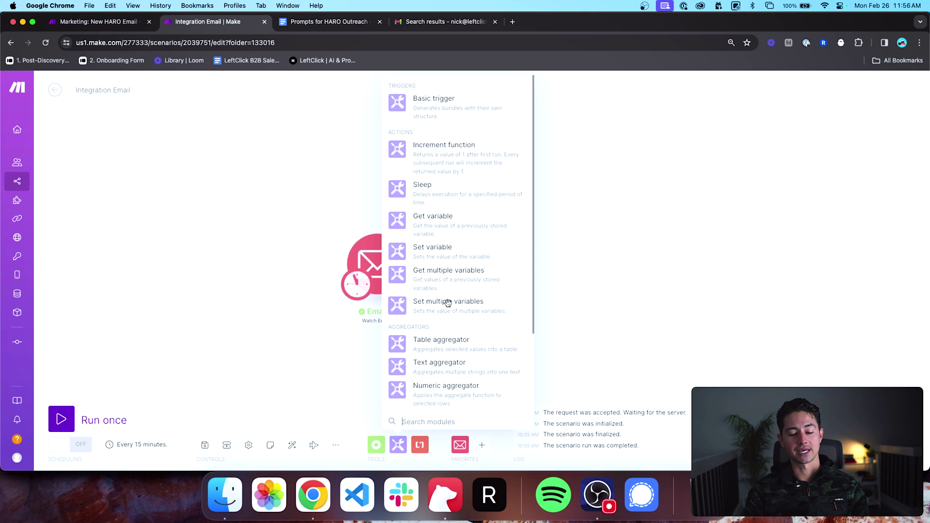
{"action": "left_click", "coordinate": [439, 245]}
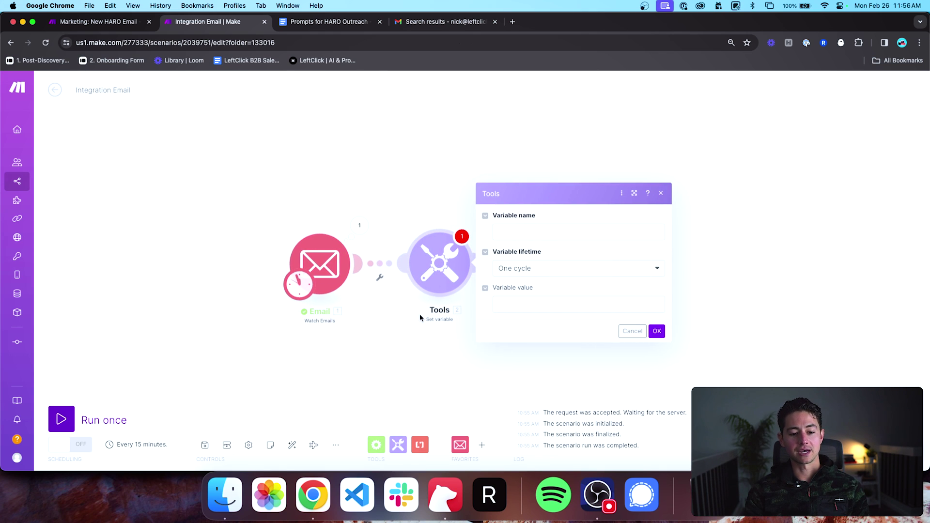
{"action": "left_click", "coordinate": [557, 232]}
{"action": "type", "text": "testText"}
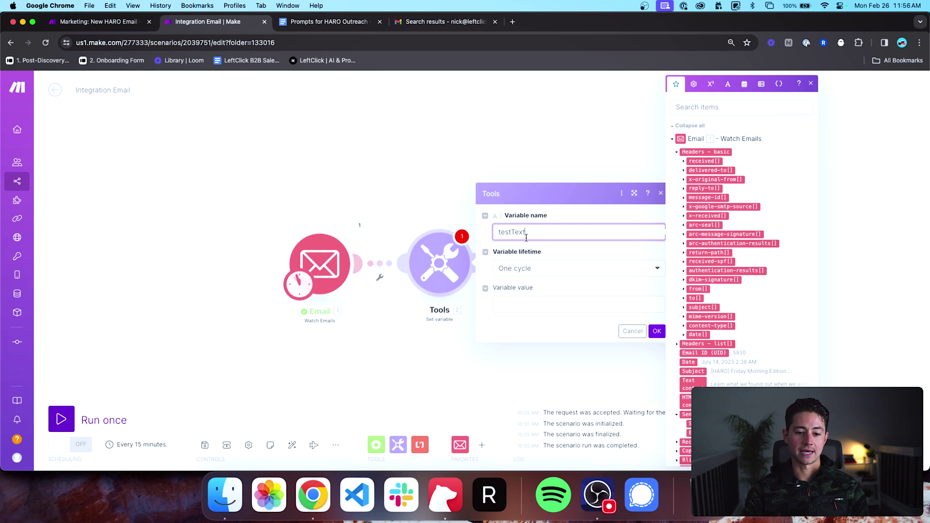
{"action": "left_click", "coordinate": [540, 301]}
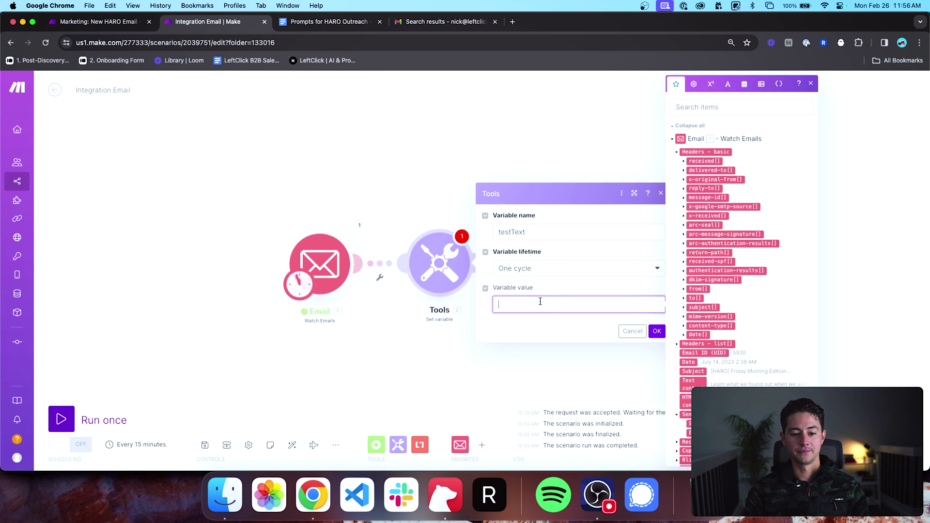
Step: Copy the entire text content of the newsletter from the Watch Emails output bundle
{"action": "left_click", "coordinate": [358, 227]}
{"action": "left_click", "coordinate": [419, 266]}
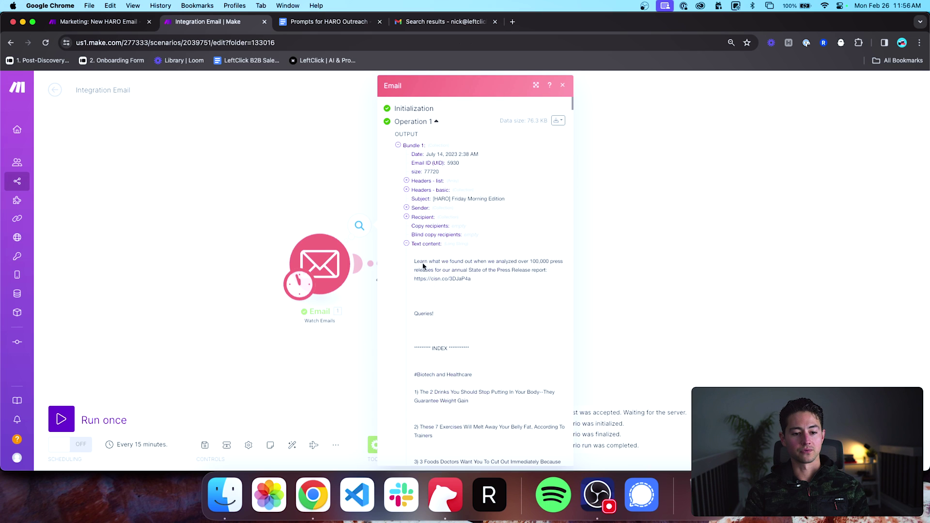
{"action": "triple_click", "coordinate": [429, 260]}
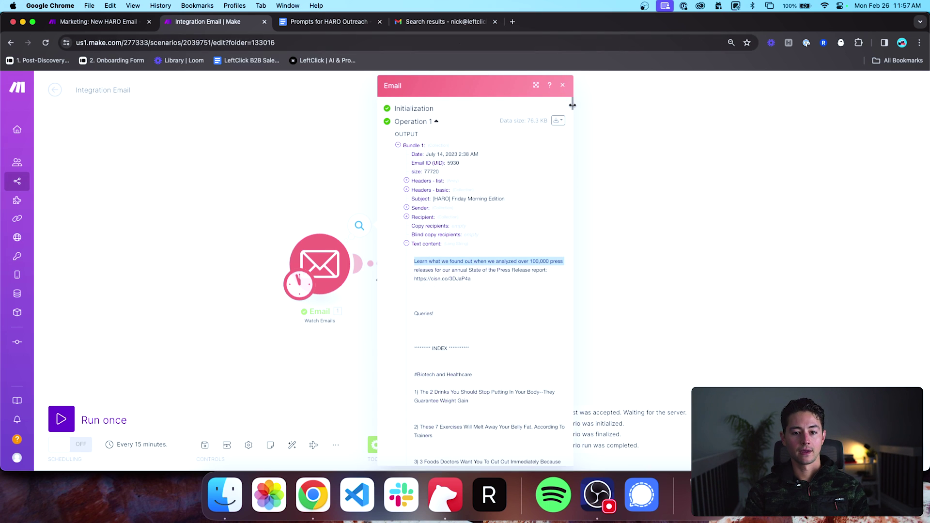
{"action": "scroll", "coordinate": [573, 126], "scroll_direction": "down", "scroll_amount": 5}
{"action": "left_click_drag", "start_coordinate": [573, 126], "coordinate": [570, 458]}
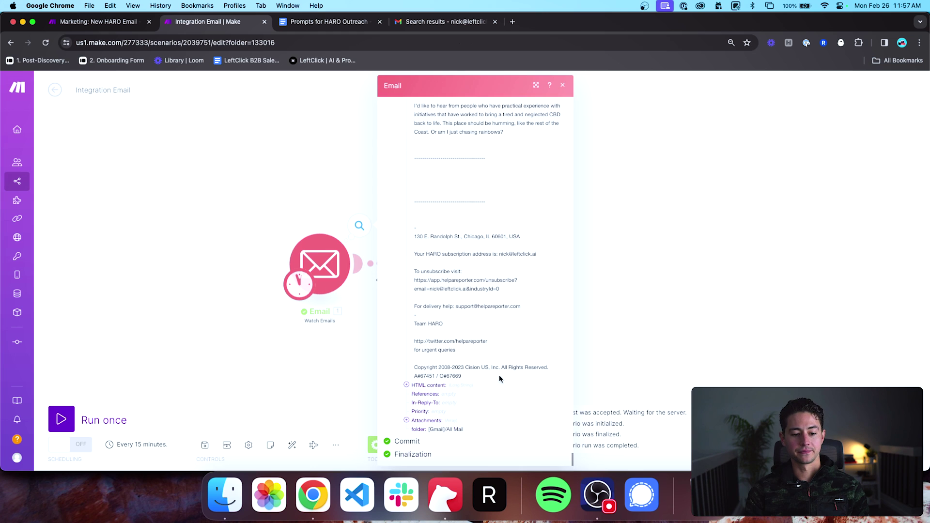
{"action": "left_click", "coordinate": [467, 378], "text": "shift"}
{"action": "left_click", "coordinate": [321, 341]}
Step: Paste the copied newsletter text as the value of the testText variable and save the module settings
{"action": "left_click", "coordinate": [440, 264]}
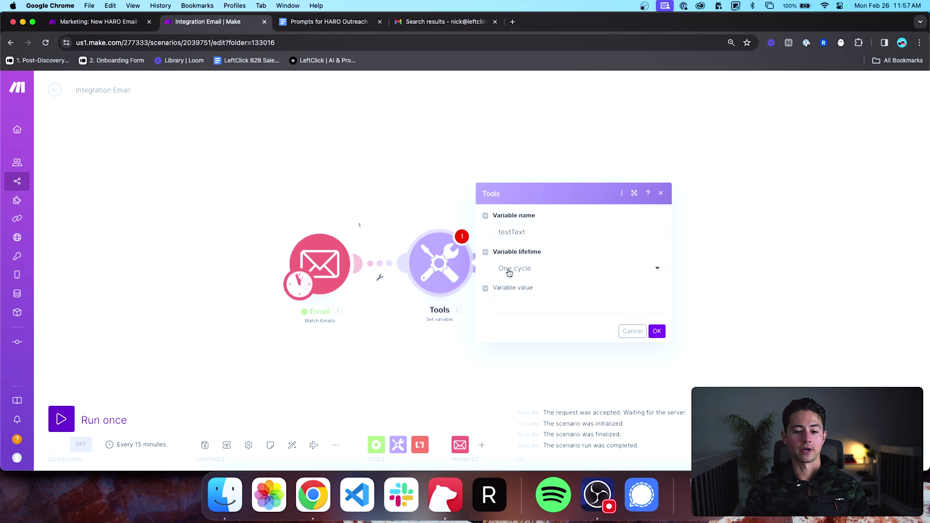
{"action": "left_click", "coordinate": [531, 300]}
{"action": "key", "text": "super+v"}
{"action": "scroll", "coordinate": [615, 331], "scroll_direction": "down", "scroll_amount": 3}
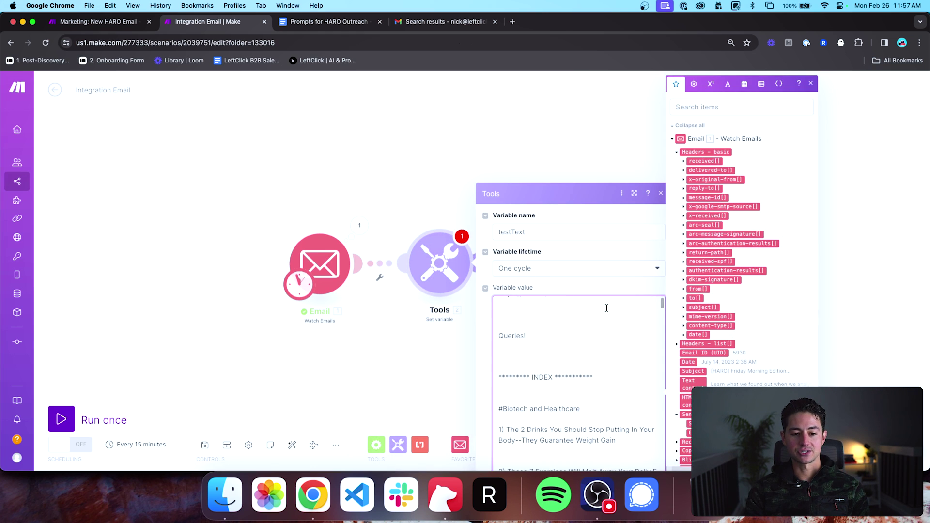
{"action": "left_click", "coordinate": [482, 242]}
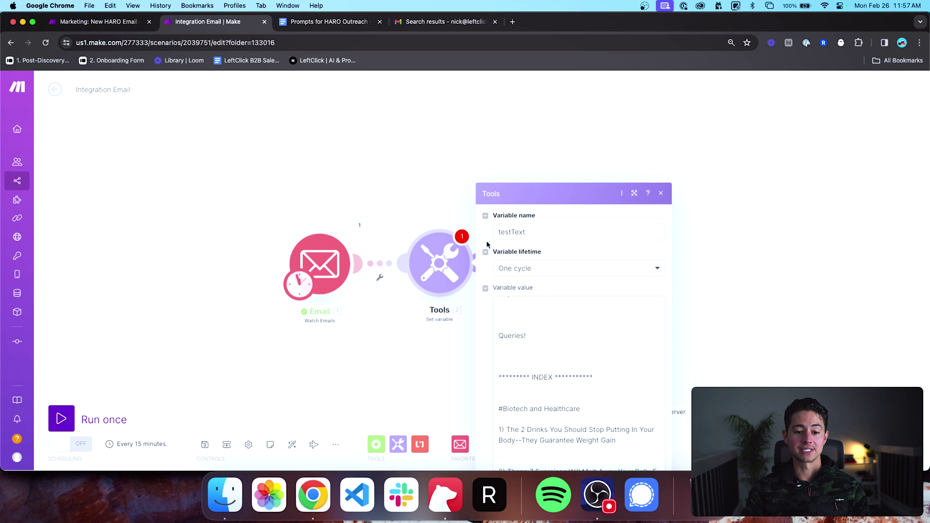
{"action": "left_click", "coordinate": [573, 306]}
{"action": "left_click", "coordinate": [655, 419]}
{"action": "left_click_drag", "start_coordinate": [565, 343], "coordinate": [521, 343]}
Step: Unlink the Watch Emails module from the Set variable module
{"action": "left_click", "coordinate": [315, 227]}
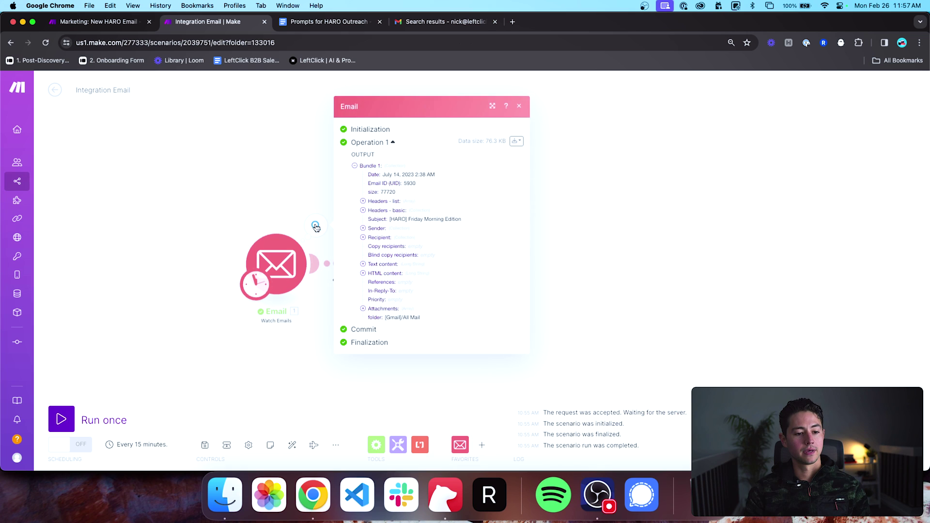
{"action": "left_click", "coordinate": [301, 196]}
{"action": "left_click", "coordinate": [365, 264]}
{"action": "left_click", "coordinate": [346, 266]}
{"action": "left_click", "coordinate": [337, 277]}
{"action": "left_click", "coordinate": [340, 280]}
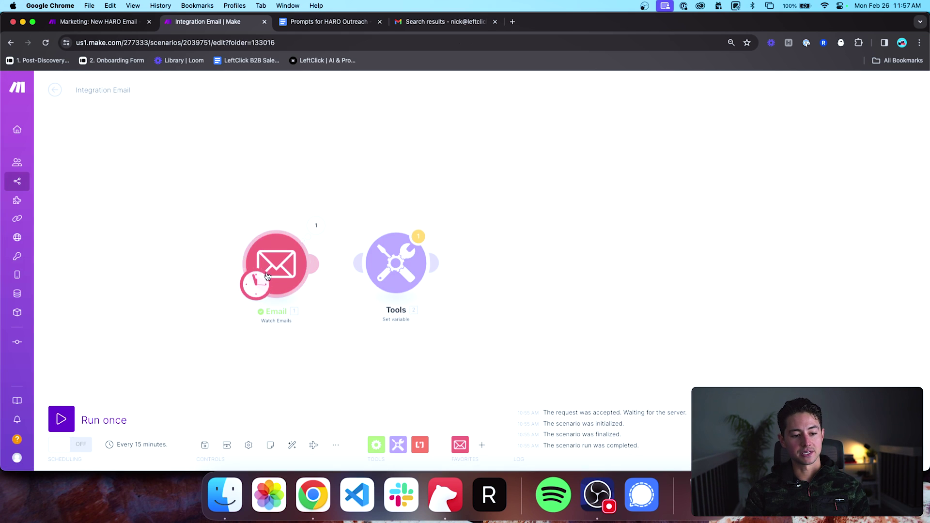
Step: Rename the Set variable module to Testing Text and make it the scenario's starting module
{"action": "right_click", "coordinate": [399, 266]}
{"action": "left_click", "coordinate": [427, 322]}
{"action": "type", "text": "Testing Text"}
{"action": "key", "text": "Return"}
{"action": "scroll", "coordinate": [485, 359], "scroll_direction": "down", "scroll_amount": 3}
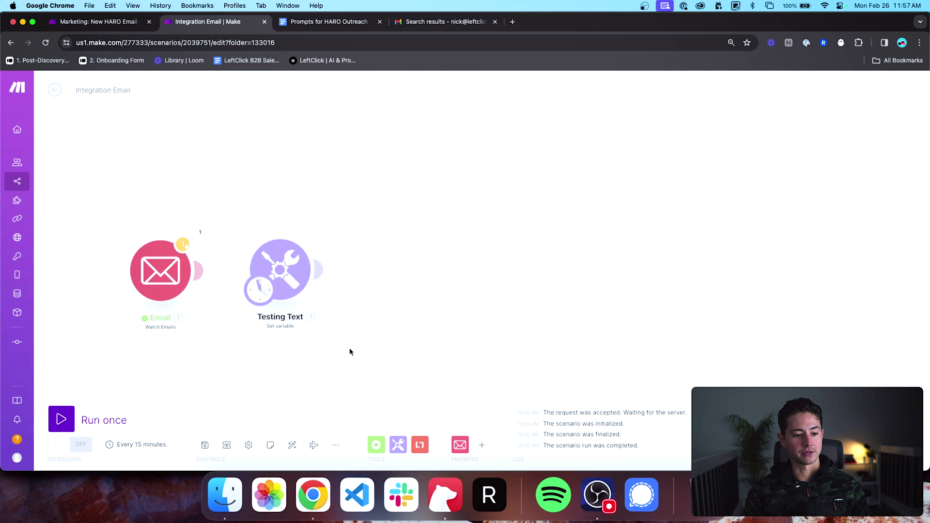
Step: Run the scenario once and open the Testing Text module's output bundle
{"action": "left_click", "coordinate": [61, 419]}
{"action": "scroll", "coordinate": [449, 245], "scroll_direction": "up", "scroll_amount": 3}
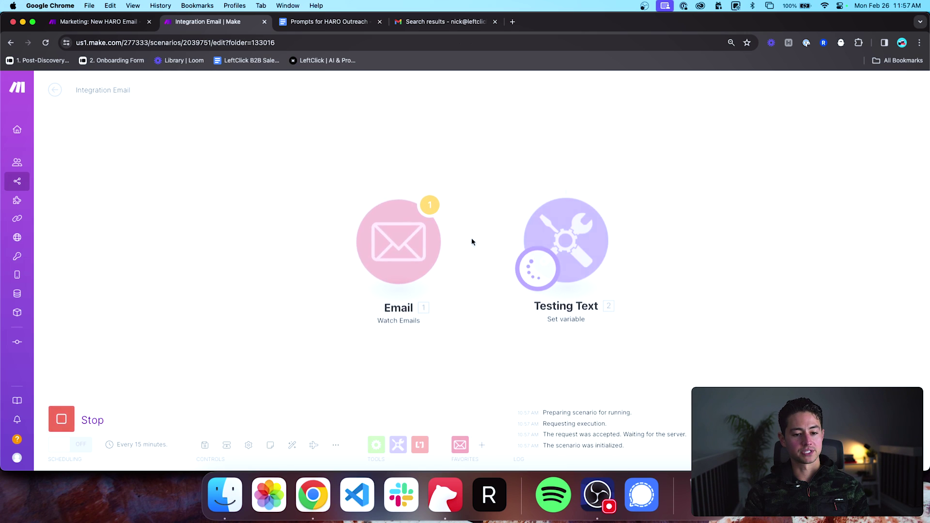
{"action": "left_click", "coordinate": [620, 186]}
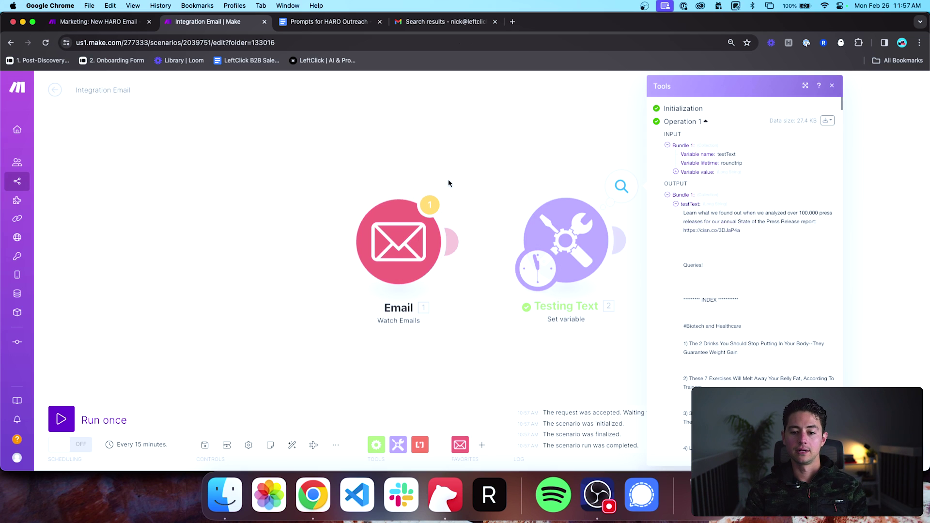
{"action": "left_click_drag", "start_coordinate": [503, 168], "coordinate": [380, 192]}
{"action": "left_click", "coordinate": [424, 171]}
{"action": "scroll", "coordinate": [380, 192], "scroll_direction": "down", "scroll_amount": 2}
{"action": "left_click_drag", "start_coordinate": [442, 167], "coordinate": [357, 174]}
{"action": "scroll", "coordinate": [378, 168], "scroll_direction": "down", "scroll_amount": 1}
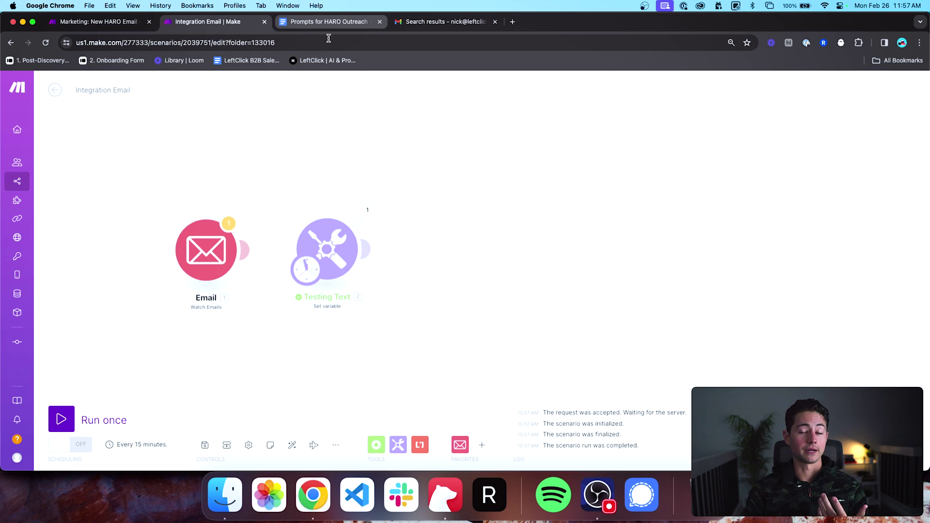
Step: Expand testText in the Testing Text output and examine the INDEX heading and the first numbered query title
{"action": "left_click", "coordinate": [368, 208]}
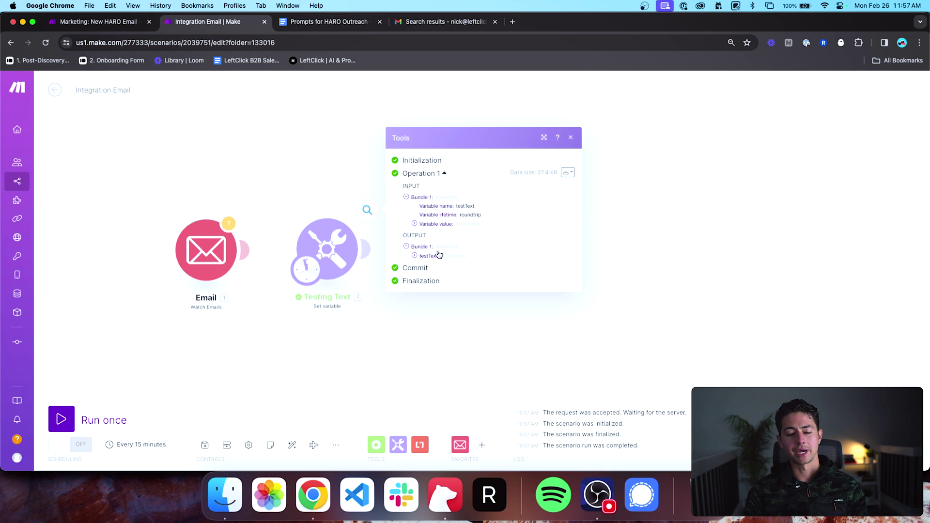
{"action": "scroll", "coordinate": [432, 239], "scroll_direction": "down", "scroll_amount": 5}
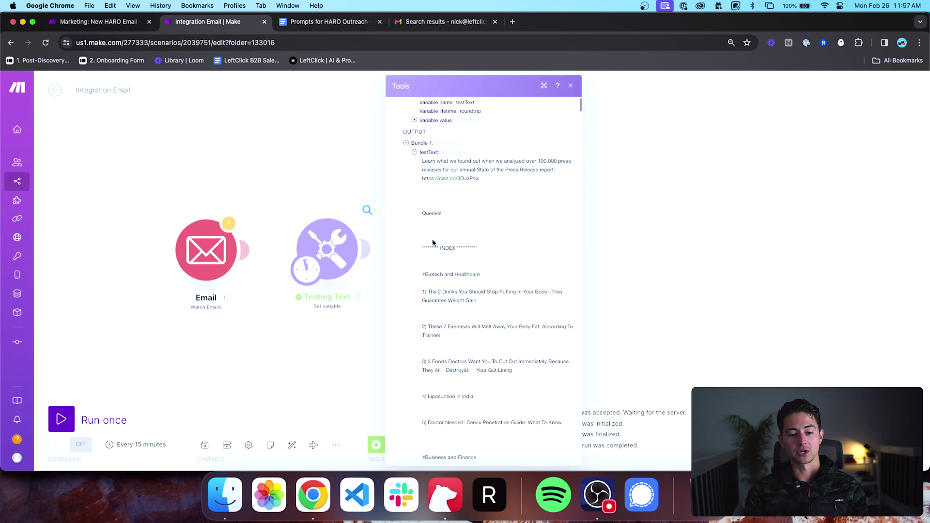
{"action": "triple_click", "coordinate": [433, 239]}
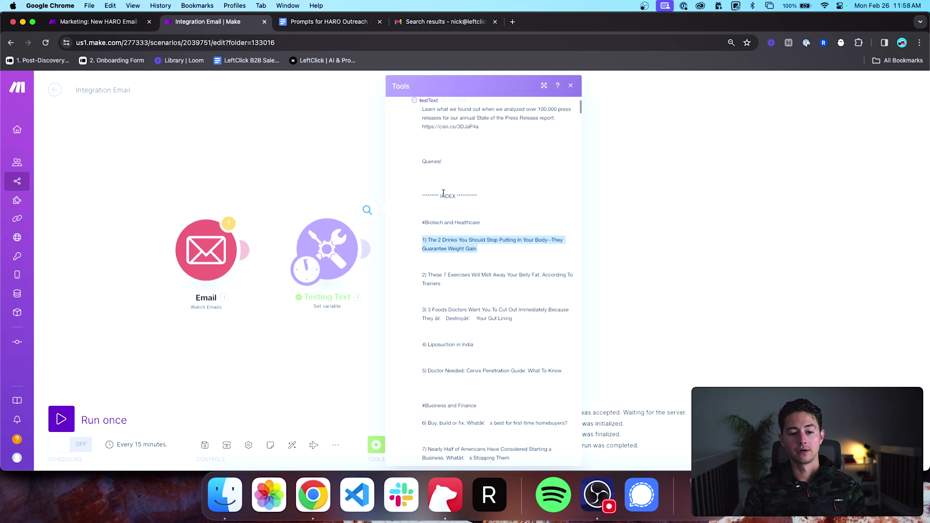
{"action": "left_click", "coordinate": [328, 173]}
{"action": "scroll", "coordinate": [391, 170], "scroll_direction": "down", "scroll_amount": 2}
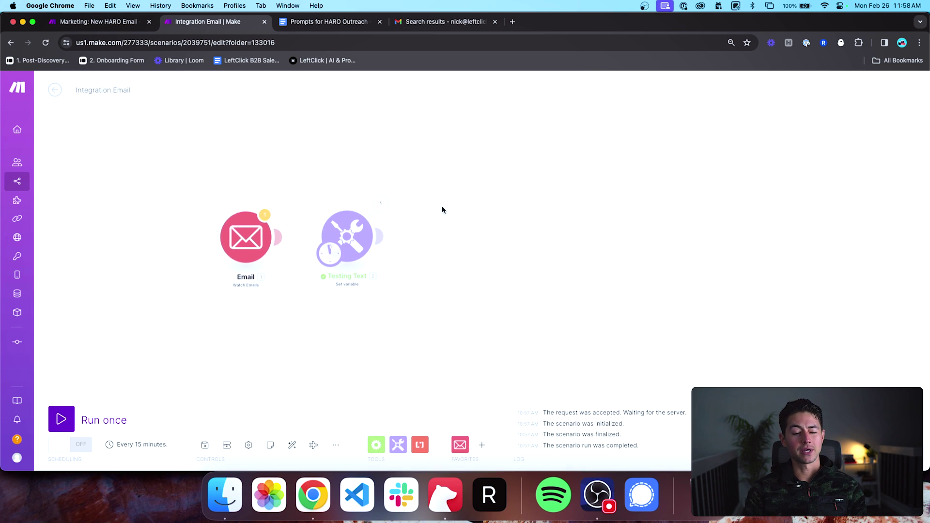
Step: Add a Set multiple variables module after Testing Text and insert its first variable item
{"action": "left_click", "coordinate": [398, 445]}
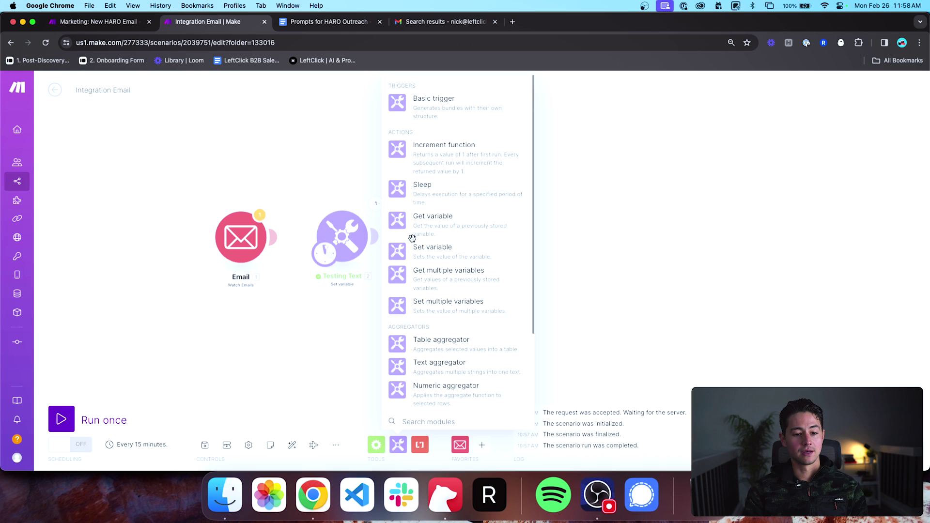
{"action": "left_click", "coordinate": [409, 307]}
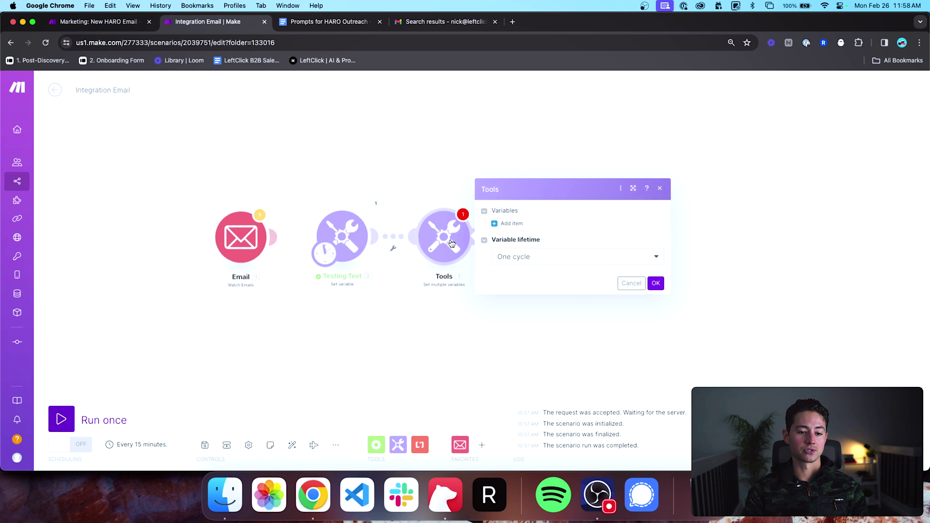
{"action": "left_click", "coordinate": [506, 224]}
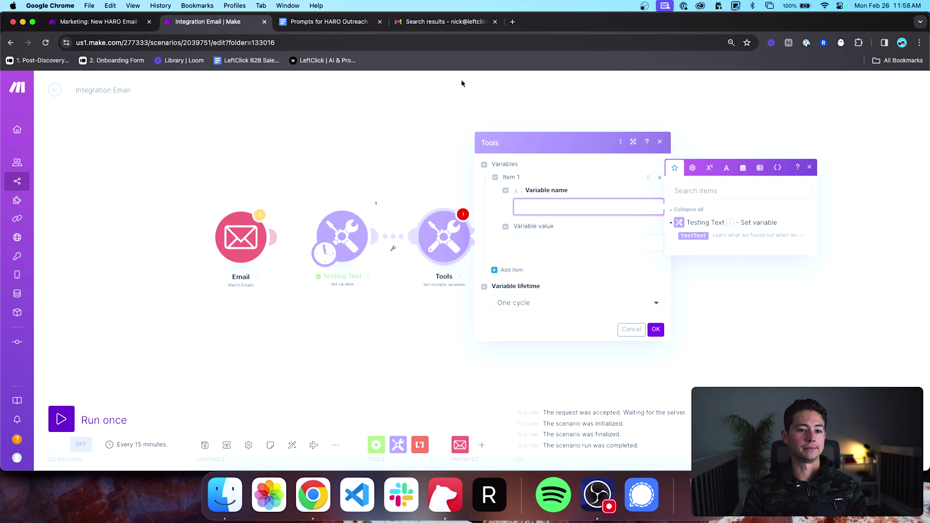
Step: Switch to Gmail, open the [HARO] Friday Afternoon Edition email and find the asterisk line that closes the index
{"action": "left_click", "coordinate": [413, 23]}
{"action": "left_click_drag", "start_coordinate": [413, 23], "coordinate": [334, 22]}
{"action": "left_click", "coordinate": [408, 193]}
{"action": "scroll", "coordinate": [389, 275], "scroll_direction": "down", "scroll_amount": 5}
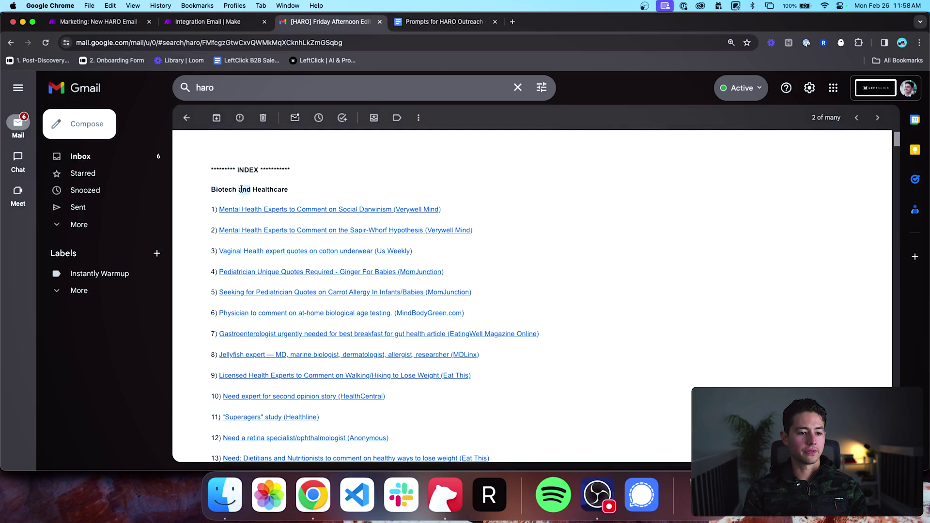
{"action": "scroll", "coordinate": [247, 198], "scroll_direction": "down", "scroll_amount": 20}
{"action": "scroll", "coordinate": [242, 218], "scroll_direction": "down", "scroll_amount": 20}
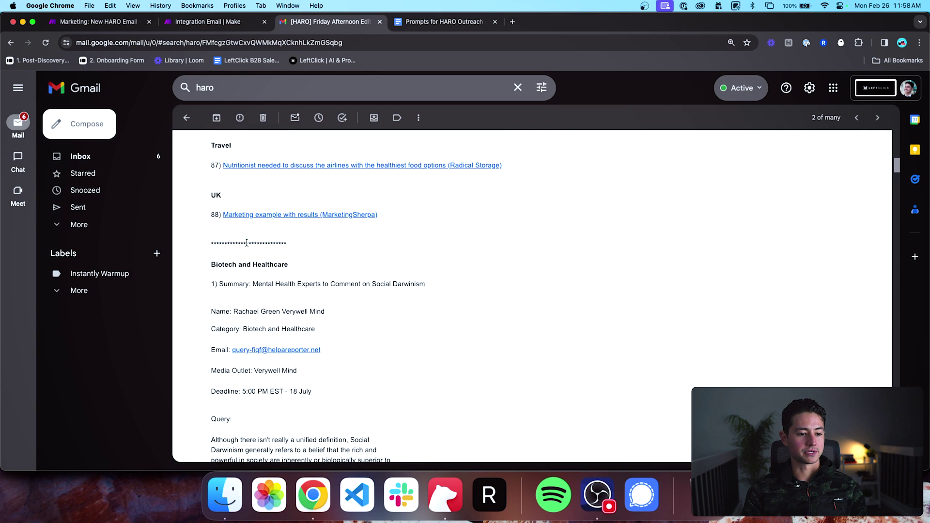
{"action": "double_click", "coordinate": [247, 243]}
Step: Return to the Make scenario and name the first variable titles
{"action": "key", "text": "super+alt+Left"}
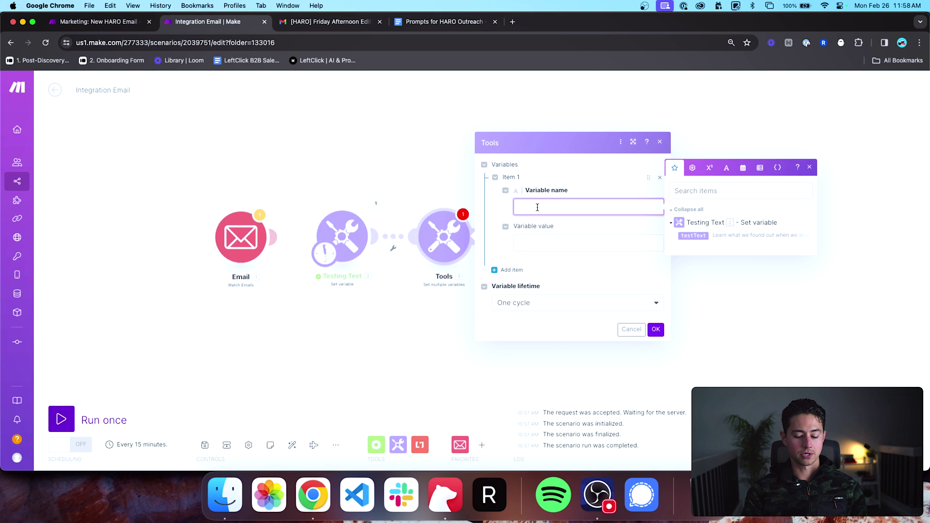
{"action": "type", "text": "titles"}
{"action": "key", "text": "Tab"}
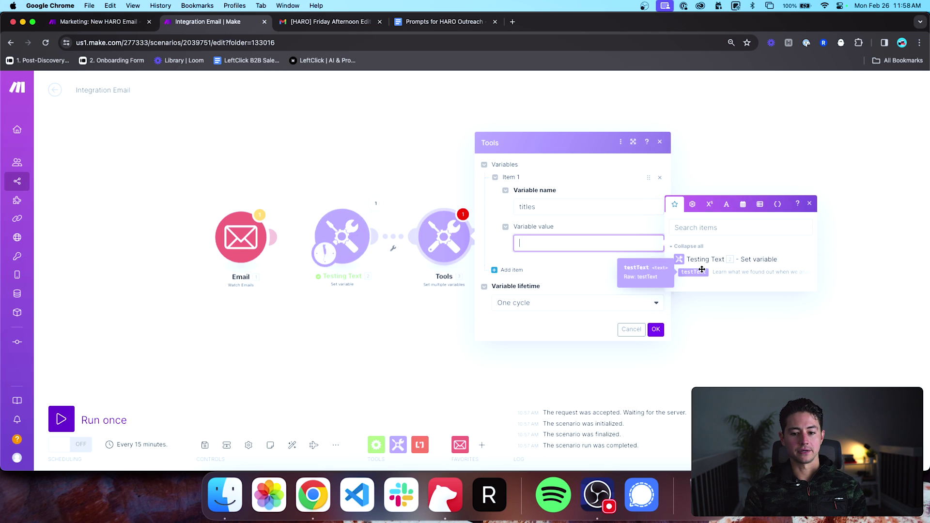
Step: Switch back to the HARO email in Gmail and compare the closing asterisk line with the INDEX heading
{"action": "key", "text": "super+alt+Right"}
{"action": "scroll", "coordinate": [510, 284], "scroll_direction": "up", "scroll_amount": 1}
{"action": "left_click", "coordinate": [332, 288]}
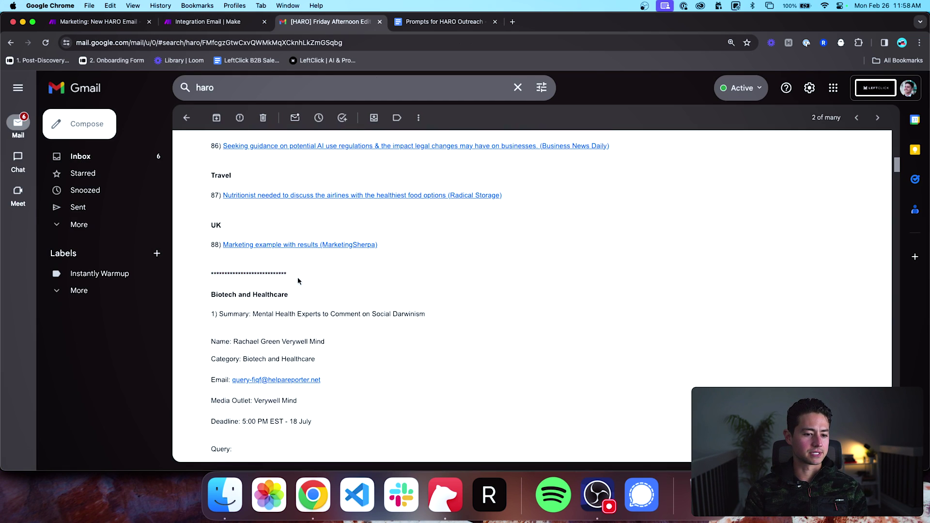
{"action": "scroll", "coordinate": [297, 277], "scroll_direction": "up", "scroll_amount": 1}
{"action": "double_click", "coordinate": [275, 299]}
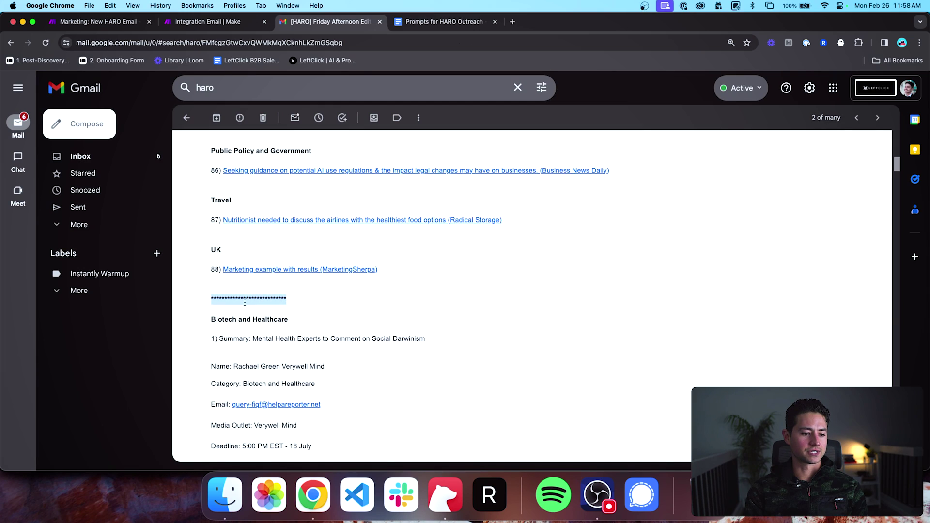
{"action": "scroll", "coordinate": [322, 297], "scroll_direction": "up", "scroll_amount": 20}
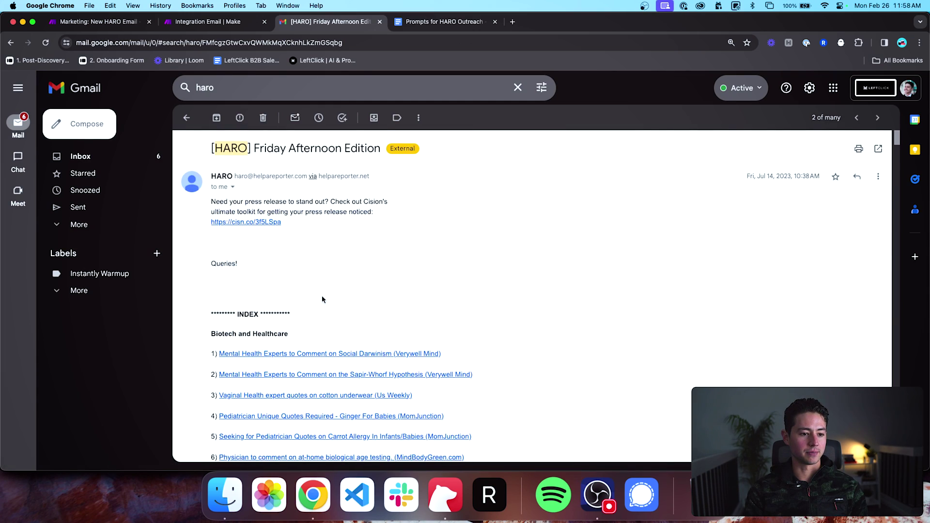
Step: Examine the email's index from its INDEX heading down to the asterisk line that precedes the query details
{"action": "scroll", "coordinate": [297, 299], "scroll_direction": "down", "scroll_amount": 3}
{"action": "scroll", "coordinate": [297, 299], "scroll_direction": "up", "scroll_amount": 2}
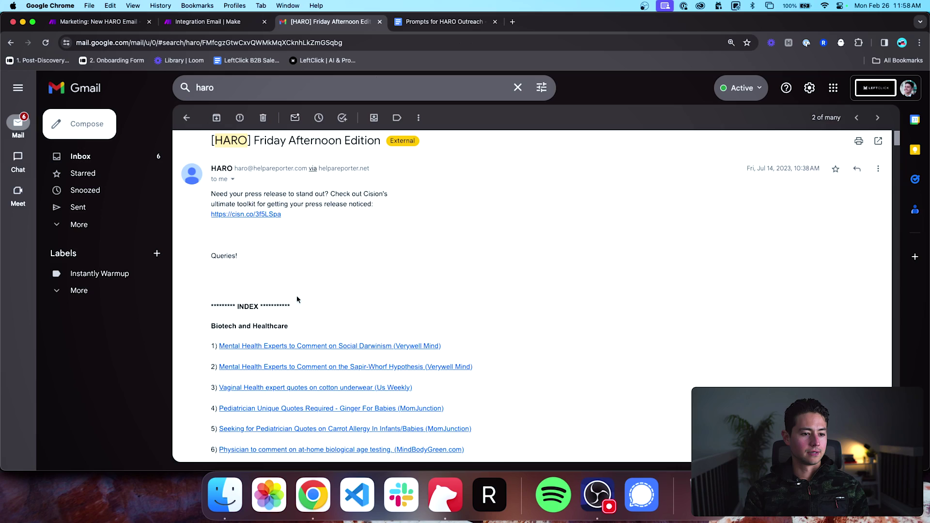
{"action": "scroll", "coordinate": [297, 300], "scroll_direction": "down", "scroll_amount": 2}
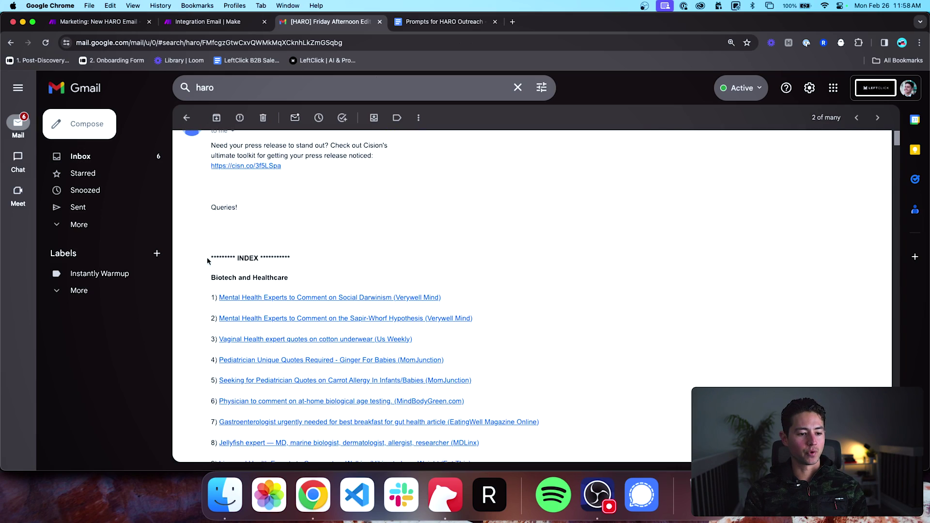
{"action": "left_click_drag", "start_coordinate": [211, 258], "coordinate": [309, 258]}
{"action": "scroll", "coordinate": [281, 310], "scroll_direction": "down", "scroll_amount": 20}
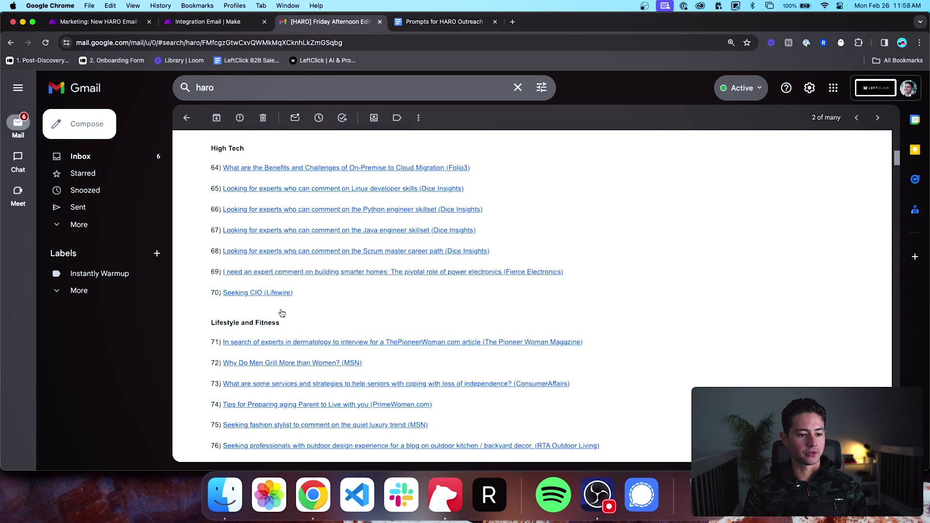
{"action": "scroll", "coordinate": [281, 310], "scroll_direction": "up", "scroll_amount": 4}
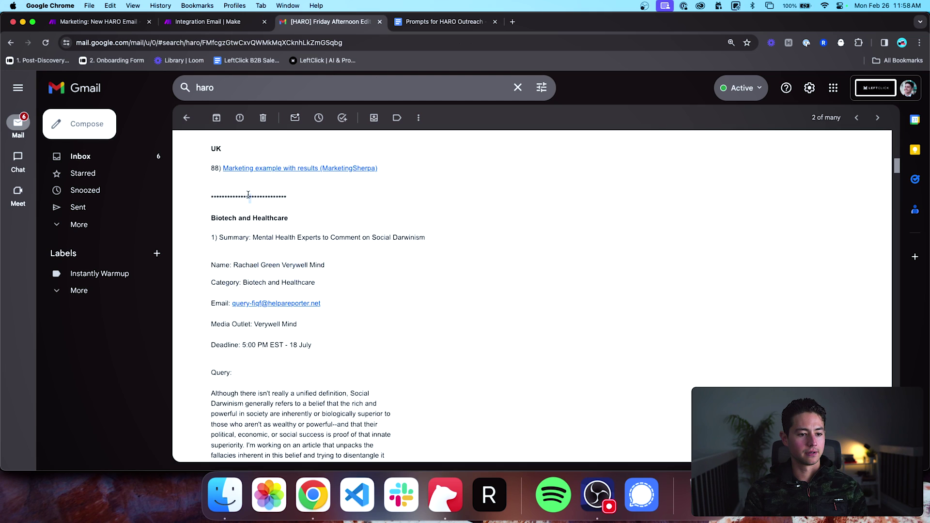
{"action": "scroll", "coordinate": [248, 194], "scroll_direction": "up", "scroll_amount": 20}
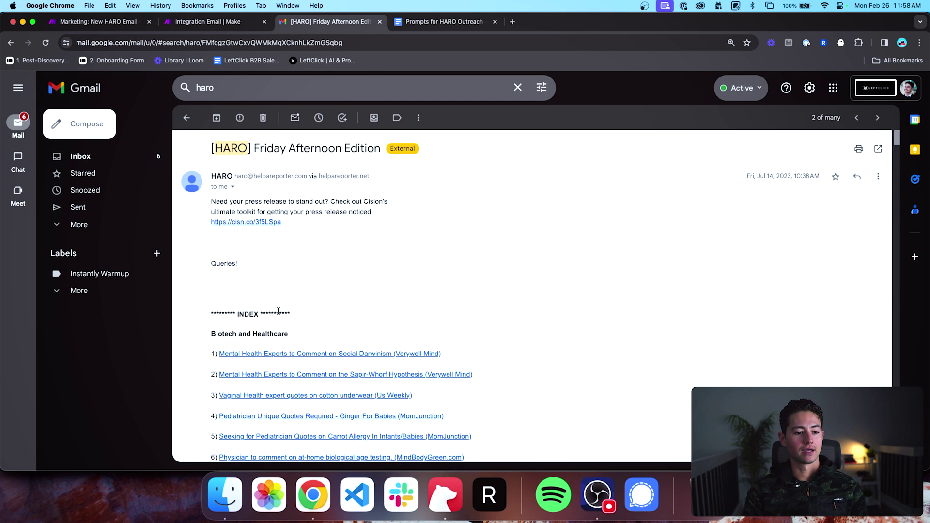
Step: Return to the Make scenario and start the titles value with a split function on the testText variable
{"action": "key", "text": "ctrl+shift+Tab"}
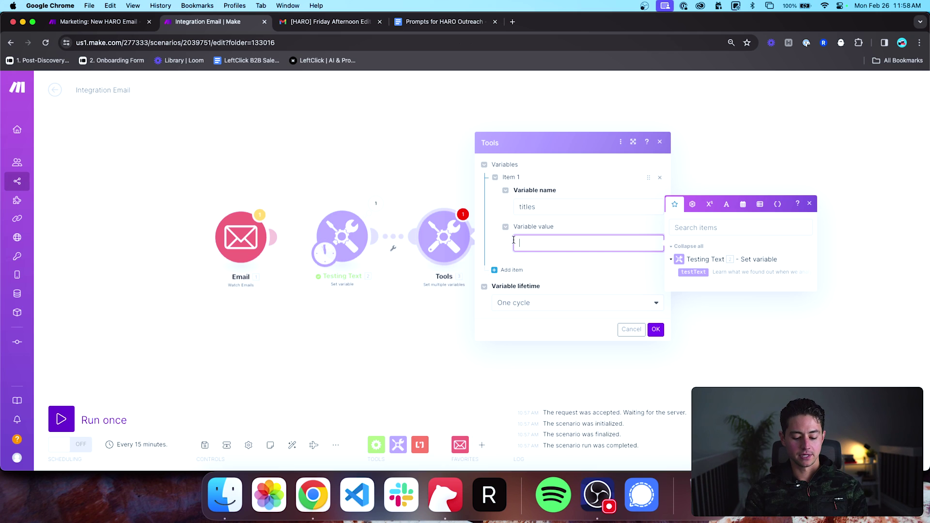
{"action": "type", "text": "it("}
{"action": "left_click", "coordinate": [694, 272]}
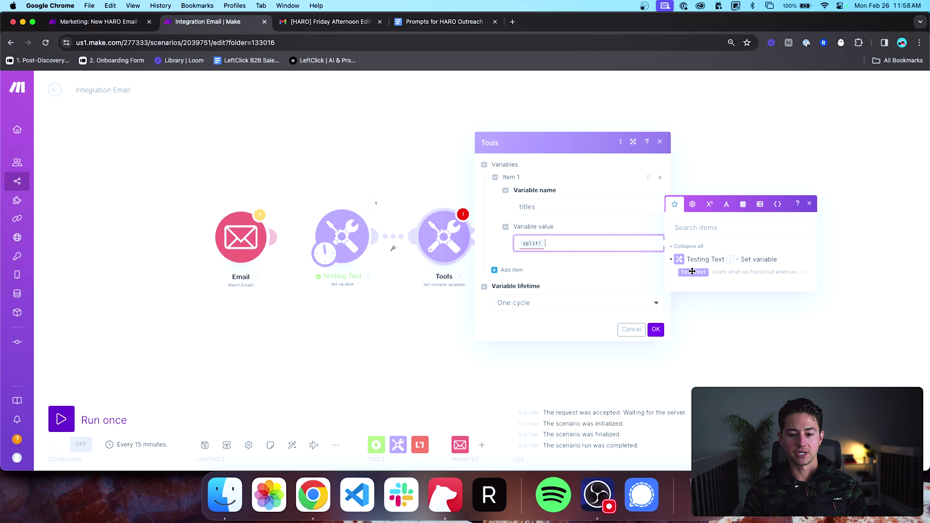
{"action": "type", "text": ";"}
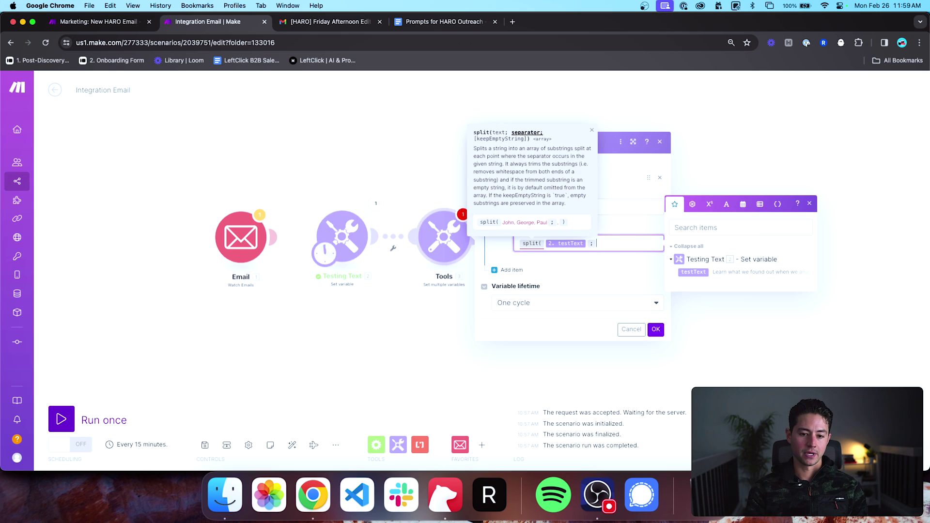
Step: Switch to the HARO email in Gmail and copy the asterisk line that closes the index
{"action": "key", "text": "ctrl+Tab"}
{"action": "scroll", "coordinate": [470, 277], "scroll_direction": "down", "scroll_amount": 20}
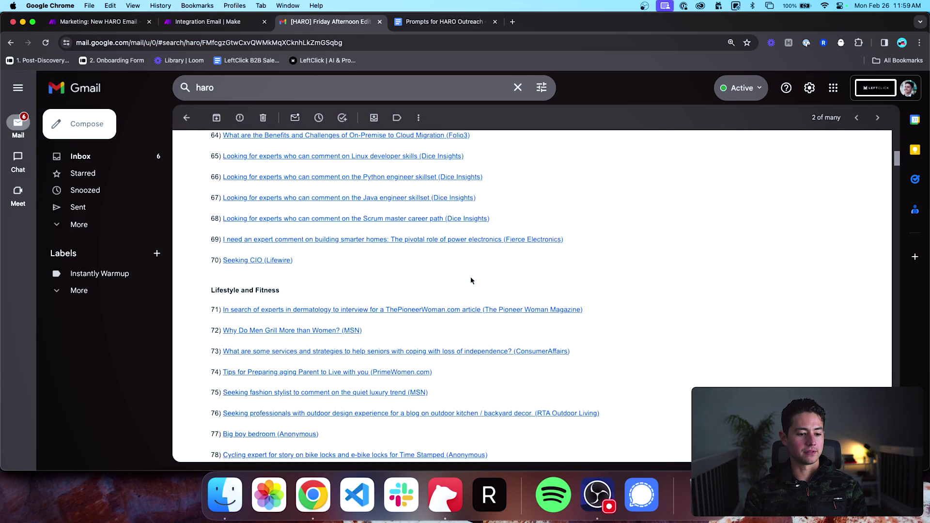
{"action": "scroll", "coordinate": [470, 277], "scroll_direction": "down", "scroll_amount": 5}
{"action": "double_click", "coordinate": [265, 264]}
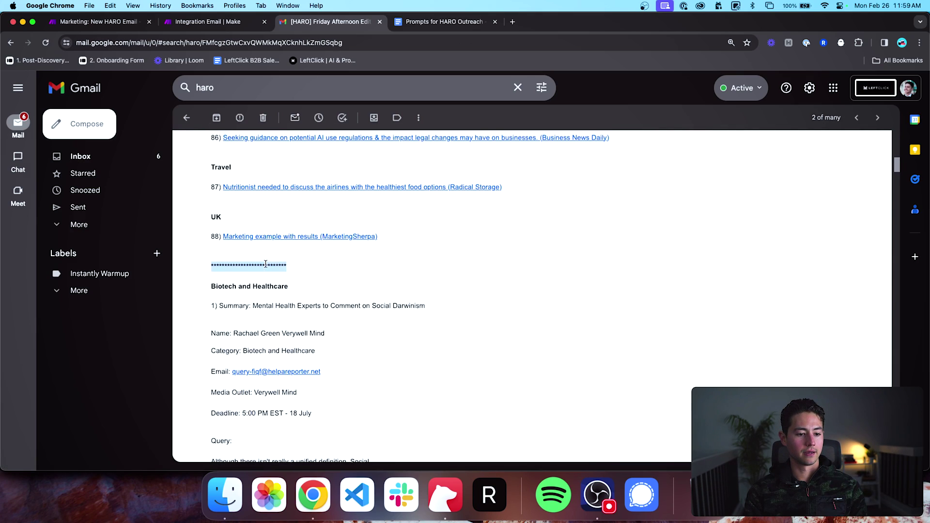
{"action": "scroll", "coordinate": [239, 268], "scroll_direction": "up", "scroll_amount": 3}
{"action": "scroll", "coordinate": [240, 268], "scroll_direction": "down", "scroll_amount": 3}
{"action": "double_click", "coordinate": [239, 266]}
{"action": "key", "text": "cmd+c"}
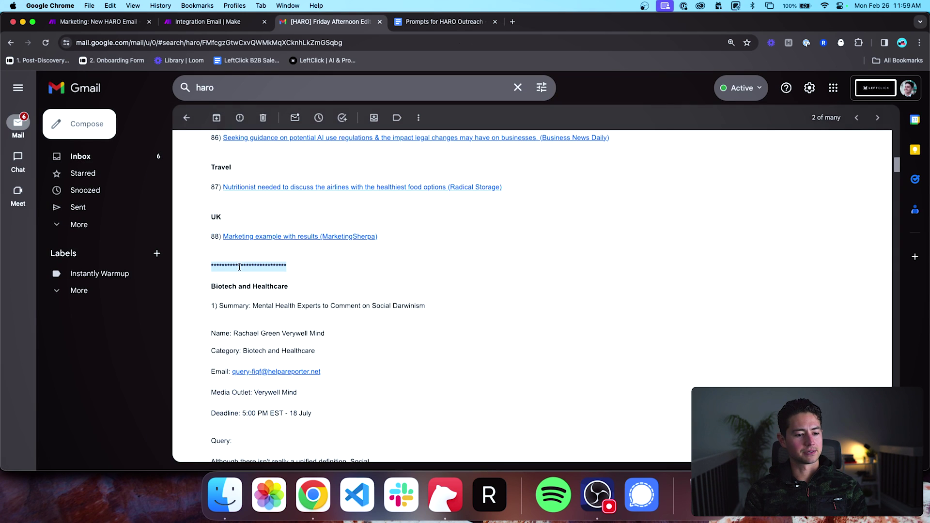
Step: Magnify the email and inspect the full length of the closing asterisk line
{"action": "scroll", "coordinate": [239, 266], "scroll_direction": "up", "scroll_amount": 5}
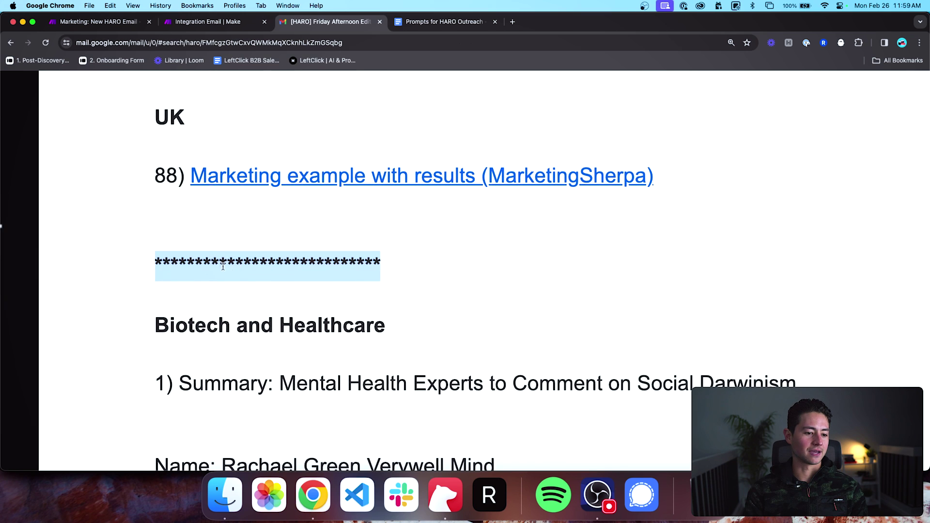
{"action": "left_click", "coordinate": [224, 267]}
{"action": "left_click_drag", "start_coordinate": [195, 264], "coordinate": [349, 266]}
{"action": "left_click", "coordinate": [195, 262]}
{"action": "left_click", "coordinate": [357, 266]}
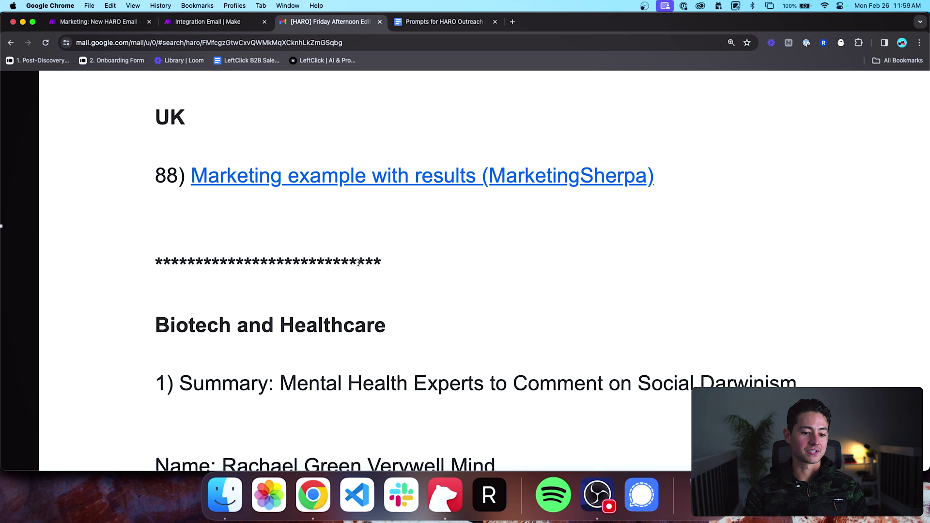
{"action": "scroll", "coordinate": [379, 262], "scroll_direction": "down", "scroll_amount": 2}
{"action": "key", "text": "super+minus"}
{"action": "key", "text": "super+minus"}
{"action": "key", "text": "super+minus"}
{"action": "key", "text": "super+minus"}
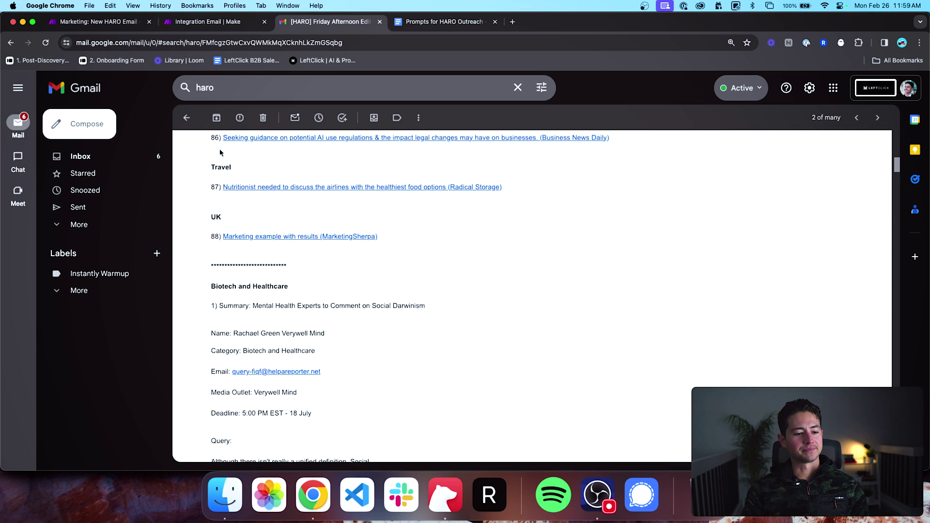
Step: Open the [HARO] Thursday Evening Edition email and search it for the copied asterisk line
{"action": "left_click", "coordinate": [187, 117]}
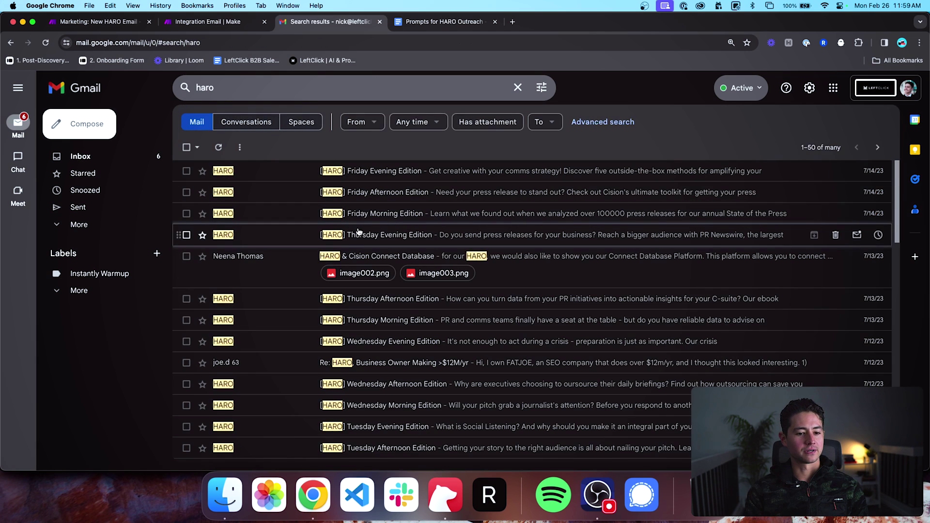
{"action": "left_click", "coordinate": [379, 236]}
{"action": "scroll", "coordinate": [309, 252], "scroll_direction": "down", "scroll_amount": 20}
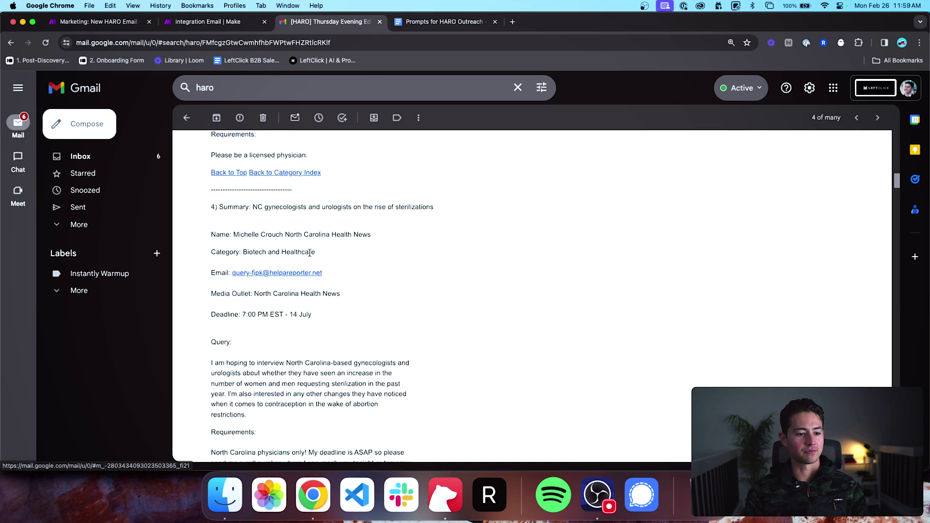
{"action": "scroll", "coordinate": [309, 253], "scroll_direction": "down", "scroll_amount": 5}
{"action": "key", "text": "cmd+f"}
{"action": "key", "text": "cmd+v"}
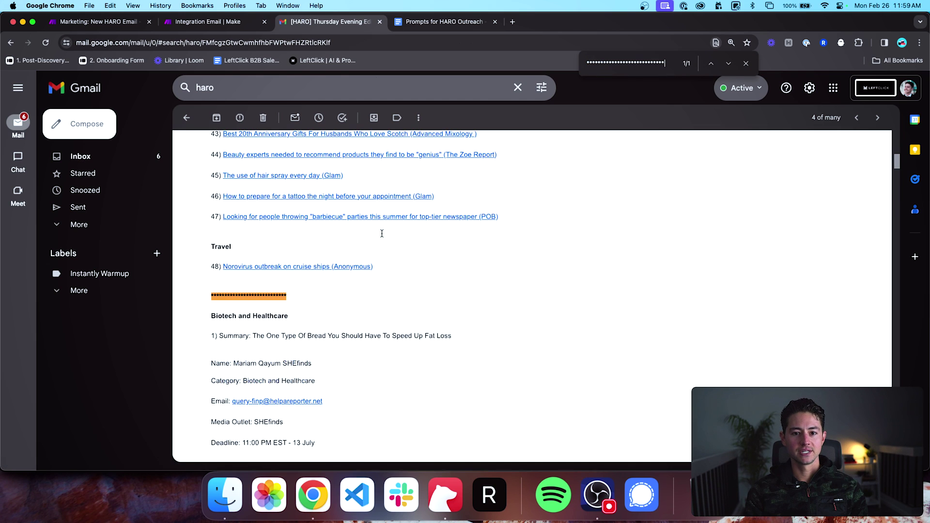
Step: Return to the search results and reopen the [HARO] Friday Afternoon Edition email to view its index
{"action": "left_click", "coordinate": [186, 117]}
{"action": "left_click", "coordinate": [361, 199]}
{"action": "scroll", "coordinate": [348, 281], "scroll_direction": "down", "scroll_amount": 4}
{"action": "scroll", "coordinate": [348, 281], "scroll_direction": "down", "scroll_amount": 15}
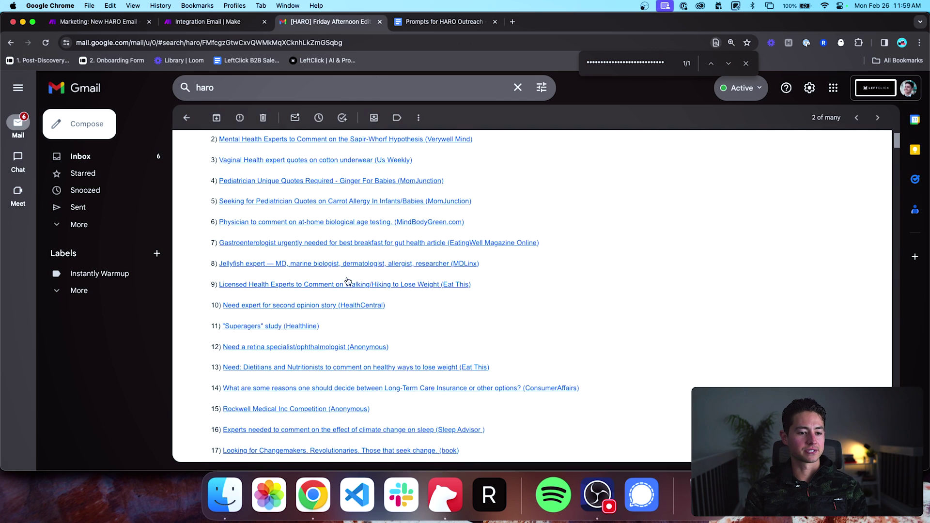
Step: Back in the Make scenario, complete the split formula with the asterisk line as separator and save the module
{"action": "key", "text": "ctrl+shift+Tab"}
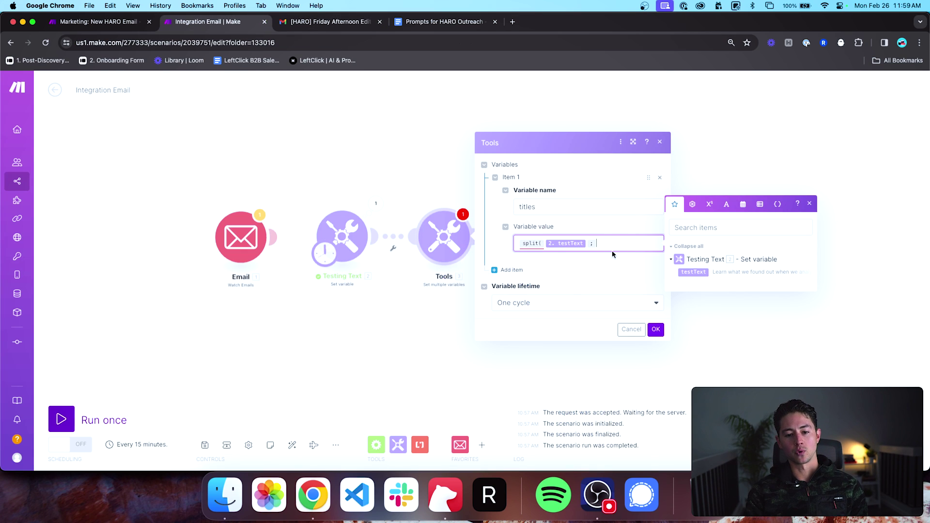
{"action": "type", "text": "*******************************"}
{"action": "type", "text": ")"}
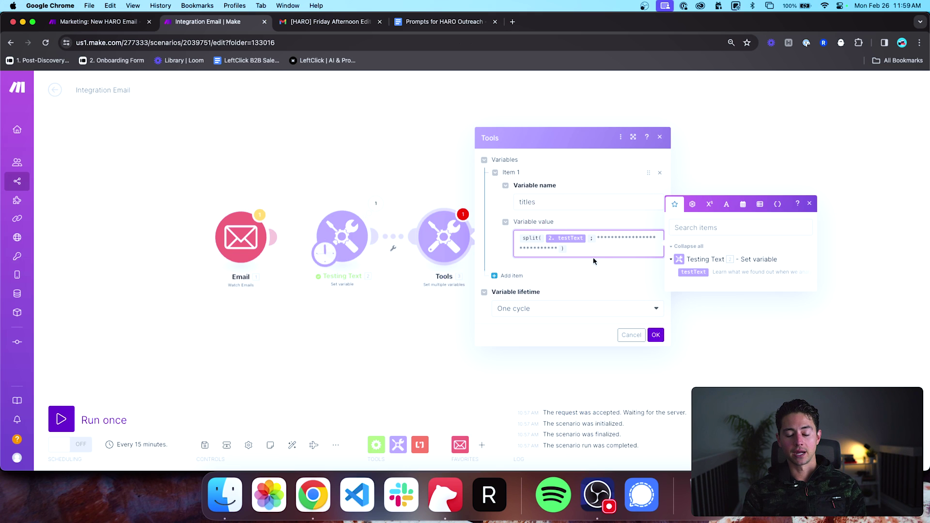
{"action": "left_click", "coordinate": [656, 336]}
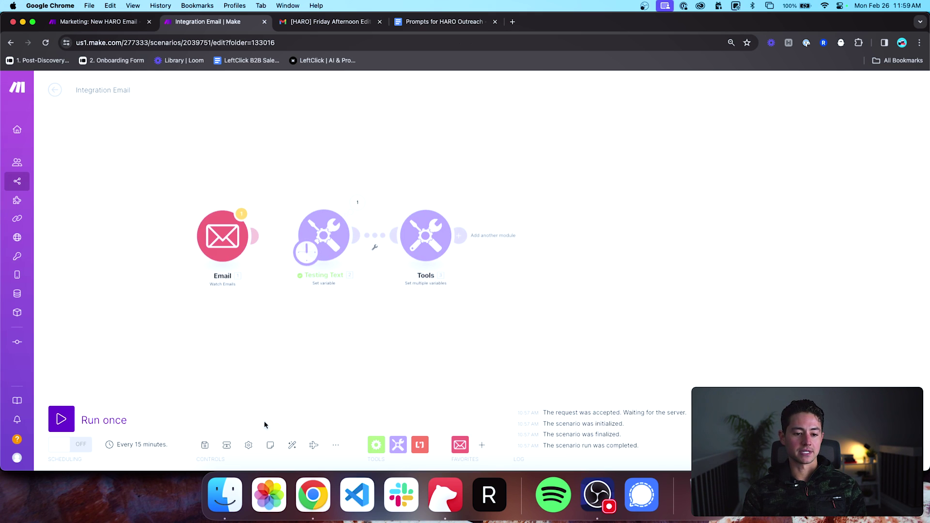
Step: Run the scenario once and inspect both array items of the titles output in the Tools module
{"action": "left_click", "coordinate": [97, 425]}
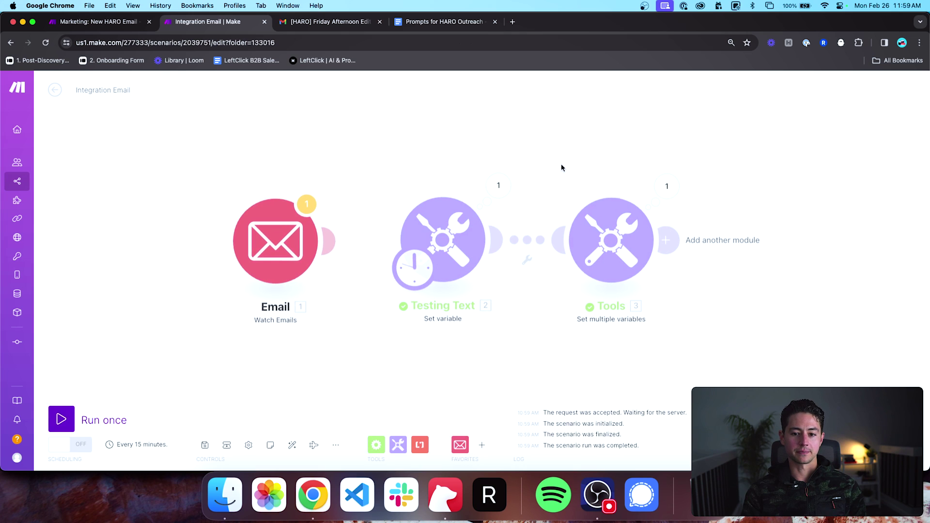
{"action": "left_click", "coordinate": [666, 186]}
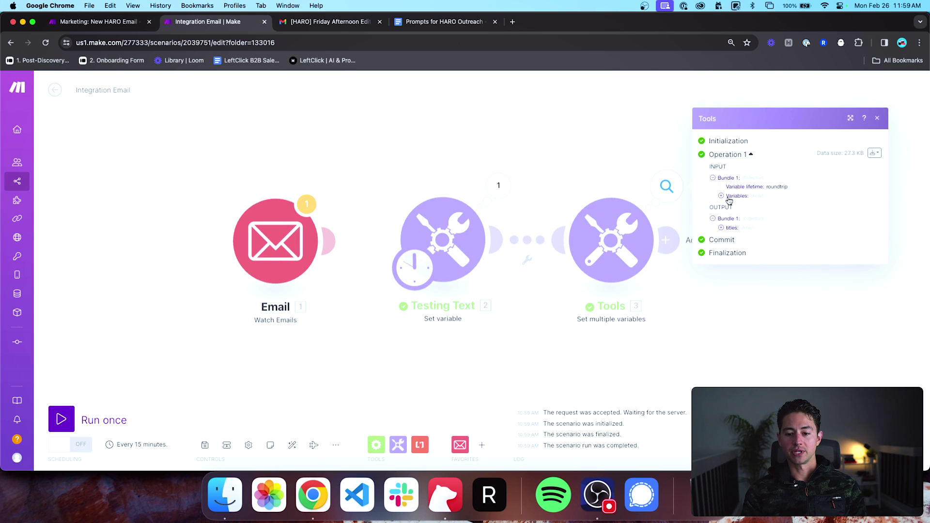
{"action": "left_click", "coordinate": [722, 228]}
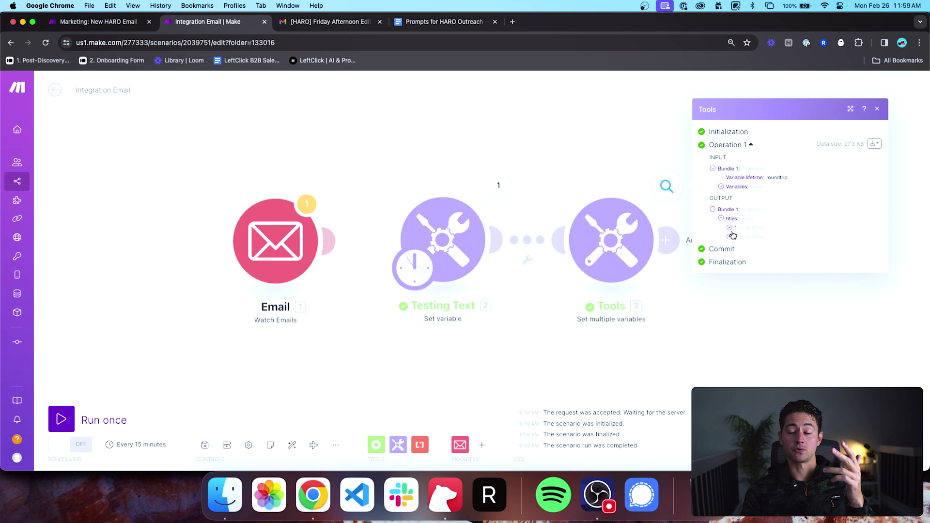
{"action": "left_click", "coordinate": [731, 228]}
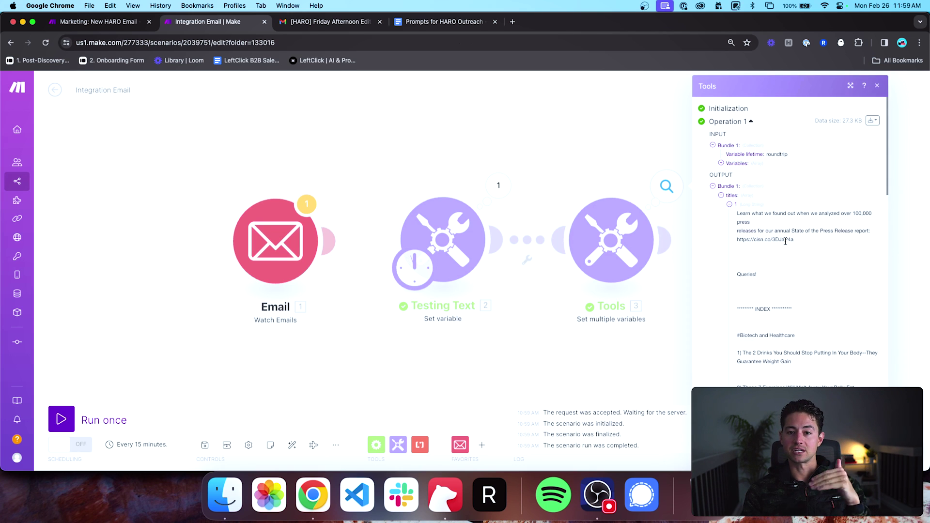
{"action": "left_click", "coordinate": [730, 204]}
{"action": "left_click", "coordinate": [730, 237]}
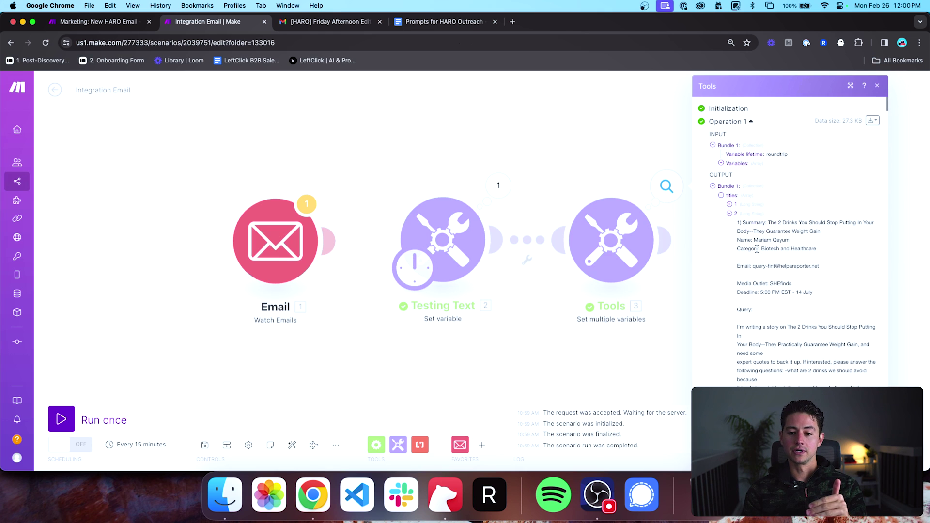
{"action": "triple_click", "coordinate": [738, 224]}
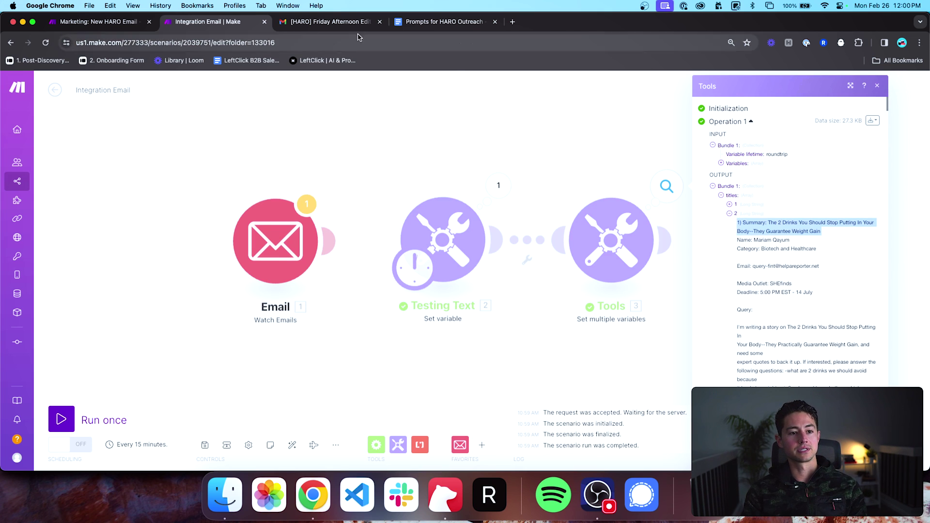
Step: Compare the text before and after the asterisk line in the Gmail email with the titles array items in Make
{"action": "left_click", "coordinate": [343, 24]}
{"action": "scroll", "coordinate": [352, 290], "scroll_direction": "down", "scroll_amount": 12}
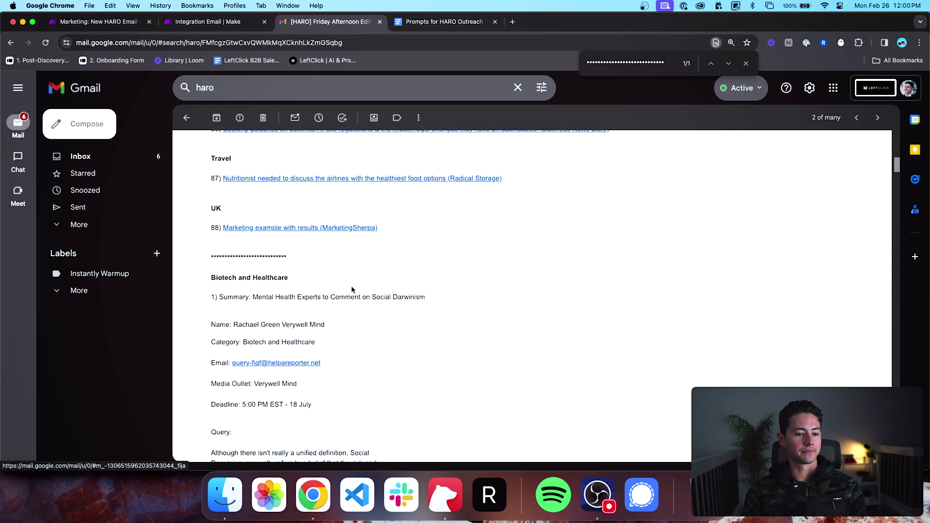
{"action": "left_click_drag", "start_coordinate": [200, 158], "coordinate": [297, 212]}
{"action": "left_click", "coordinate": [257, 229]}
{"action": "left_click_drag", "start_coordinate": [205, 234], "coordinate": [373, 324]}
{"action": "left_click", "coordinate": [374, 324]}
{"action": "key", "text": "super+alt+Left"}
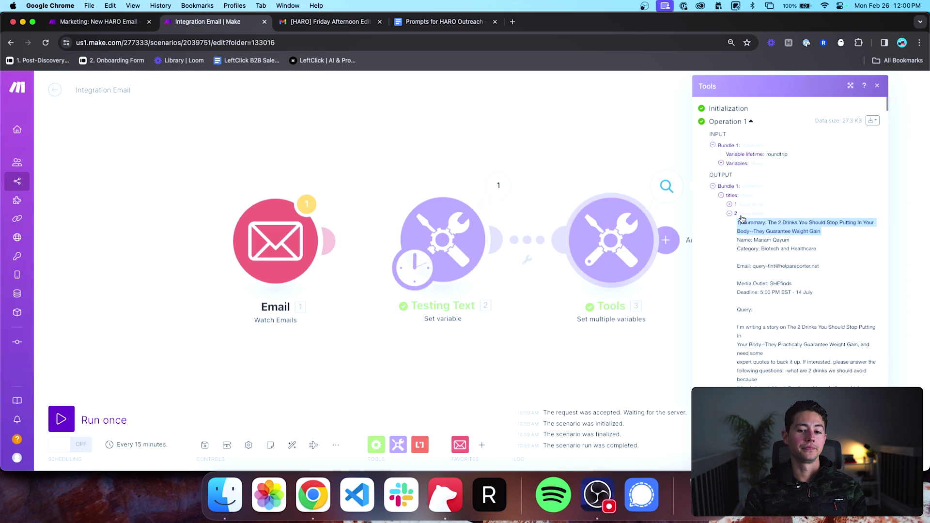
{"action": "left_click", "coordinate": [775, 266]}
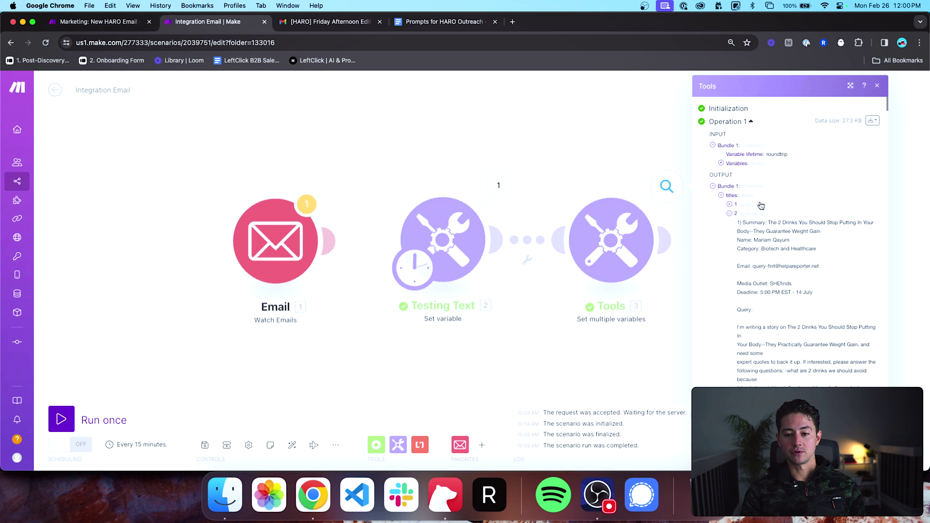
{"action": "left_click", "coordinate": [731, 205]}
Step: Wrap the titles split formula in a get function with index 1 and save the Set multiple variables module
{"action": "left_click", "coordinate": [636, 176]}
{"action": "left_click", "coordinate": [619, 231]}
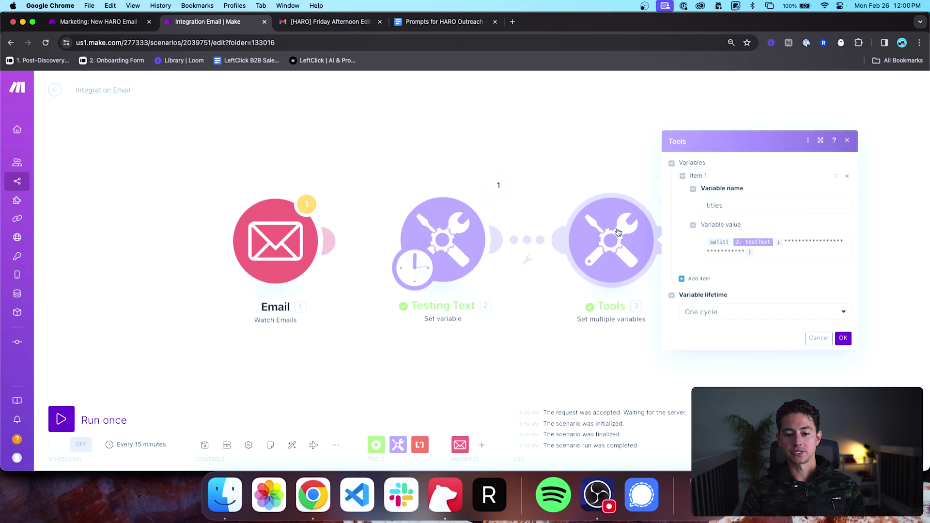
{"action": "left_click", "coordinate": [771, 244]}
{"action": "key", "text": "super+a"}
{"action": "key", "text": "Left"}
{"action": "type", "text": "get("}
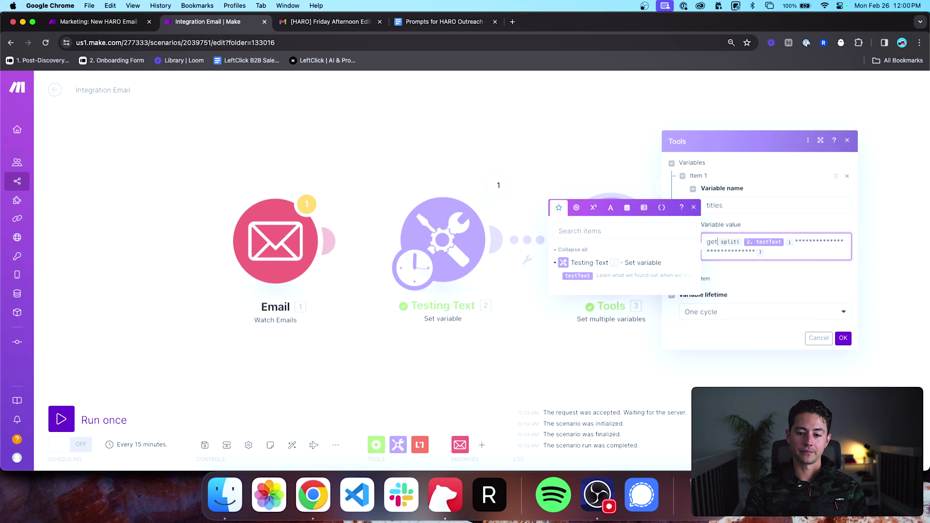
{"action": "key", "text": "End"}
{"action": "type", "text": ";1)"}
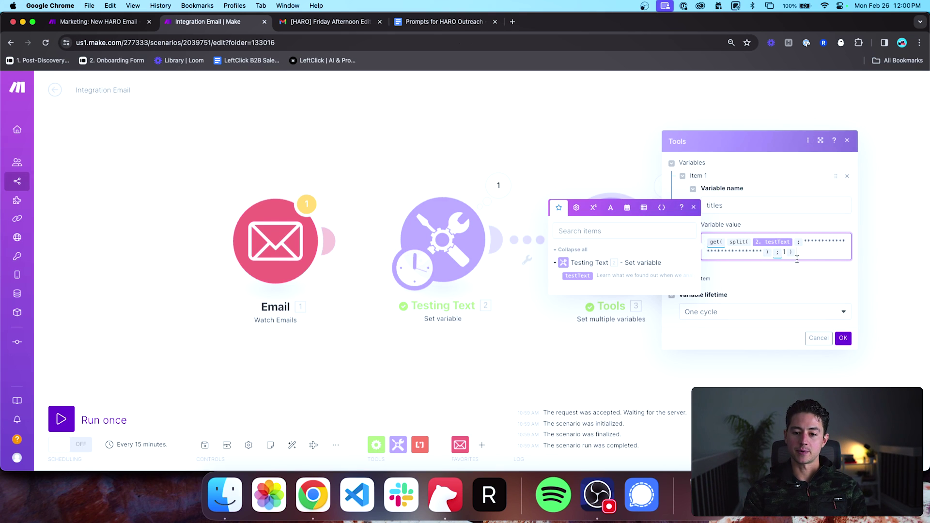
{"action": "left_click", "coordinate": [843, 338]}
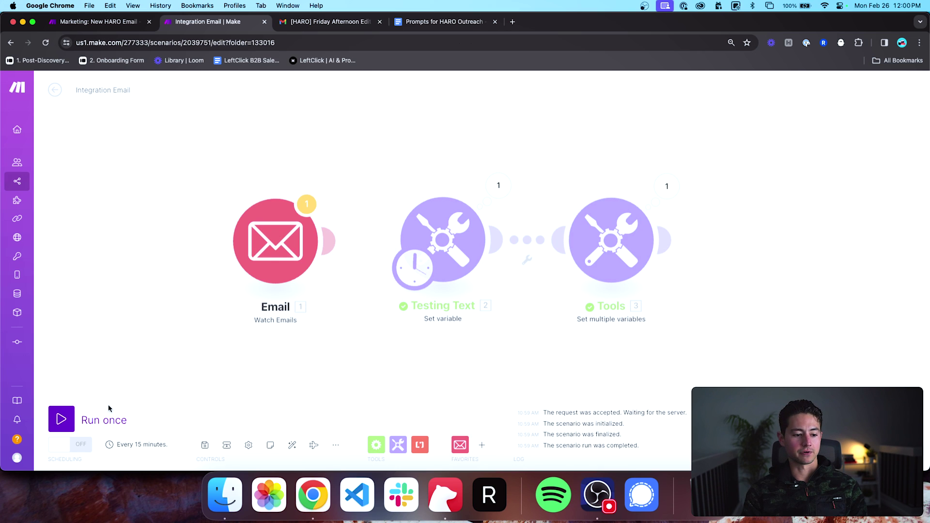
Step: Run the scenario once and read through the titles text in the Tools module's output
{"action": "left_click", "coordinate": [102, 419]}
{"action": "left_click", "coordinate": [706, 186]}
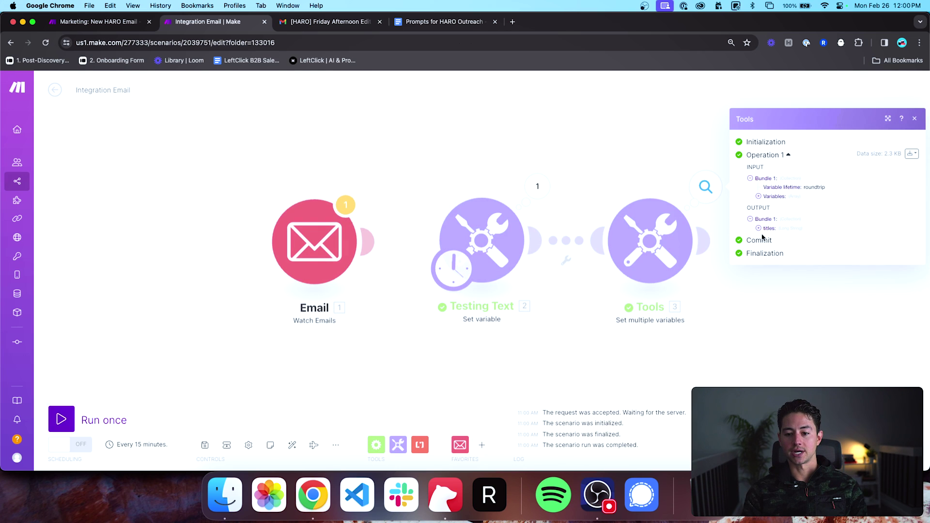
{"action": "double_click", "coordinate": [774, 212]}
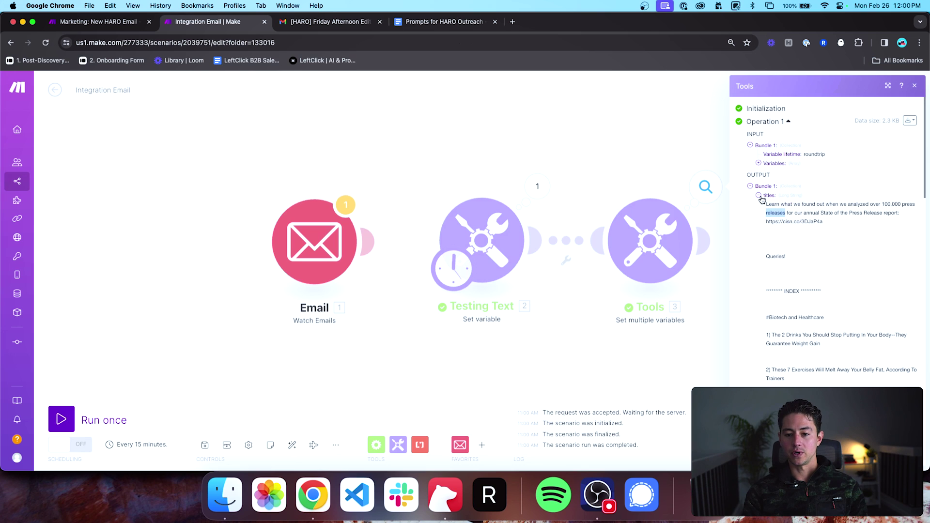
{"action": "scroll", "coordinate": [782, 240], "scroll_direction": "down", "scroll_amount": 15}
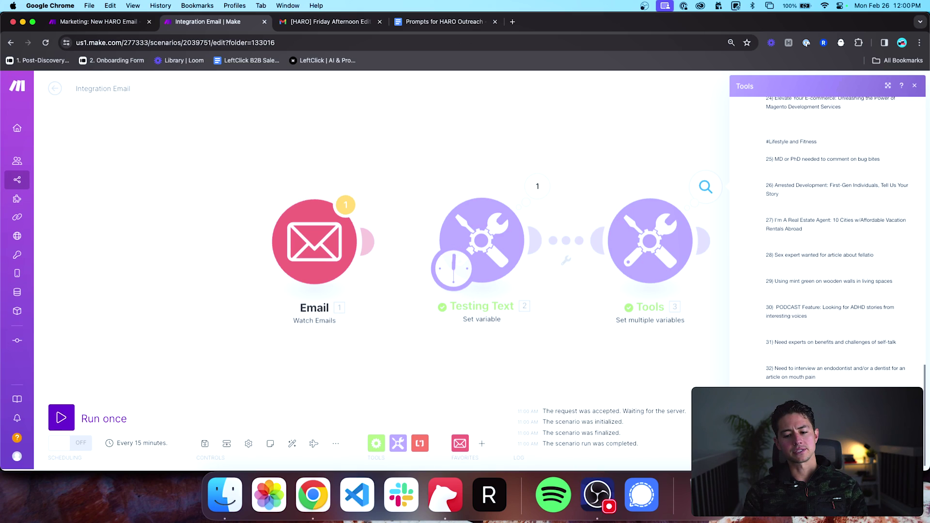
{"action": "left_click", "coordinate": [691, 353]}
Step: Switch to the HARO email in Gmail and check its list of query titles and the asterisk separator line
{"action": "key", "text": "ctrl+Tab"}
{"action": "scroll", "coordinate": [440, 283], "scroll_direction": "up", "scroll_amount": 20}
{"action": "scroll", "coordinate": [439, 285], "scroll_direction": "down", "scroll_amount": 10}
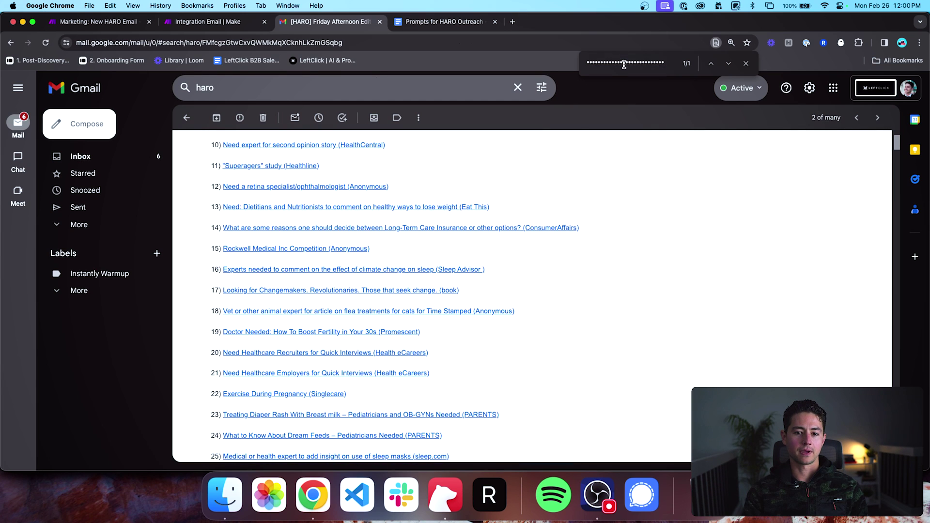
{"action": "key", "text": "Return"}
{"action": "key", "text": "ctrl+shift+Tab"}
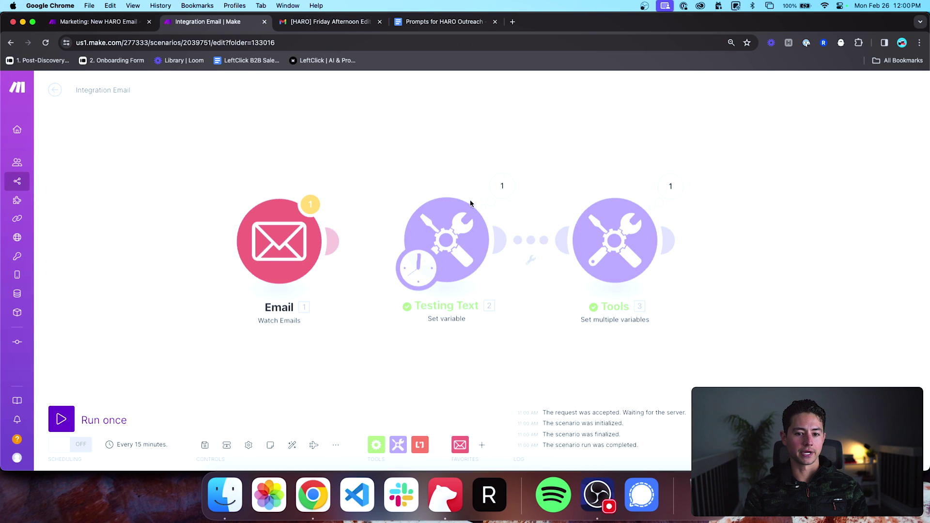
Step: Back in Make, examine the Testing Text output around the last index title, "33) how to save a CBD", and the asterisk line
{"action": "left_click", "coordinate": [512, 184]}
{"action": "left_click", "coordinate": [609, 224]}
{"action": "scroll", "coordinate": [599, 242], "scroll_direction": "down", "scroll_amount": 10}
{"action": "scroll", "coordinate": [599, 243], "scroll_direction": "down", "scroll_amount": 5}
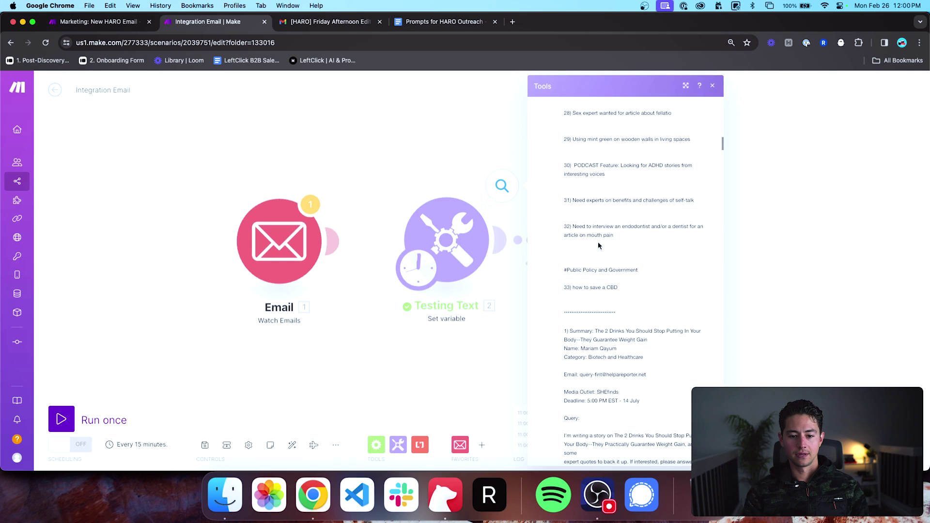
{"action": "scroll", "coordinate": [603, 250], "scroll_direction": "down", "scroll_amount": 3}
{"action": "scroll", "coordinate": [603, 251], "scroll_direction": "up", "scroll_amount": 1}
{"action": "triple_click", "coordinate": [568, 180]}
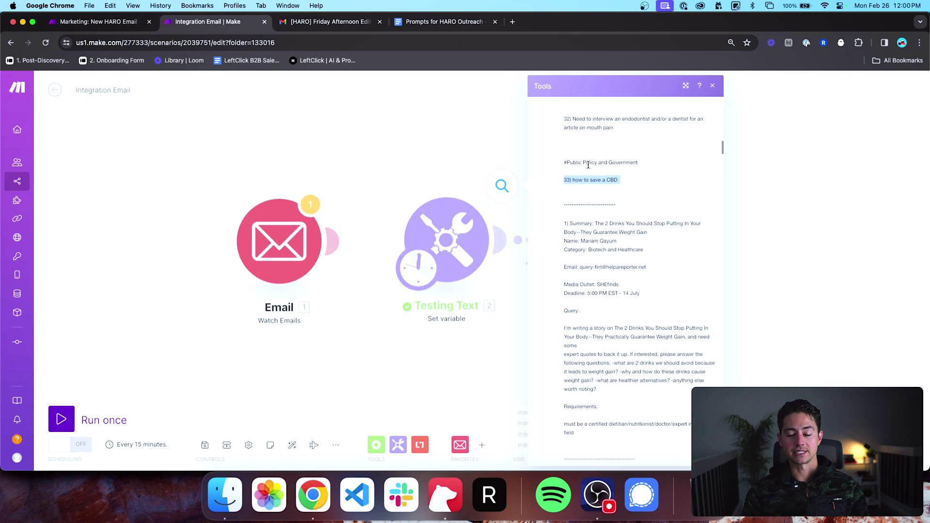
{"action": "left_click", "coordinate": [480, 154]}
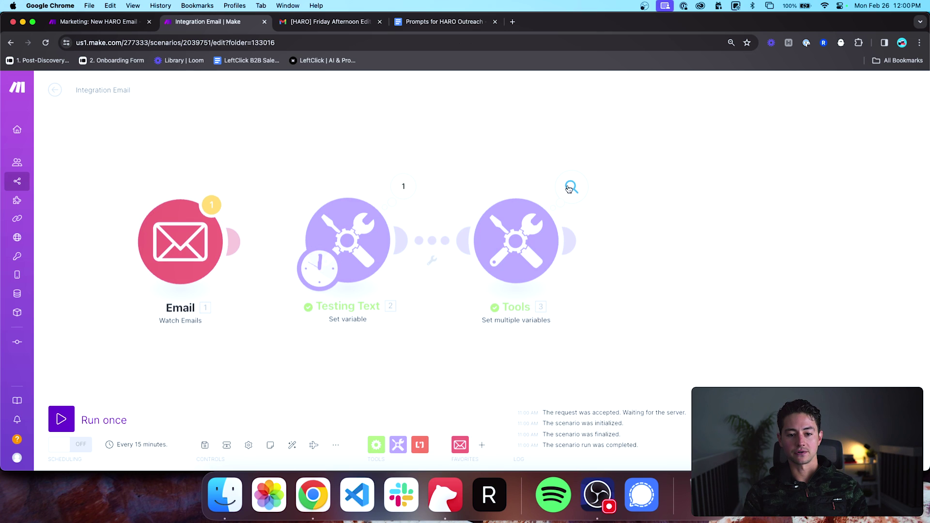
Step: Check where the titles text ends in the Tools module's output
{"action": "left_click", "coordinate": [571, 187]}
{"action": "scroll", "coordinate": [632, 229], "scroll_direction": "down", "scroll_amount": 15}
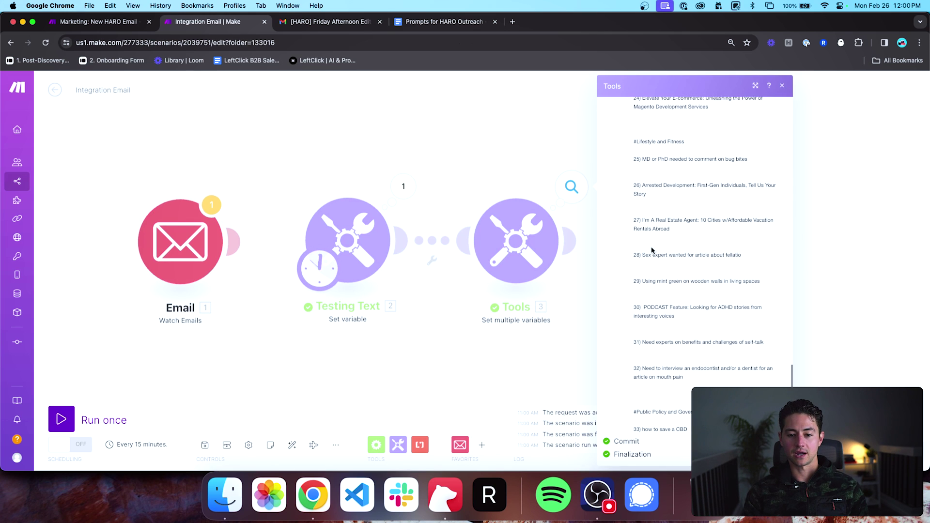
{"action": "triple_click", "coordinate": [638, 368]}
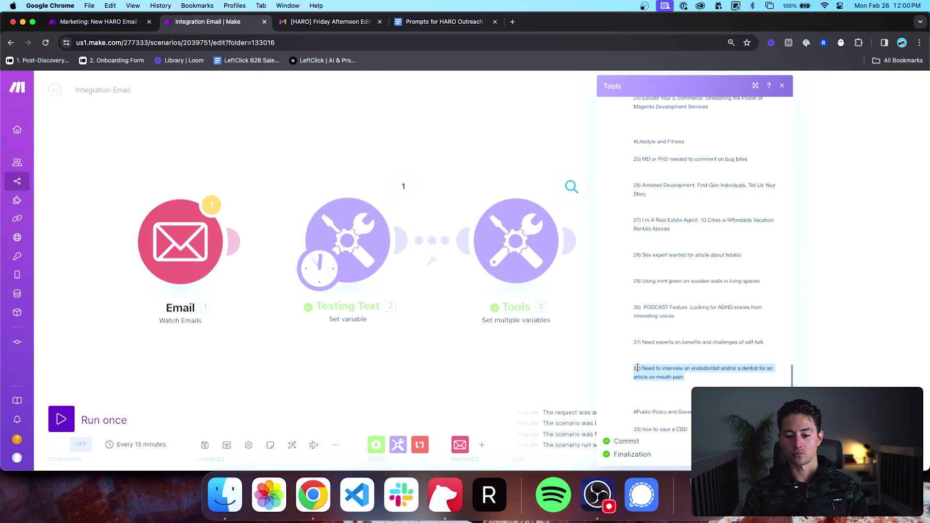
{"action": "left_click", "coordinate": [557, 336]}
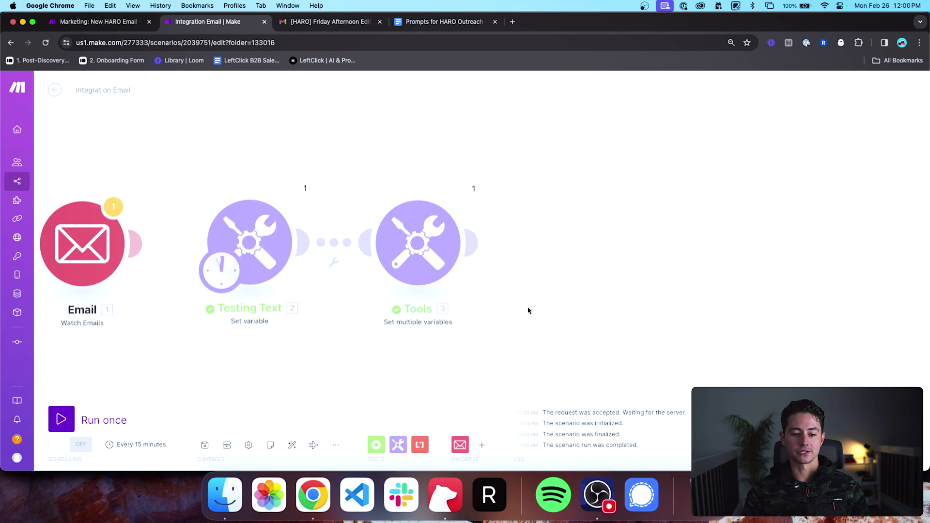
Step: Add a second variable named descriptions to the Set multiple variables module
{"action": "left_click", "coordinate": [451, 271]}
{"action": "left_click", "coordinate": [514, 303]}
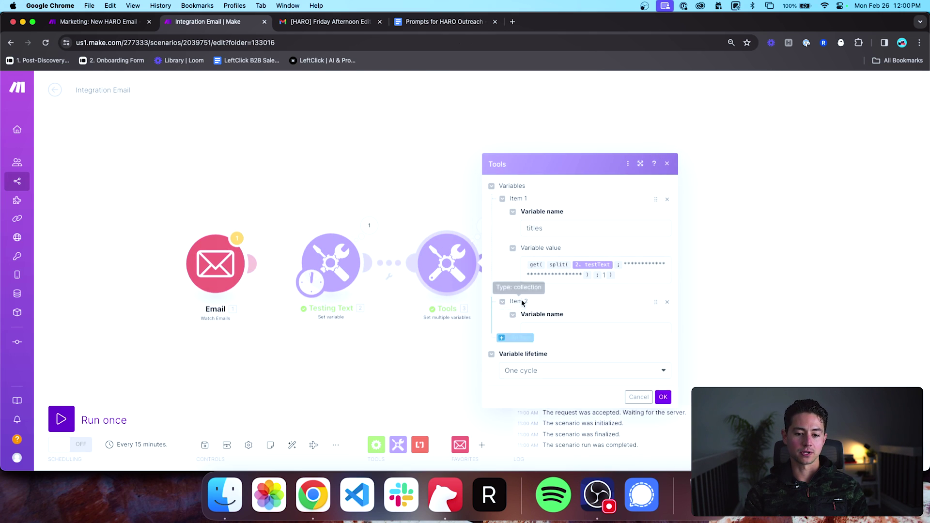
{"action": "left_click", "coordinate": [566, 287]}
{"action": "type", "text": "descripti"}
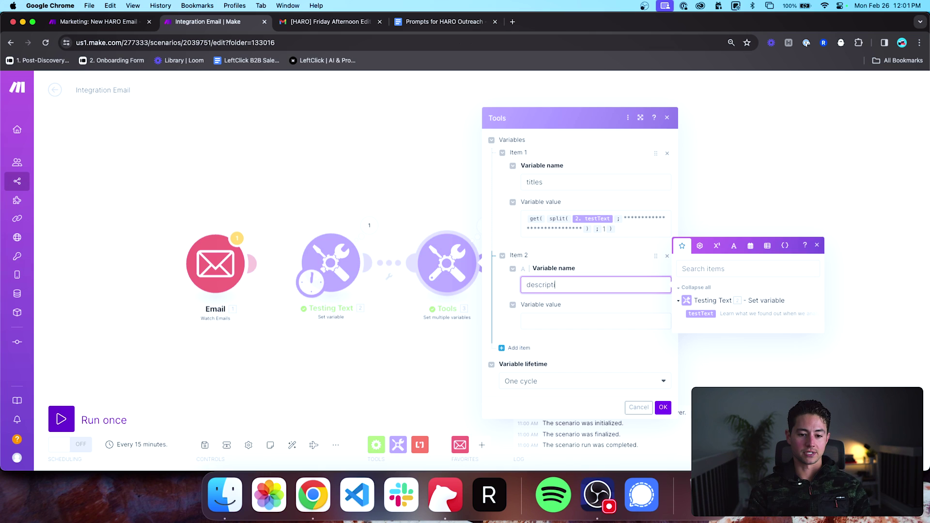
{"action": "type", "text": "ons"}
{"action": "key", "text": "Tab"}
Step: Copy the titles formula into the descriptions value, set its get index to 2, and save the module
{"action": "left_click", "coordinate": [602, 228]}
{"action": "key", "text": "super+a"}
{"action": "key", "text": "super+c"}
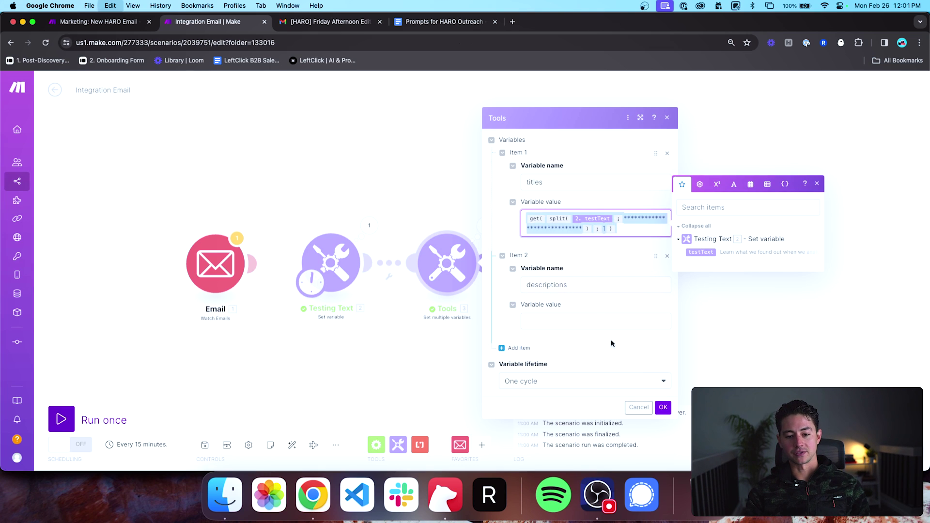
{"action": "left_click", "coordinate": [601, 321]}
{"action": "key", "text": "super+v"}
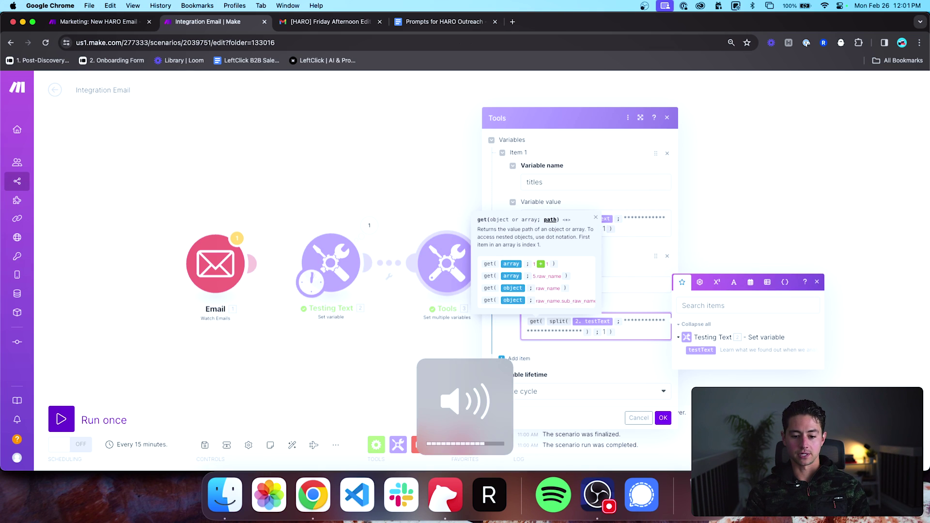
{"action": "type", "text": "2"}
{"action": "left_click", "coordinate": [633, 353]}
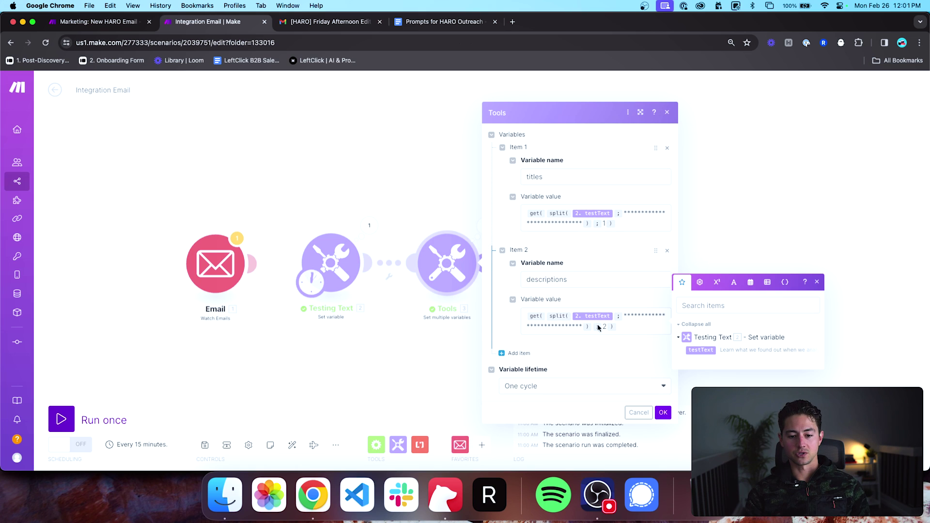
{"action": "left_click", "coordinate": [663, 412]}
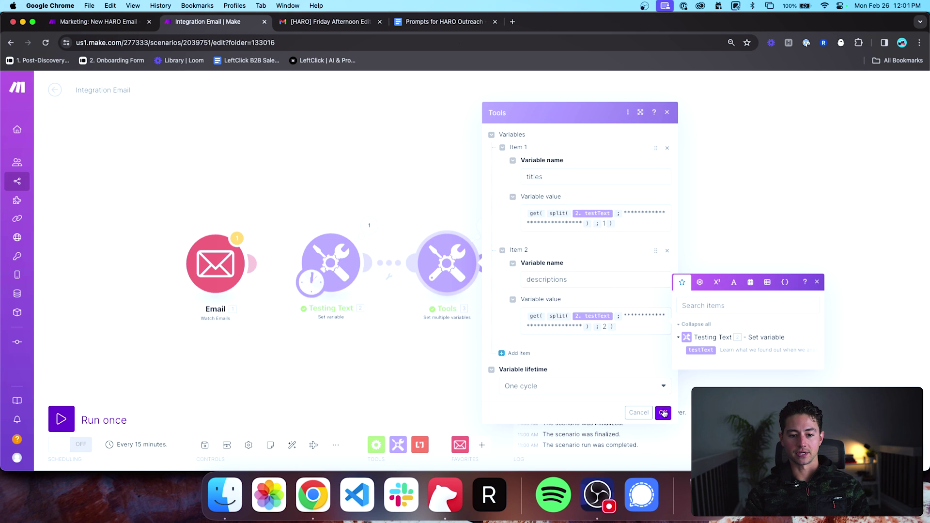
Step: Run the scenario once and examine the descriptions output from the first query summary to the closing footer
{"action": "left_click", "coordinate": [95, 420]}
{"action": "left_click", "coordinate": [542, 186]}
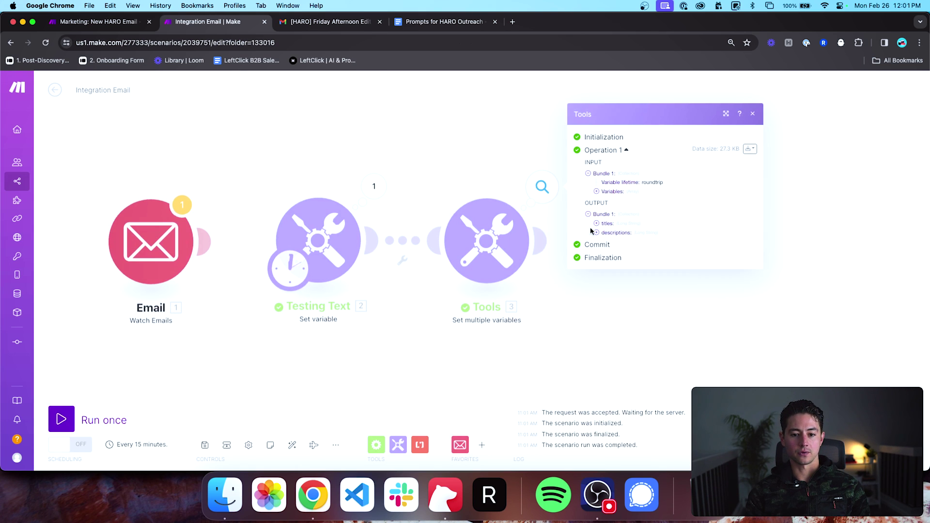
{"action": "scroll", "coordinate": [620, 242], "scroll_direction": "down", "scroll_amount": 15}
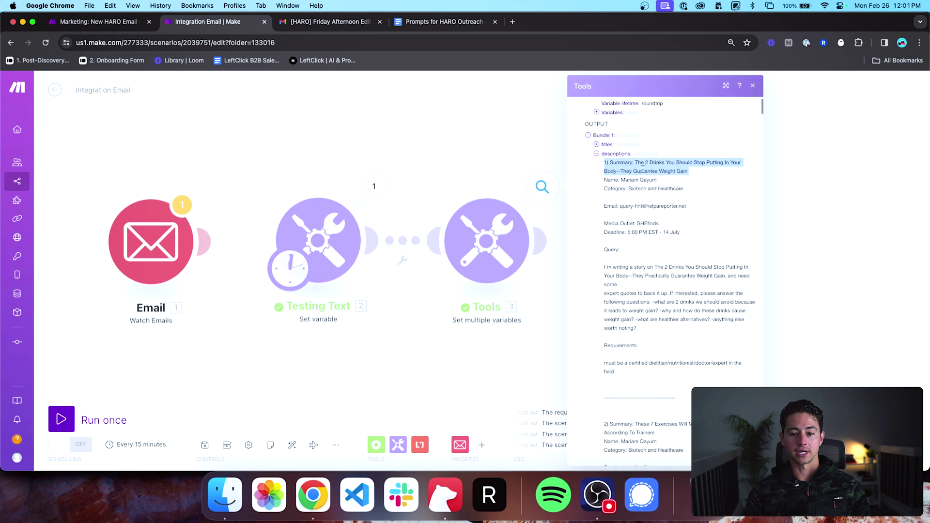
{"action": "scroll", "coordinate": [644, 249], "scroll_direction": "down", "scroll_amount": 20}
{"action": "left_click_drag", "start_coordinate": [762, 221], "coordinate": [763, 378]}
{"action": "scroll", "coordinate": [763, 379], "scroll_direction": "down", "scroll_amount": 15}
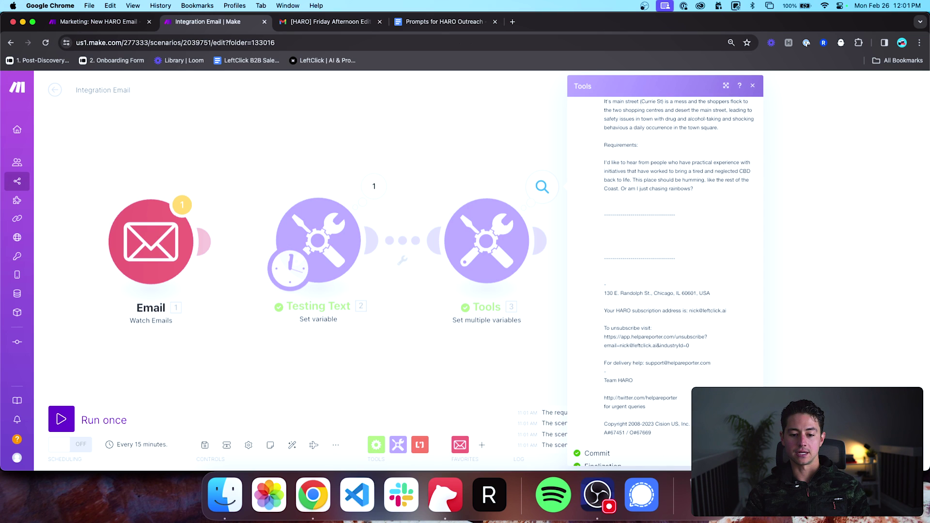
{"action": "scroll", "coordinate": [663, 281], "scroll_direction": "down", "scroll_amount": 2}
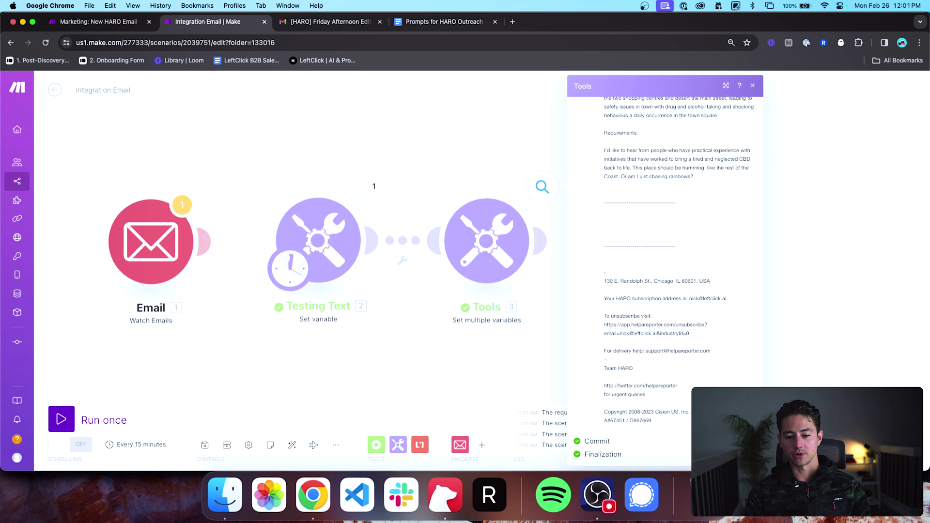
{"action": "scroll", "coordinate": [678, 281], "scroll_direction": "up", "scroll_amount": 5}
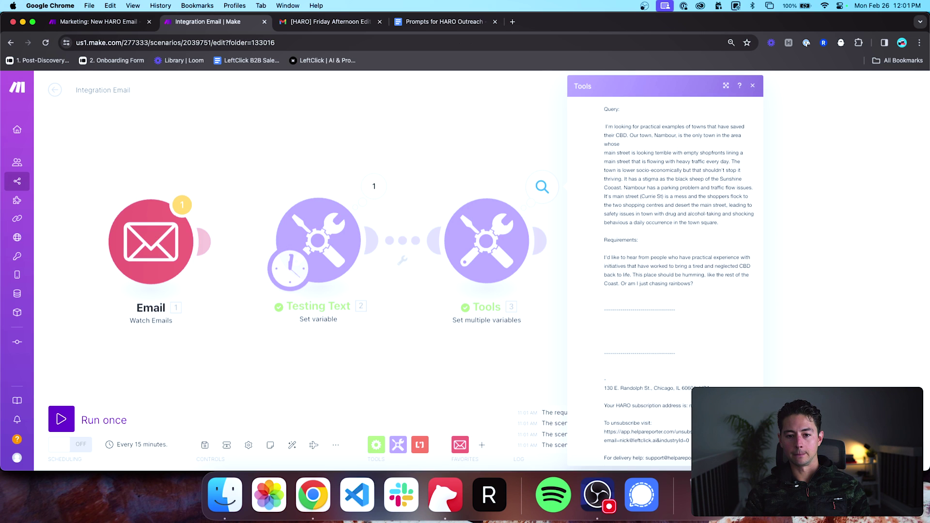
{"action": "scroll", "coordinate": [678, 281], "scroll_direction": "down", "scroll_amount": 3}
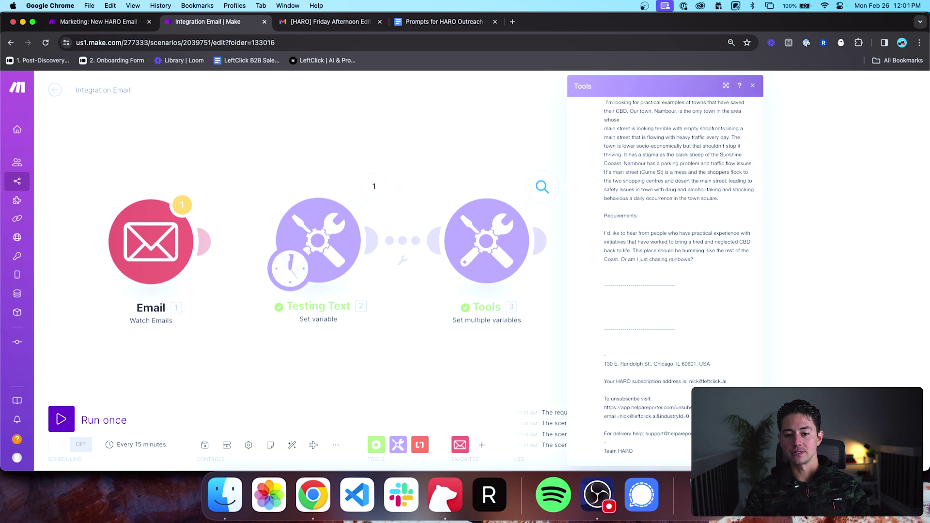
{"action": "scroll", "coordinate": [678, 281], "scroll_direction": "down", "scroll_amount": 2}
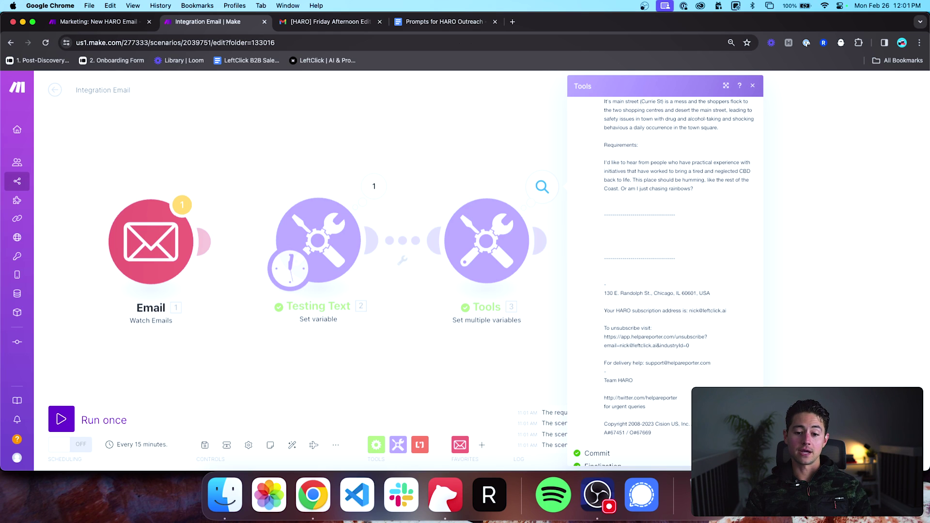
{"action": "double_click", "coordinate": [642, 215]}
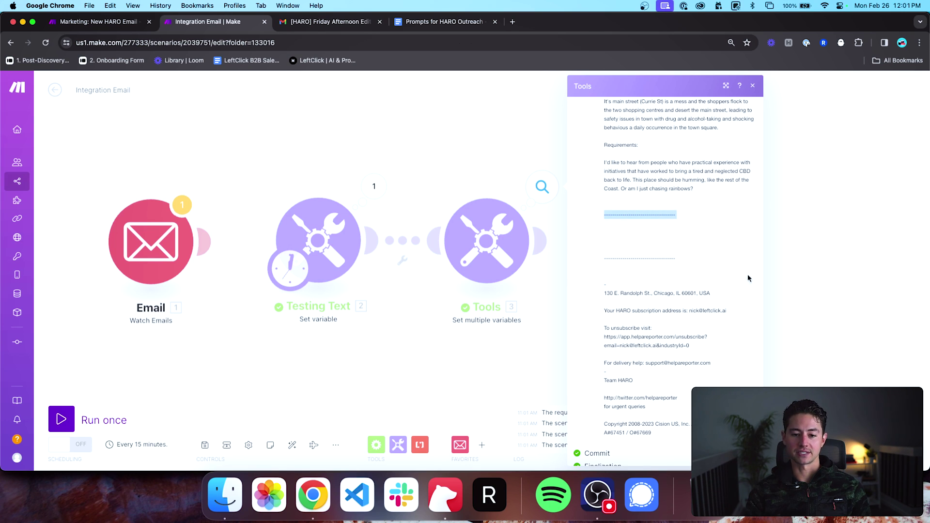
Step: Examine the dashed lines separating the individual queries in the descriptions output, and close the output
{"action": "scroll", "coordinate": [671, 218], "scroll_direction": "up", "scroll_amount": 10}
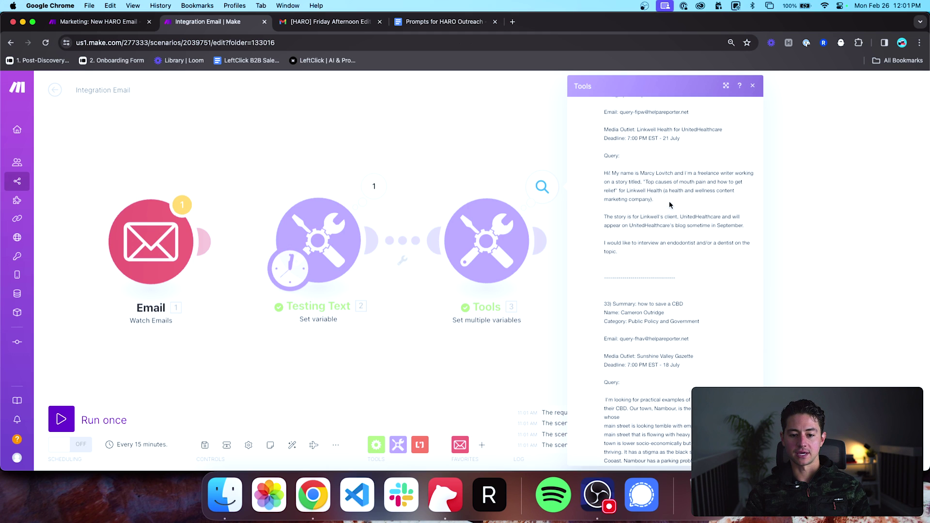
{"action": "double_click", "coordinate": [626, 213]}
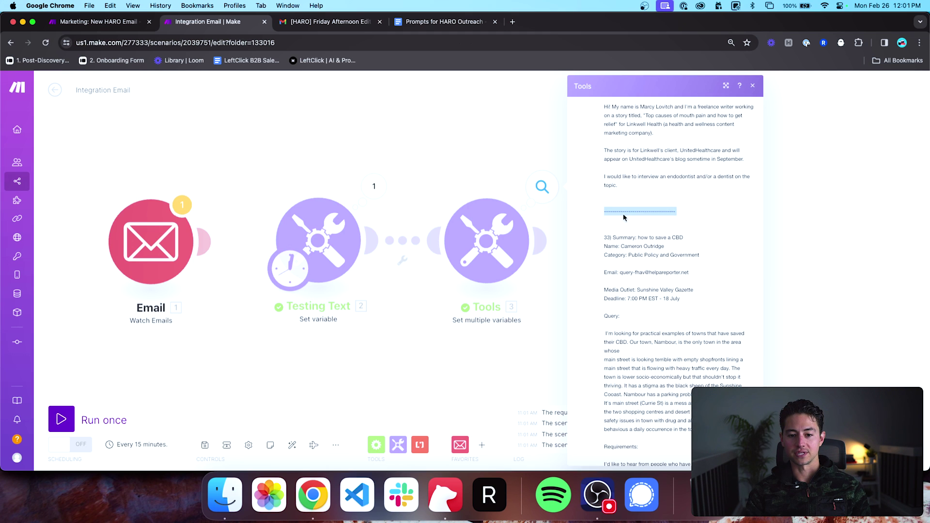
{"action": "scroll", "coordinate": [625, 214], "scroll_direction": "down", "scroll_amount": 5}
{"action": "scroll", "coordinate": [646, 354], "scroll_direction": "down", "scroll_amount": 10}
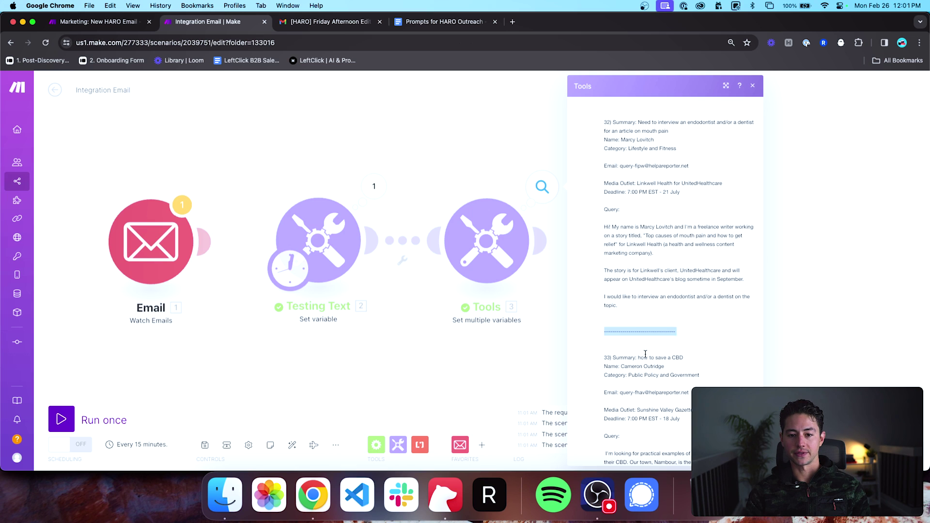
{"action": "double_click", "coordinate": [643, 370]}
{"action": "scroll", "coordinate": [643, 370], "scroll_direction": "down", "scroll_amount": 15}
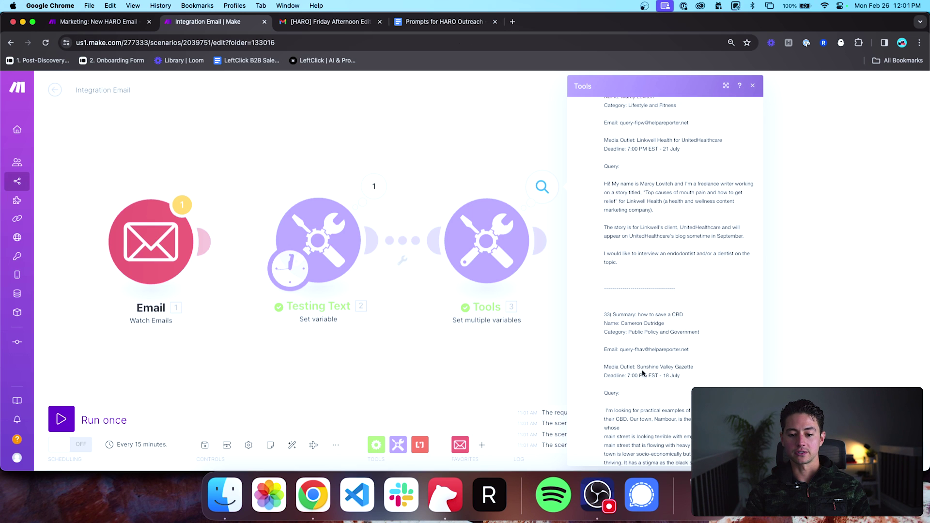
{"action": "scroll", "coordinate": [642, 345], "scroll_direction": "down", "scroll_amount": 3}
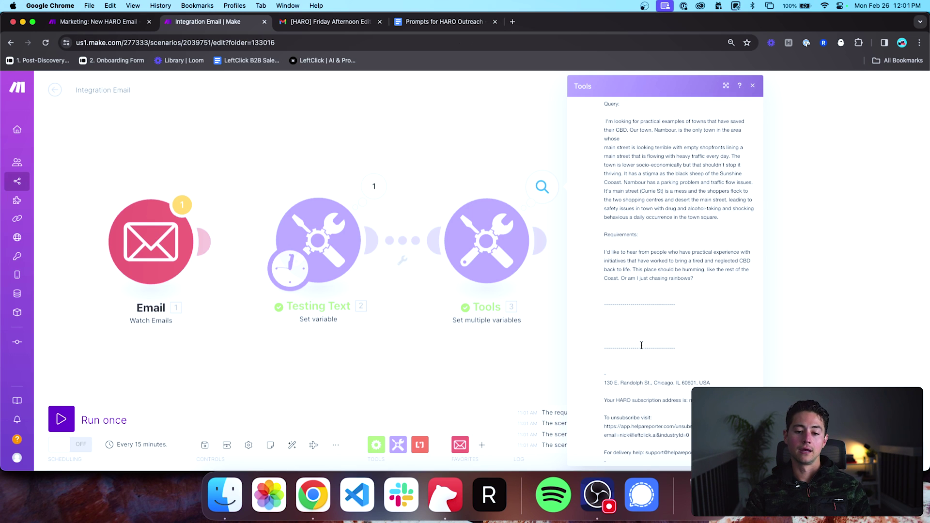
{"action": "scroll", "coordinate": [641, 345], "scroll_direction": "up", "scroll_amount": 20}
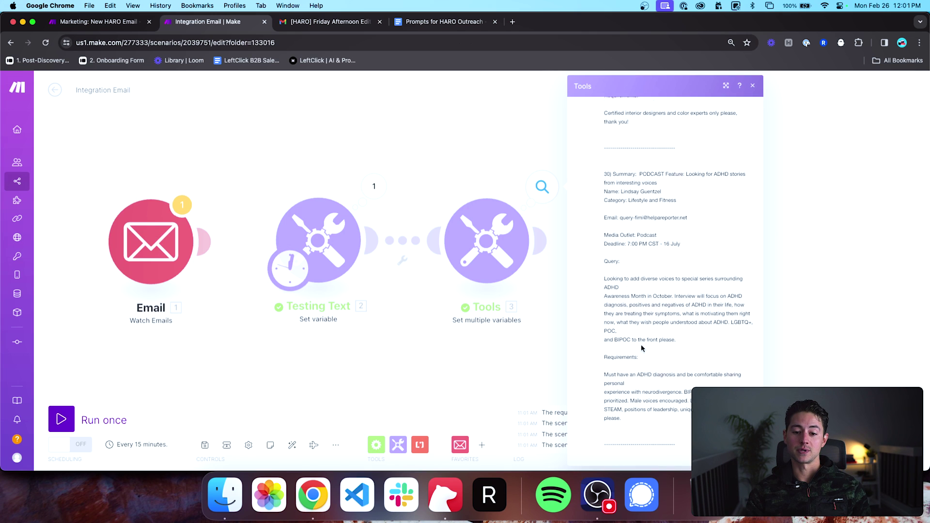
{"action": "scroll", "coordinate": [641, 348], "scroll_direction": "up", "scroll_amount": 15}
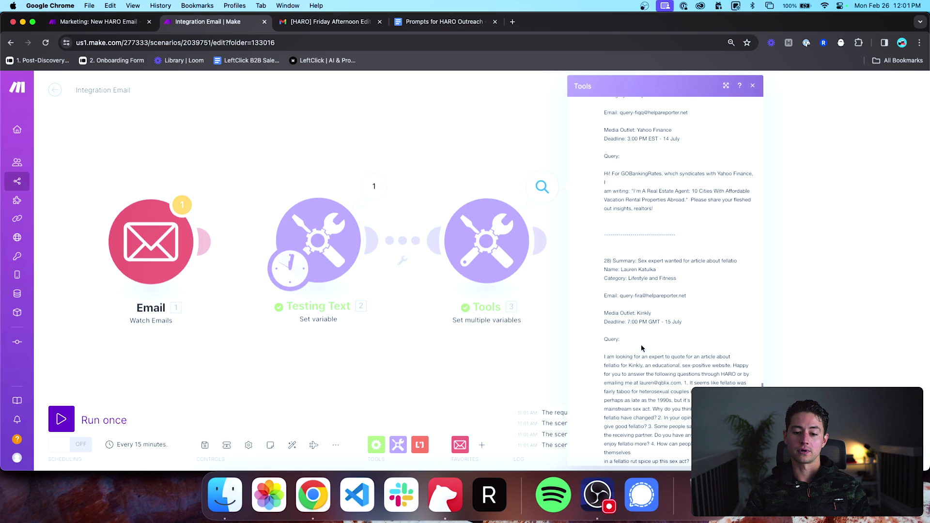
{"action": "left_click", "coordinate": [830, 302]}
Step: Add an OpenAI (ChatGPT, Whisper, DALL-E) Create a Completion module after the Tools module
{"action": "scroll", "coordinate": [709, 304], "scroll_direction": "down", "scroll_amount": 3}
{"action": "left_click_drag", "start_coordinate": [709, 304], "coordinate": [528, 297]}
{"action": "scroll", "coordinate": [548, 306], "scroll_direction": "down", "scroll_amount": 2}
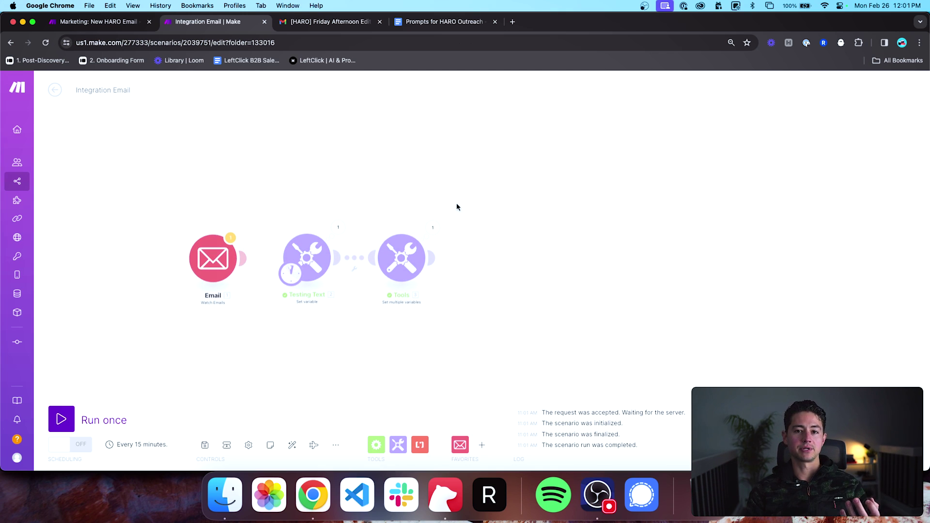
{"action": "left_click", "coordinate": [439, 258]}
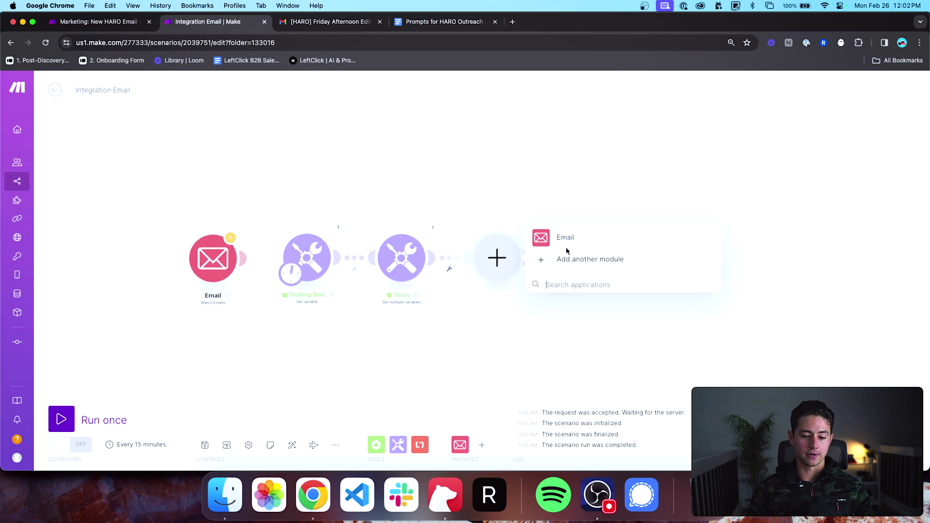
{"action": "type", "text": "openai"}
{"action": "left_click", "coordinate": [581, 223]}
{"action": "left_click", "coordinate": [606, 150]}
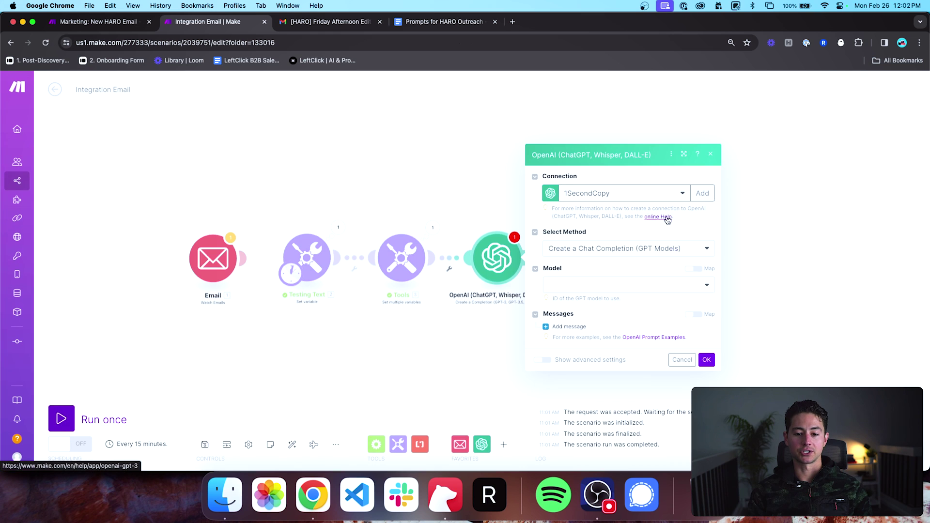
Step: Select GPT-4: gpt-4 as the chat completion model and give the first message the System role
{"action": "left_click", "coordinate": [650, 285]}
{"action": "left_click", "coordinate": [600, 349]}
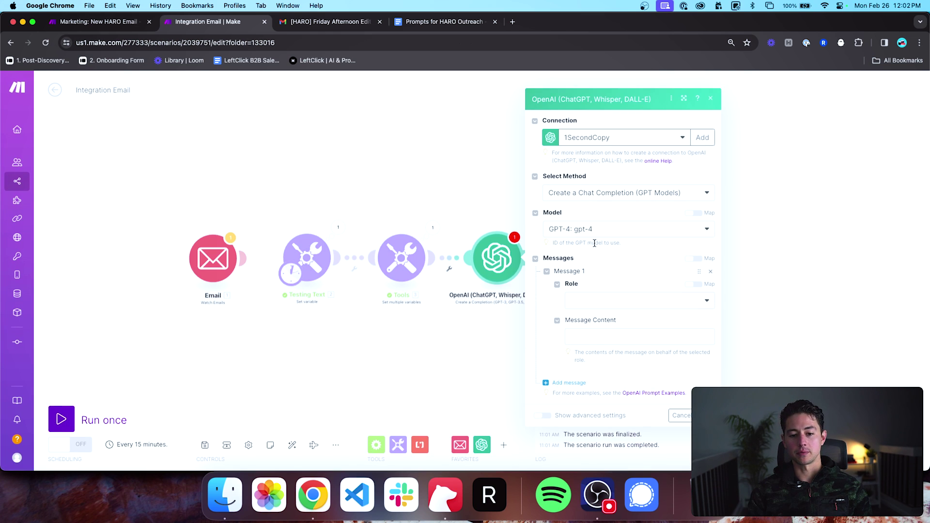
{"action": "left_click", "coordinate": [627, 299]}
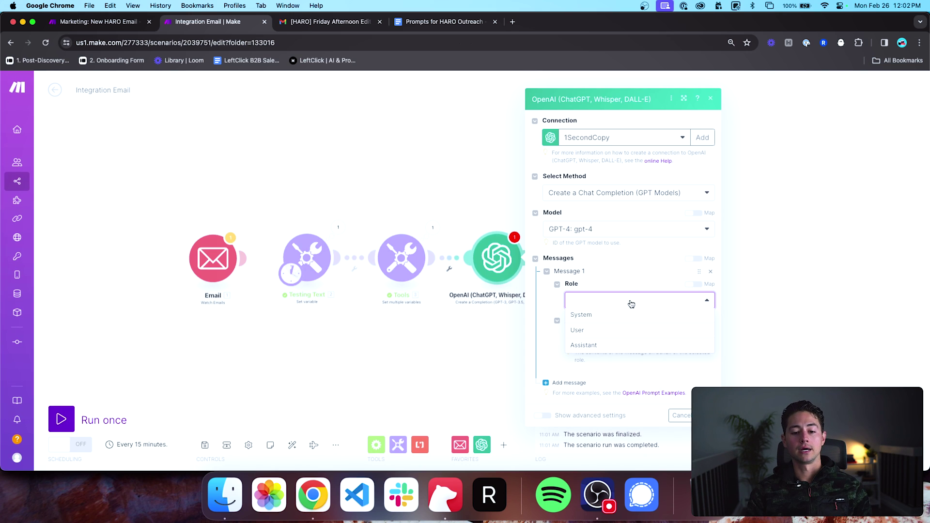
{"action": "left_click", "coordinate": [624, 319]}
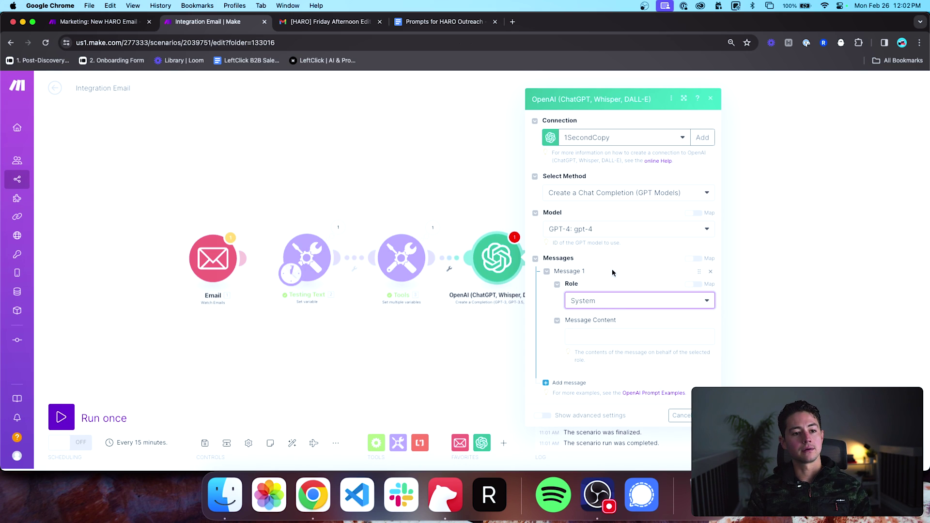
Step: Copy the Title Extractor system prompt from the Prompts for HARO Outreach document into message 1's content
{"action": "left_click", "coordinate": [402, 23]}
{"action": "left_click_drag", "start_coordinate": [401, 23], "coordinate": [299, 23]}
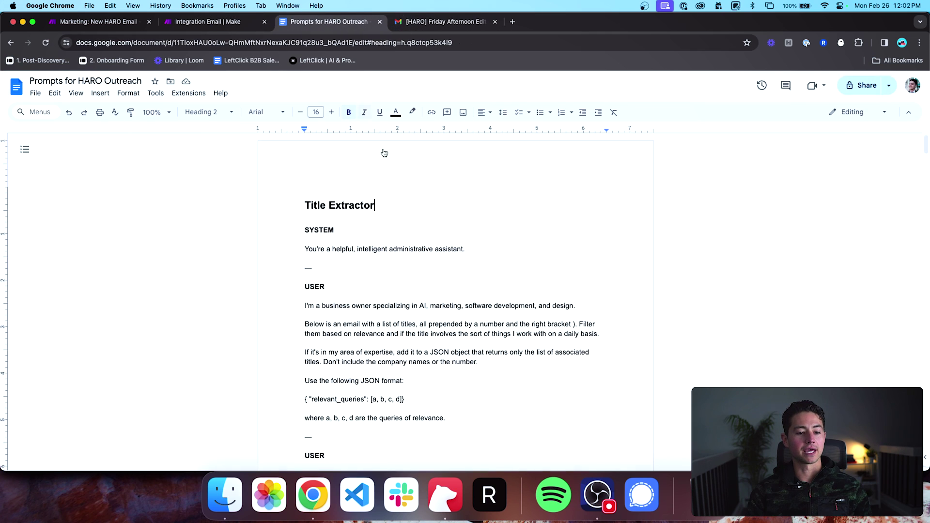
{"action": "double_click", "coordinate": [394, 250]}
{"action": "triple_click", "coordinate": [394, 250]}
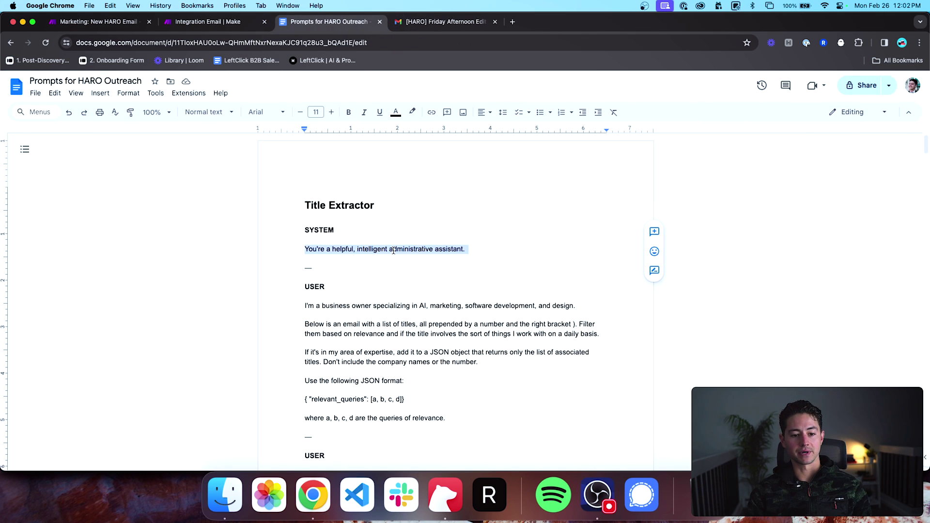
{"action": "key", "text": "super+c"}
{"action": "key", "text": "super+alt+Left"}
{"action": "left_click", "coordinate": [592, 332]}
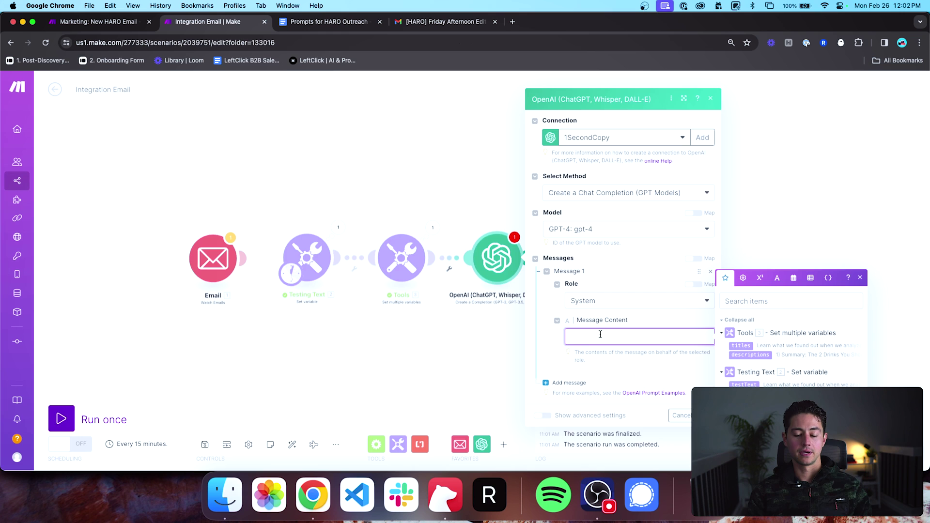
{"action": "key", "text": "super+v"}
{"action": "key", "text": "BackSpace"}
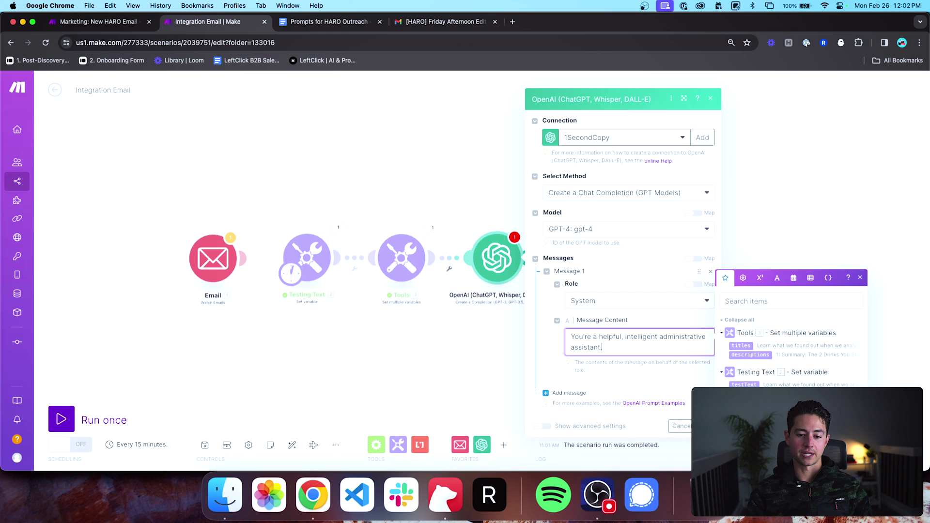
Step: Add a second message, and copy the Title Extractor user instructions, from "I'm a business owner" to "queries of relevance", in the prompts document
{"action": "left_click", "coordinate": [611, 384]}
{"action": "left_click", "coordinate": [579, 392]}
{"action": "scroll", "coordinate": [594, 359], "scroll_direction": "down", "scroll_amount": 2}
{"action": "key", "text": "super+alt+Right"}
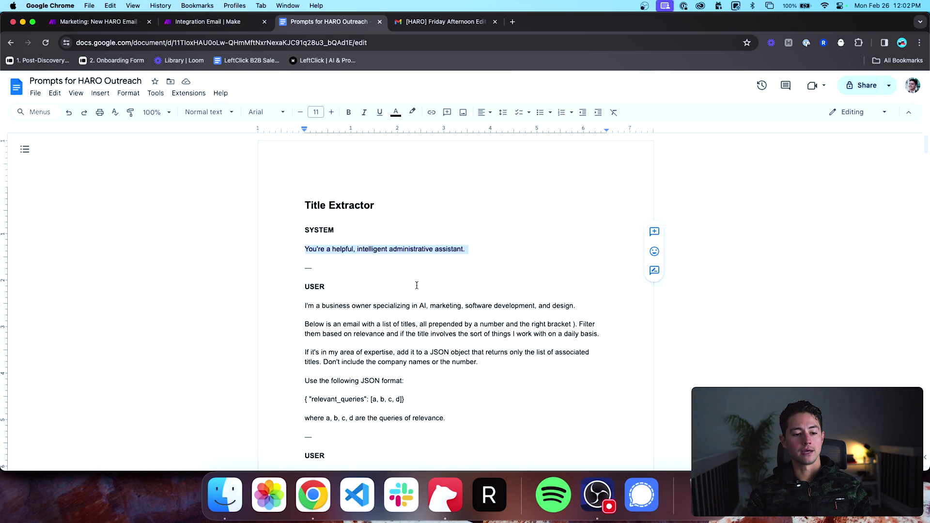
{"action": "scroll", "coordinate": [378, 275], "scroll_direction": "down", "scroll_amount": 1}
{"action": "triple_click", "coordinate": [328, 245]}
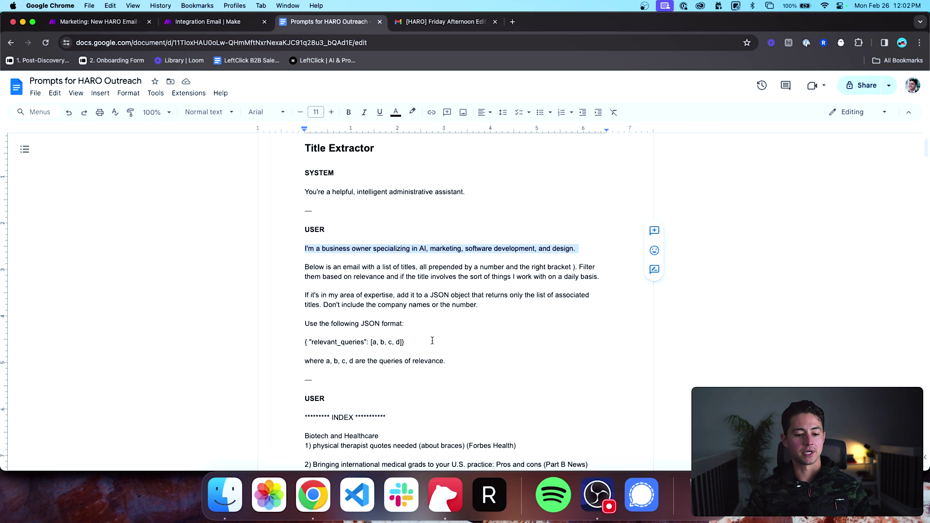
{"action": "left_click", "coordinate": [443, 361], "text": "shift"}
{"action": "key", "text": "super+c"}
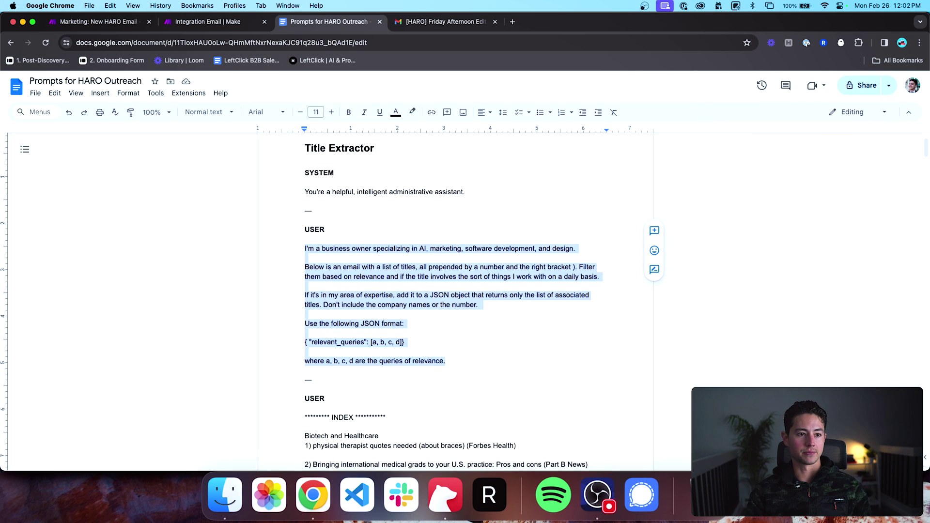
Step: Set message 2's role to User in the Make module and paste the copied instructions as its content
{"action": "key", "text": "super+alt+Left"}
{"action": "left_click", "coordinate": [596, 339]}
{"action": "left_click", "coordinate": [601, 370]}
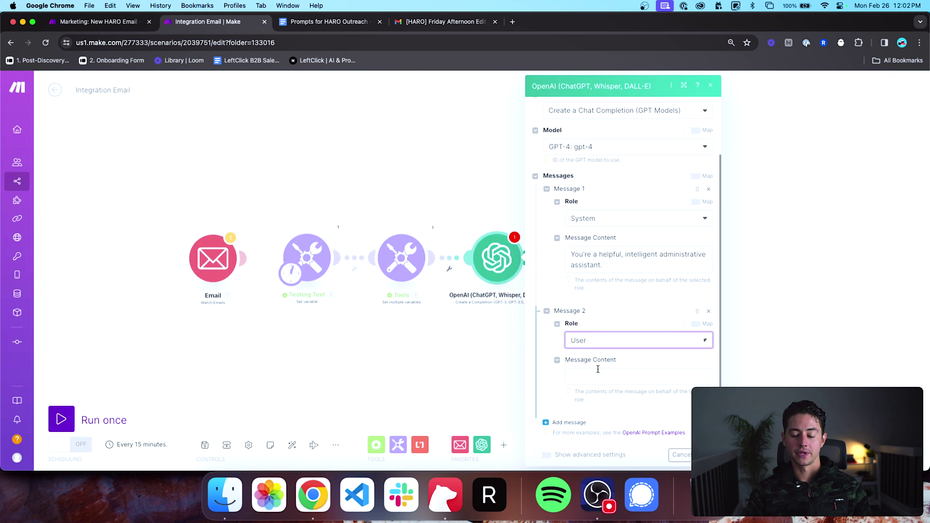
{"action": "left_click", "coordinate": [600, 371]}
{"action": "key", "text": "super+v"}
{"action": "scroll", "coordinate": [593, 342], "scroll_direction": "down", "scroll_amount": 5}
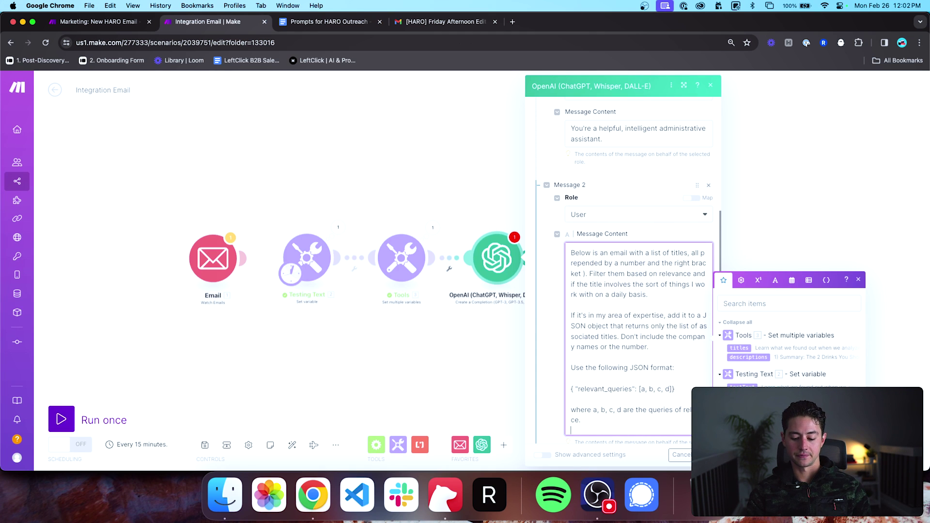
{"action": "key", "text": "BackSpace"}
{"action": "scroll", "coordinate": [547, 310], "scroll_direction": "down", "scroll_amount": 2}
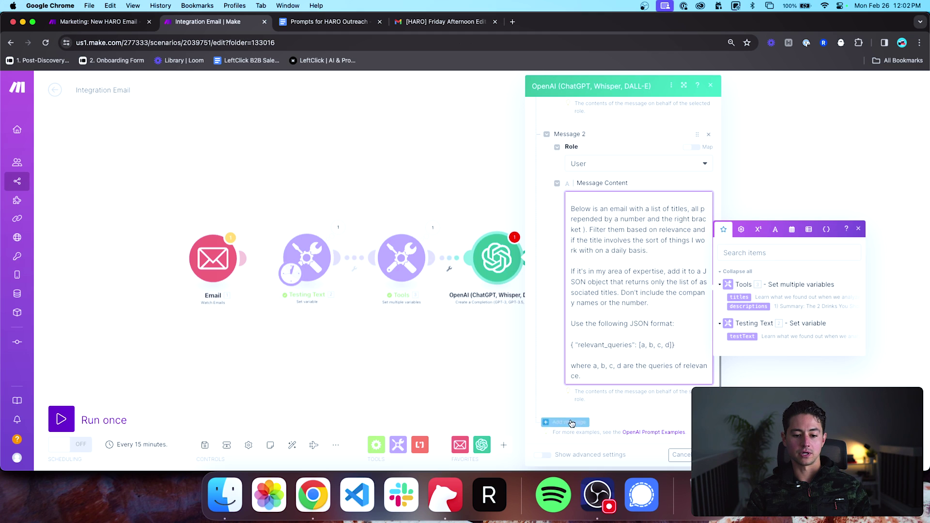
Step: Add a third message, and copy the sample titles list from the INDEX heading through item 132 in the prompts document
{"action": "left_click", "coordinate": [548, 419]}
{"action": "key", "text": "ctrl+Tab"}
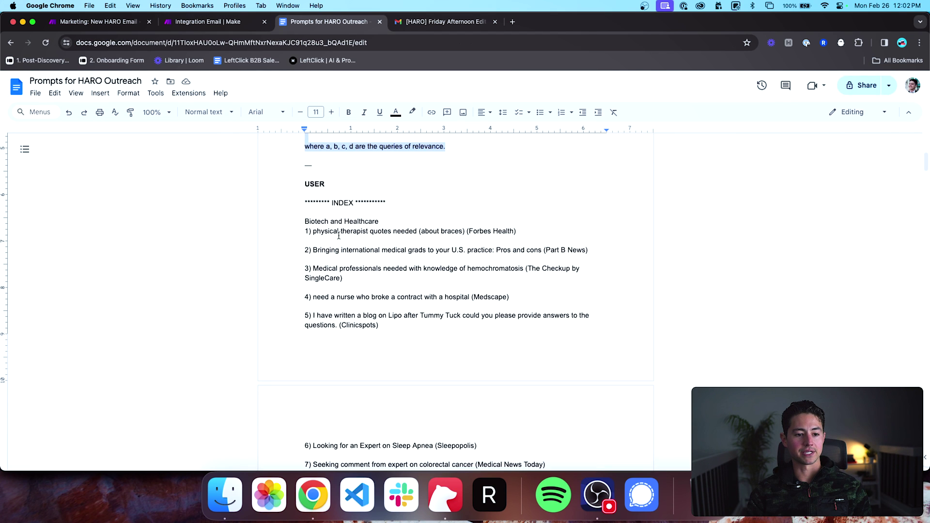
{"action": "left_click_drag", "start_coordinate": [313, 197], "coordinate": [306, 201]}
{"action": "scroll", "coordinate": [306, 201], "scroll_direction": "up", "scroll_amount": 2}
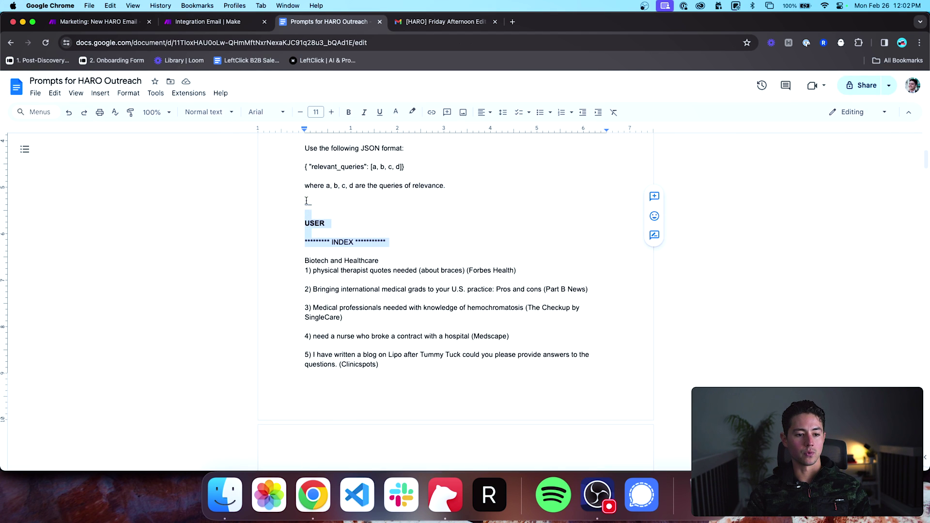
{"action": "left_click", "coordinate": [305, 241]}
{"action": "scroll", "coordinate": [304, 237], "scroll_direction": "up", "scroll_amount": 3}
{"action": "scroll", "coordinate": [305, 241], "scroll_direction": "down", "scroll_amount": 20}
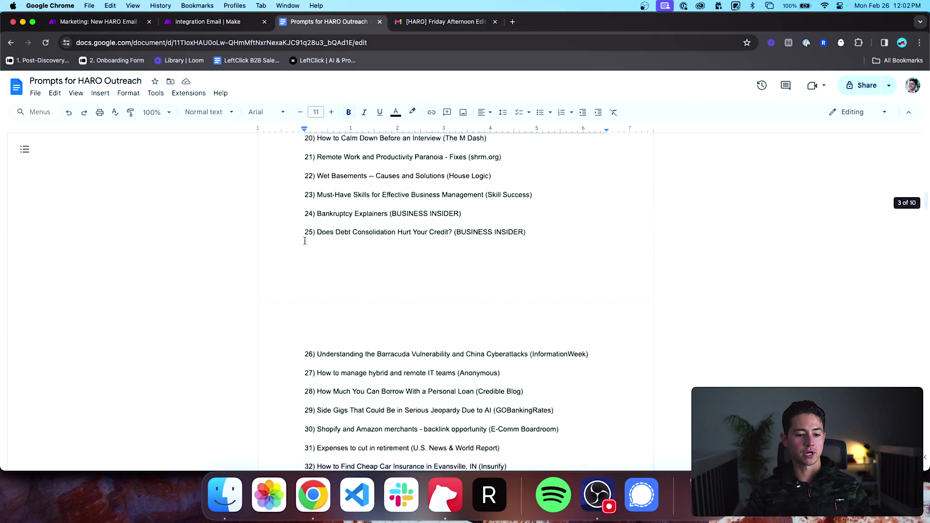
{"action": "scroll", "coordinate": [305, 241], "scroll_direction": "down", "scroll_amount": 20}
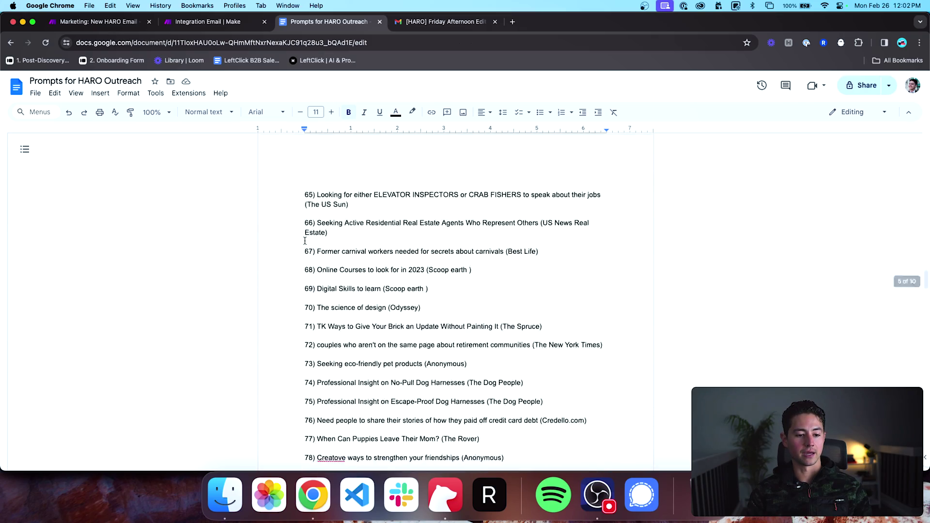
{"action": "scroll", "coordinate": [305, 241], "scroll_direction": "down", "scroll_amount": 20}
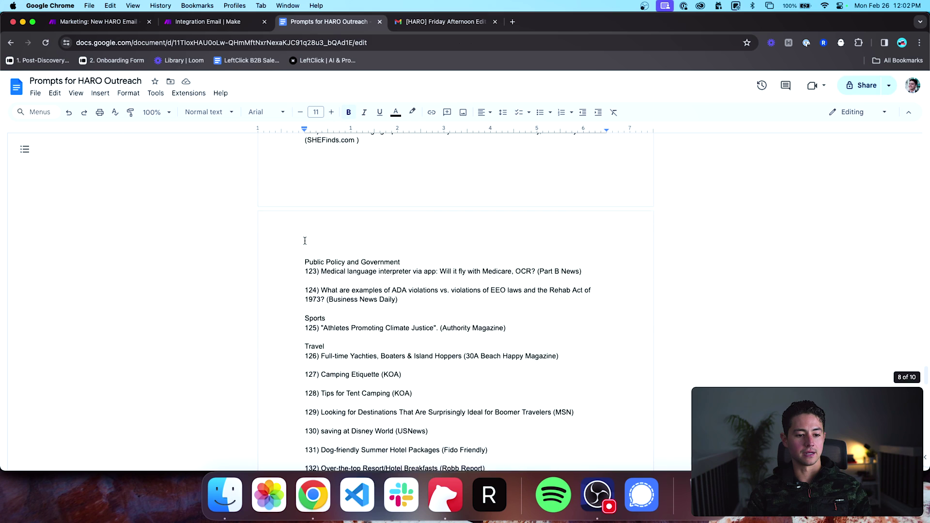
{"action": "scroll", "coordinate": [305, 241], "scroll_direction": "up", "scroll_amount": 2}
{"action": "scroll", "coordinate": [305, 241], "scroll_direction": "down", "scroll_amount": 5}
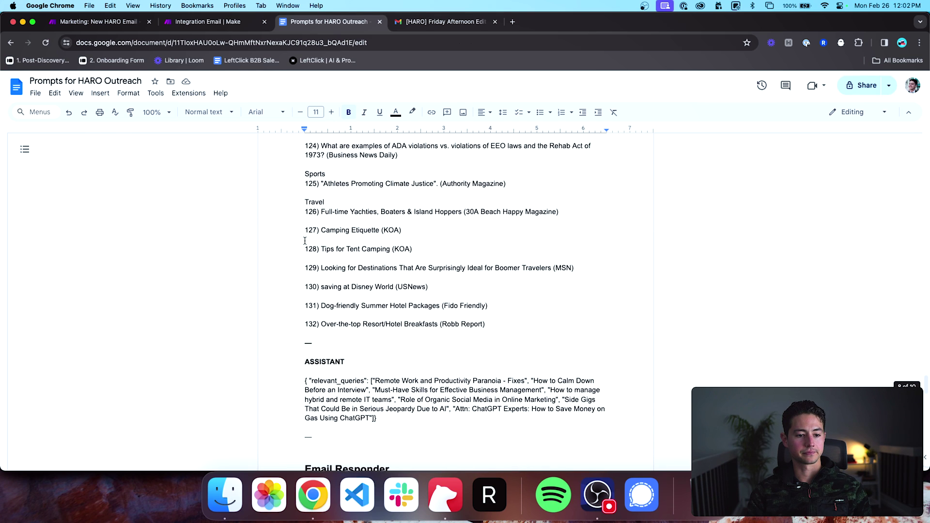
{"action": "left_click", "coordinate": [484, 324], "text": "shift"}
{"action": "key", "text": "cmd+c"}
{"action": "key", "text": "ctrl+shift+Tab"}
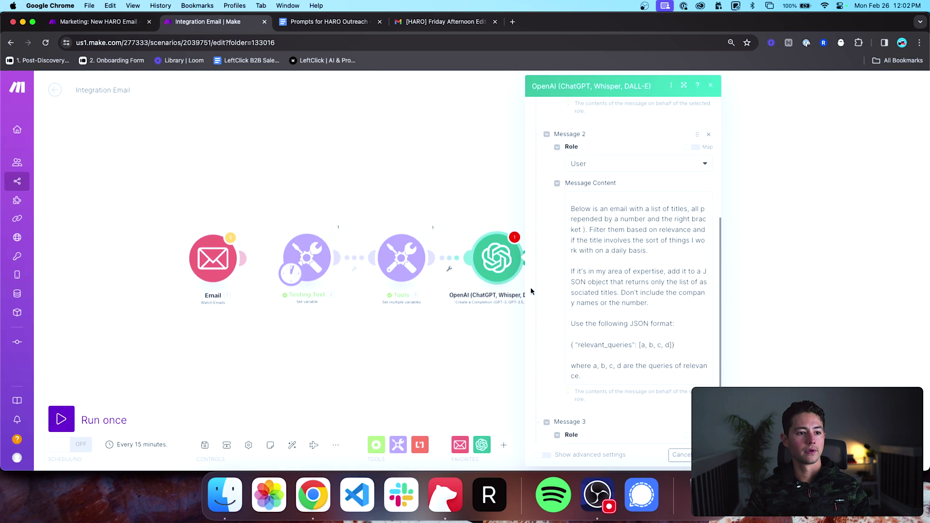
Step: Set message 3's role to User and paste the sample titles list as its content
{"action": "scroll", "coordinate": [562, 397], "scroll_direction": "down", "scroll_amount": 3}
{"action": "left_click", "coordinate": [588, 340]}
{"action": "left_click", "coordinate": [589, 370]}
{"action": "left_click", "coordinate": [590, 373]}
{"action": "key", "text": "super+v"}
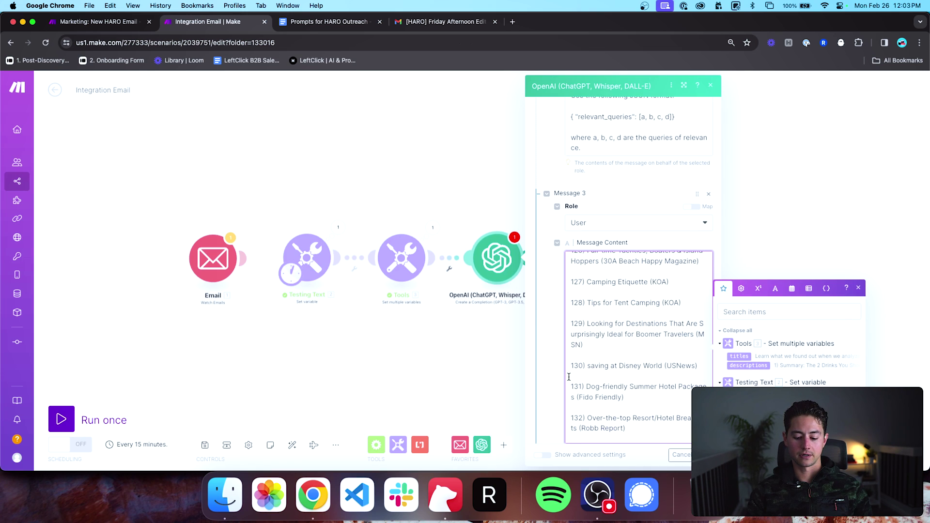
{"action": "scroll", "coordinate": [569, 376], "scroll_direction": "down", "scroll_amount": 2}
Step: Add a fourth message with the Assistant role, and copy the sample relevant_queries JSON from the prompts document
{"action": "left_click", "coordinate": [564, 420]}
{"action": "left_click", "coordinate": [564, 421]}
{"action": "scroll", "coordinate": [572, 398], "scroll_direction": "down", "scroll_amount": 4}
{"action": "left_click", "coordinate": [594, 342]}
{"action": "left_click", "coordinate": [595, 386]}
{"action": "key", "text": "ctrl+Tab"}
{"action": "scroll", "coordinate": [370, 243], "scroll_direction": "down", "scroll_amount": 5}
{"action": "triple_click", "coordinate": [345, 207]}
{"action": "key", "text": "super+c"}
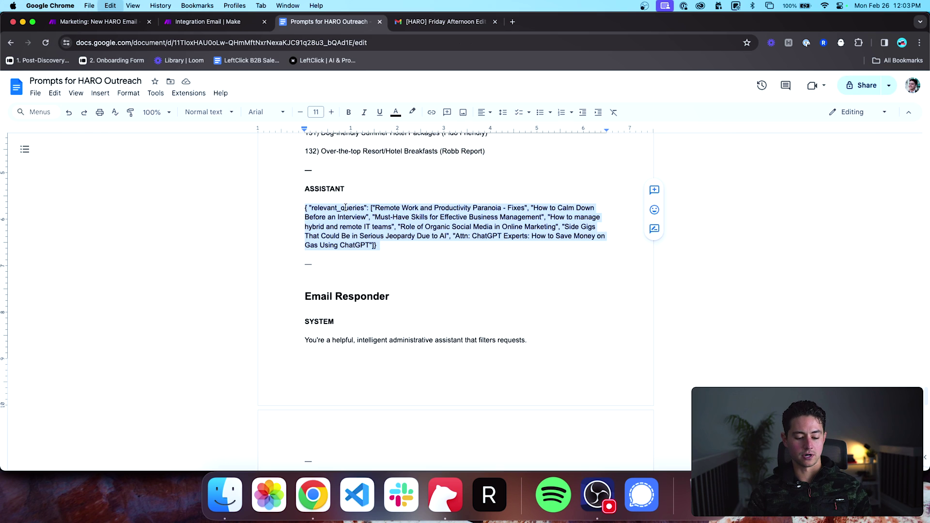
Step: Paste the sample relevant_queries JSON into message 4's content in the Make module
{"action": "key", "text": "ctrl+shift+Tab"}
{"action": "left_click", "coordinate": [612, 379]}
{"action": "key", "text": "super+v"}
{"action": "key", "text": "BackSpace"}
{"action": "scroll", "coordinate": [624, 369], "scroll_direction": "down", "scroll_amount": 2}
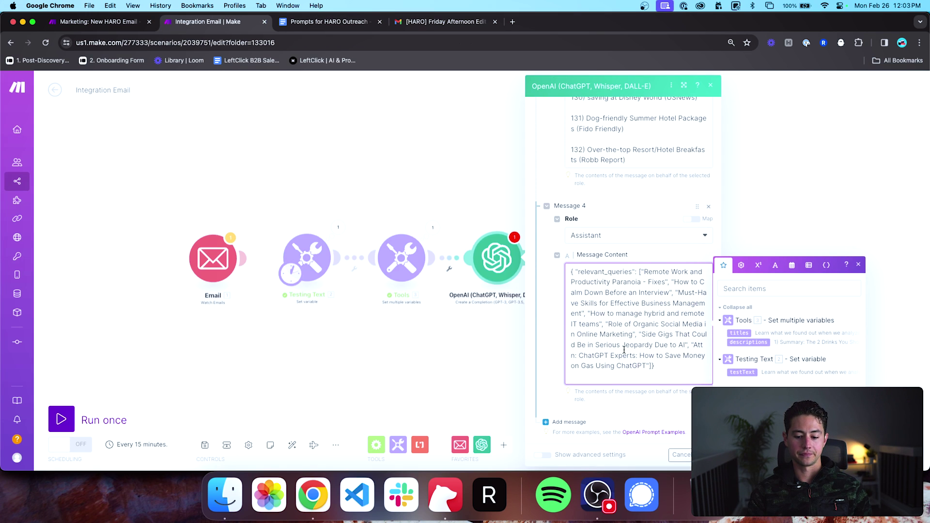
Step: Add a fifth message with the User role and the titles variable as content, and show the advanced settings
{"action": "left_click", "coordinate": [569, 422]}
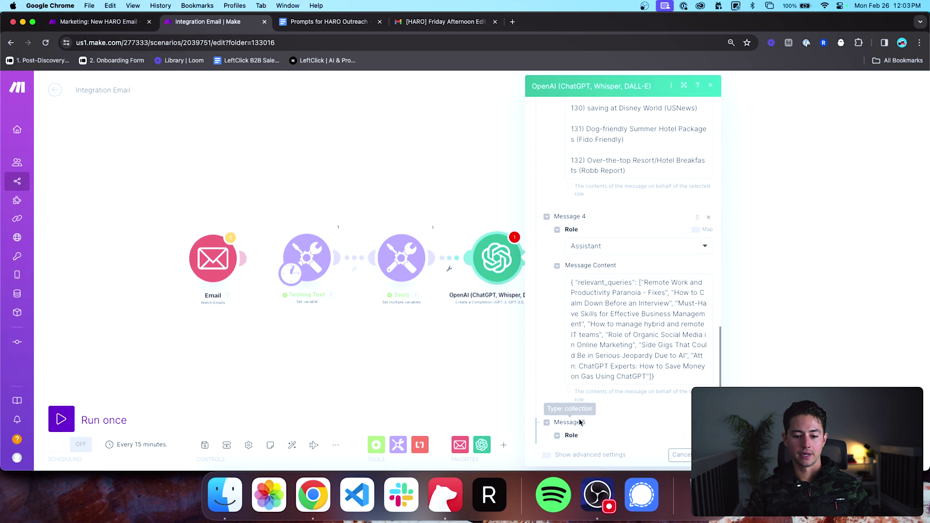
{"action": "scroll", "coordinate": [586, 417], "scroll_direction": "down", "scroll_amount": 3}
{"action": "left_click", "coordinate": [587, 341]}
{"action": "left_click", "coordinate": [595, 371]}
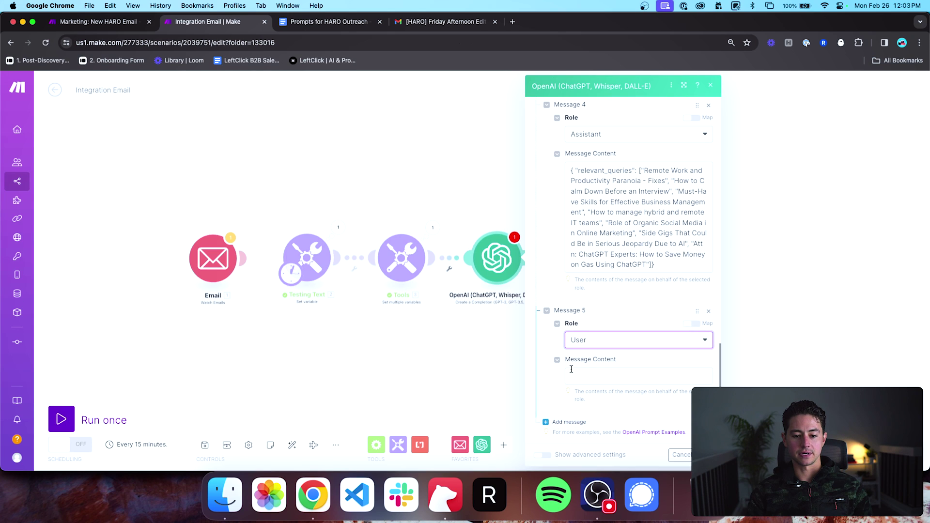
{"action": "left_click", "coordinate": [580, 371]}
{"action": "left_click", "coordinate": [740, 384]}
{"action": "left_click", "coordinate": [670, 367]}
{"action": "left_click", "coordinate": [542, 454]}
{"action": "scroll", "coordinate": [562, 417], "scroll_direction": "down", "scroll_amount": 5}
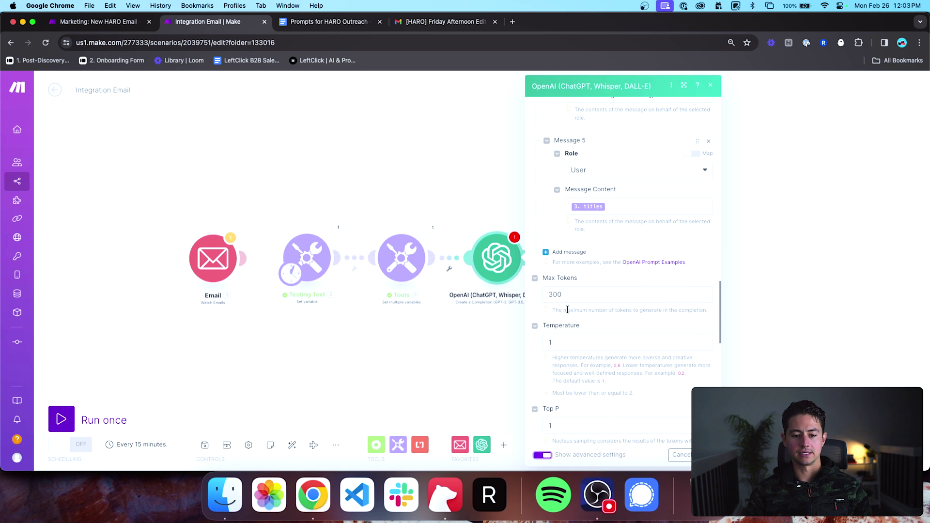
Step: Count the words of the assistant's sample JSON on wordcounter.net to estimate the response length
{"action": "scroll", "coordinate": [567, 312], "scroll_direction": "up", "scroll_amount": 10}
{"action": "scroll", "coordinate": [562, 290], "scroll_direction": "down", "scroll_amount": 2}
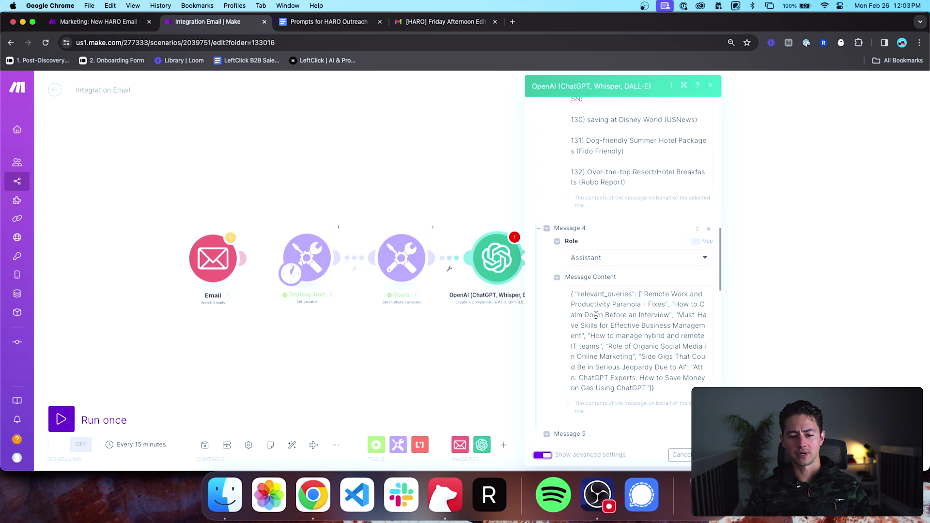
{"action": "left_click", "coordinate": [630, 349]}
{"action": "key", "text": "super+a"}
{"action": "key", "text": "super+t"}
{"action": "type", "text": "wordcounter"}
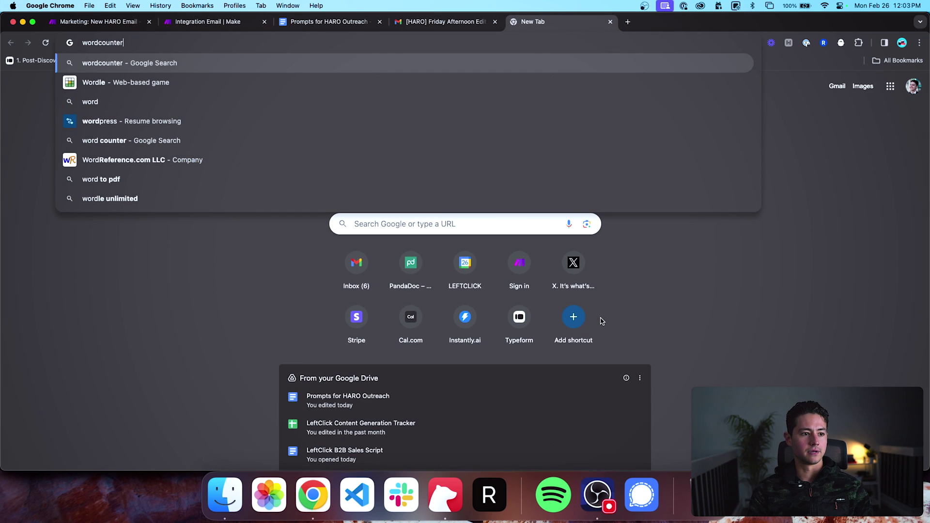
{"action": "key", "text": "Return"}
{"action": "left_click", "coordinate": [250, 193]}
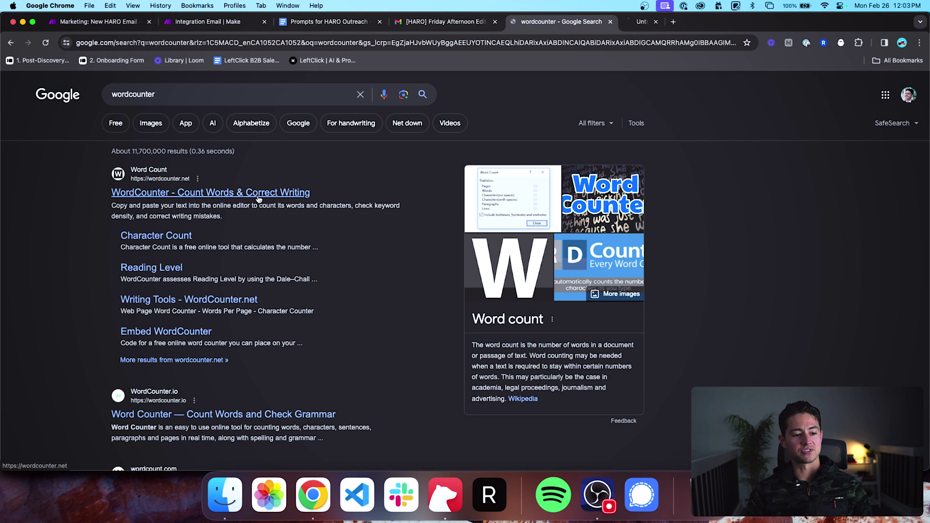
{"action": "left_click", "coordinate": [335, 228]}
{"action": "key", "text": "super+a"}
{"action": "key", "text": "super+v"}
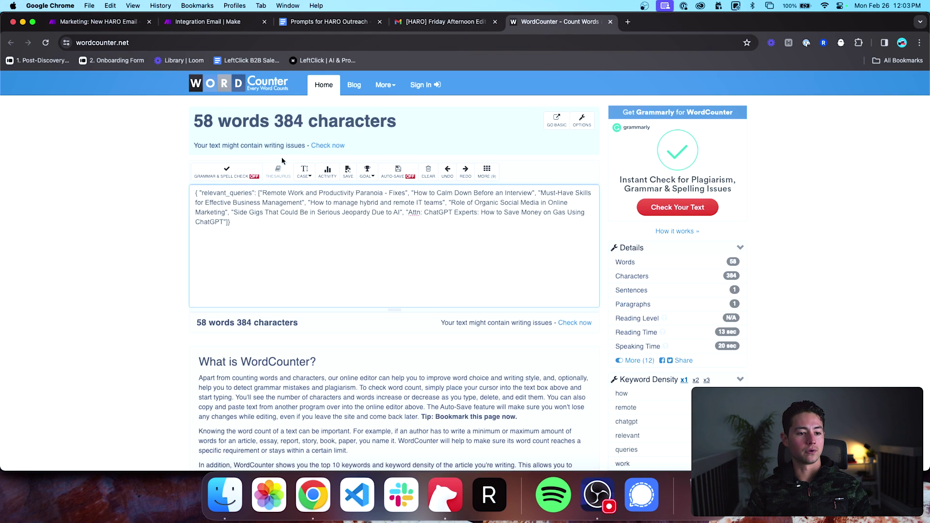
Step: Return to the OpenAI module in the Make scenario and set Max Tokens to 150
{"action": "left_click", "coordinate": [299, 24]}
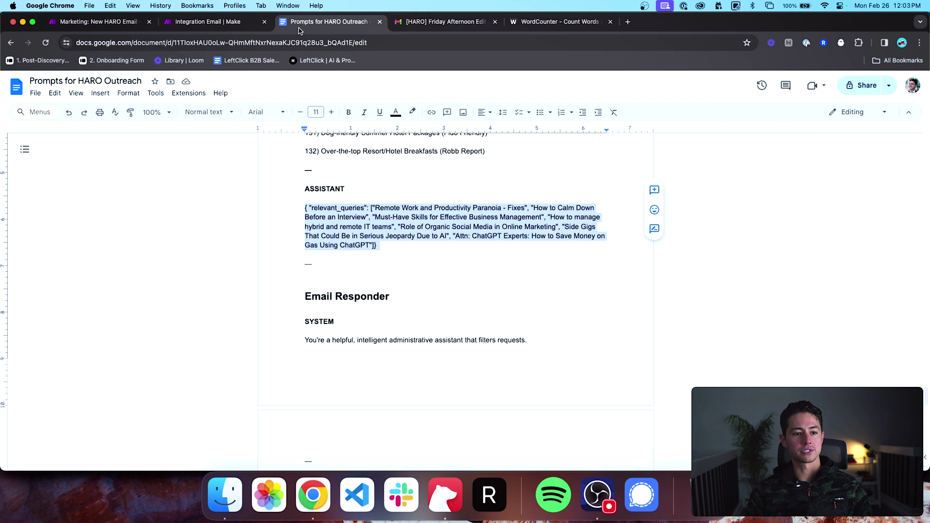
{"action": "left_click", "coordinate": [208, 21]}
{"action": "scroll", "coordinate": [630, 291], "scroll_direction": "down", "scroll_amount": 3}
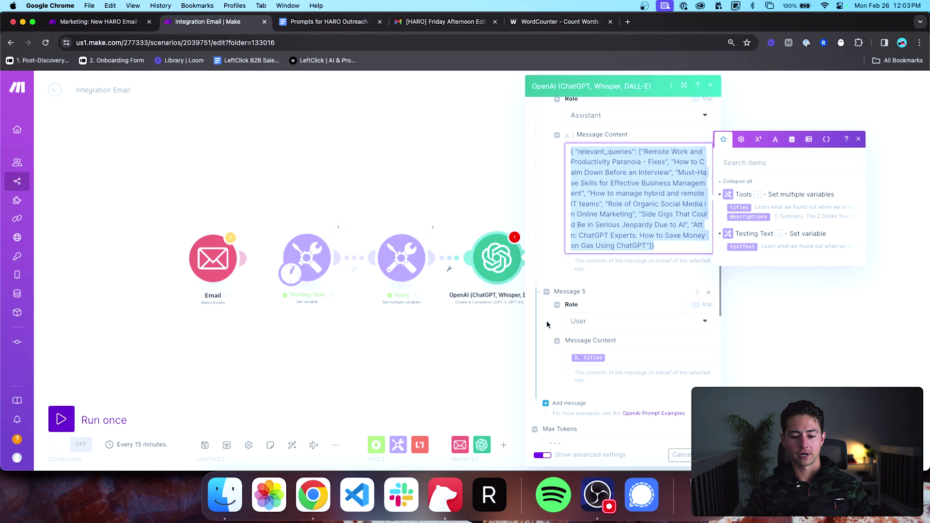
{"action": "scroll", "coordinate": [548, 325], "scroll_direction": "down", "scroll_amount": 2}
{"action": "double_click", "coordinate": [555, 321]}
{"action": "type", "text": "150"}
Step: Set the completion's temperature to 0.3
{"action": "key", "text": "Tab"}
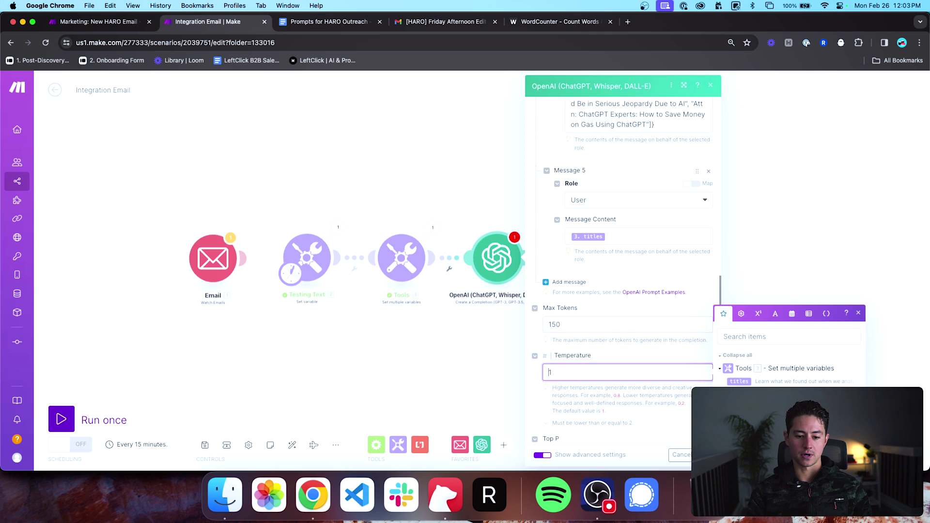
{"action": "scroll", "coordinate": [595, 343], "scroll_direction": "down", "scroll_amount": 2}
{"action": "key", "text": "BackSpace"}
{"action": "type", "text": "0"}
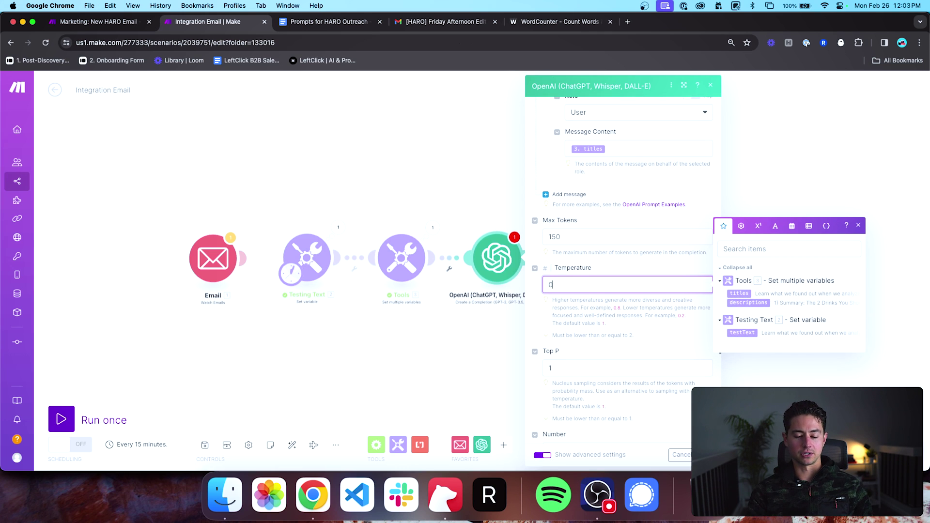
{"action": "left_click", "coordinate": [598, 266]}
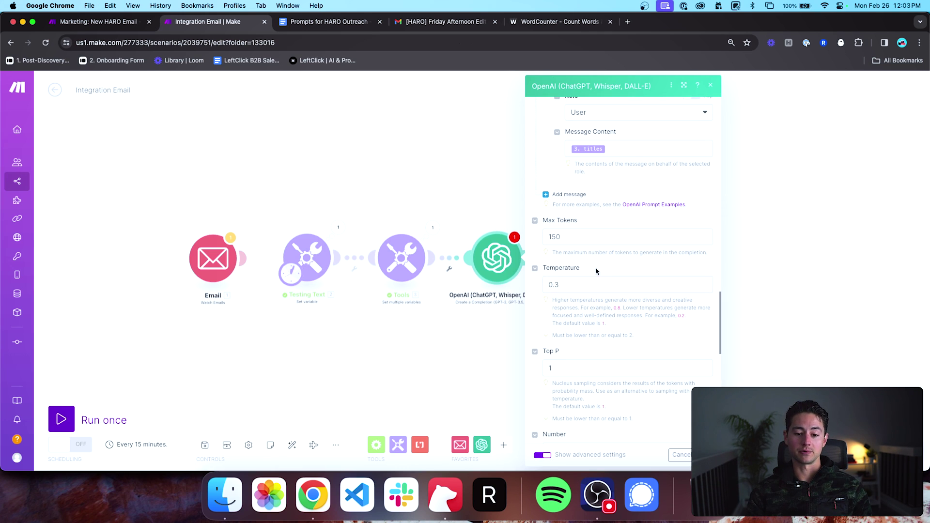
Step: Review the completion's advanced settings, model and the system message describing the administrative assistant
{"action": "scroll", "coordinate": [587, 274], "scroll_direction": "down", "scroll_amount": 1}
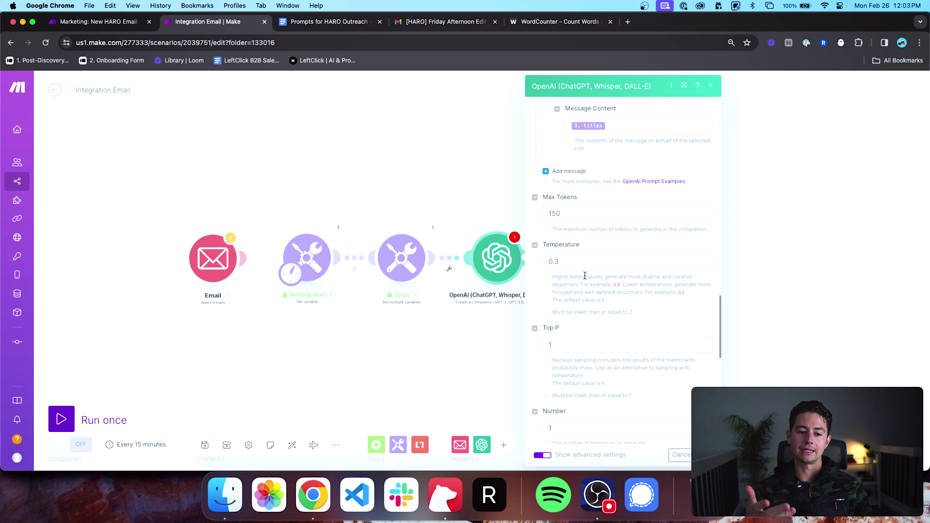
{"action": "scroll", "coordinate": [585, 307], "scroll_direction": "down", "scroll_amount": 5}
{"action": "scroll", "coordinate": [586, 307], "scroll_direction": "up", "scroll_amount": 20}
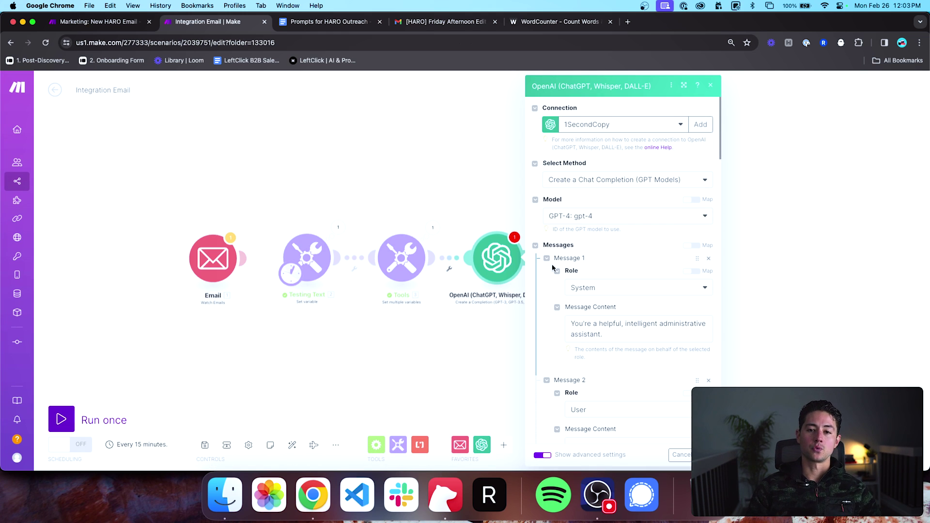
{"action": "scroll", "coordinate": [554, 280], "scroll_direction": "down", "scroll_amount": 1}
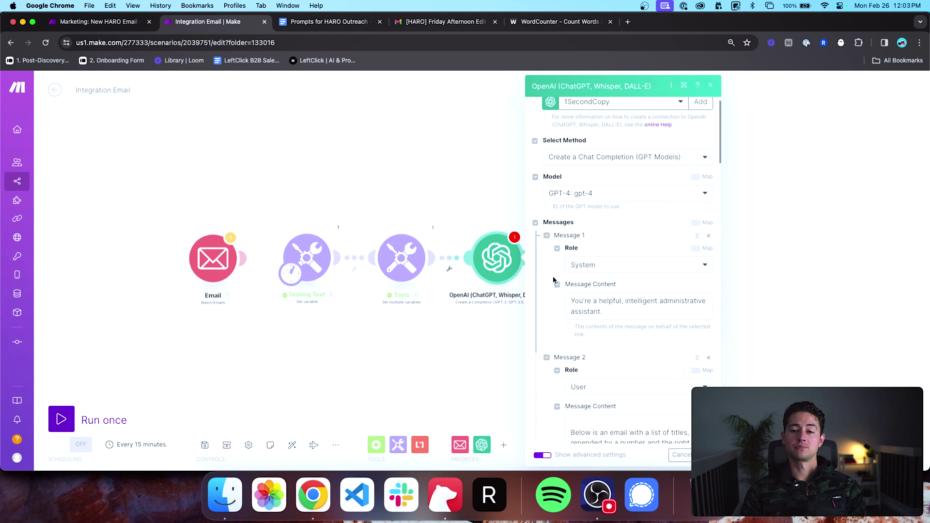
{"action": "scroll", "coordinate": [557, 287], "scroll_direction": "down", "scroll_amount": 3}
{"action": "left_click_drag", "start_coordinate": [604, 237], "coordinate": [557, 231]}
{"action": "scroll", "coordinate": [551, 241], "scroll_direction": "down", "scroll_amount": 5}
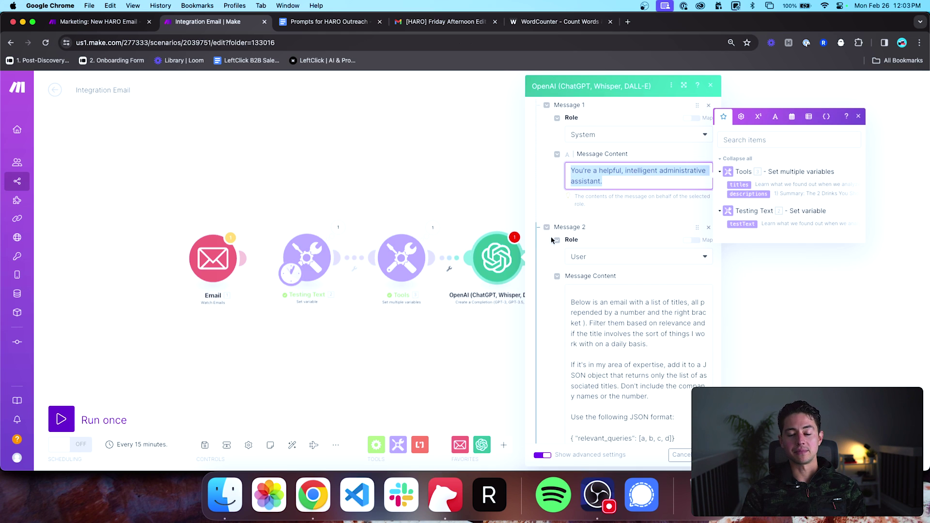
{"action": "scroll", "coordinate": [585, 250], "scroll_direction": "up", "scroll_amount": 2}
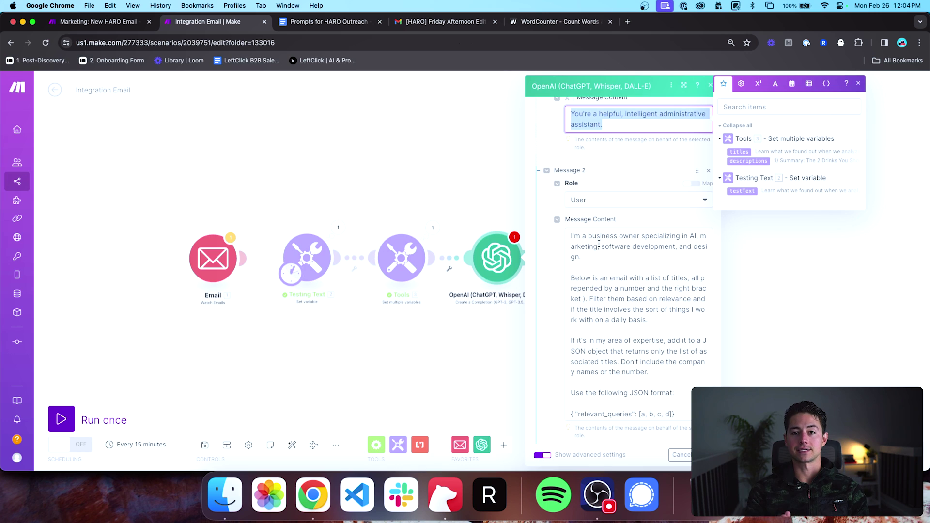
Step: Read through the second message's instructions on filtering titles by relevance and returning them without company names or numbers
{"action": "scroll", "coordinate": [629, 257], "scroll_direction": "down", "scroll_amount": 1}
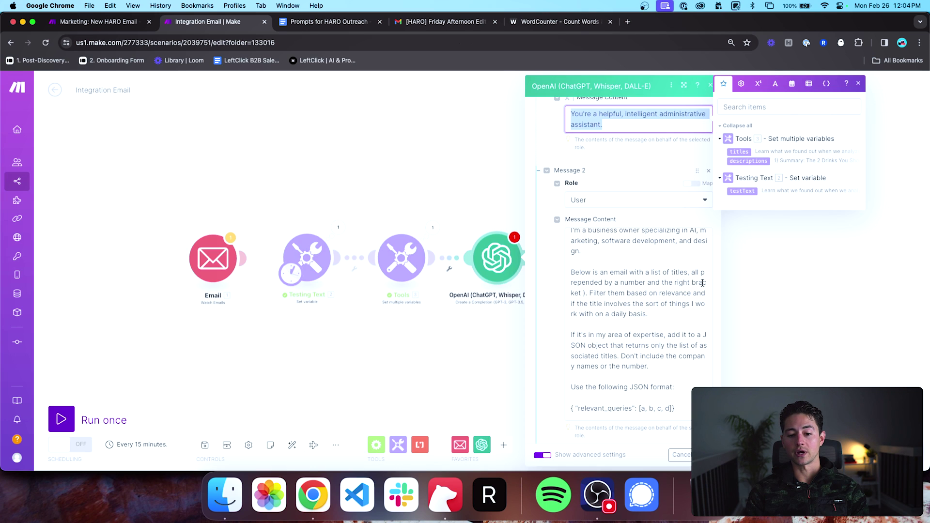
{"action": "left_click", "coordinate": [583, 293]}
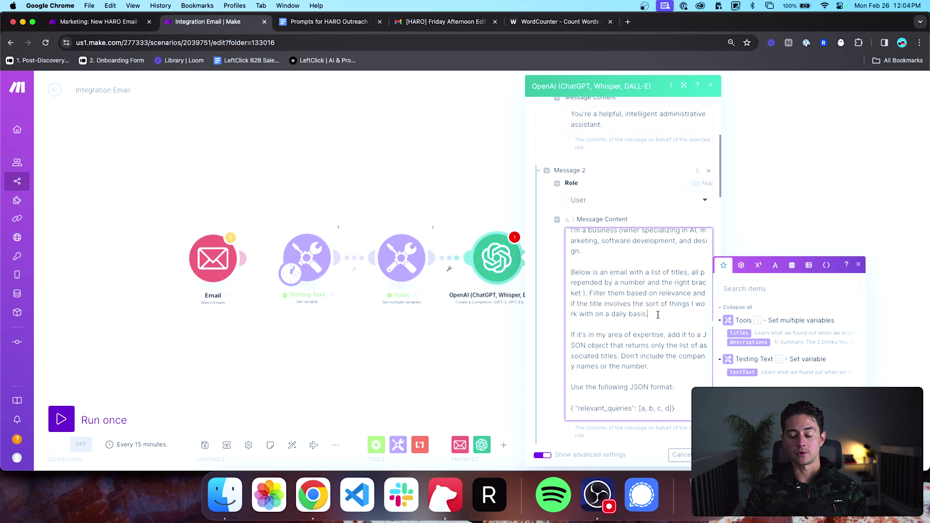
{"action": "scroll", "coordinate": [658, 315], "scroll_direction": "down", "scroll_amount": 3}
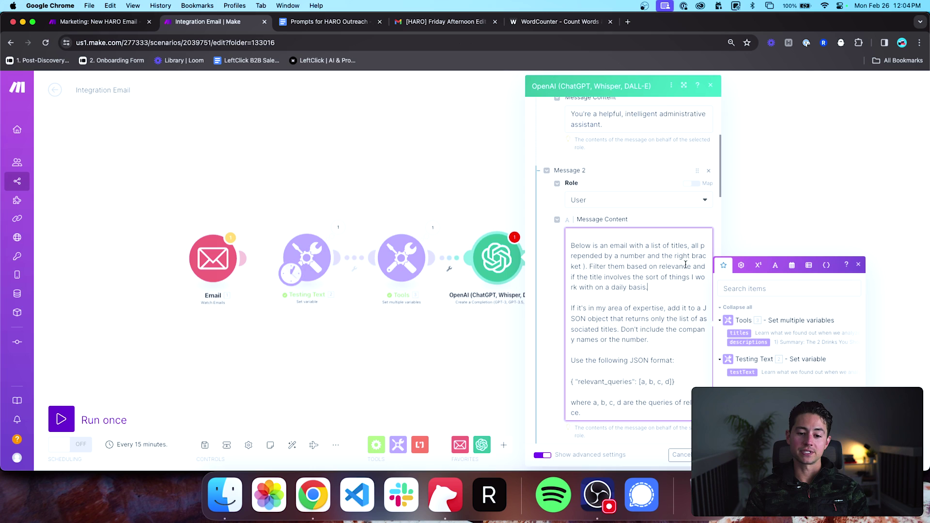
{"action": "scroll", "coordinate": [641, 289], "scroll_direction": "up", "scroll_amount": 2}
{"action": "scroll", "coordinate": [614, 308], "scroll_direction": "down", "scroll_amount": 2}
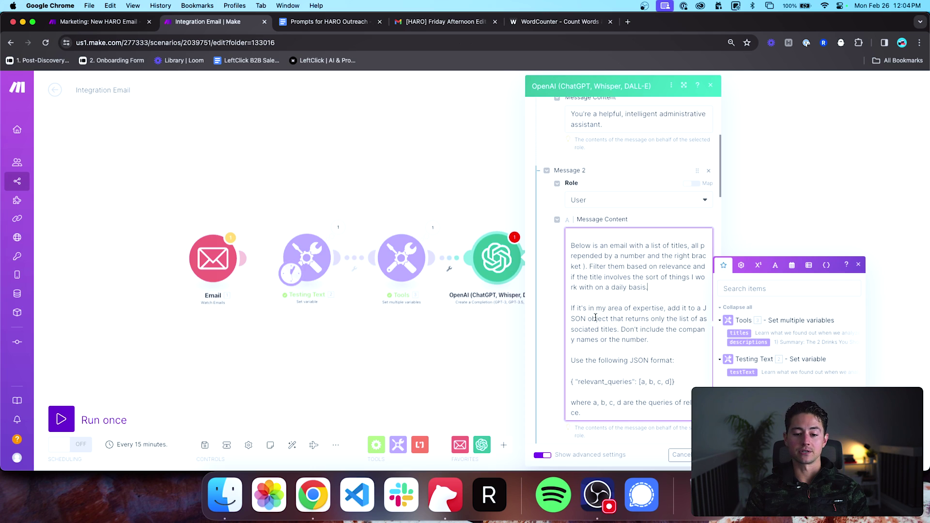
{"action": "scroll", "coordinate": [679, 327], "scroll_direction": "down", "scroll_amount": 2}
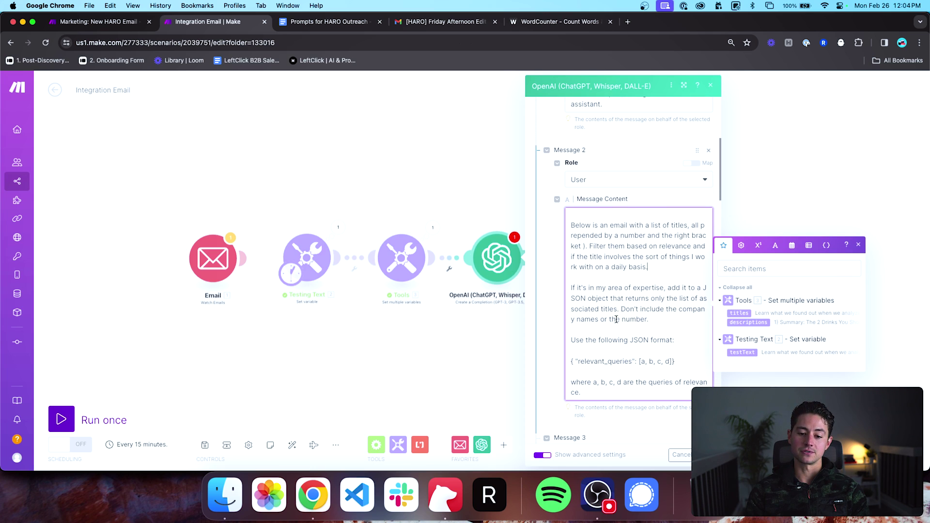
{"action": "left_click_drag", "start_coordinate": [680, 320], "coordinate": [620, 314]}
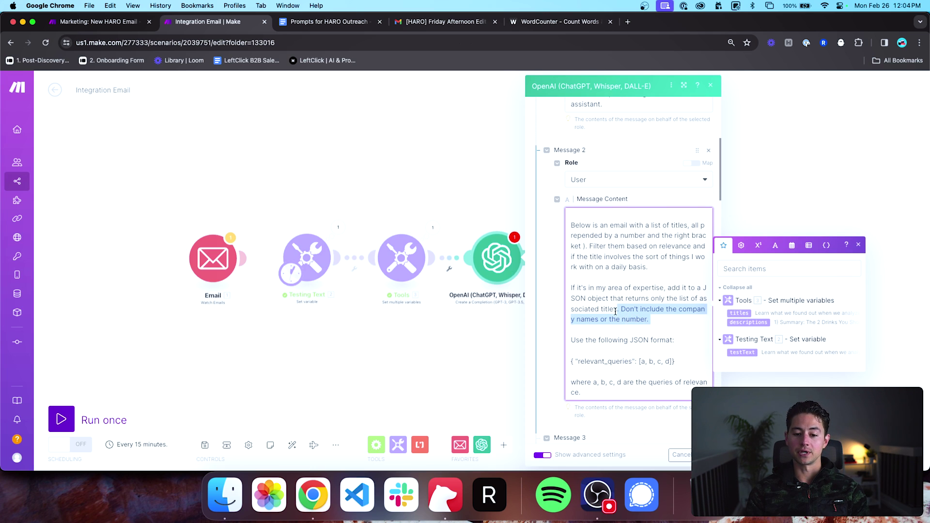
{"action": "left_click", "coordinate": [682, 333]}
{"action": "scroll", "coordinate": [678, 332], "scroll_direction": "down", "scroll_amount": 5}
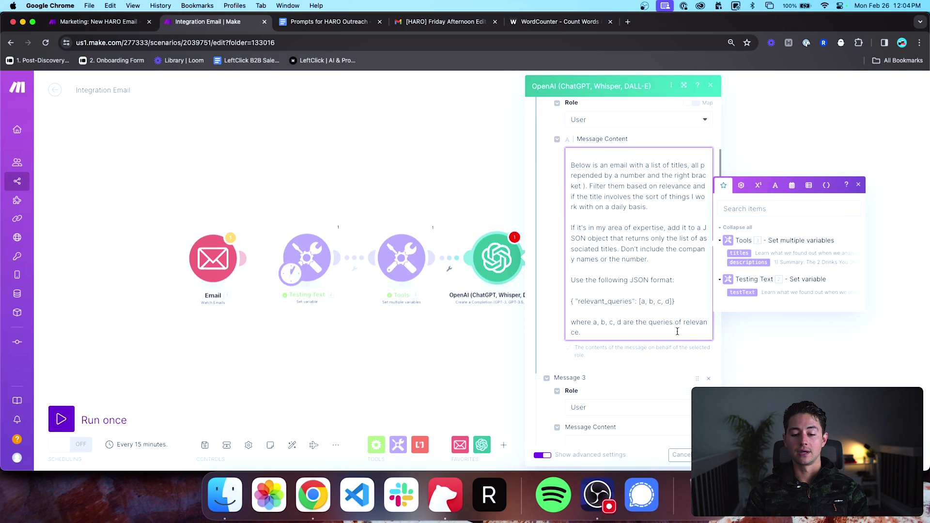
{"action": "triple_click", "coordinate": [635, 281]}
{"action": "scroll", "coordinate": [640, 313], "scroll_direction": "down", "scroll_amount": 1}
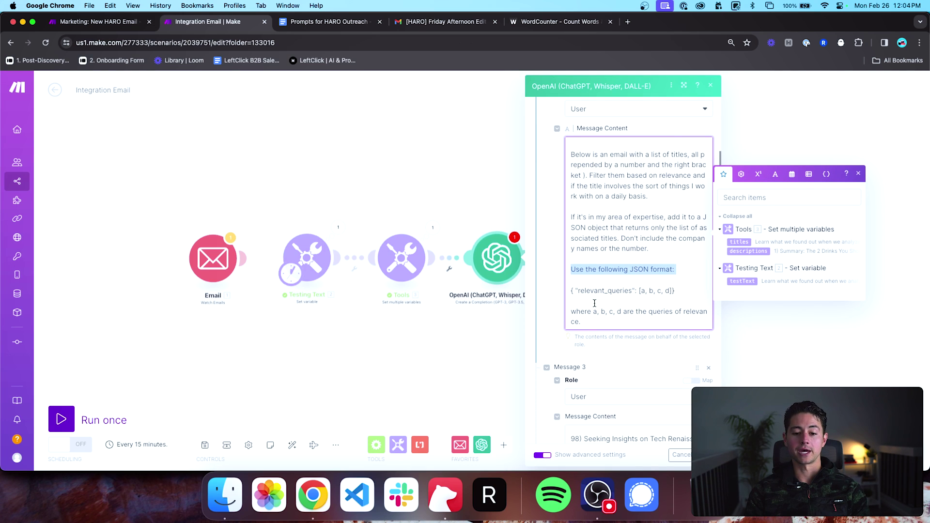
Step: Remove the space after the opening brace in the second message's relevant_queries JSON format
{"action": "left_click_drag", "start_coordinate": [571, 292], "coordinate": [679, 293]}
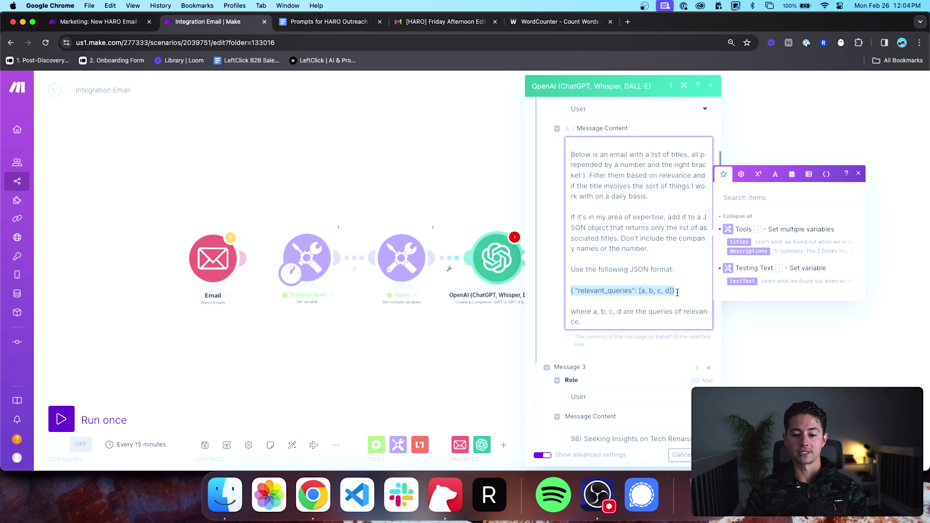
{"action": "left_click", "coordinate": [678, 292]}
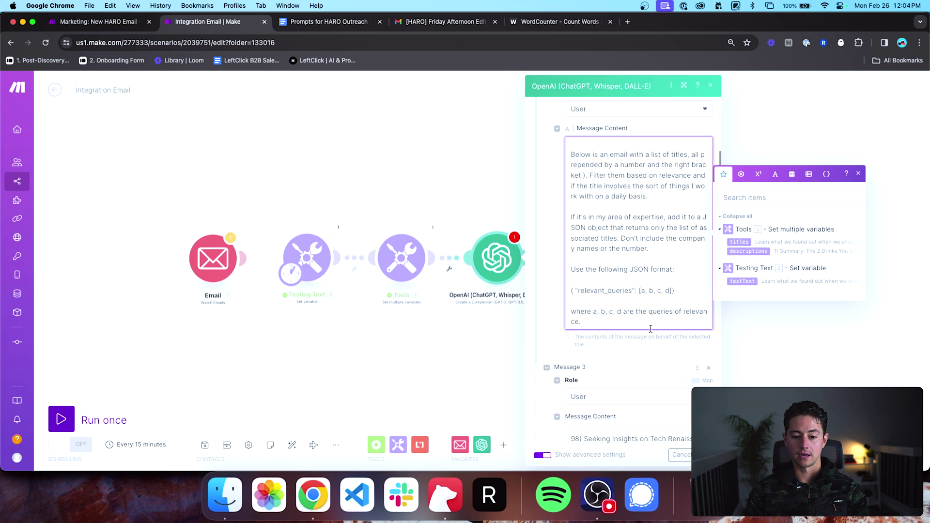
{"action": "left_click", "coordinate": [574, 291]}
{"action": "key", "text": "BackSpace"}
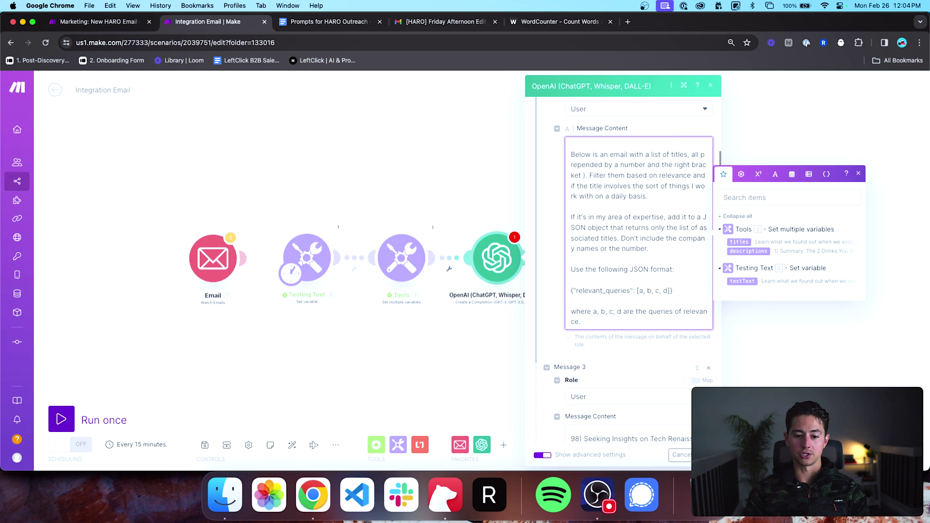
Step: Examine the relevant_queries key and its [a, b, c, d] array in the second message, and recheck the system message above it
{"action": "double_click", "coordinate": [607, 293]}
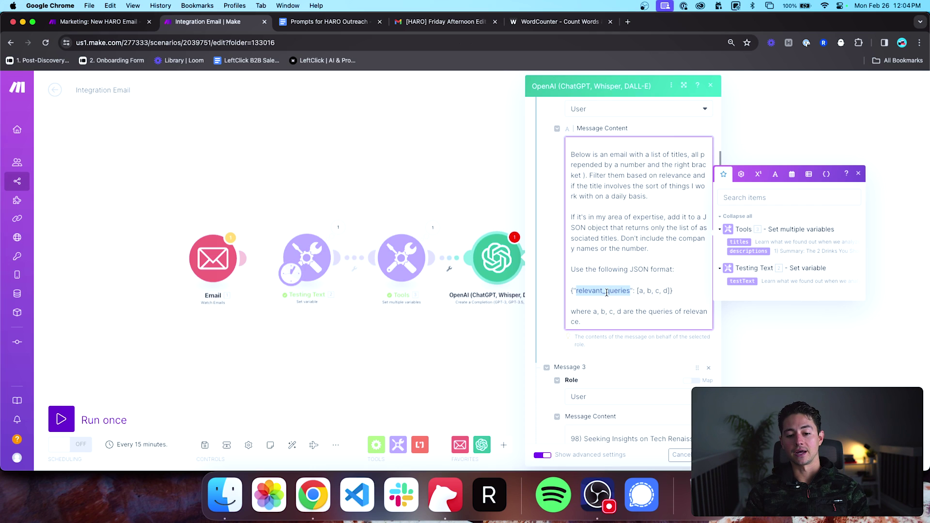
{"action": "left_click", "coordinate": [635, 293]}
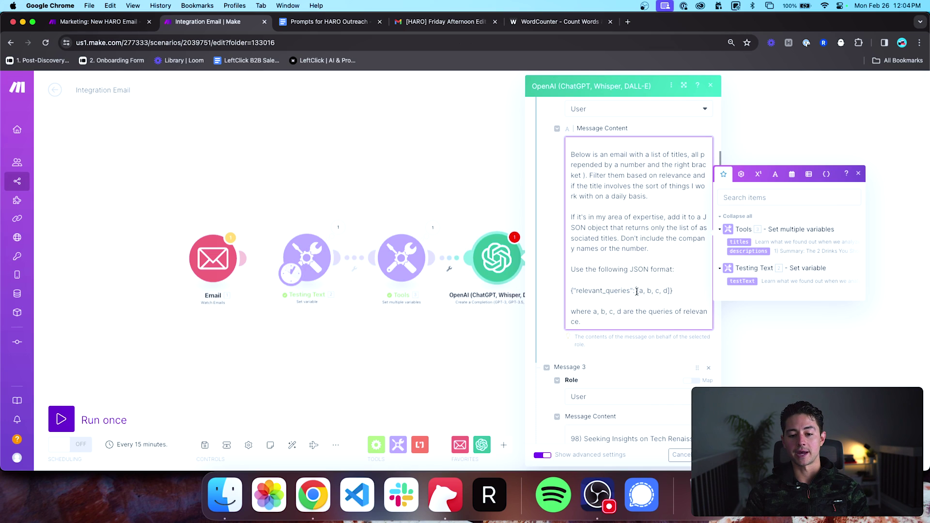
{"action": "left_click_drag", "start_coordinate": [638, 293], "coordinate": [669, 293]}
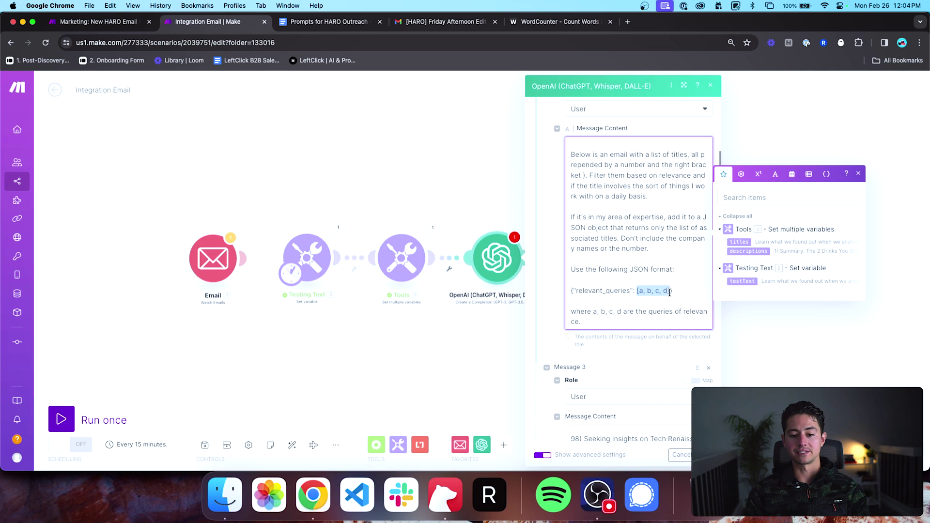
{"action": "left_click", "coordinate": [640, 291]}
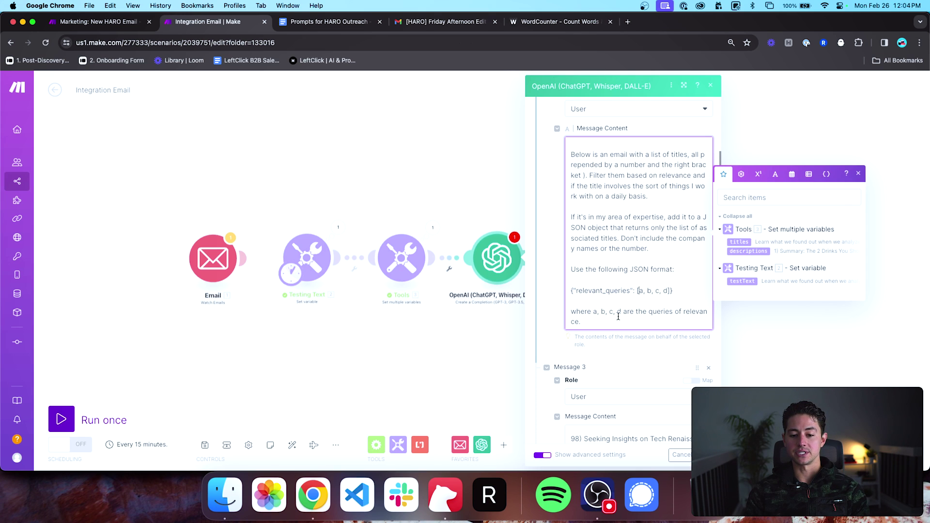
{"action": "scroll", "coordinate": [618, 316], "scroll_direction": "down", "scroll_amount": 5}
{"action": "scroll", "coordinate": [581, 315], "scroll_direction": "up", "scroll_amount": 20}
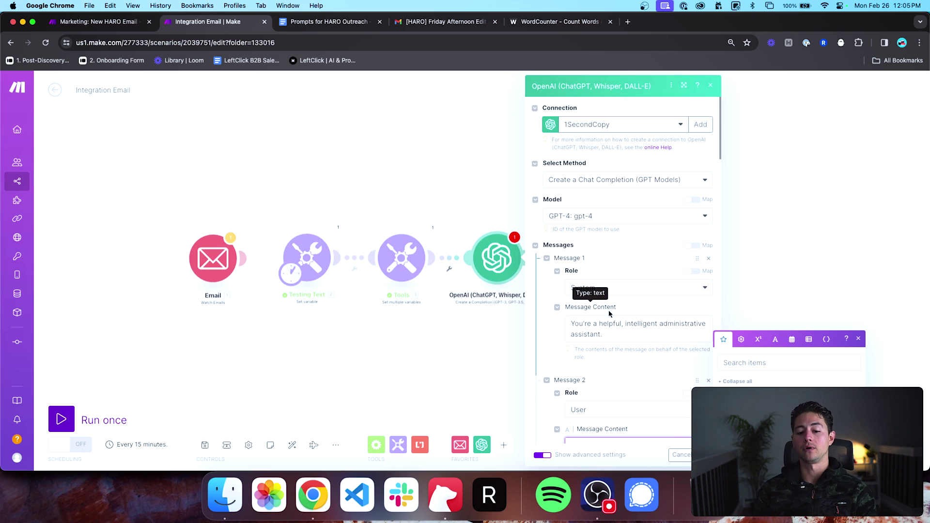
{"action": "left_click", "coordinate": [551, 337]}
{"action": "scroll", "coordinate": [551, 337], "scroll_direction": "down", "scroll_amount": 4}
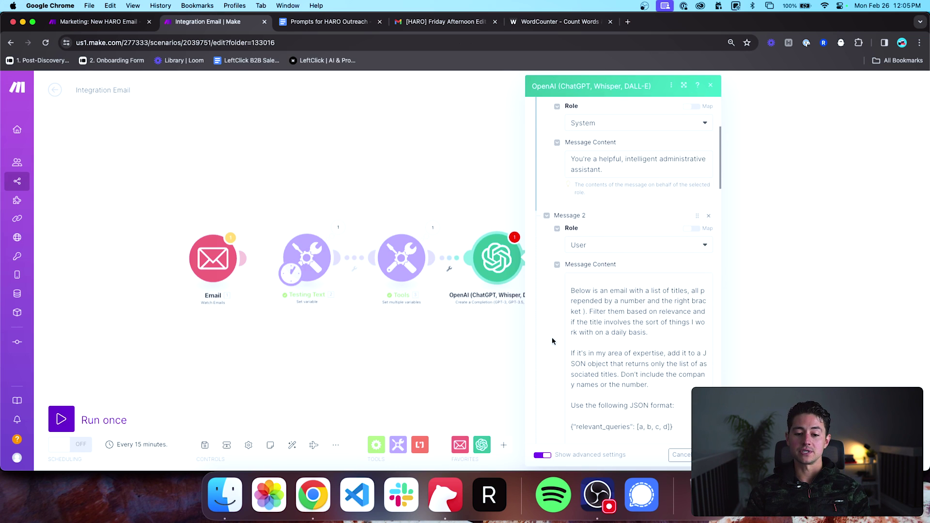
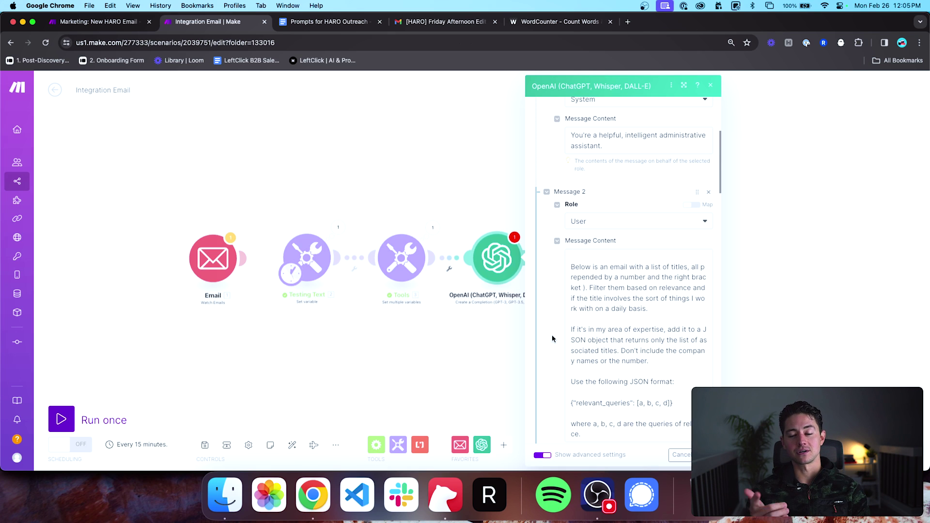
Step: Review the sample title index in the third message from the INDEX heading through the Travel queries
{"action": "scroll", "coordinate": [551, 338], "scroll_direction": "down", "scroll_amount": 4}
{"action": "scroll", "coordinate": [555, 231], "scroll_direction": "down", "scroll_amount": 2}
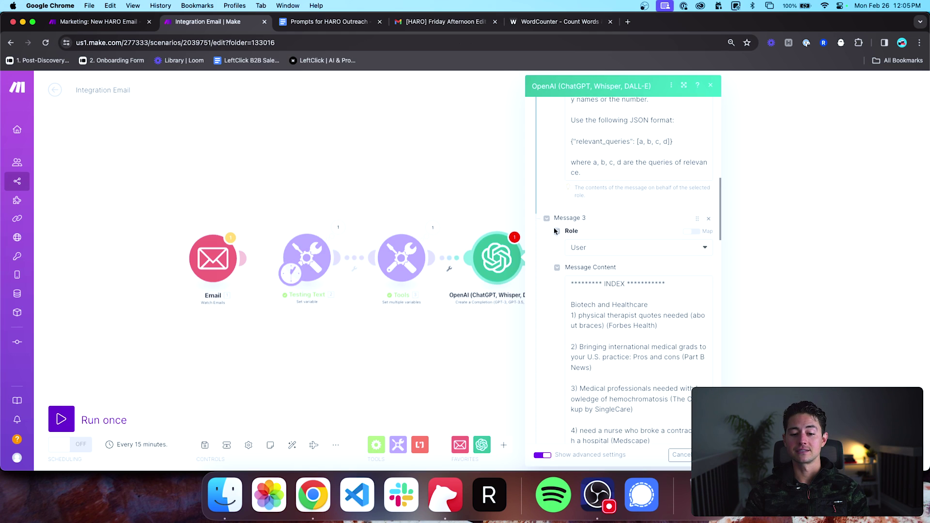
{"action": "scroll", "coordinate": [549, 255], "scroll_direction": "down", "scroll_amount": 2}
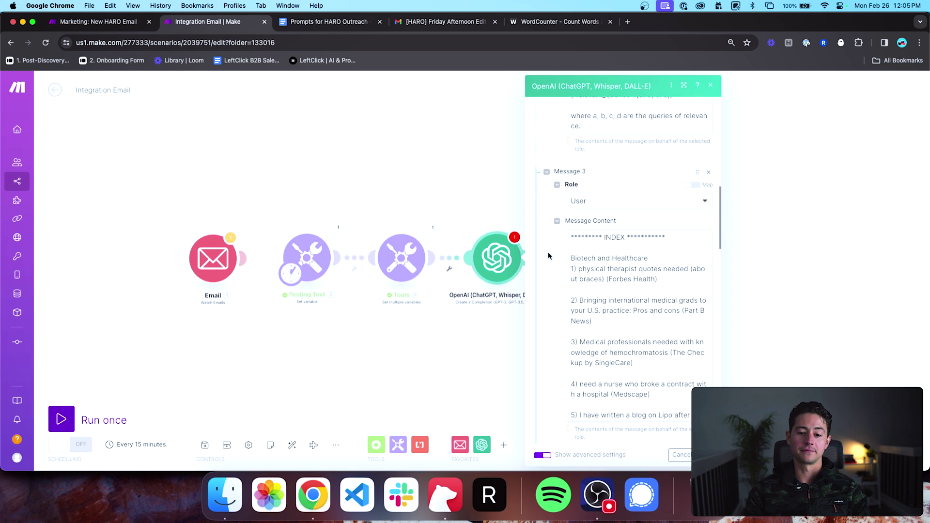
{"action": "scroll", "coordinate": [607, 240], "scroll_direction": "down", "scroll_amount": 1}
{"action": "scroll", "coordinate": [617, 250], "scroll_direction": "down", "scroll_amount": 8}
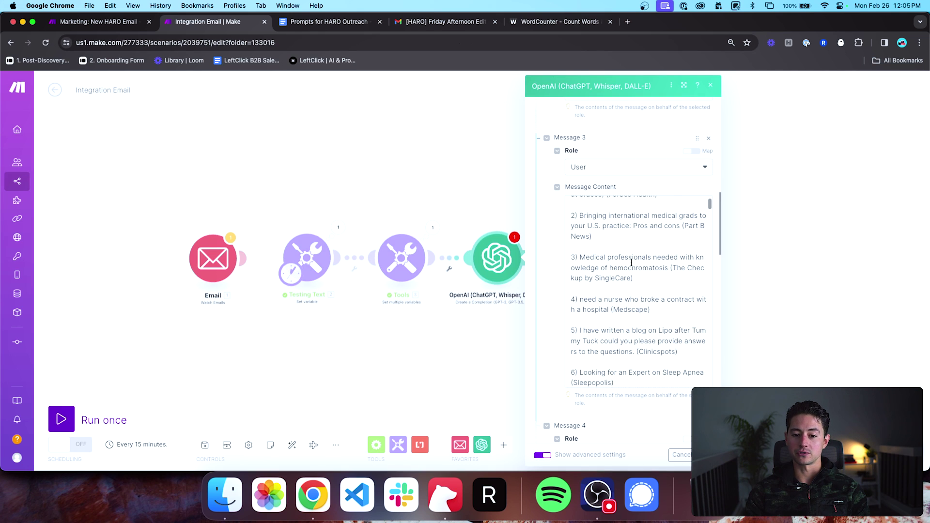
{"action": "scroll", "coordinate": [631, 263], "scroll_direction": "down", "scroll_amount": 2}
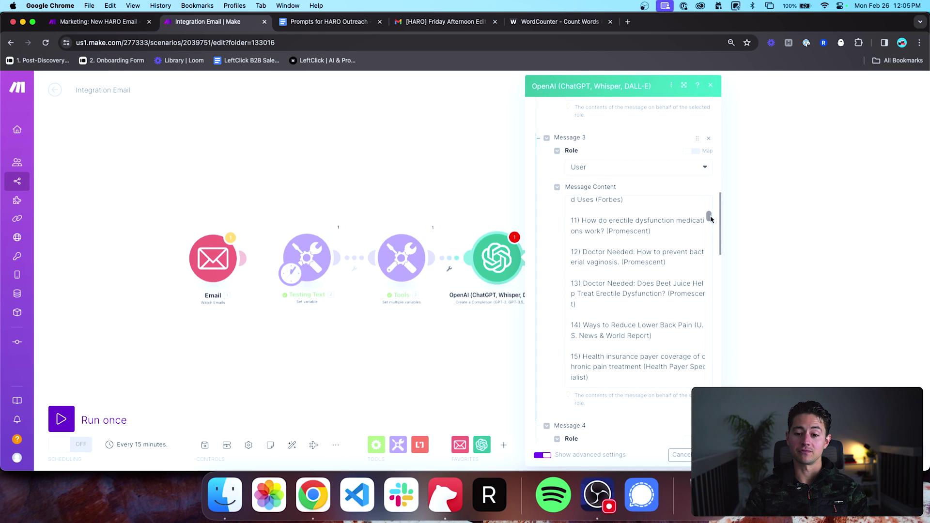
{"action": "left_click_drag", "start_coordinate": [710, 216], "coordinate": [710, 203]}
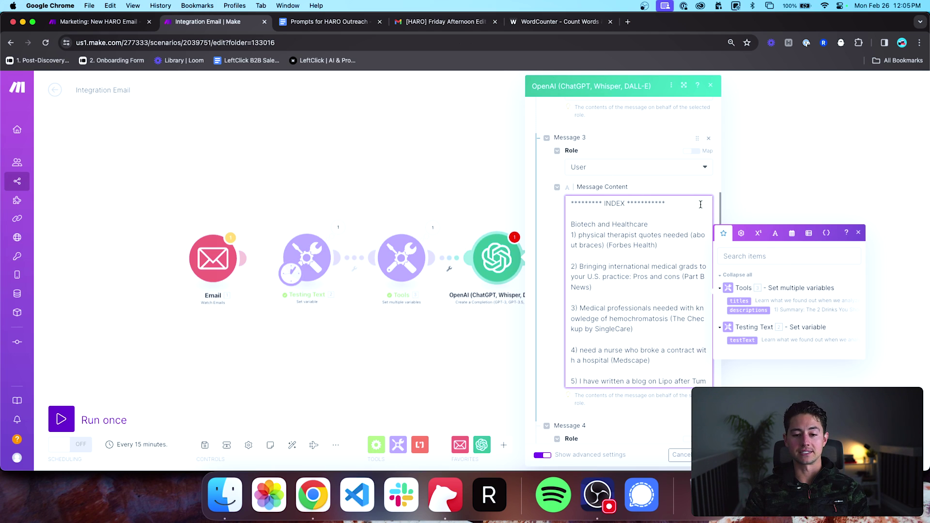
{"action": "triple_click", "coordinate": [676, 208]}
{"action": "scroll", "coordinate": [695, 203], "scroll_direction": "down", "scroll_amount": 20}
{"action": "scroll", "coordinate": [696, 203], "scroll_direction": "down", "scroll_amount": 20}
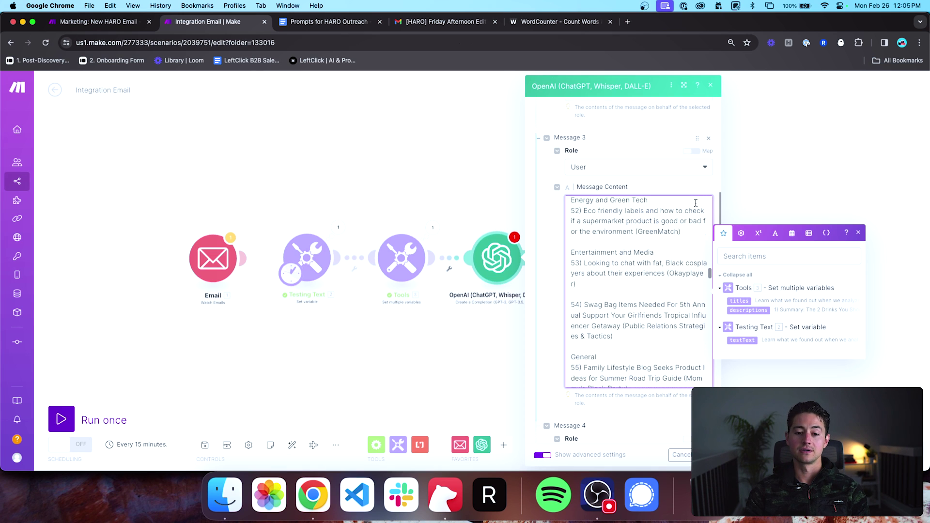
{"action": "scroll", "coordinate": [671, 234], "scroll_direction": "down", "scroll_amount": 20}
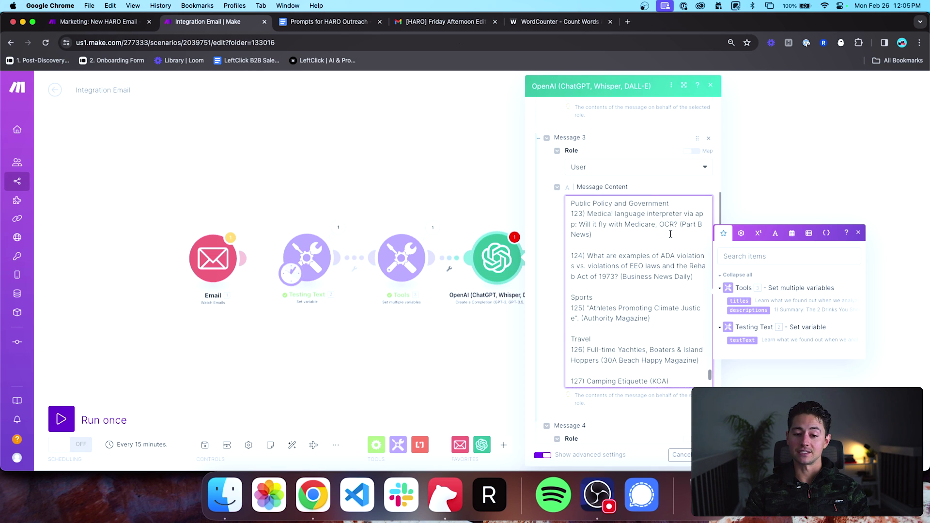
{"action": "scroll", "coordinate": [577, 218], "scroll_direction": "up", "scroll_amount": 3}
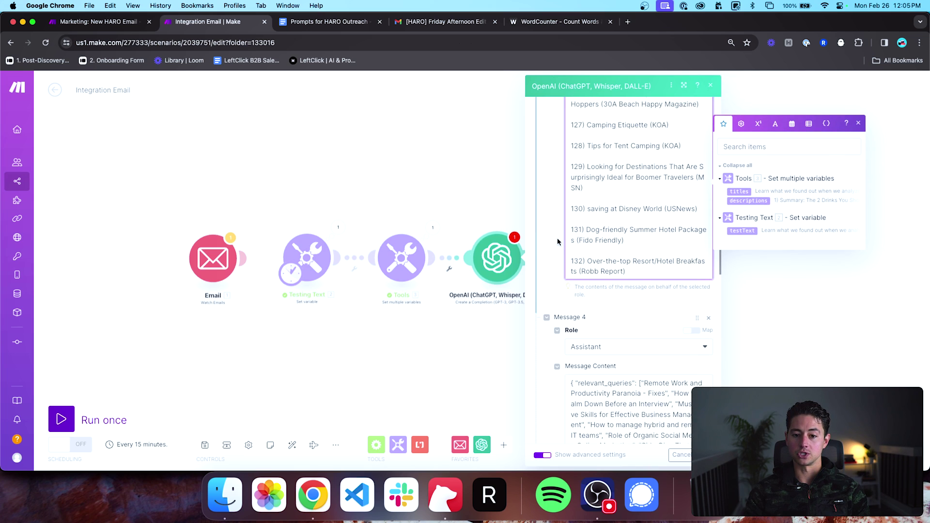
{"action": "scroll", "coordinate": [559, 221], "scroll_direction": "down", "scroll_amount": 1}
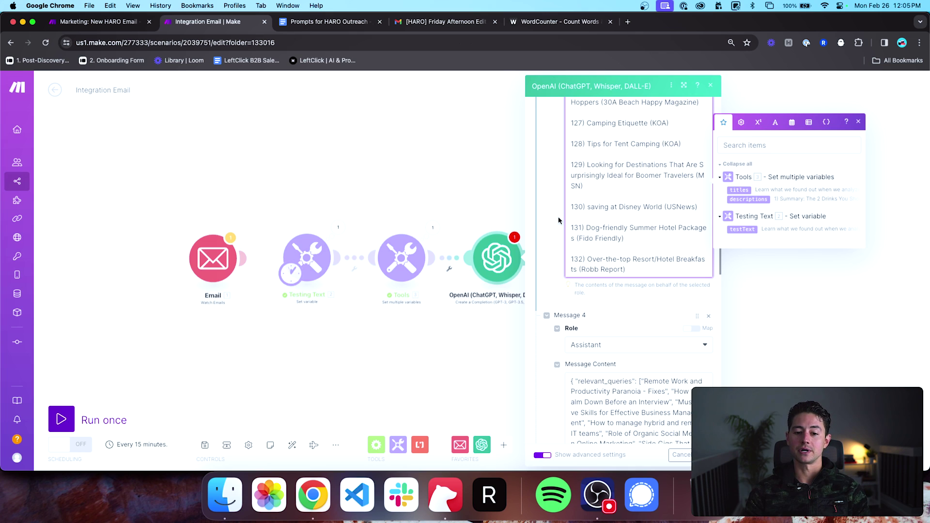
Step: Examine the sample relevant_queries JSON in the fourth message, which has the Assistant role
{"action": "scroll", "coordinate": [557, 221], "scroll_direction": "down", "scroll_amount": 7}
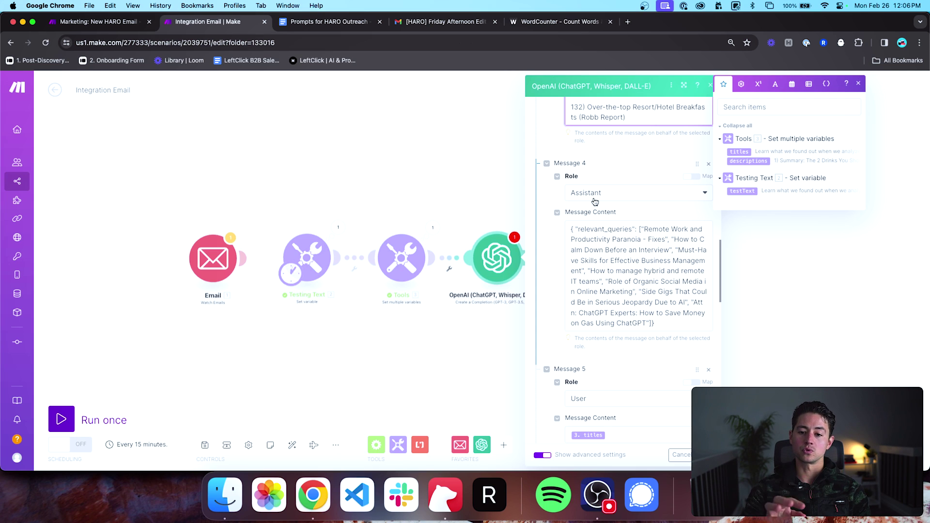
{"action": "left_click", "coordinate": [575, 230]}
{"action": "double_click", "coordinate": [659, 228]}
{"action": "left_click_drag", "start_coordinate": [675, 239], "coordinate": [684, 240]}
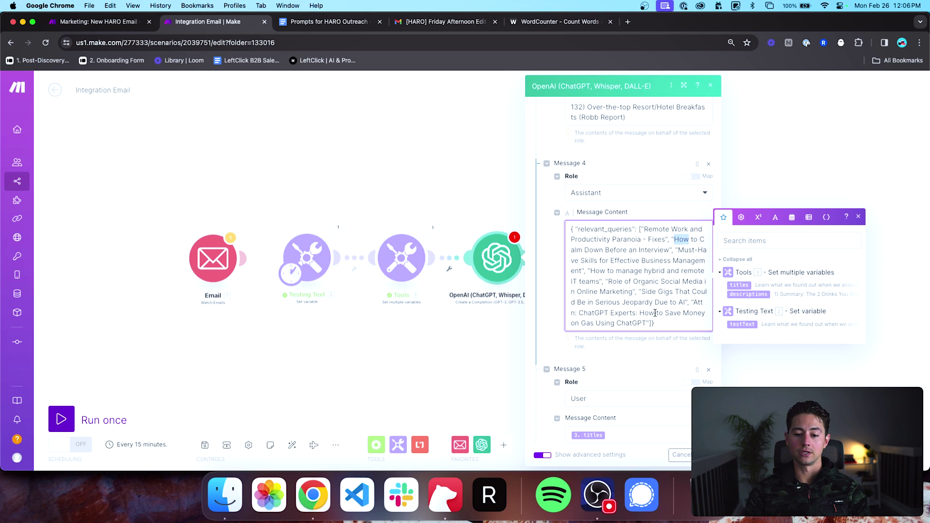
{"action": "left_click_drag", "start_coordinate": [654, 326], "coordinate": [570, 228]}
{"action": "left_click", "coordinate": [552, 254]}
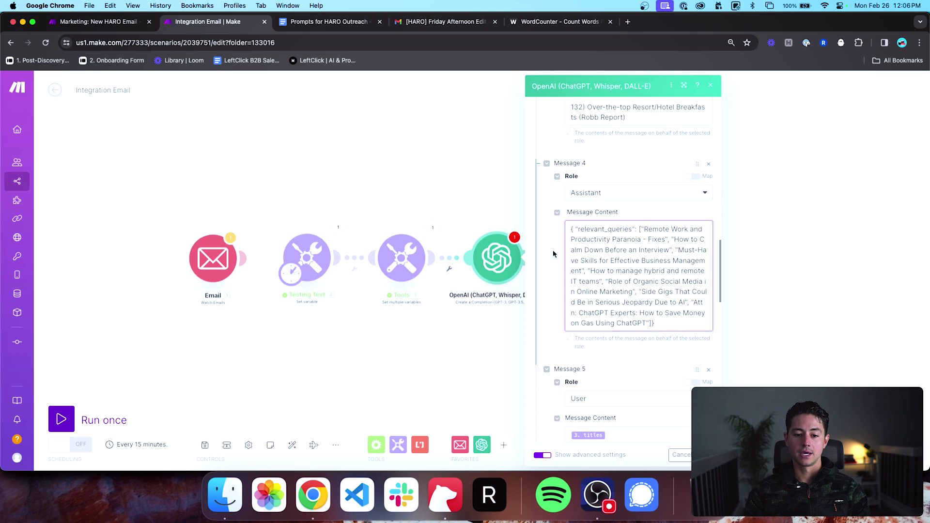
Step: Review the fifth message's User role and its mapped titles variable, and close the OpenAI module settings
{"action": "scroll", "coordinate": [552, 255], "scroll_direction": "down", "scroll_amount": 2}
{"action": "scroll", "coordinate": [553, 255], "scroll_direction": "down", "scroll_amount": 2}
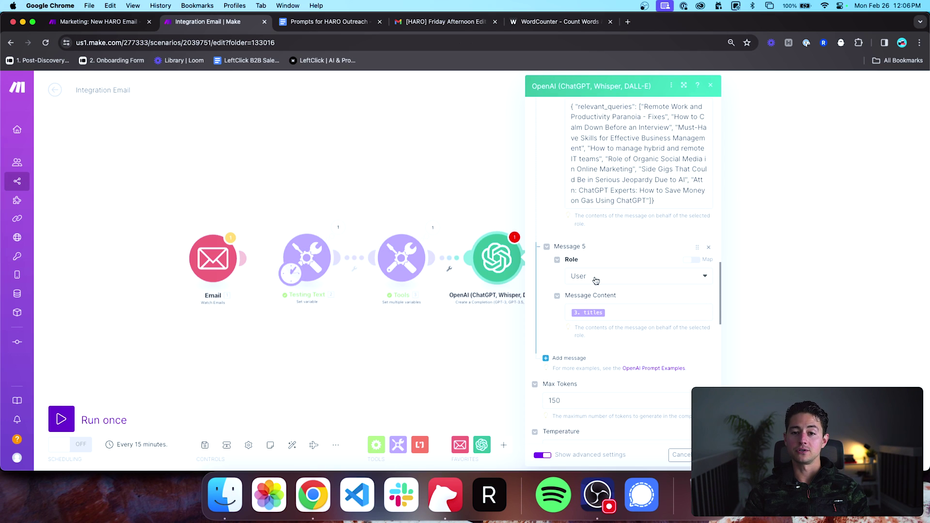
{"action": "left_click", "coordinate": [611, 314]}
{"action": "left_click_drag", "start_coordinate": [612, 314], "coordinate": [569, 313]}
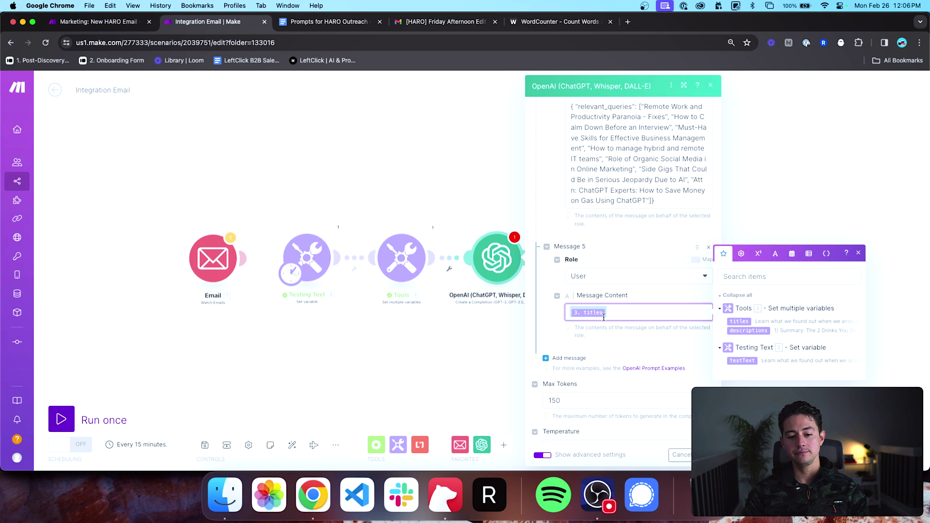
{"action": "left_click", "coordinate": [619, 342]}
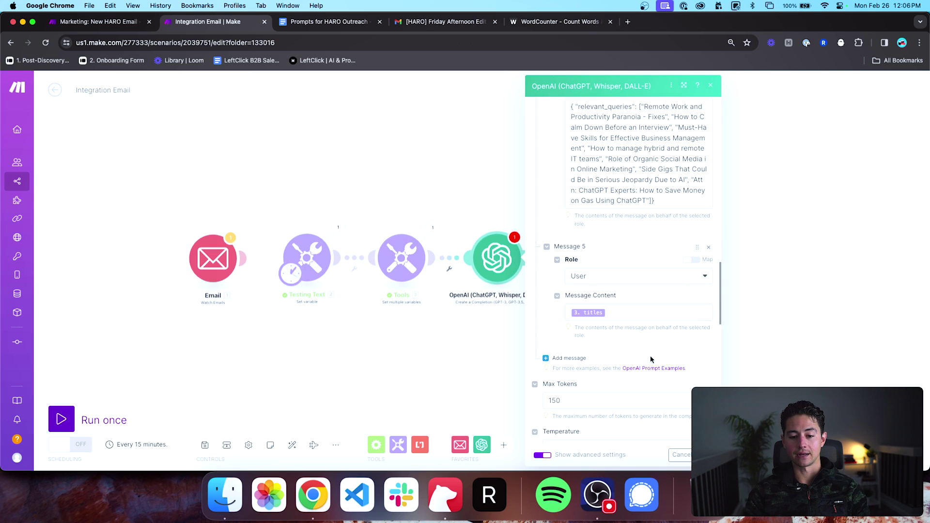
{"action": "scroll", "coordinate": [618, 343], "scroll_direction": "down", "scroll_amount": 2}
{"action": "key", "text": "Escape"}
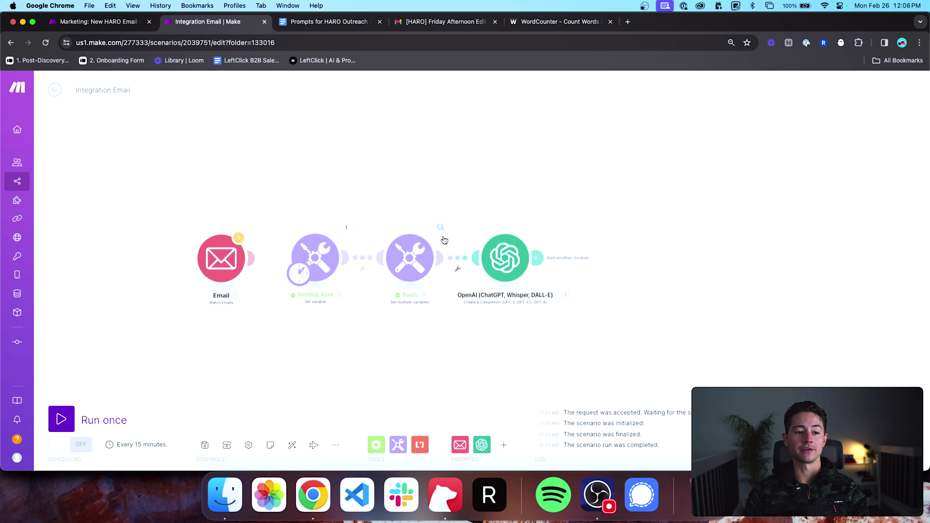
Step: Inspect the testText value in the Testing Text module's output, including the start of its query index
{"action": "left_click", "coordinate": [347, 228]}
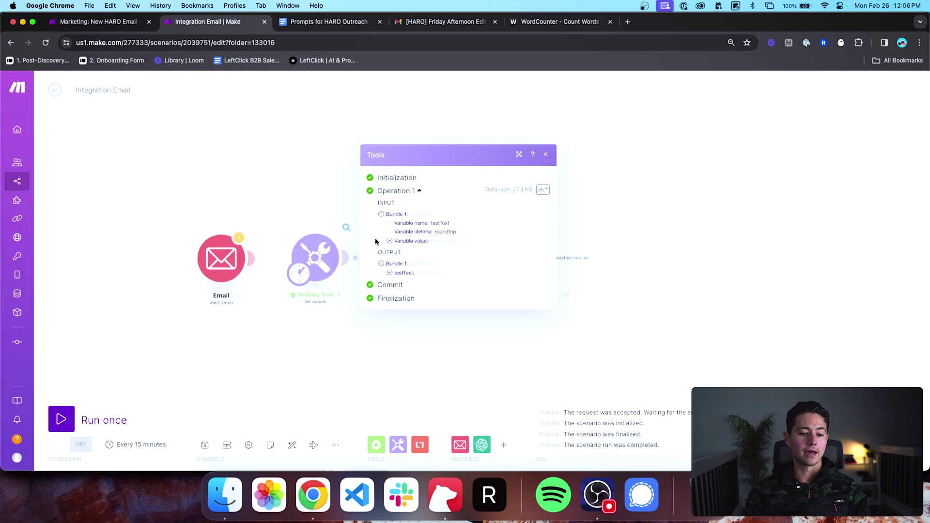
{"action": "left_click", "coordinate": [400, 271]}
{"action": "scroll", "coordinate": [413, 291], "scroll_direction": "down", "scroll_amount": 1}
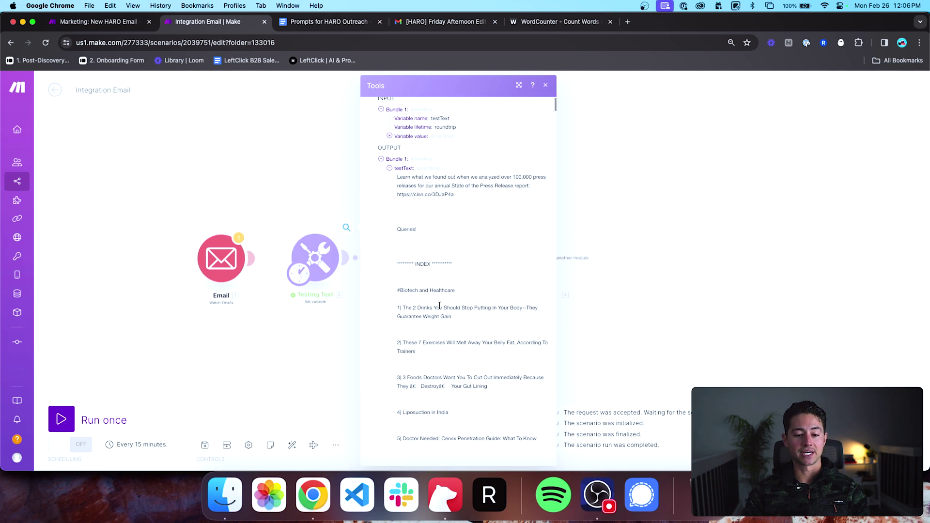
{"action": "left_click", "coordinate": [603, 205]}
Step: Run the scenario once and expand the OpenAI module's output down to the first choice's message content
{"action": "left_click", "coordinate": [61, 419]}
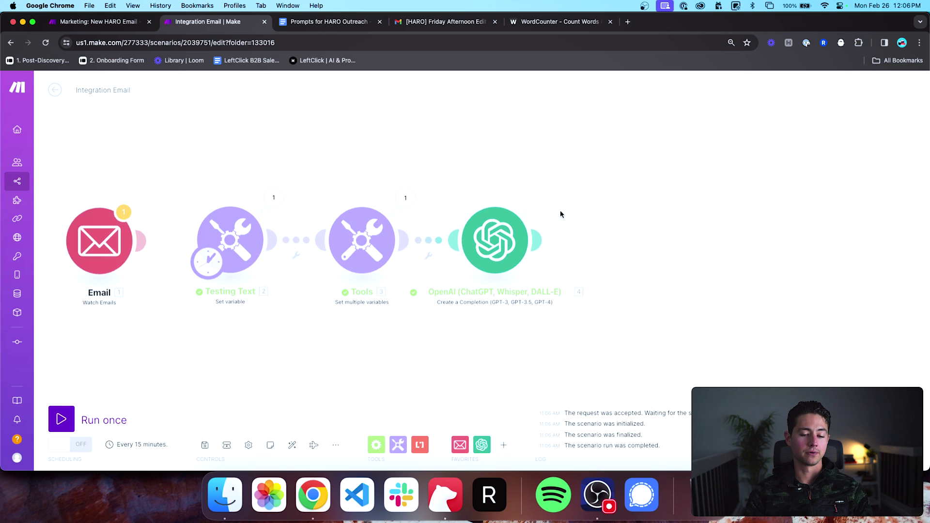
{"action": "left_click", "coordinate": [538, 198]}
{"action": "left_click", "coordinate": [587, 282]}
{"action": "left_click", "coordinate": [596, 291]}
{"action": "left_click", "coordinate": [618, 310]}
{"action": "scroll", "coordinate": [652, 268], "scroll_direction": "down", "scroll_amount": 2}
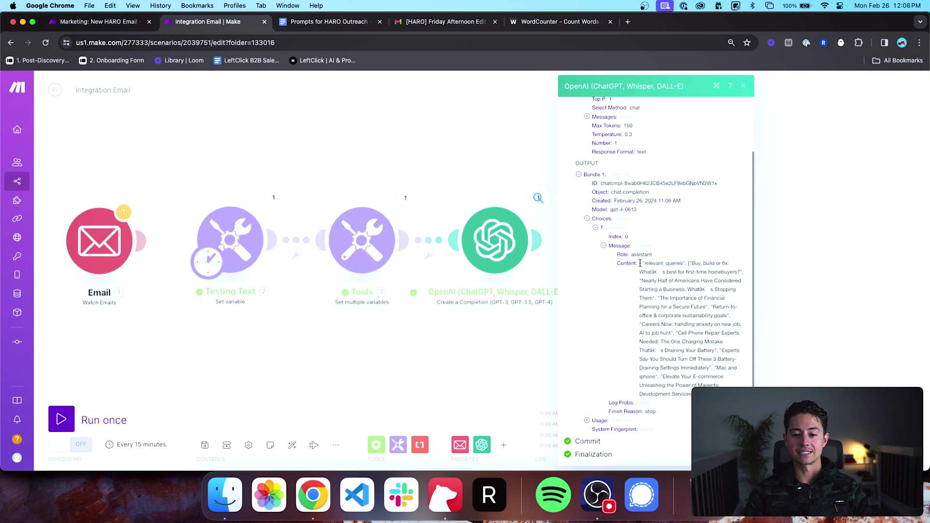
Step: Examine the relevant_queries titles in the returned message content, including the cell phone repair query, and close the output
{"action": "left_click_drag", "start_coordinate": [640, 263], "coordinate": [649, 404]}
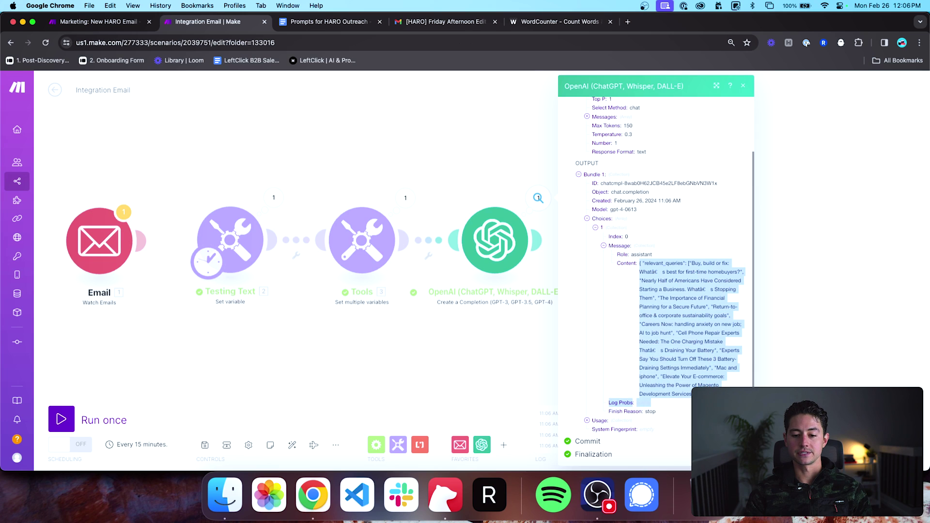
{"action": "left_click", "coordinate": [655, 273]}
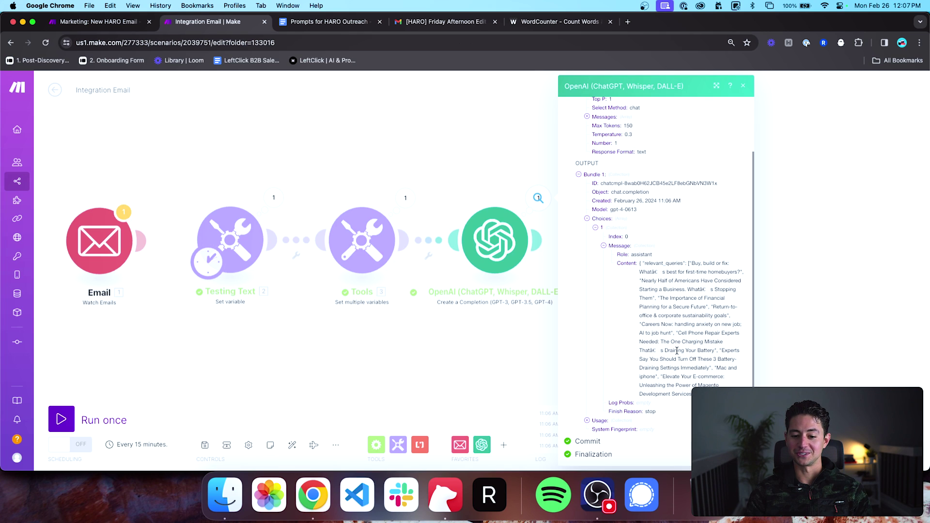
{"action": "left_click_drag", "start_coordinate": [715, 352], "coordinate": [682, 331]}
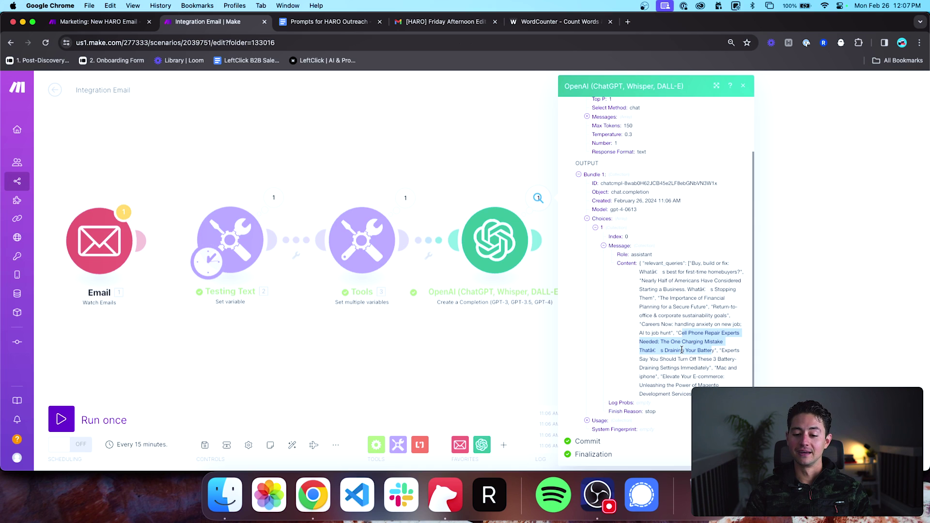
{"action": "left_click", "coordinate": [682, 350]}
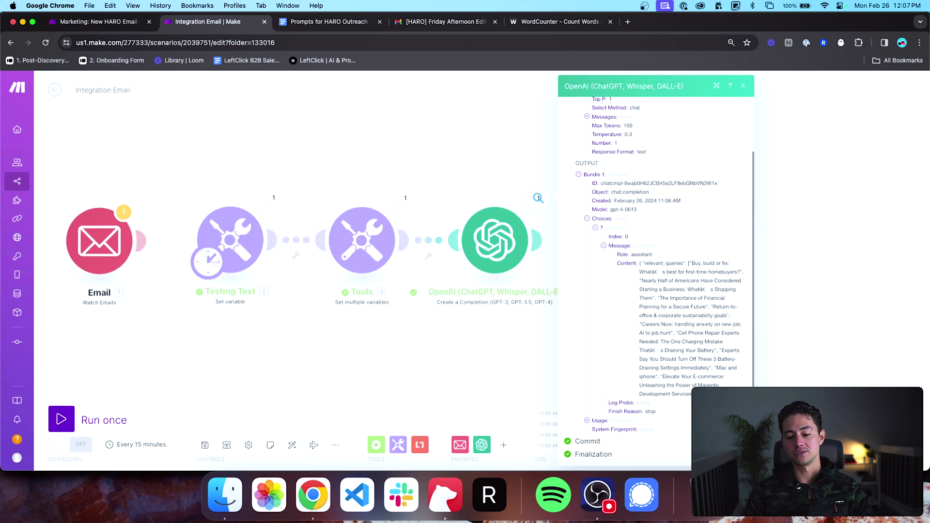
{"action": "left_click_drag", "start_coordinate": [697, 395], "coordinate": [640, 265]}
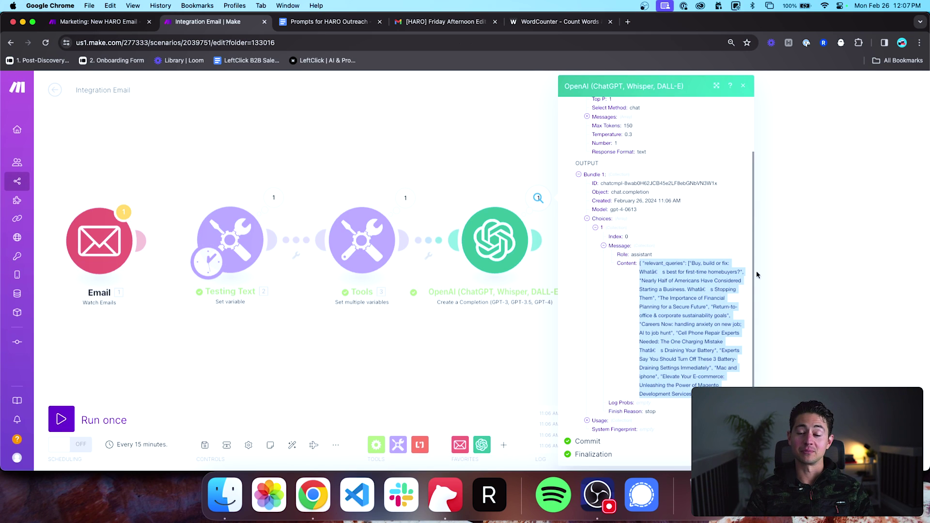
{"action": "left_click", "coordinate": [797, 264]}
Step: Rename the OpenAI module as Extract Relevant Titles
{"action": "left_click_drag", "start_coordinate": [798, 264], "coordinate": [736, 266]}
{"action": "scroll", "coordinate": [737, 266], "scroll_direction": "down", "scroll_amount": 3}
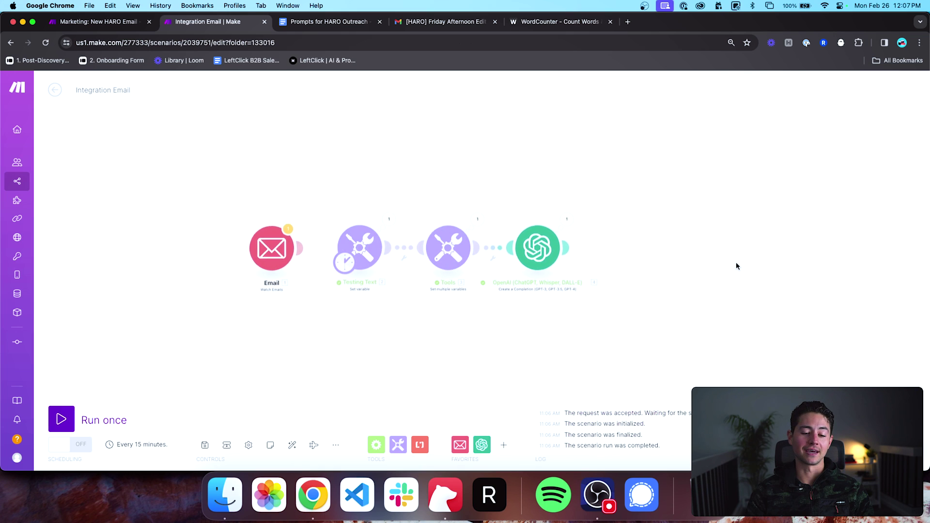
{"action": "right_click", "coordinate": [540, 253]}
{"action": "left_click", "coordinate": [563, 302]}
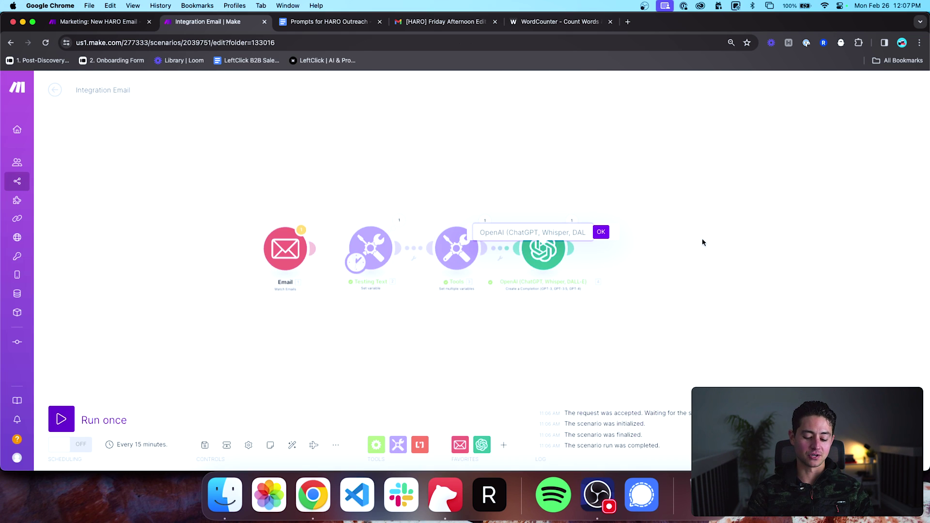
{"action": "type", "text": "Extract"}
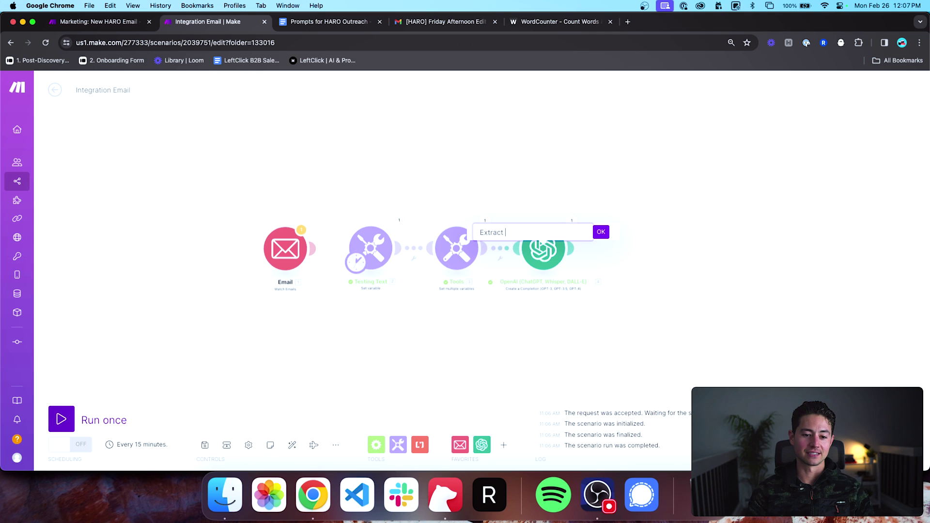
{"action": "type", "text": " Relevant Titles"}
{"action": "key", "text": "Return"}
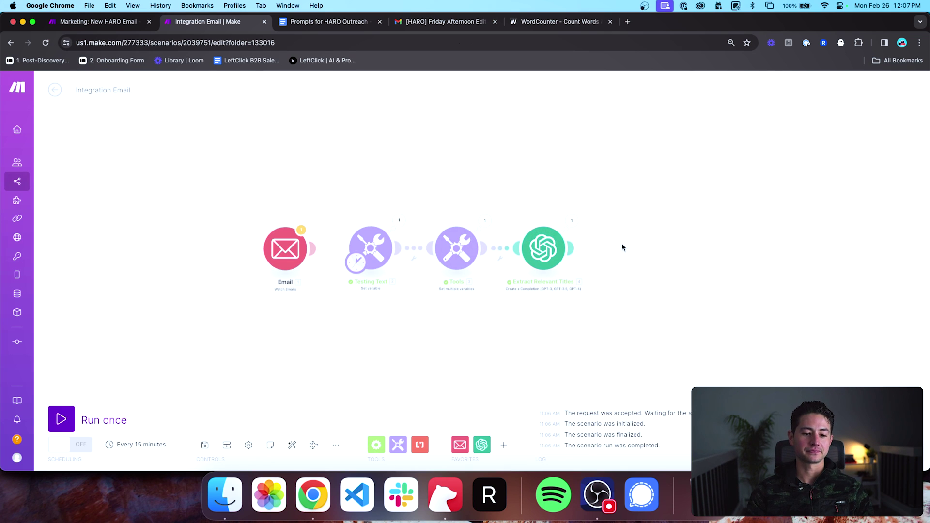
Step: Rename the set-multiple-variables Tools module as Set Title & Description
{"action": "right_click", "coordinate": [475, 256]}
{"action": "left_click", "coordinate": [493, 302]}
{"action": "type", "text": "Set Title & Descript"}
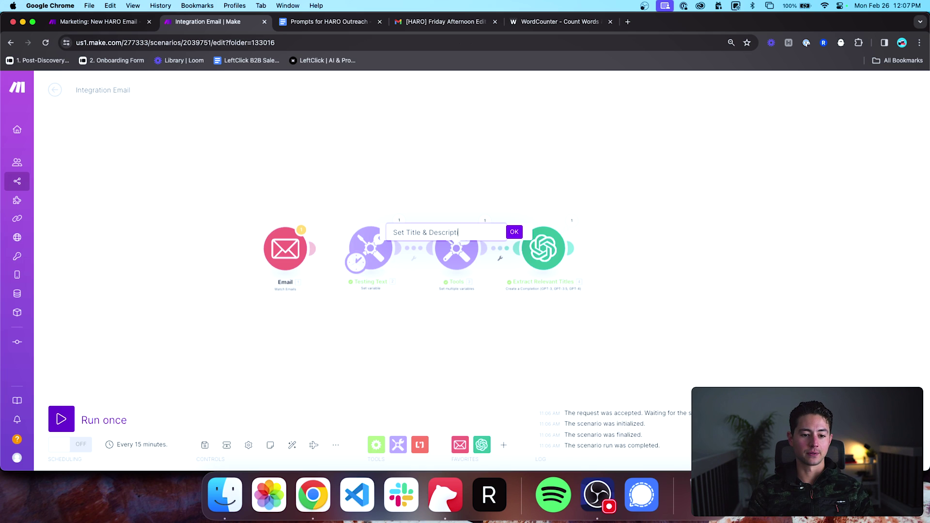
{"action": "type", "text": "ion"}
{"action": "key", "text": "Return"}
Step: Rename the scenario as How to Reach Out to HARO Queries Automatically & Build a Backlink Empire
{"action": "left_click", "coordinate": [105, 93]}
{"action": "key", "text": "super+a"}
{"action": "type", "text": "How to Reach Out to HARO Queries Automat"}
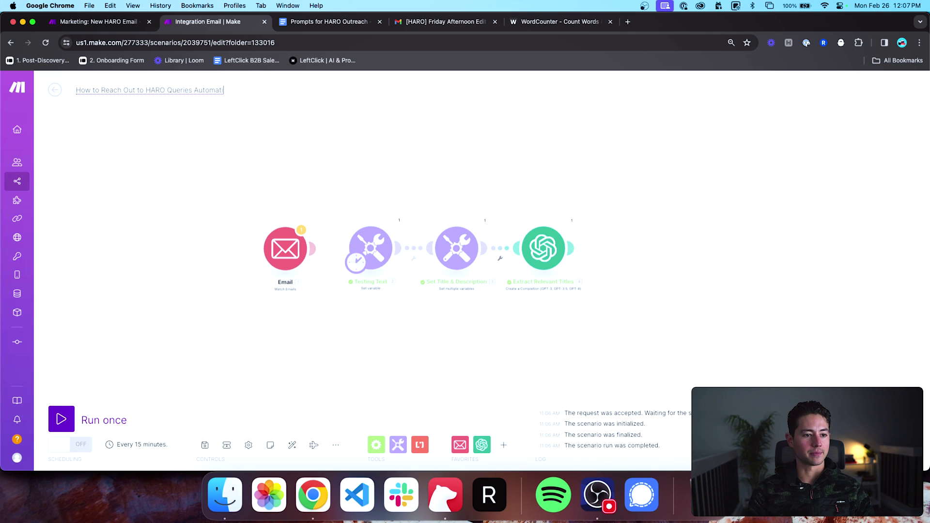
{"action": "type", "text": "ically & Build a Backlink Empire"}
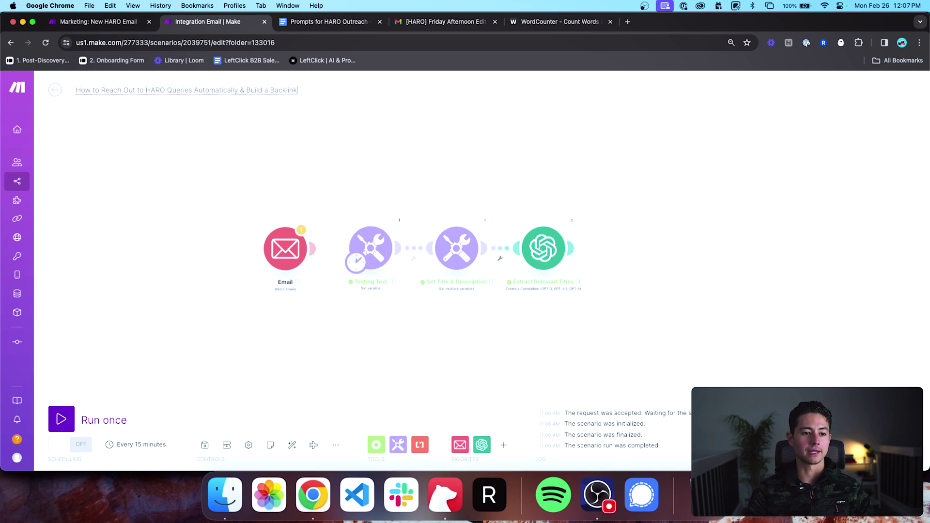
{"action": "key", "text": "Return"}
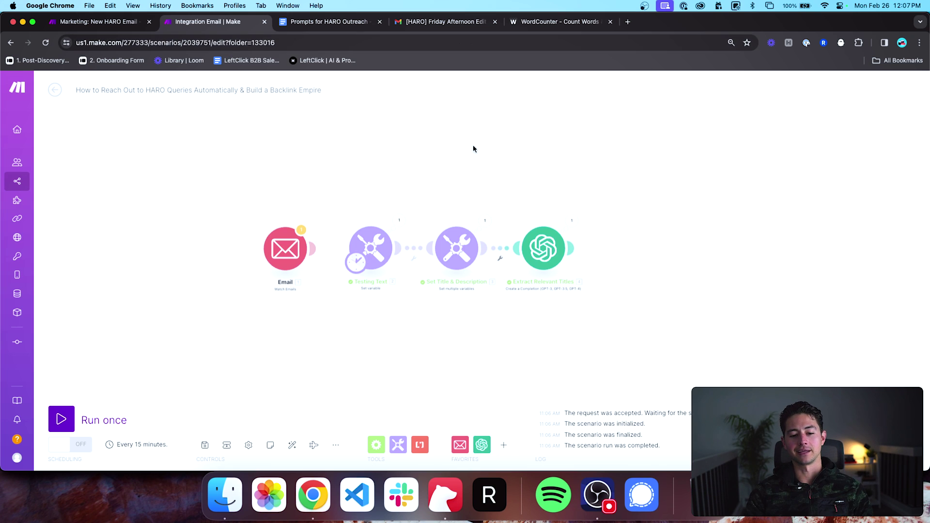
Step: Check the output of Set Title & Description, and expand the Extract Relevant Titles output down to its message content
{"action": "scroll", "coordinate": [484, 145], "scroll_direction": "right", "scroll_amount": 3}
{"action": "scroll", "coordinate": [492, 147], "scroll_direction": "up", "scroll_amount": 3}
{"action": "left_click_drag", "start_coordinate": [493, 146], "coordinate": [475, 127]}
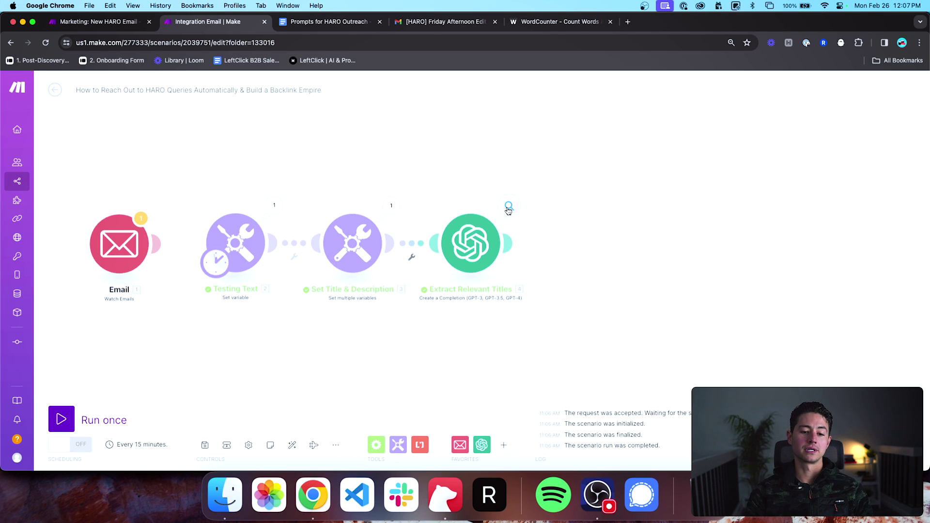
{"action": "left_click", "coordinate": [393, 218]}
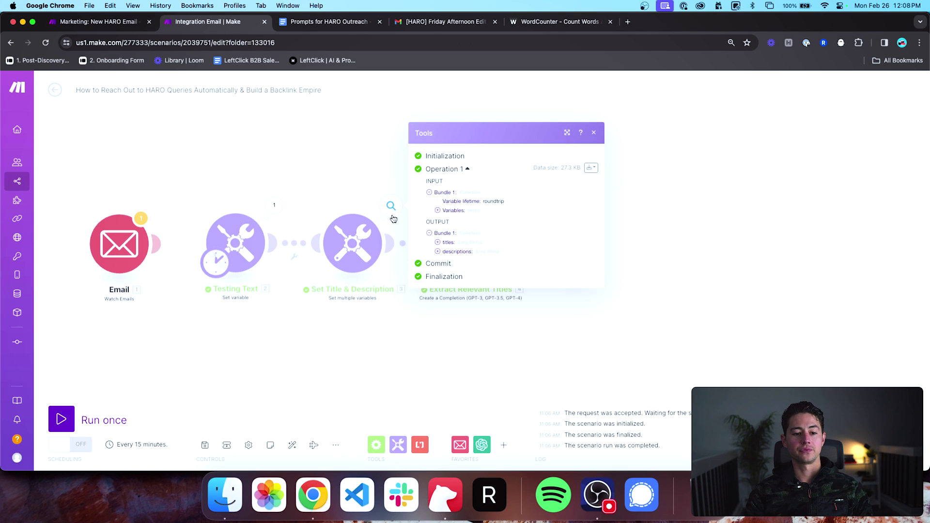
{"action": "left_click", "coordinate": [367, 179]}
{"action": "left_click", "coordinate": [507, 202]}
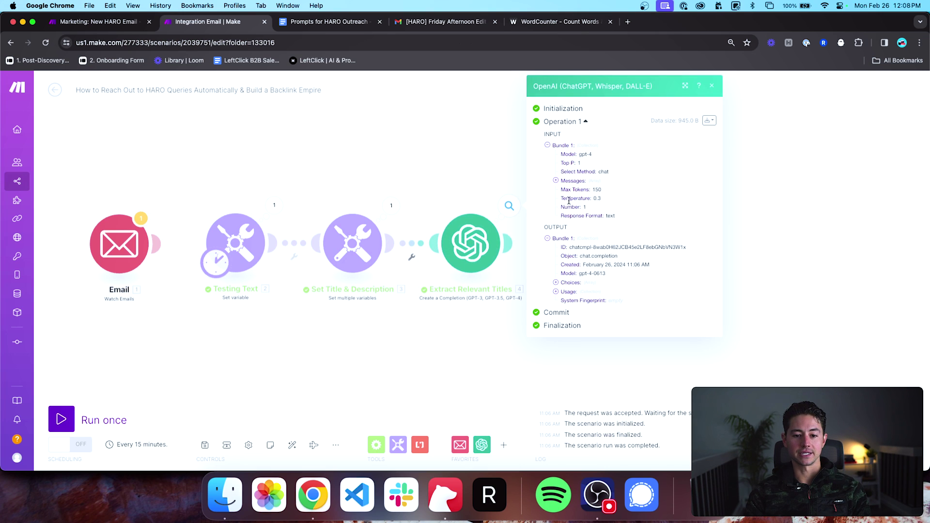
{"action": "left_click", "coordinate": [571, 283]}
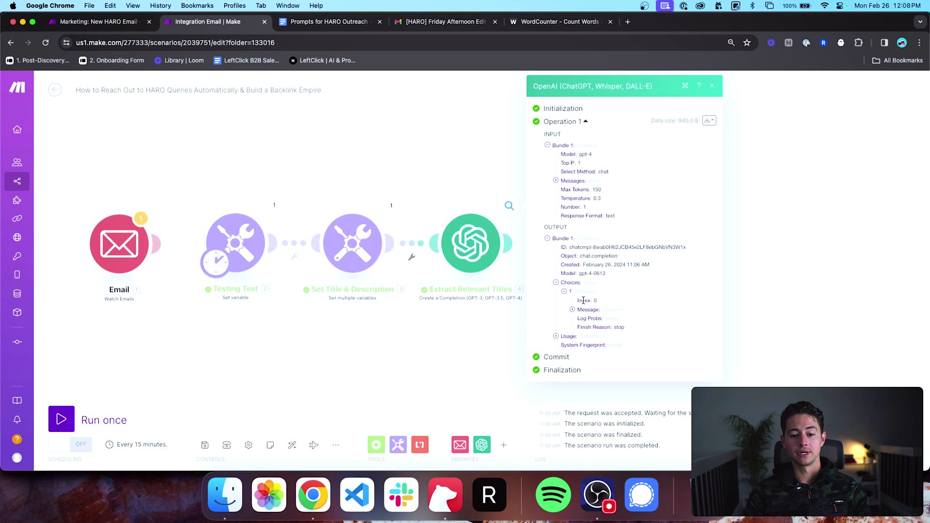
{"action": "left_click", "coordinate": [584, 311]}
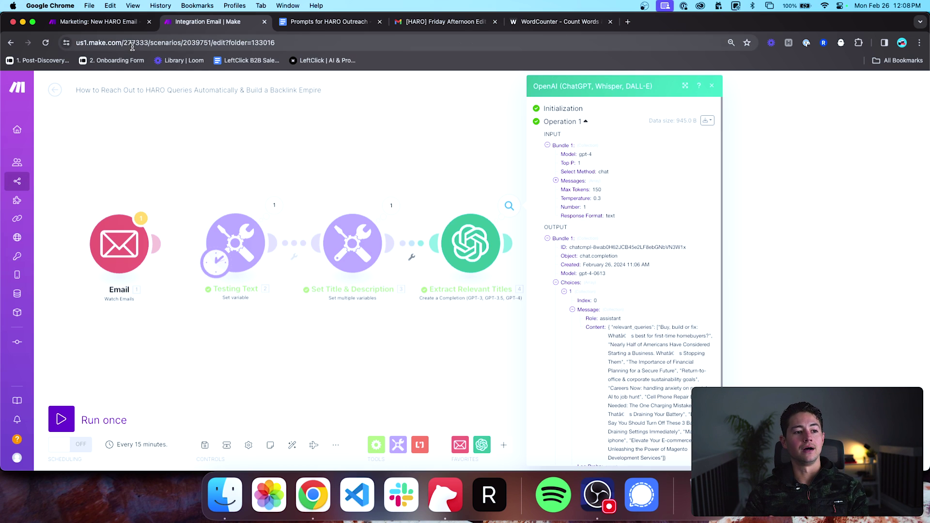
Step: Switch to the Marketing: New HARO Email → Autorespond scenario and inspect the array mapped in its Iterator module
{"action": "left_click", "coordinate": [126, 22]}
{"action": "scroll", "coordinate": [411, 190], "scroll_direction": "up", "scroll_amount": 5}
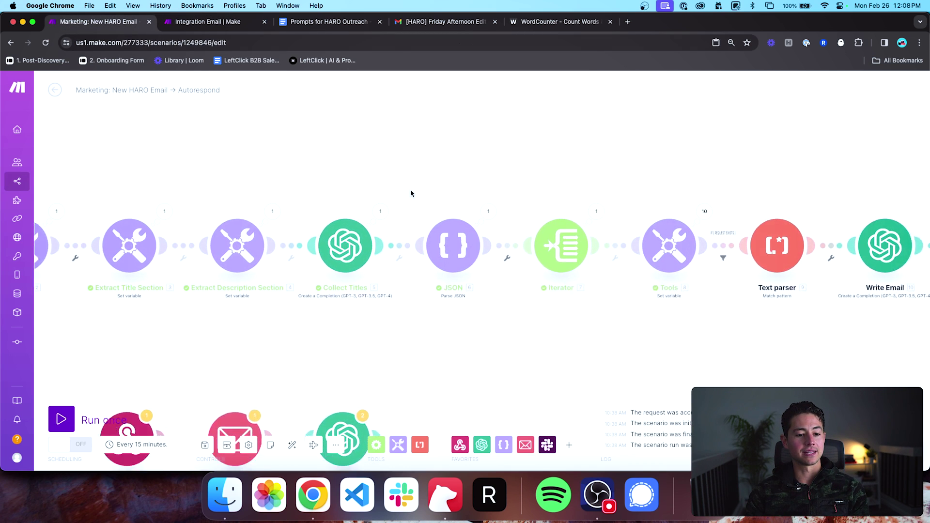
{"action": "scroll", "coordinate": [415, 147], "scroll_direction": "right", "scroll_amount": 3}
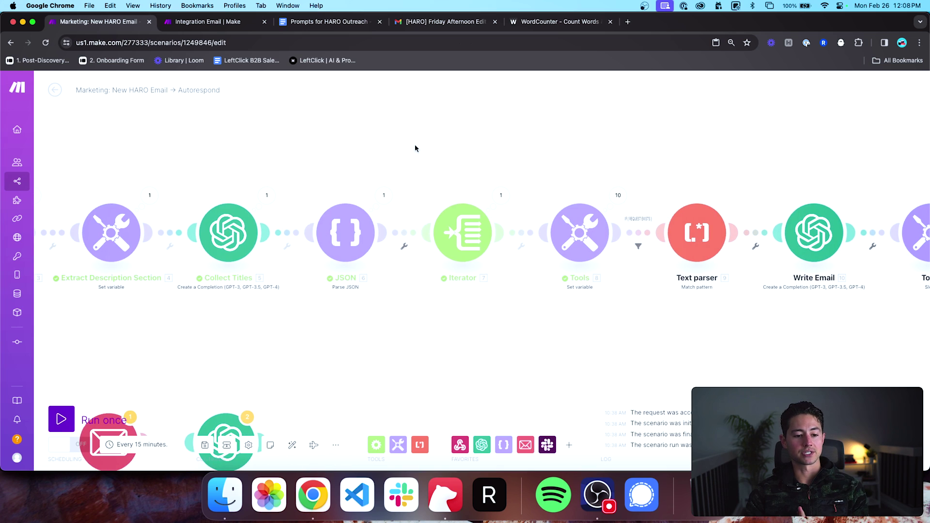
{"action": "left_click", "coordinate": [501, 195]}
{"action": "left_click", "coordinate": [462, 216]}
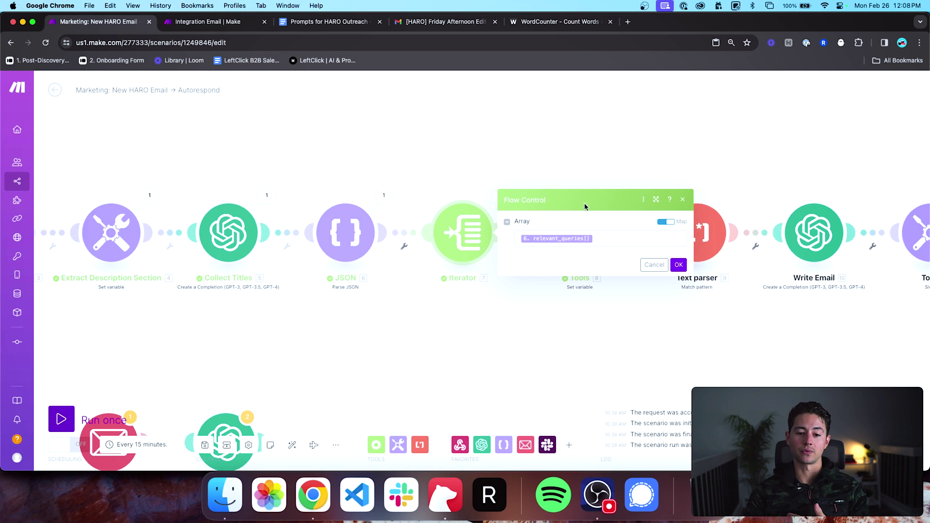
Step: Inspect the request variable's nested get and split formula in the Tools module after the Iterator
{"action": "left_click", "coordinate": [585, 156]}
{"action": "left_click_drag", "start_coordinate": [585, 156], "coordinate": [551, 156]}
{"action": "left_click", "coordinate": [551, 228]}
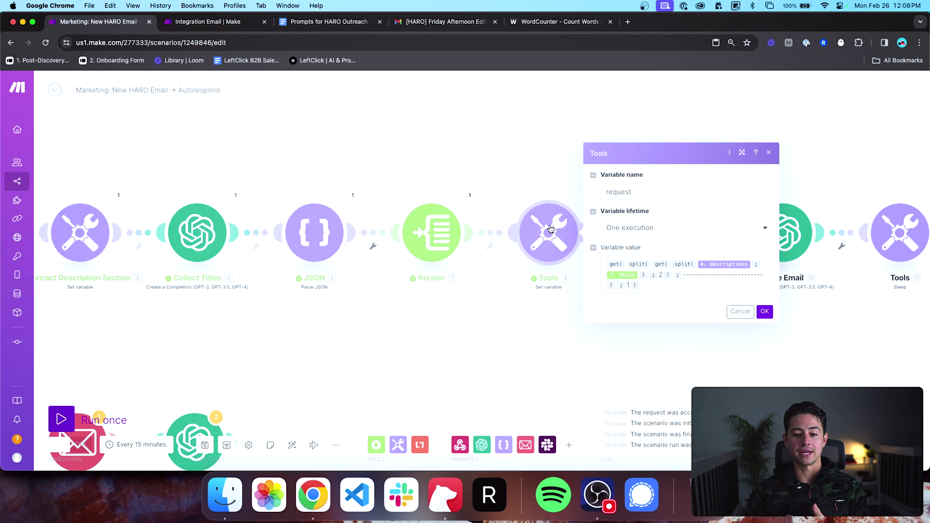
{"action": "left_click_drag", "start_coordinate": [661, 288], "coordinate": [592, 260]}
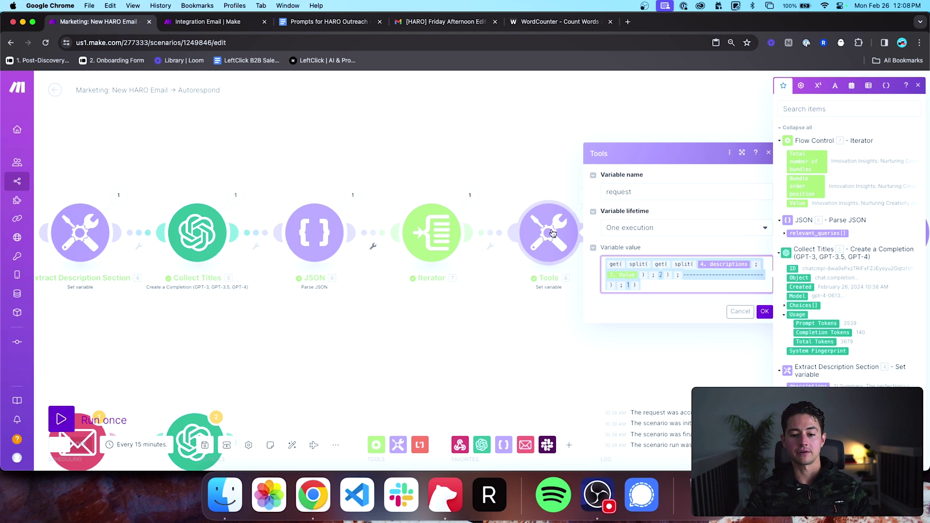
Step: Return to the new HARO scenario and add a JSON Parse JSON module connected after Extract Relevant Titles
{"action": "key", "text": "ctrl+Tab"}
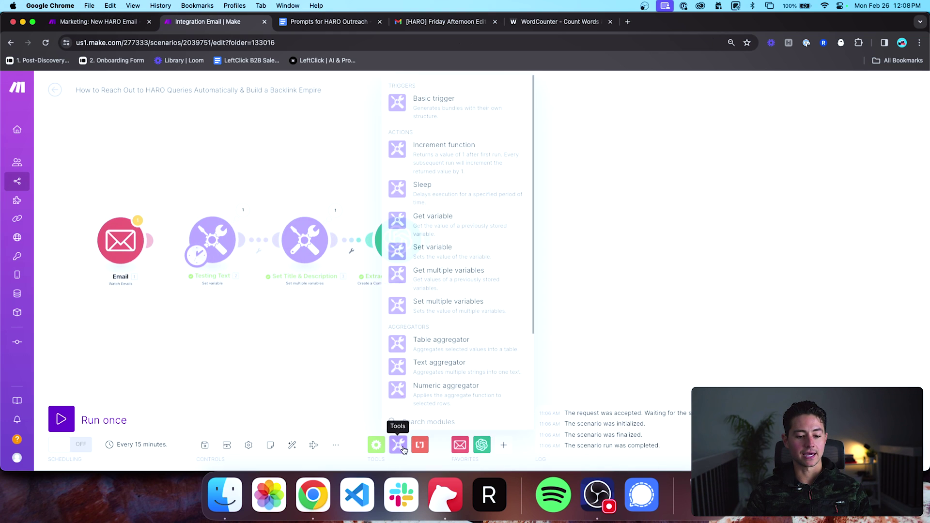
{"action": "left_click", "coordinate": [497, 448]}
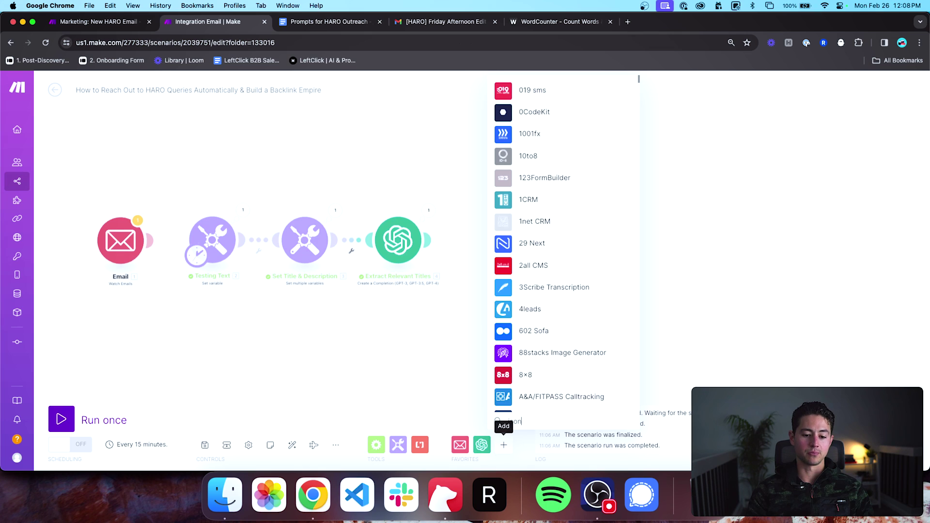
{"action": "type", "text": "json"}
{"action": "left_click", "coordinate": [533, 213]}
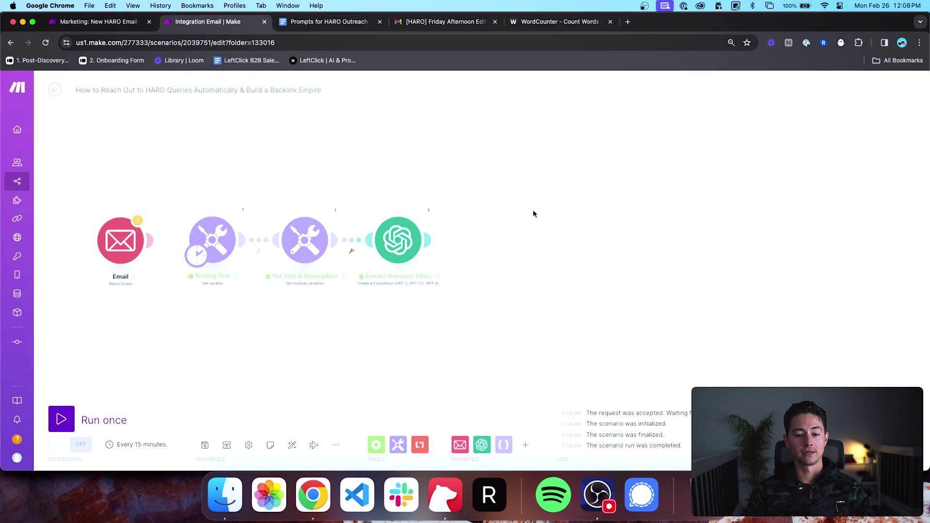
{"action": "left_click", "coordinate": [539, 350]}
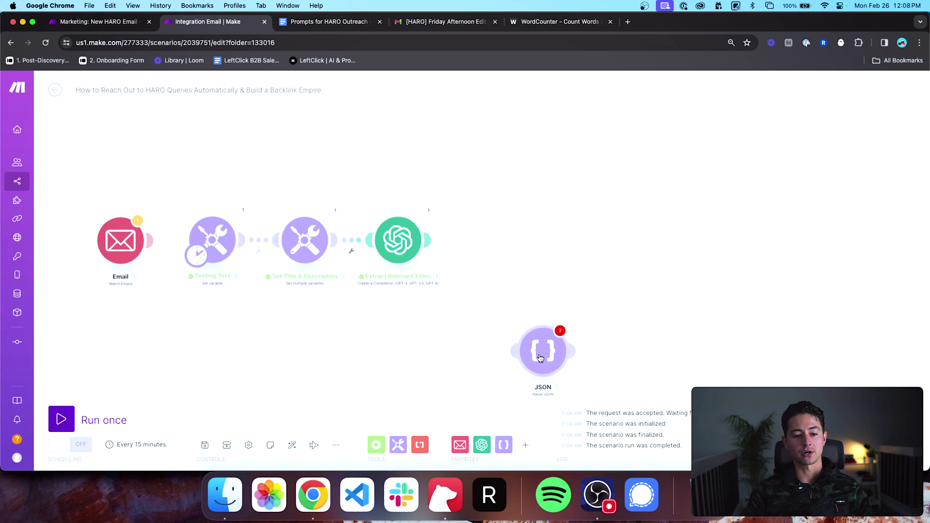
{"action": "left_click_drag", "start_coordinate": [540, 358], "coordinate": [487, 248]}
Step: Map the Parse JSON module's JSON string to Choices[]: Message.Content from Extract Relevant Titles and save the settings
{"action": "left_click", "coordinate": [487, 248]}
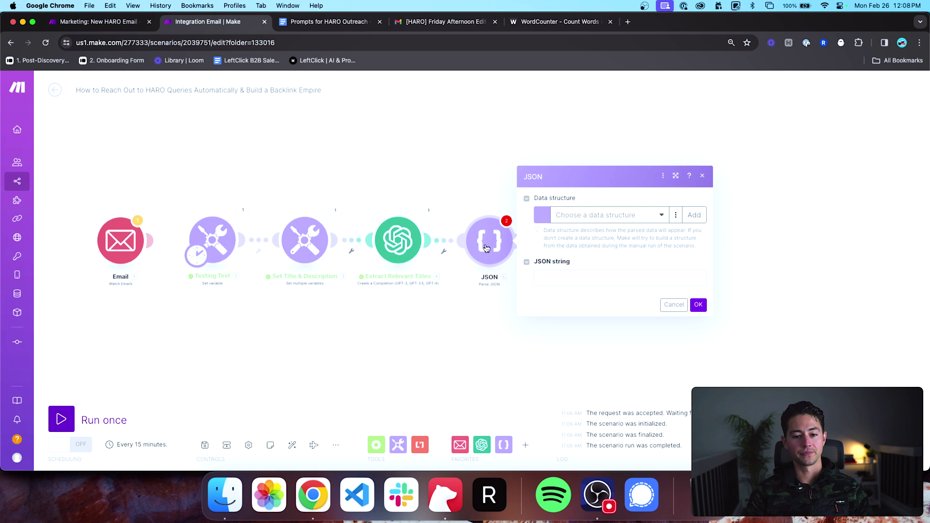
{"action": "left_click", "coordinate": [553, 278]}
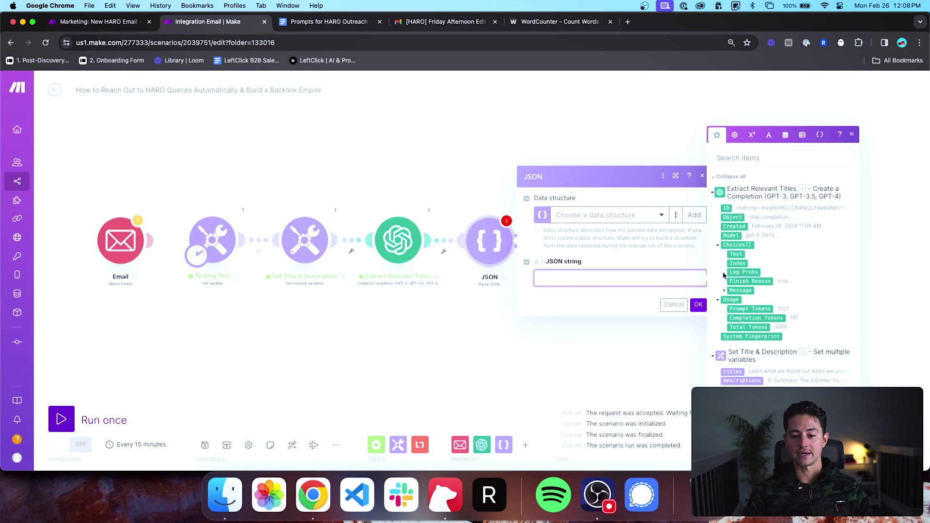
{"action": "left_click", "coordinate": [724, 290]}
{"action": "left_click", "coordinate": [749, 300]}
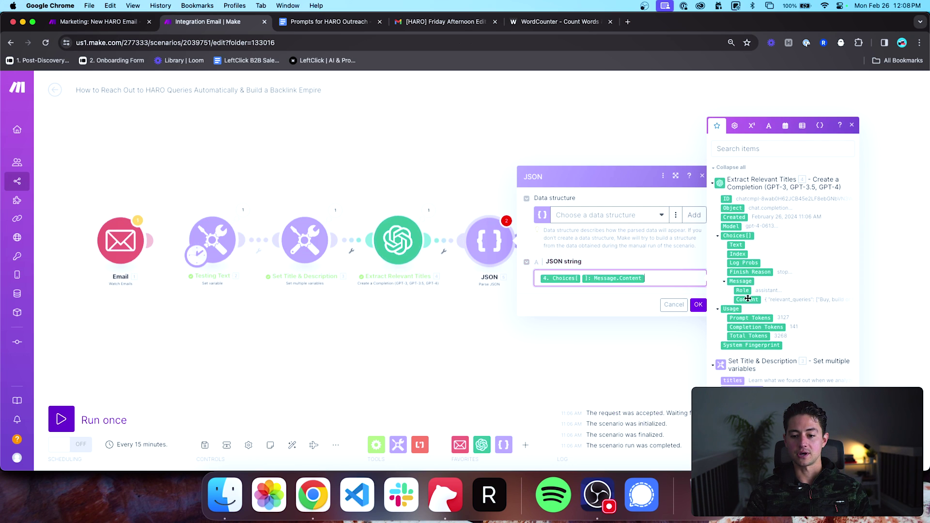
{"action": "left_click", "coordinate": [697, 304]}
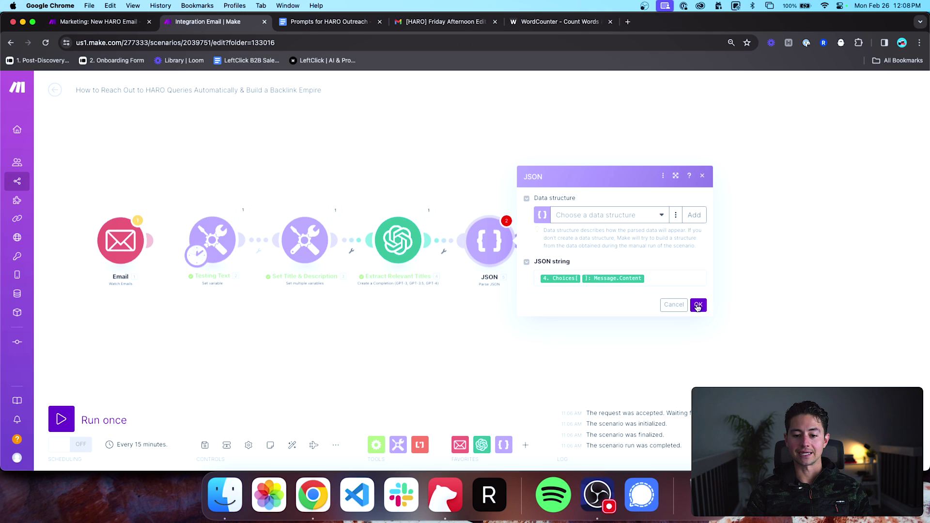
Step: Save the JSON module with the OpenAI completion's Message.Content as its JSON string
{"action": "left_click_drag", "start_coordinate": [697, 305], "coordinate": [627, 301]}
{"action": "right_click", "coordinate": [433, 253]}
{"action": "key", "text": "Escape"}
{"action": "right_click", "coordinate": [423, 236]}
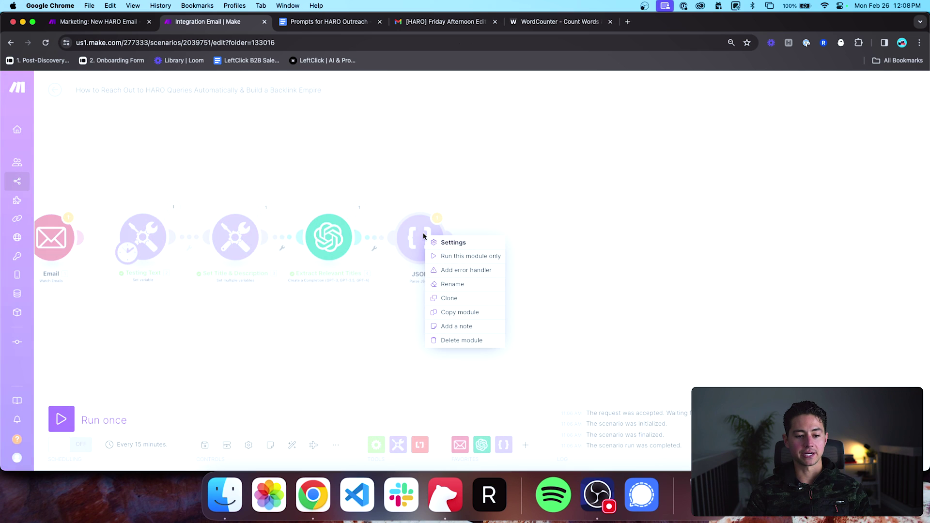
{"action": "key", "text": "Escape"}
Step: Run the scenario once, with warnings set to be ignored
{"action": "left_click", "coordinate": [61, 419]}
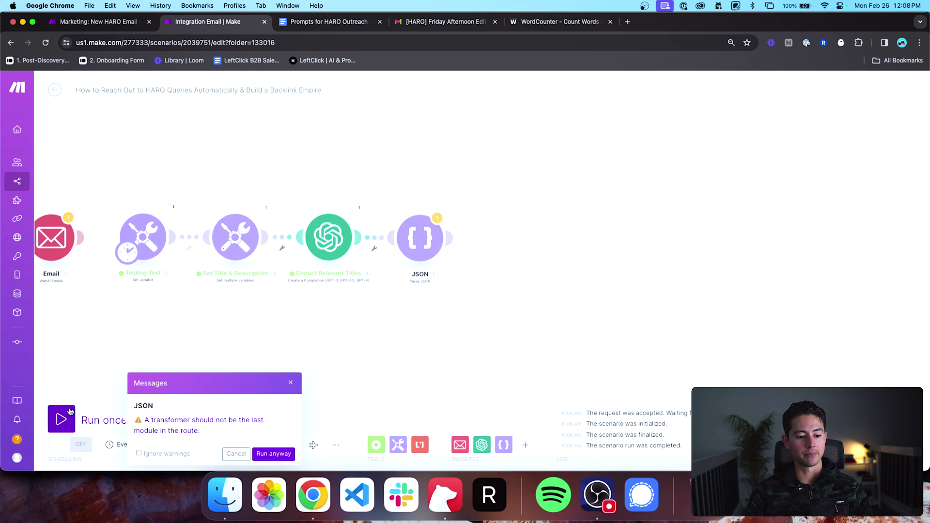
{"action": "left_click", "coordinate": [138, 453]}
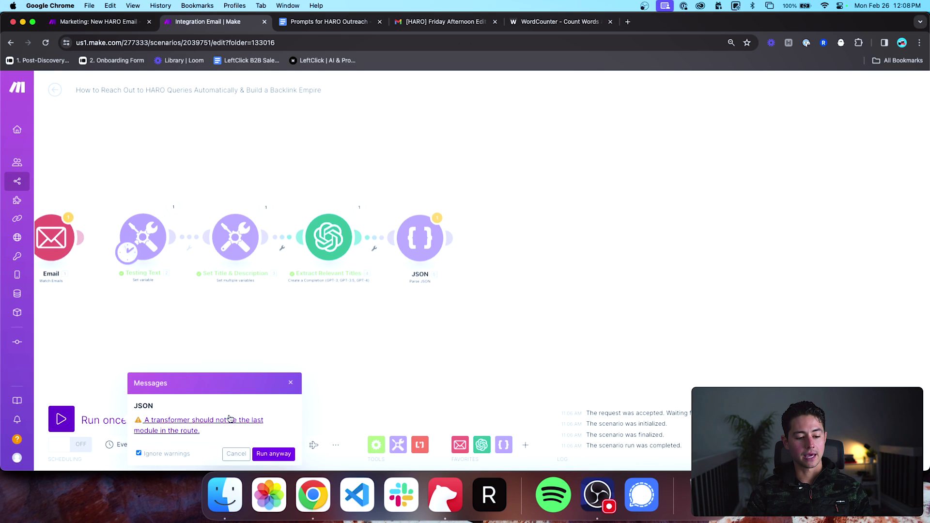
{"action": "left_click", "coordinate": [289, 386]}
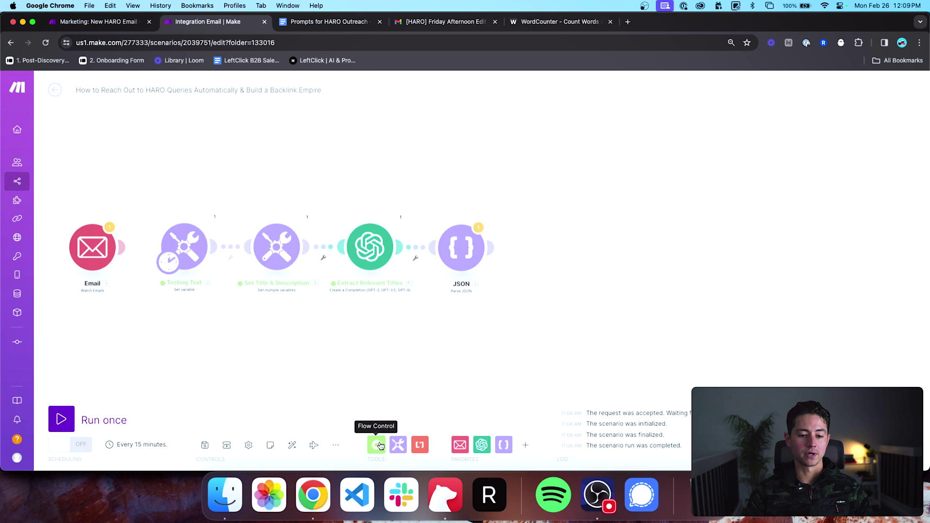
{"action": "left_click", "coordinate": [431, 259]}
{"action": "left_click", "coordinate": [413, 193]}
{"action": "left_click", "coordinate": [127, 421]}
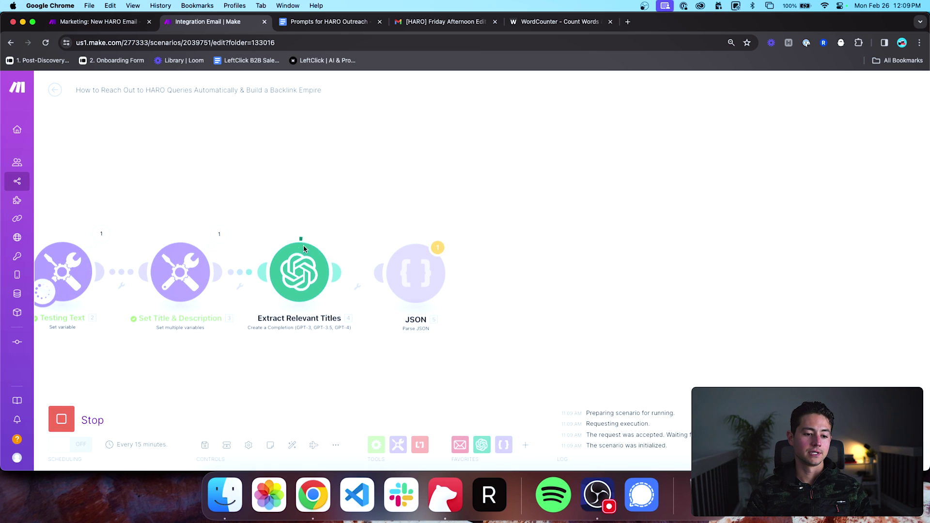
{"action": "left_click_drag", "start_coordinate": [373, 315], "coordinate": [327, 317]}
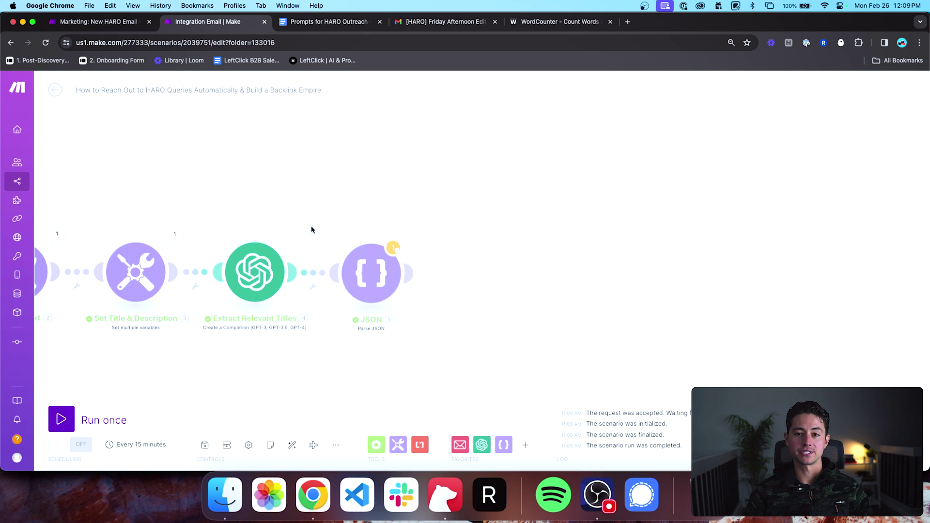
Step: Inspect the JSON module's run output, expanding relevant_queries and going through its individual query titles
{"action": "left_click", "coordinate": [393, 247]}
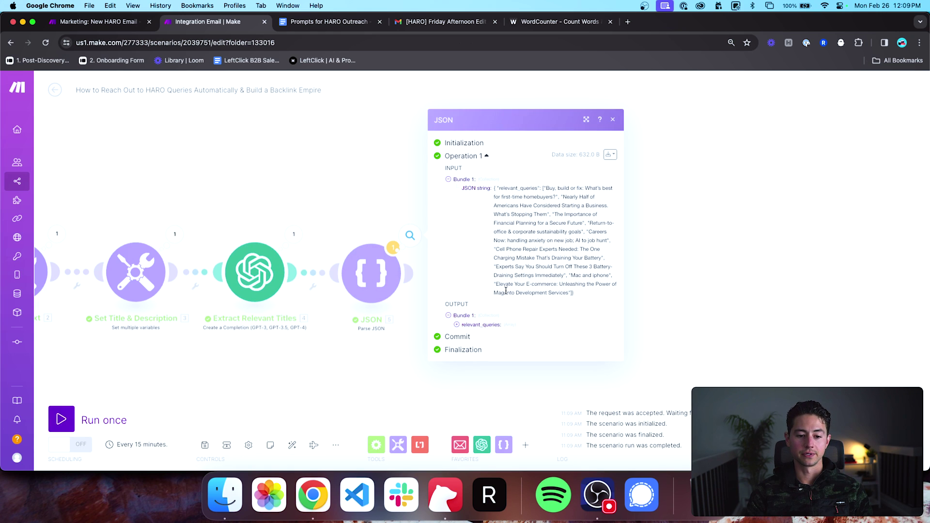
{"action": "left_click", "coordinate": [483, 325]}
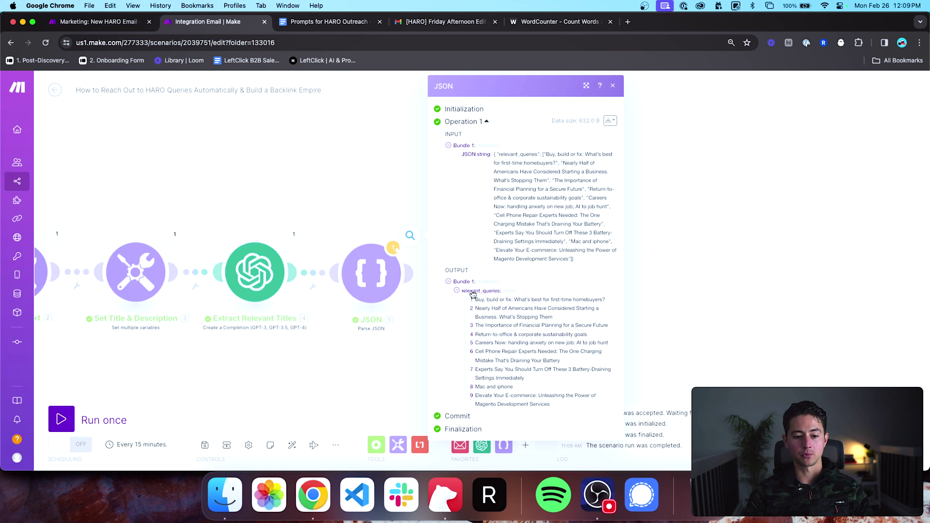
{"action": "triple_click", "coordinate": [488, 299]}
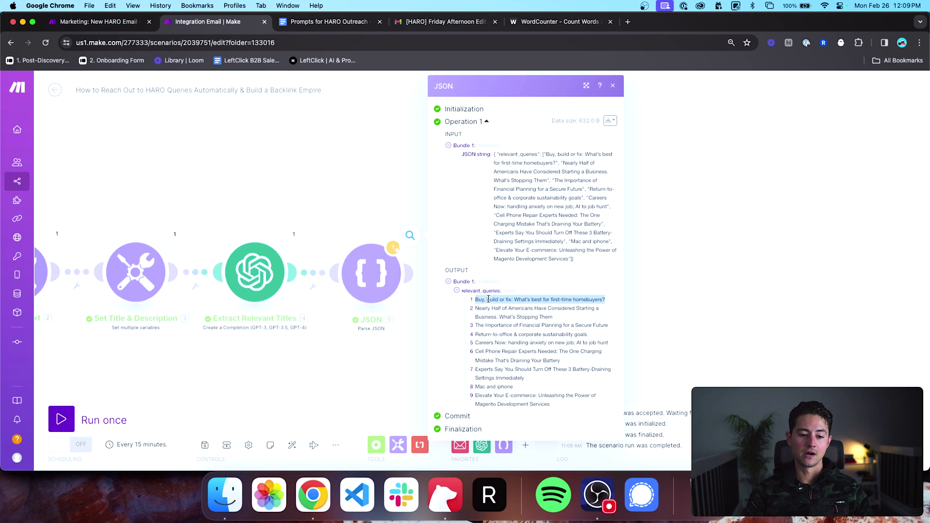
{"action": "triple_click", "coordinate": [491, 309]}
{"action": "triple_click", "coordinate": [493, 333]}
{"action": "triple_click", "coordinate": [495, 343]}
{"action": "triple_click", "coordinate": [495, 360]}
{"action": "left_click", "coordinate": [386, 374]}
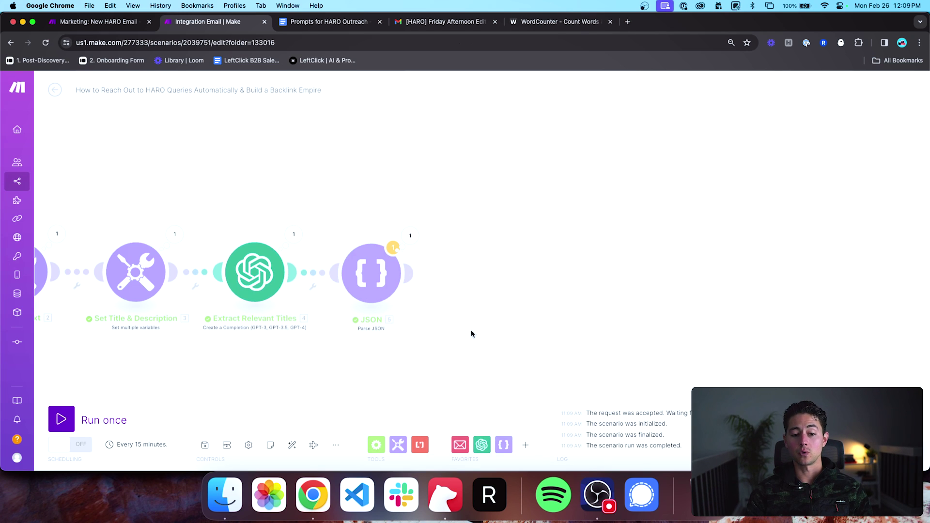
{"action": "scroll", "coordinate": [446, 323], "scroll_direction": "right", "scroll_amount": 2}
{"action": "left_click", "coordinate": [376, 445]}
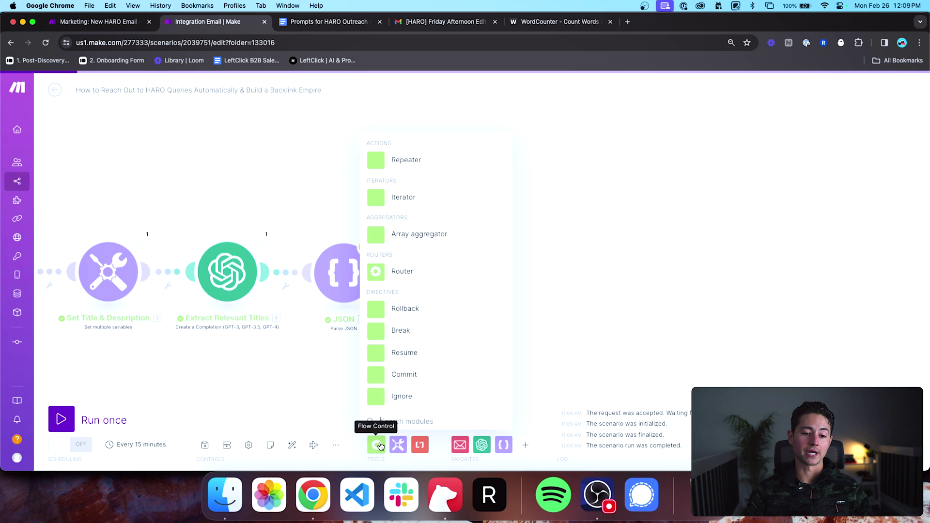
{"action": "left_click", "coordinate": [325, 223]}
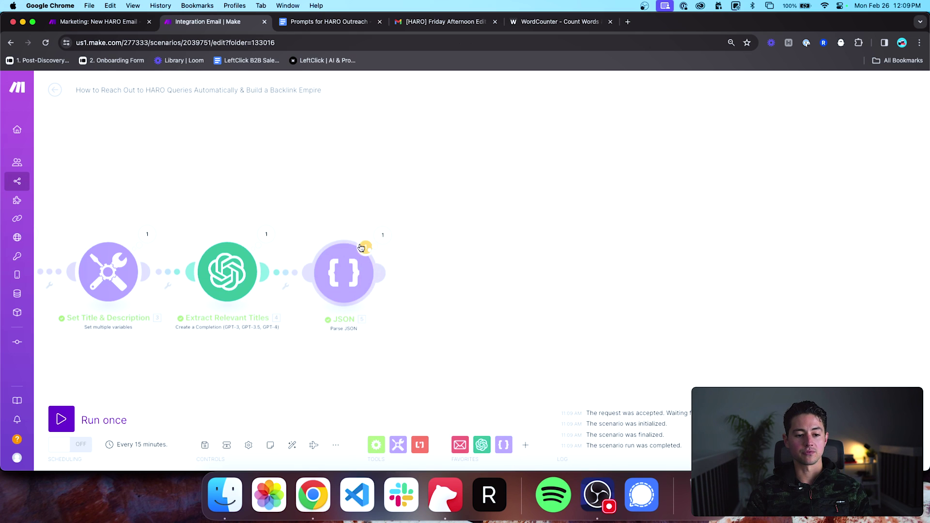
Step: Reopen the JSON module's run result and review the first item of the relevant_queries array
{"action": "left_click", "coordinate": [365, 248]}
{"action": "left_click", "coordinate": [444, 324]}
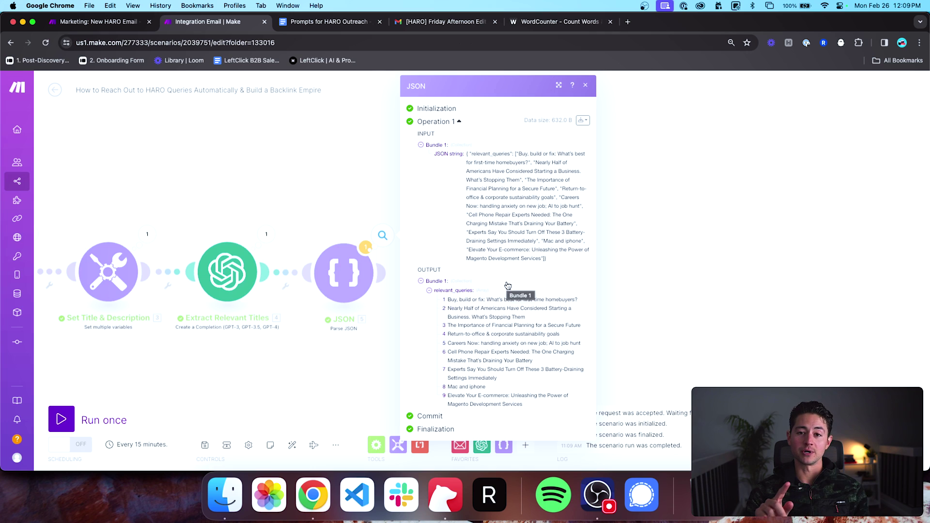
{"action": "triple_click", "coordinate": [502, 299]}
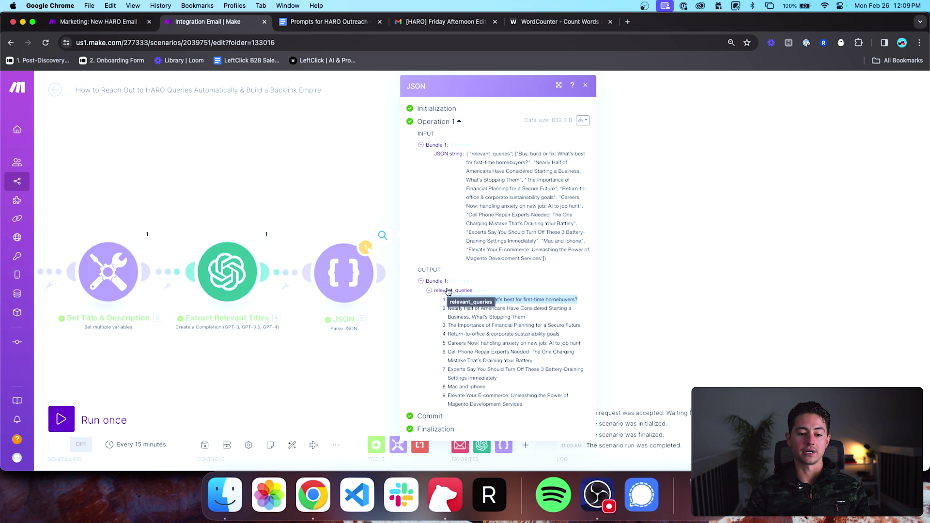
{"action": "left_click", "coordinate": [293, 202]}
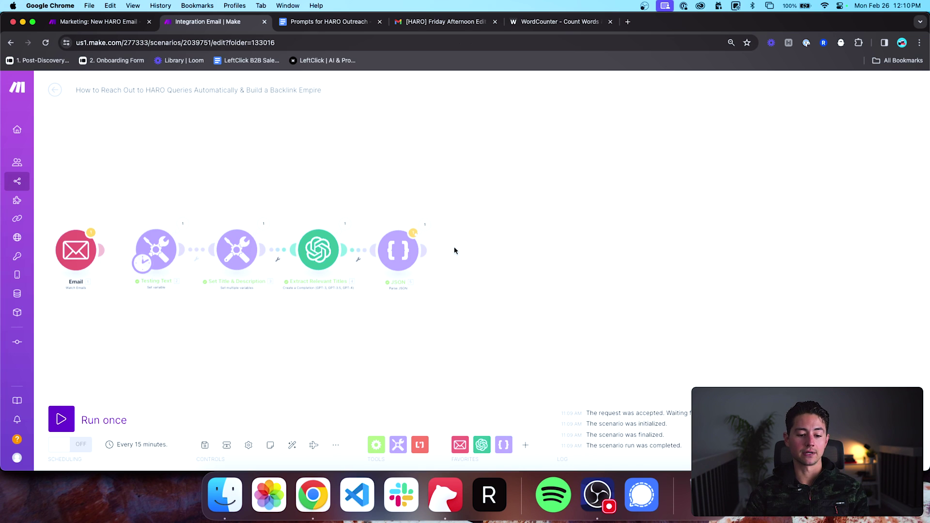
Step: Add a Flow Control Iterator directly after the JSON module
{"action": "scroll", "coordinate": [455, 251], "scroll_direction": "right", "scroll_amount": 1}
{"action": "left_click", "coordinate": [378, 444]}
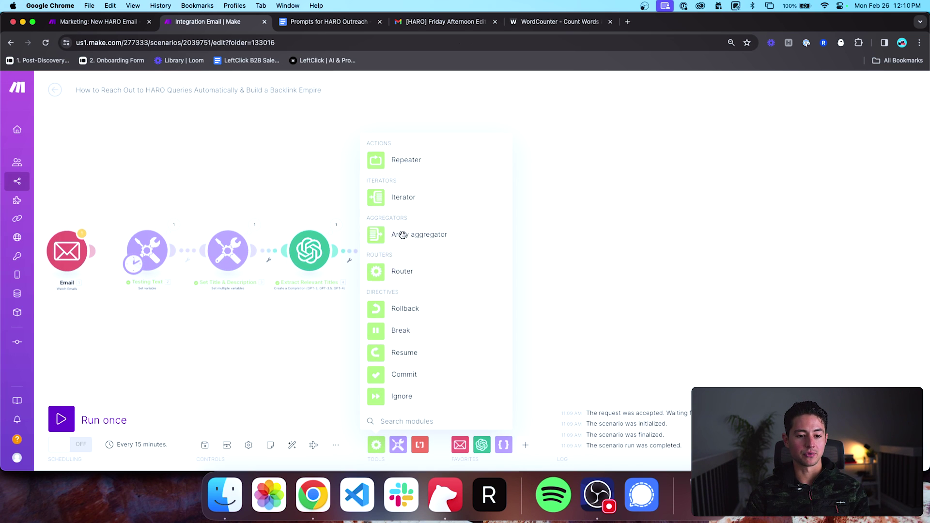
{"action": "left_click_drag", "start_coordinate": [394, 197], "coordinate": [468, 253]}
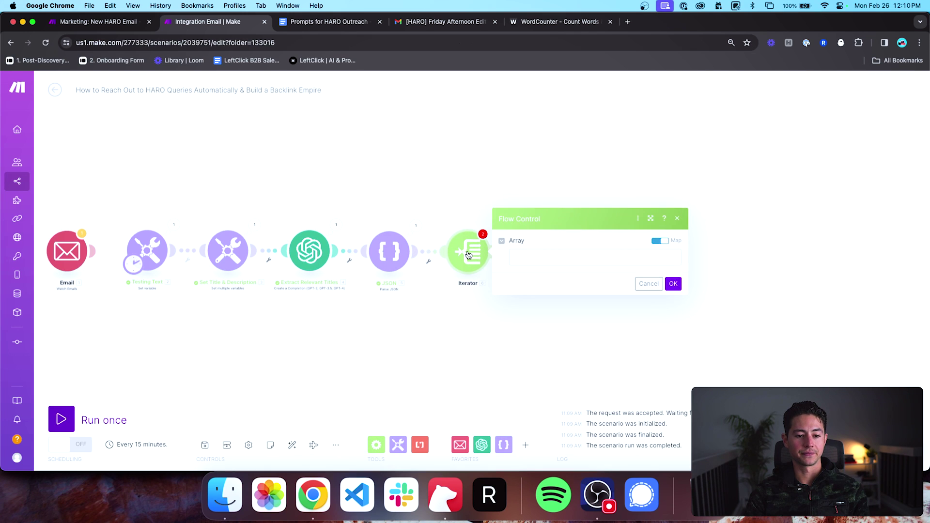
Step: Map the Iterator's array to relevant_queries[] from the Parse JSON module and save the settings
{"action": "left_click", "coordinate": [533, 259]}
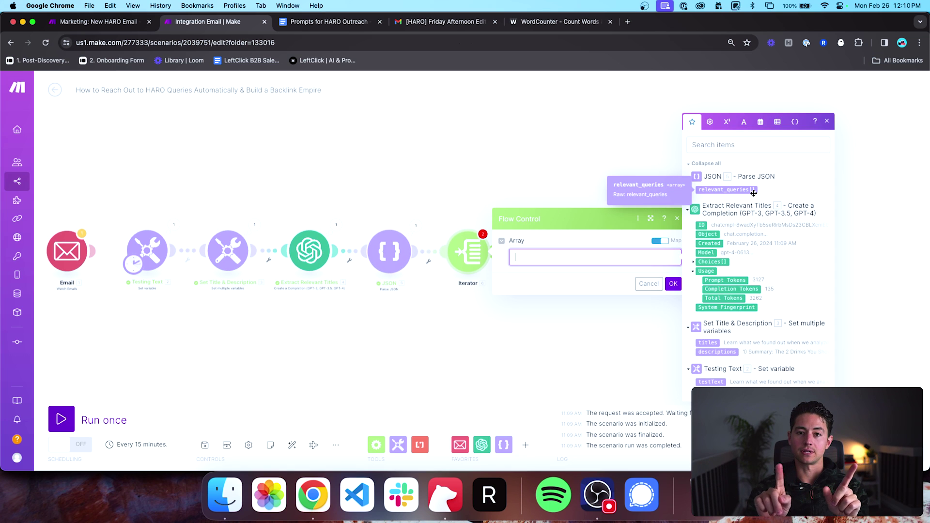
{"action": "left_click_drag", "start_coordinate": [707, 189], "coordinate": [629, 257]}
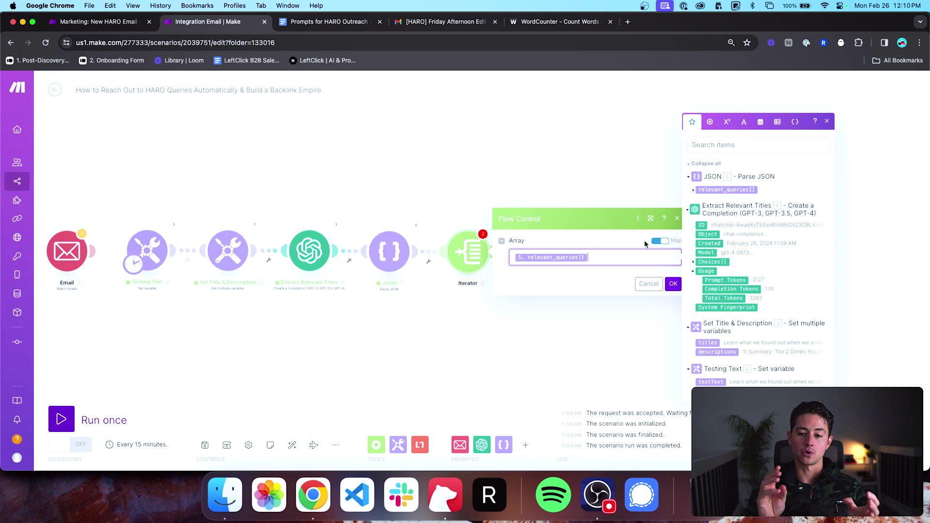
{"action": "left_click", "coordinate": [693, 191]}
{"action": "left_click", "coordinate": [709, 197]}
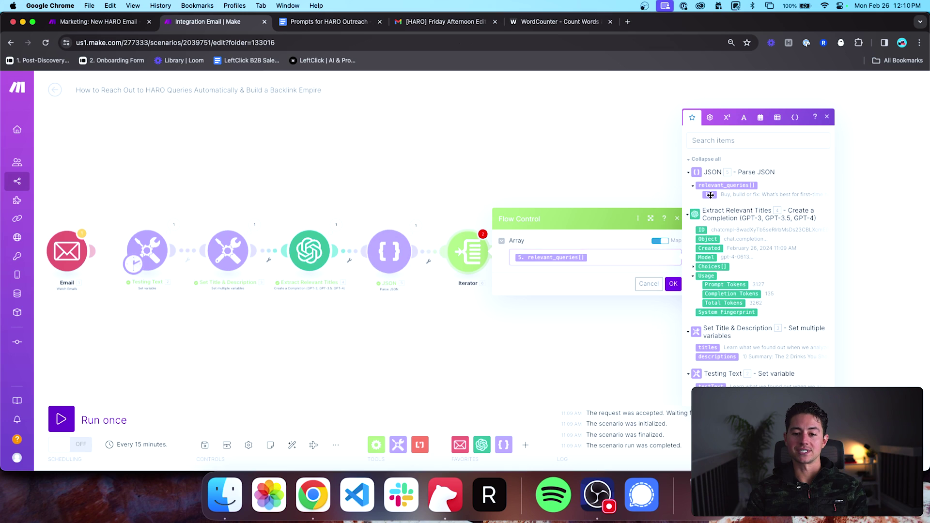
{"action": "key", "text": "BackSpace"}
{"action": "key", "text": "BackSpace"}
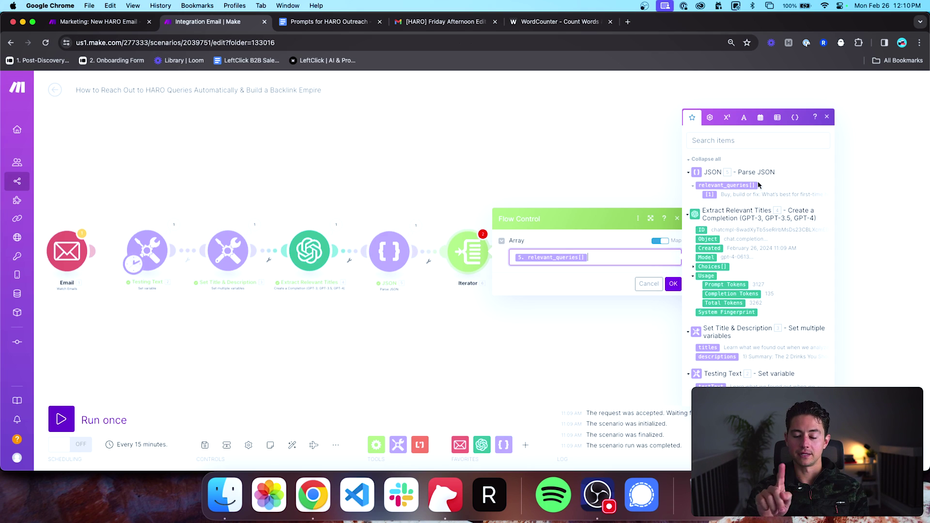
{"action": "left_click", "coordinate": [674, 283]}
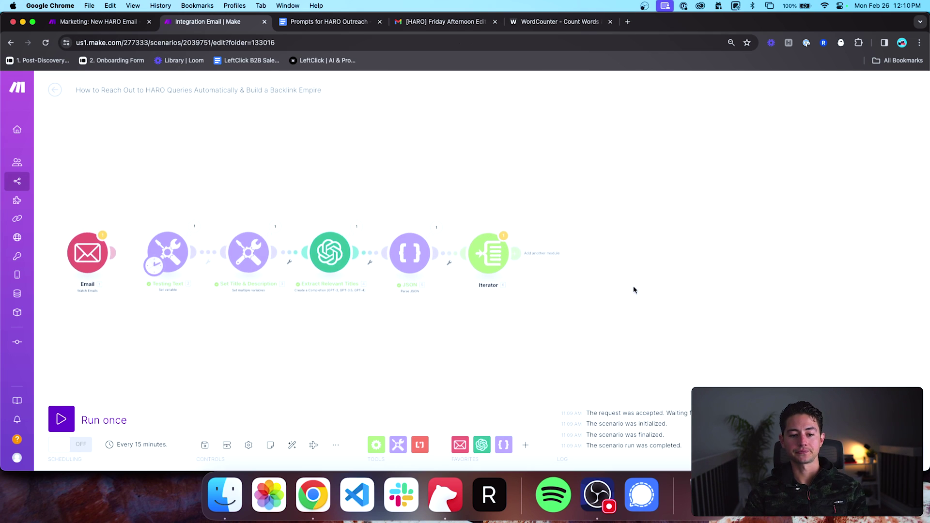
Step: Run the scenario once and open the Iterator's execution result
{"action": "left_click", "coordinate": [109, 420]}
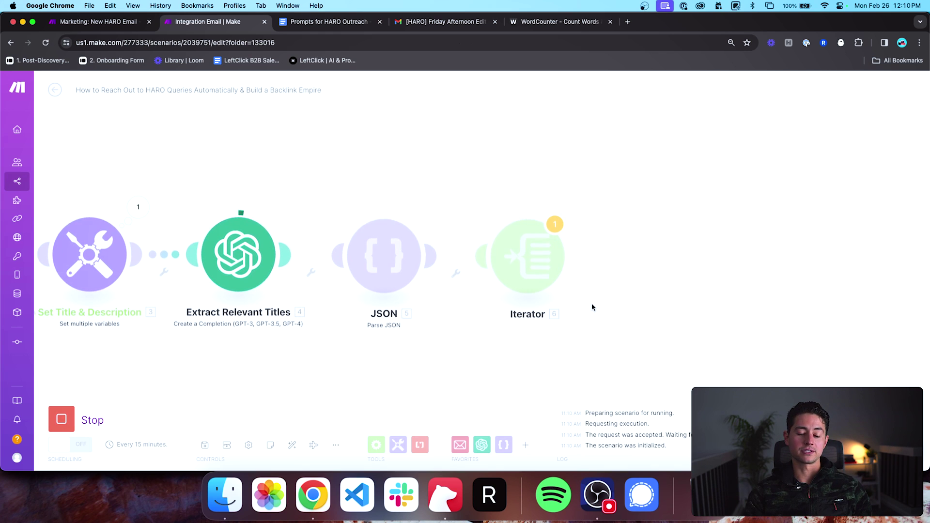
{"action": "left_click", "coordinate": [477, 231]}
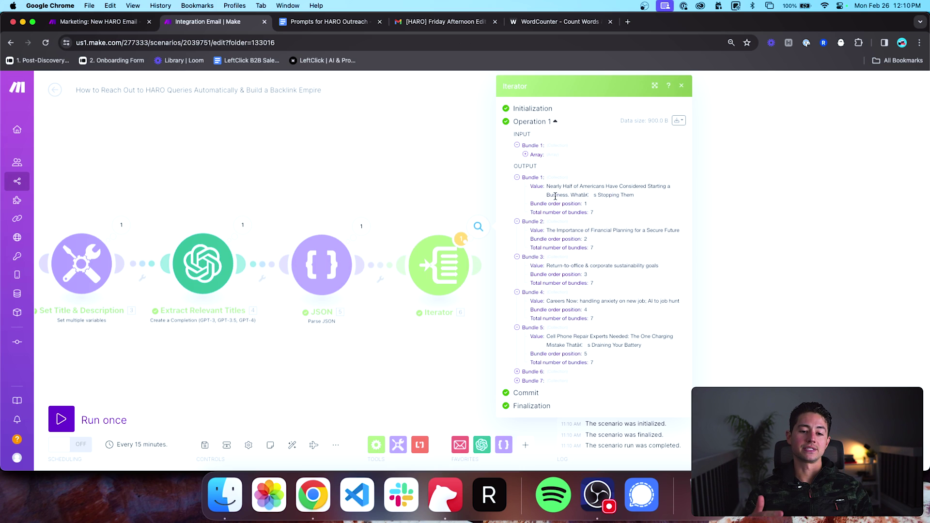
Step: Expand the first five items of the Iterator's input array and compare them with its output bundles
{"action": "left_click", "coordinate": [534, 156]}
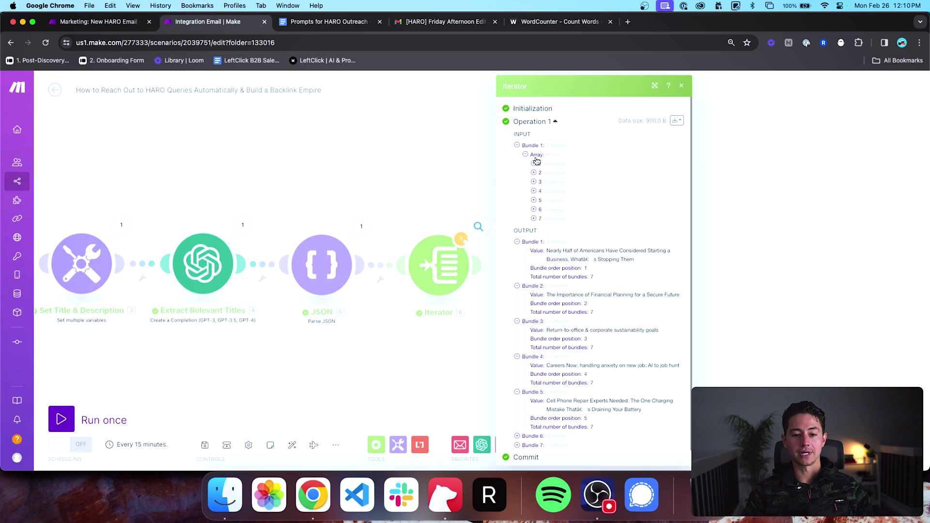
{"action": "left_click", "coordinate": [534, 163]}
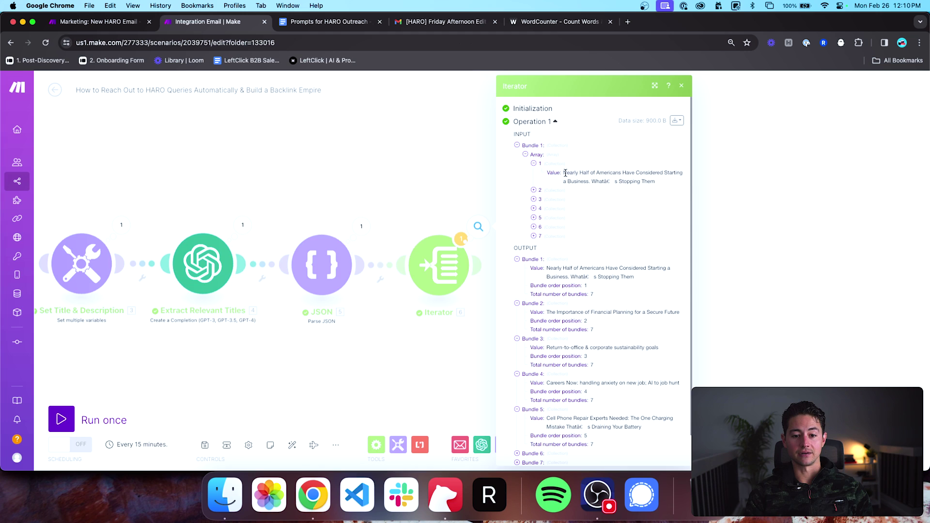
{"action": "left_click", "coordinate": [534, 189]}
{"action": "left_click", "coordinate": [534, 217]}
{"action": "left_click", "coordinate": [534, 235]}
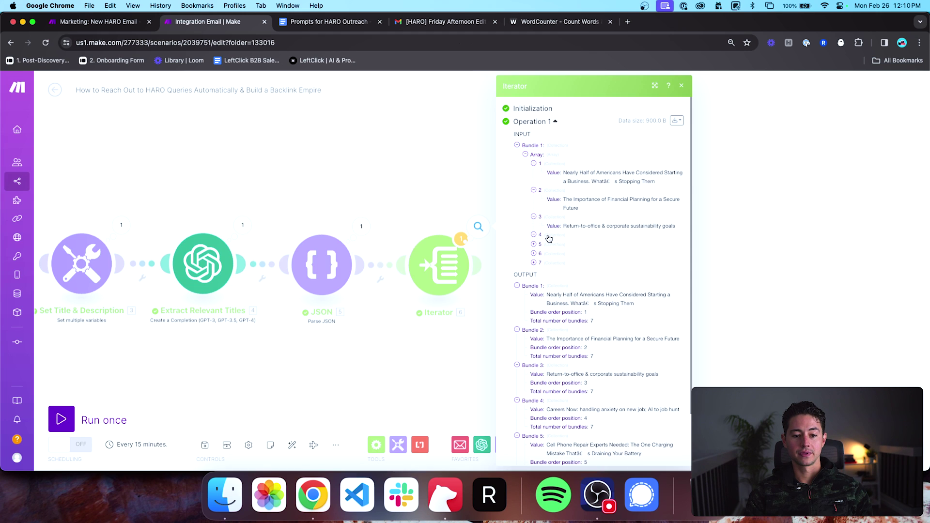
{"action": "left_click", "coordinate": [533, 261]}
{"action": "scroll", "coordinate": [558, 198], "scroll_direction": "down", "scroll_amount": 3}
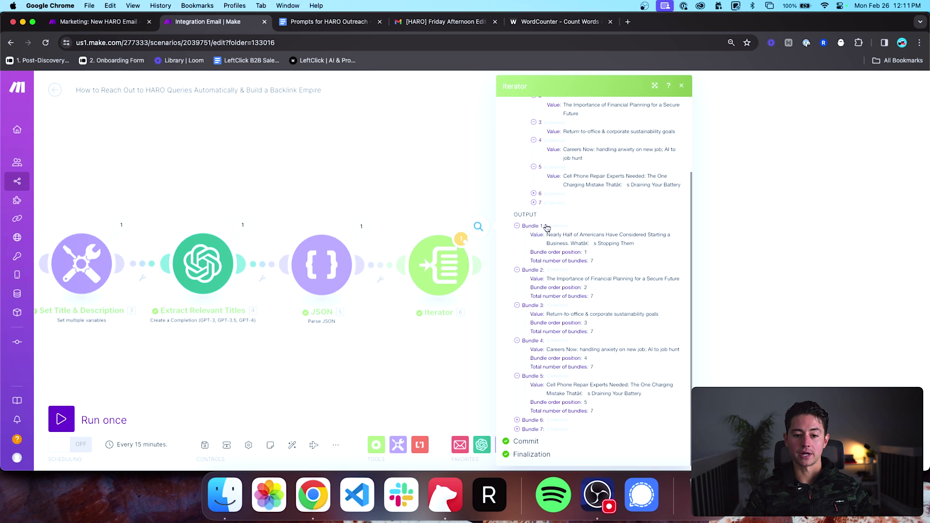
{"action": "left_click", "coordinate": [423, 197]}
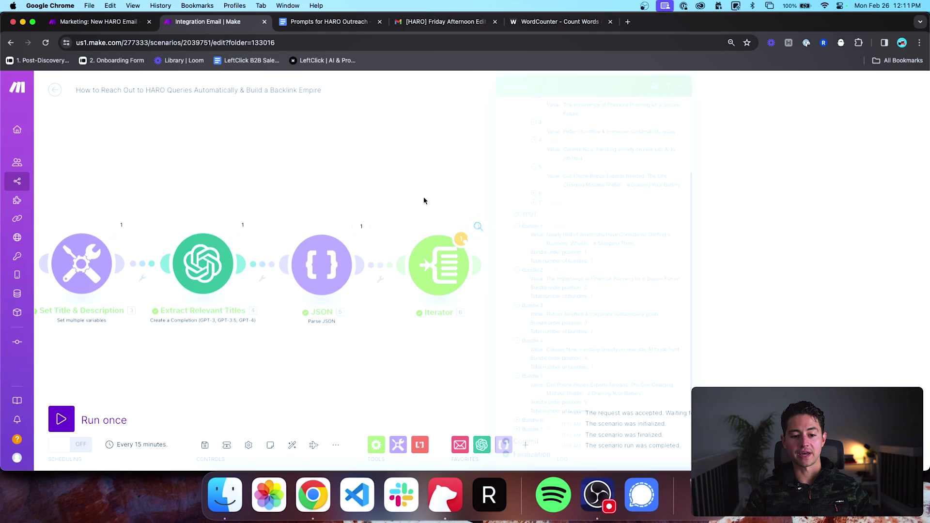
Step: Reopen the Iterator's run result and go through the values of output bundles 1 to 4
{"action": "scroll", "coordinate": [400, 196], "scroll_direction": "right", "scroll_amount": 2}
{"action": "left_click", "coordinate": [439, 229]}
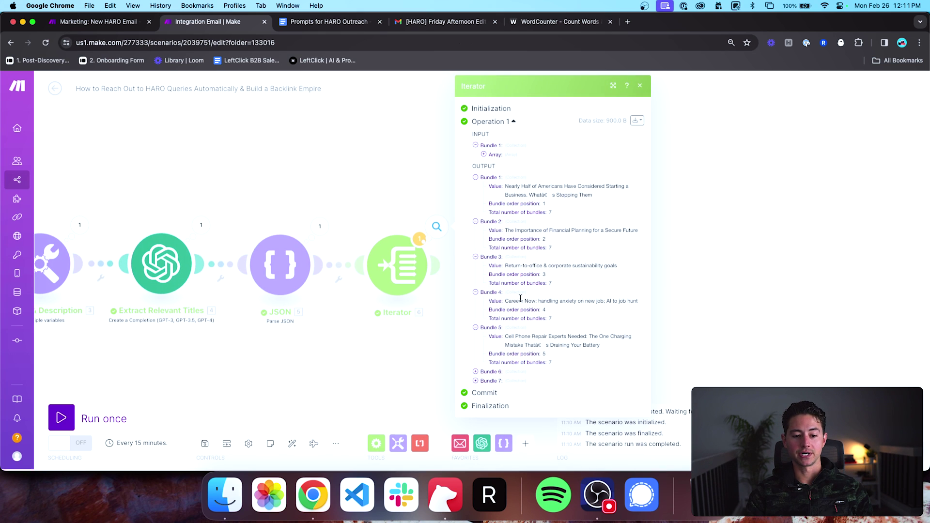
{"action": "triple_click", "coordinate": [514, 188]}
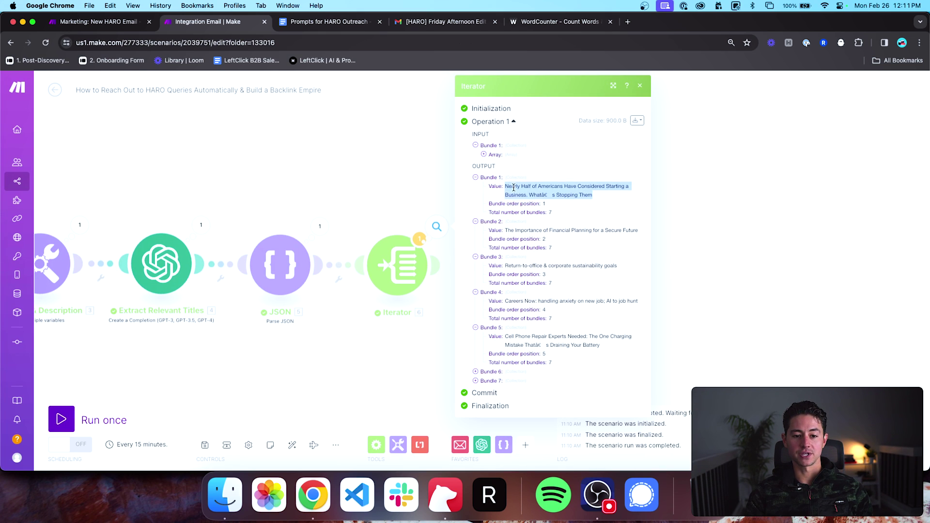
{"action": "triple_click", "coordinate": [525, 230]}
{"action": "triple_click", "coordinate": [530, 266]}
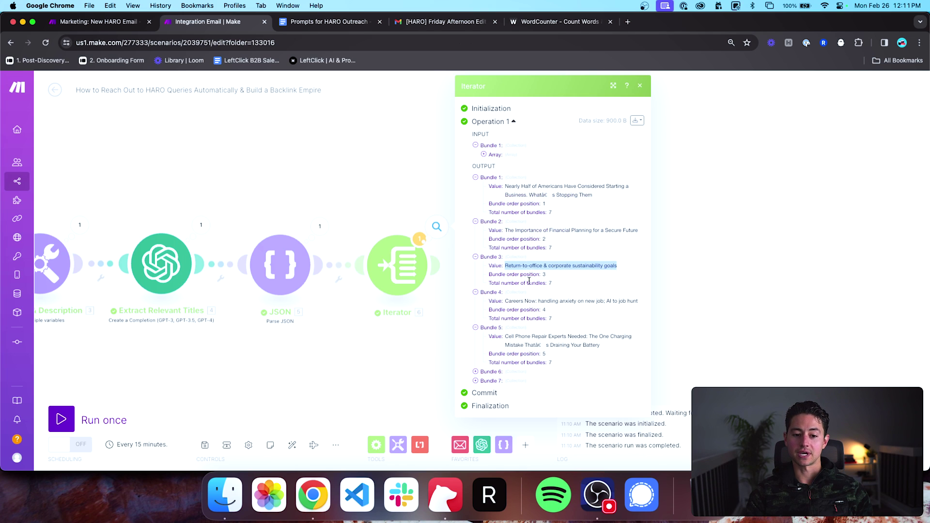
{"action": "triple_click", "coordinate": [548, 301]}
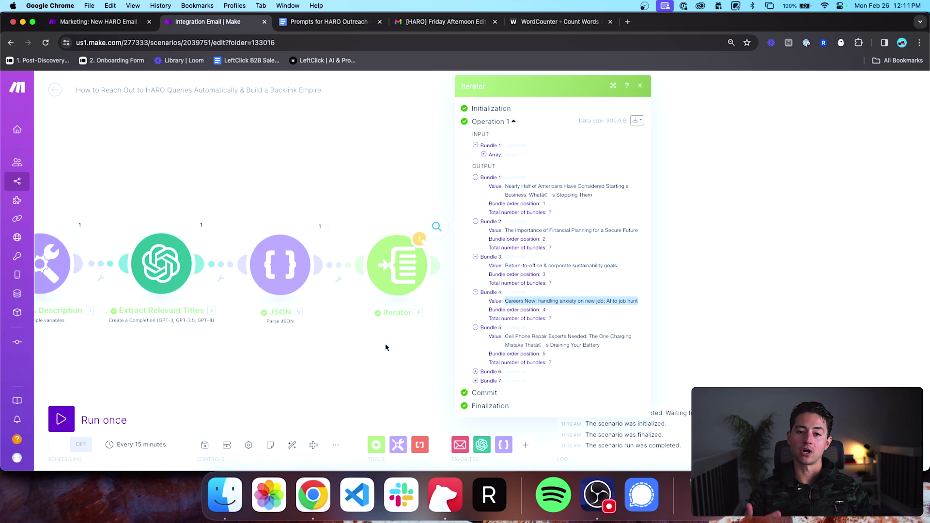
{"action": "left_click", "coordinate": [441, 339]}
{"action": "left_click_drag", "start_coordinate": [440, 338], "coordinate": [455, 312]}
{"action": "scroll", "coordinate": [397, 338], "scroll_direction": "down", "scroll_amount": 2}
{"action": "scroll", "coordinate": [364, 328], "scroll_direction": "down", "scroll_amount": 1}
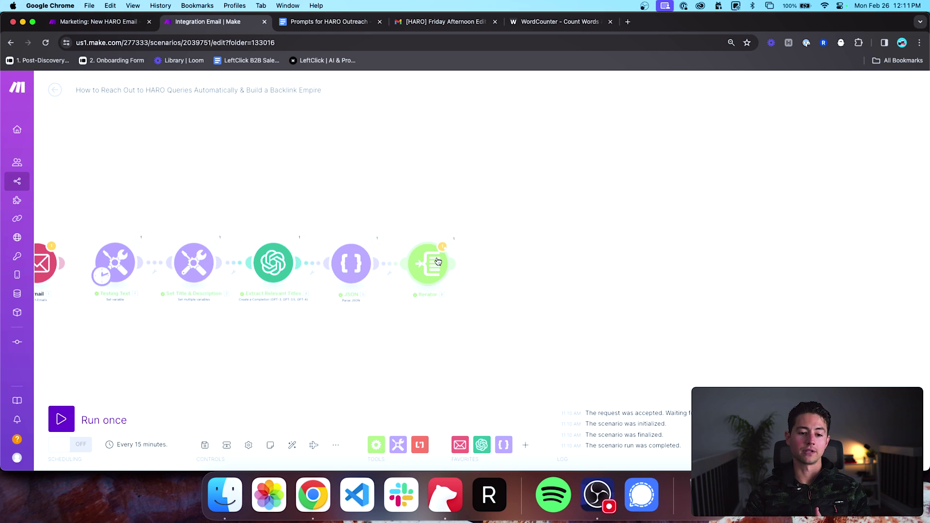
{"action": "left_click_drag", "start_coordinate": [483, 286], "coordinate": [510, 286]}
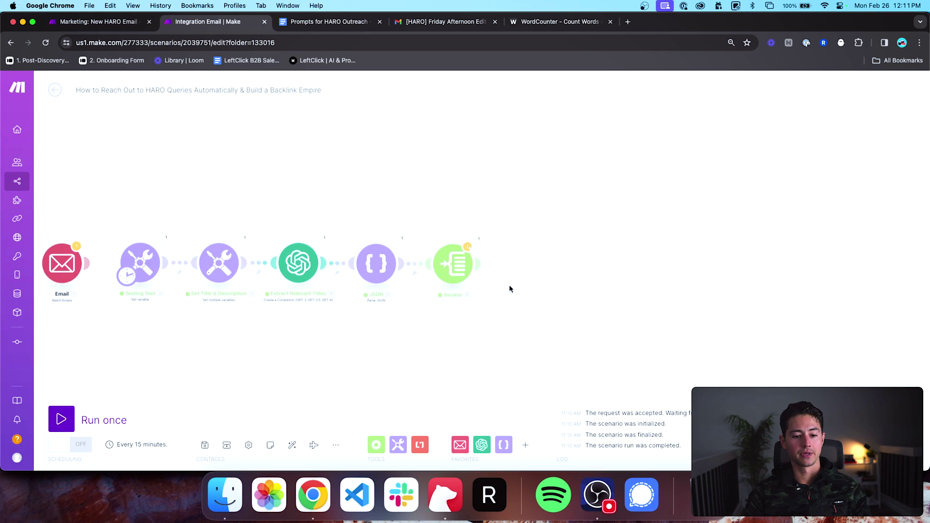
Step: Add a Set multiple variables module after the Iterator and name its first variable specificRequest
{"action": "left_click", "coordinate": [398, 444]}
{"action": "left_click", "coordinate": [442, 307]}
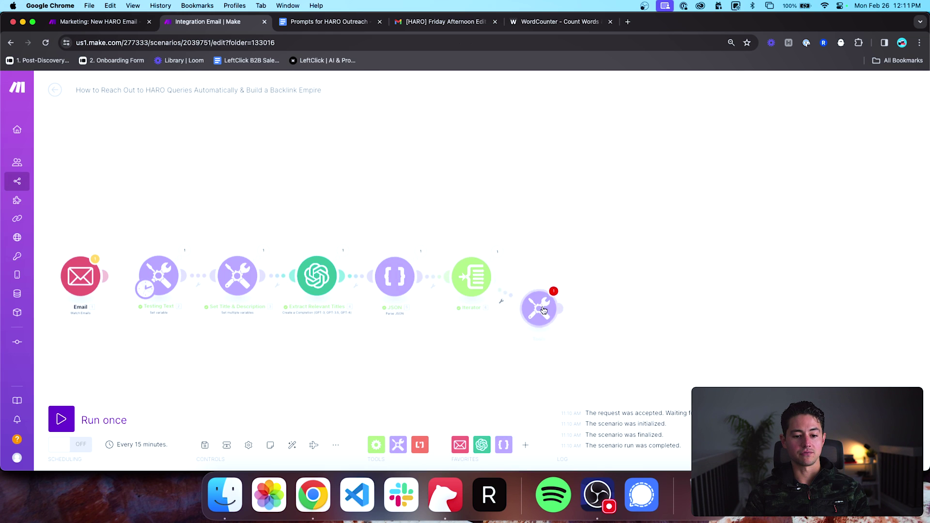
{"action": "left_click", "coordinate": [551, 275]}
{"action": "left_click", "coordinate": [611, 264]}
{"action": "left_click", "coordinate": [640, 242]}
{"action": "type", "text": "specificRequest"}
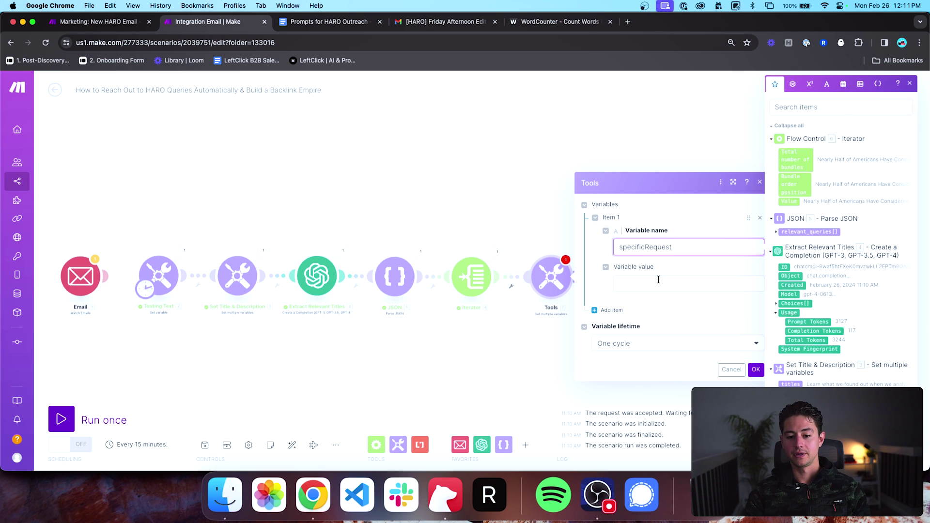
{"action": "left_click", "coordinate": [658, 279]}
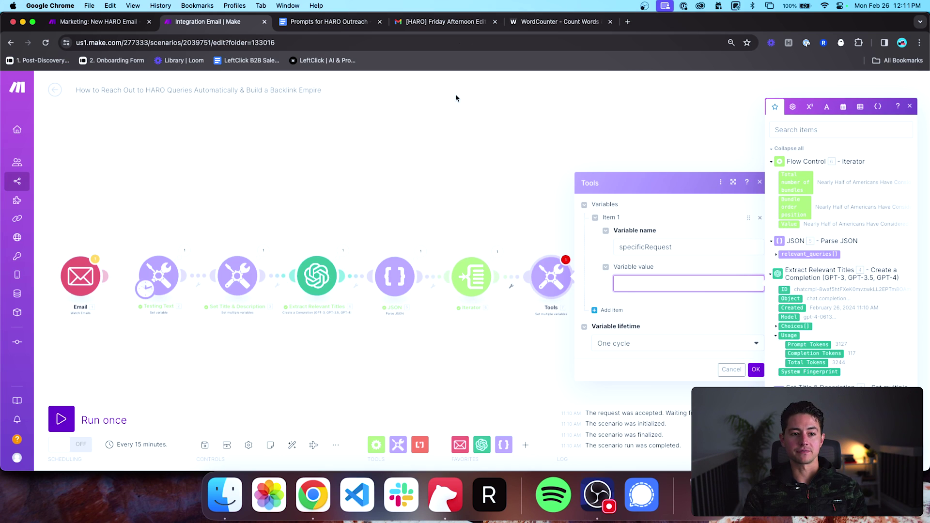
Step: Open the Testing Text module's run output and find the second occurrence of "nearly half" in it
{"action": "left_click", "coordinate": [187, 249]}
{"action": "left_click", "coordinate": [239, 295]}
{"action": "key", "text": "super+f"}
{"action": "type", "text": "nea"}
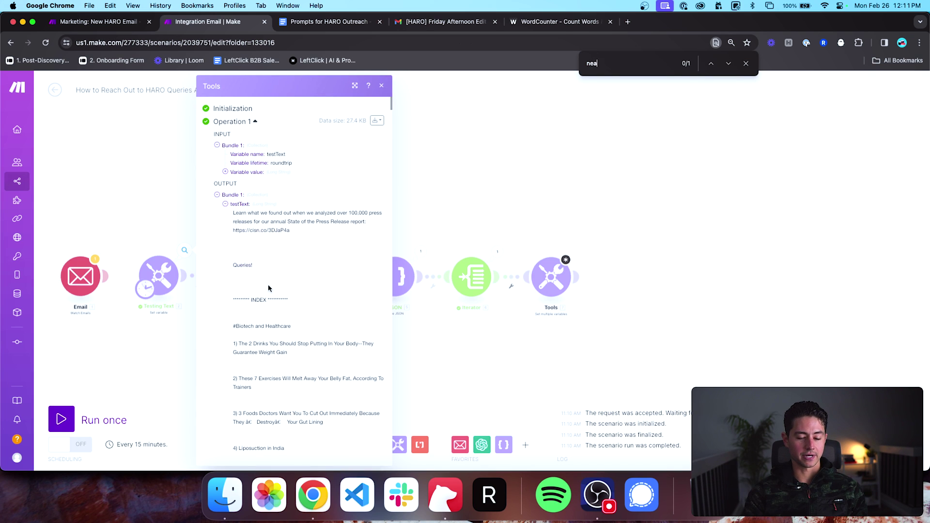
{"action": "type", "text": "rly half"}
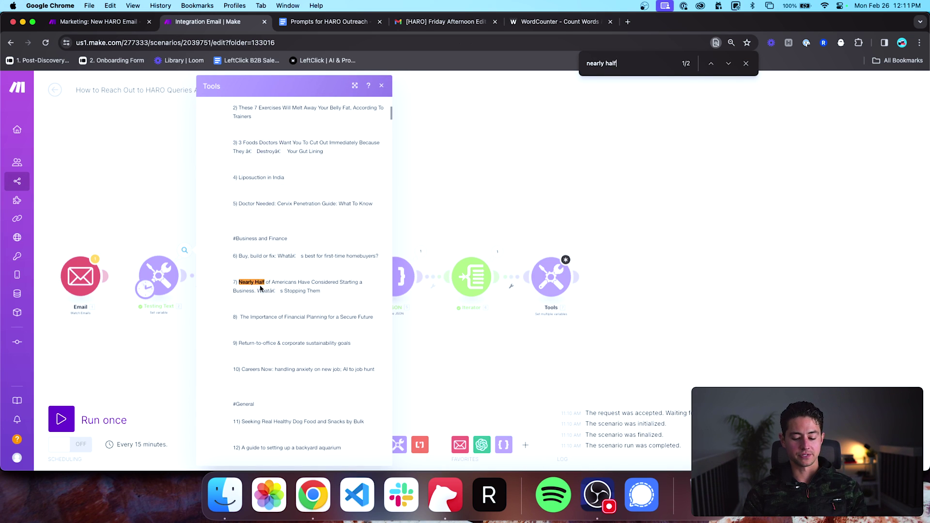
{"action": "key", "text": "Return"}
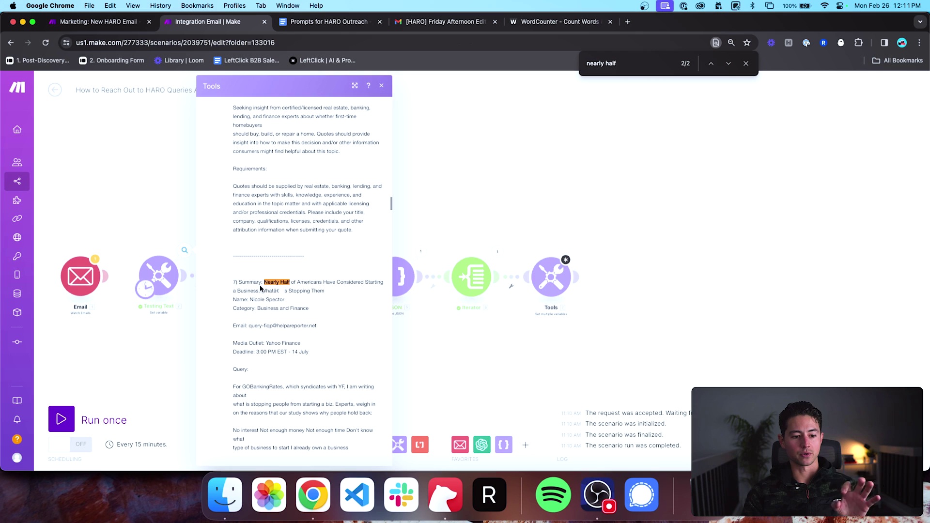
{"action": "scroll", "coordinate": [260, 289], "scroll_direction": "down", "scroll_amount": 2}
{"action": "scroll", "coordinate": [244, 250], "scroll_direction": "down", "scroll_amount": 1}
{"action": "scroll", "coordinate": [248, 213], "scroll_direction": "down", "scroll_amount": 1}
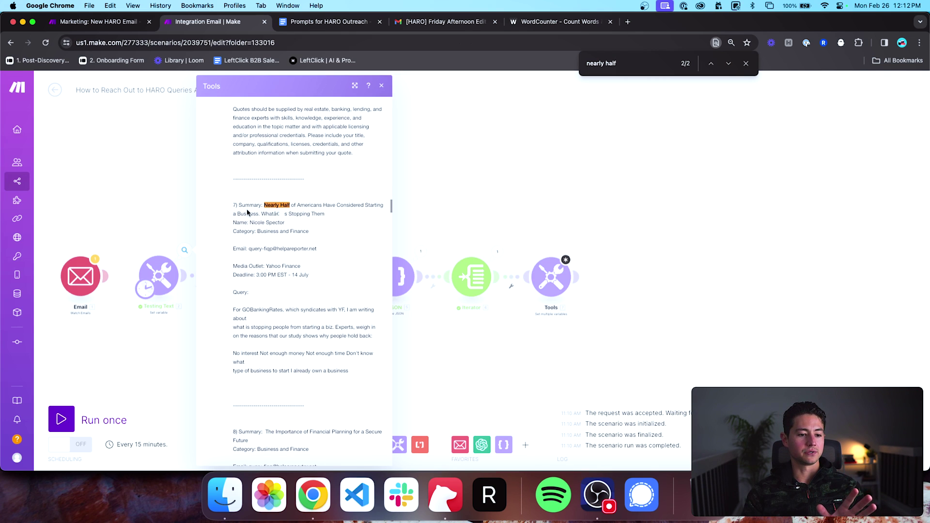
Step: Examine query 7 in the test text: its title, e-mail line and full body between the dashed separator lines
{"action": "left_click_drag", "start_coordinate": [265, 205], "coordinate": [325, 216]}
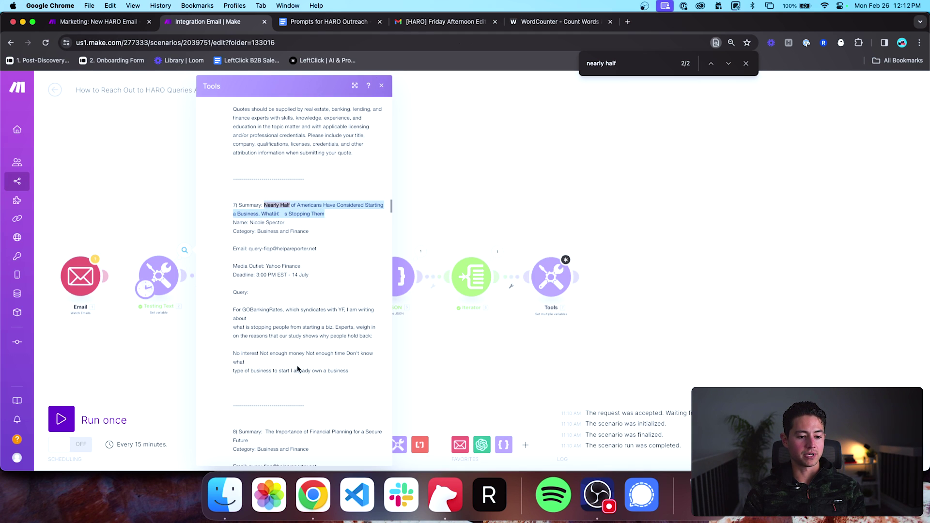
{"action": "double_click", "coordinate": [296, 402]}
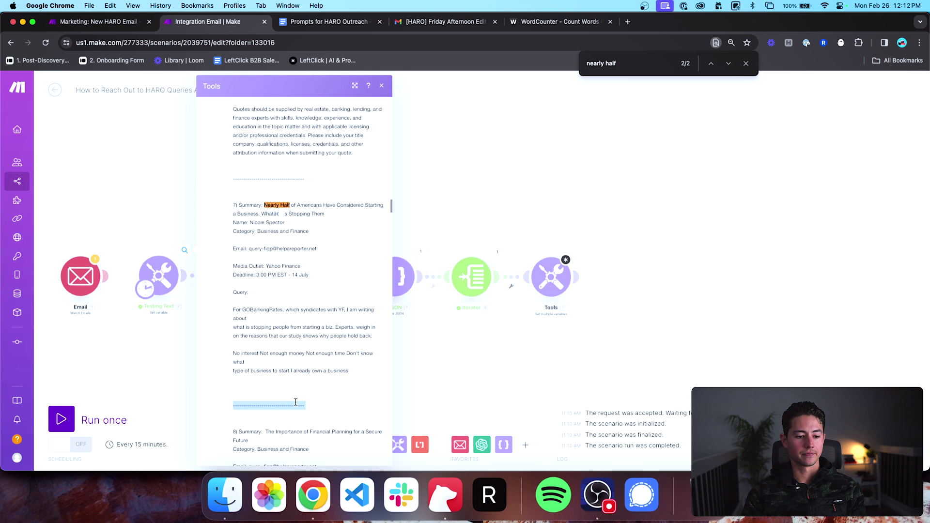
{"action": "left_click_drag", "start_coordinate": [296, 394], "coordinate": [244, 205]}
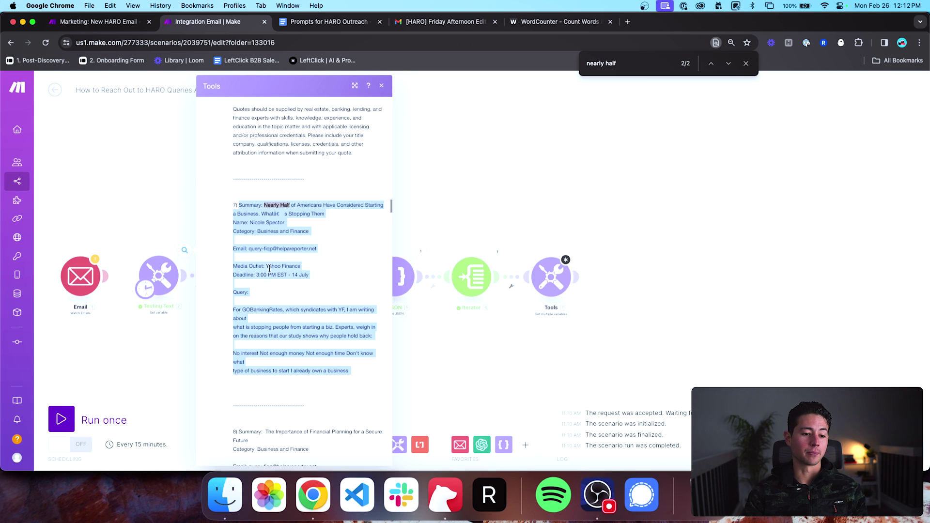
{"action": "left_click", "coordinate": [251, 250]}
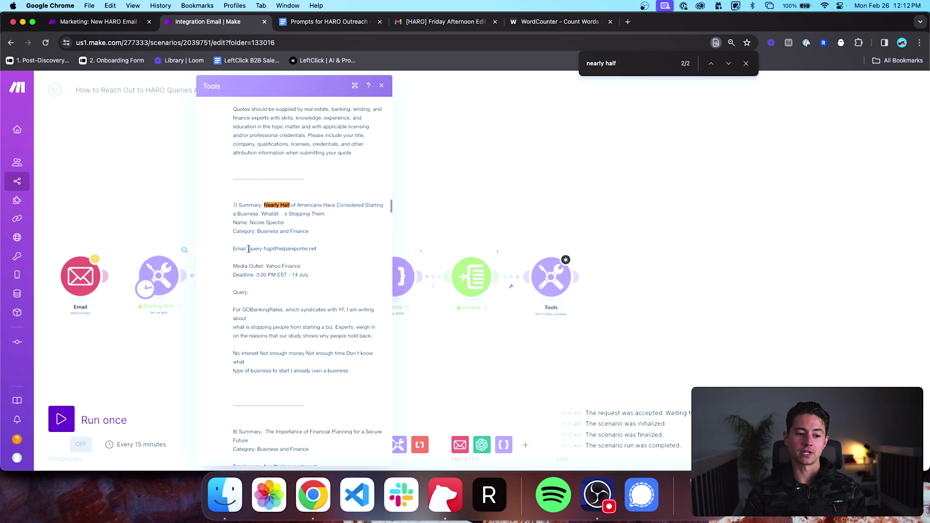
{"action": "left_click_drag", "start_coordinate": [249, 249], "coordinate": [320, 253]}
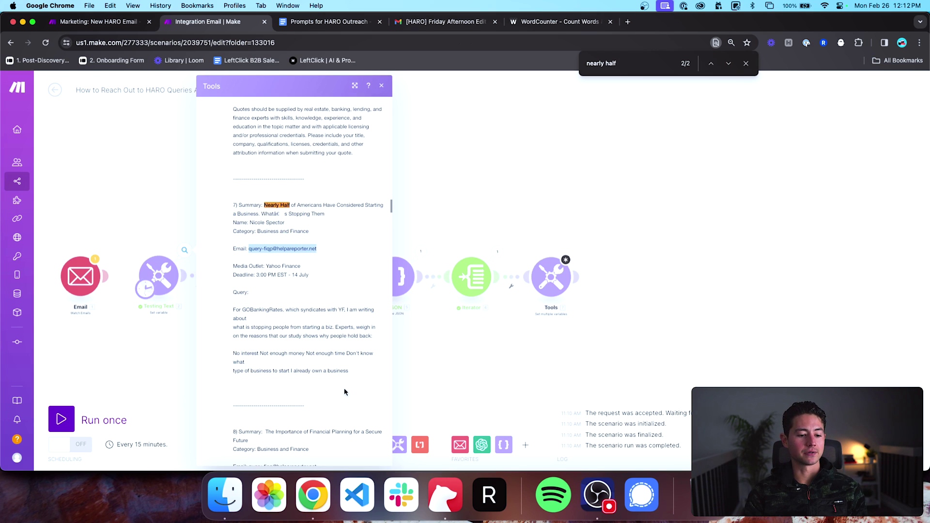
{"action": "left_click_drag", "start_coordinate": [321, 404], "coordinate": [223, 168]}
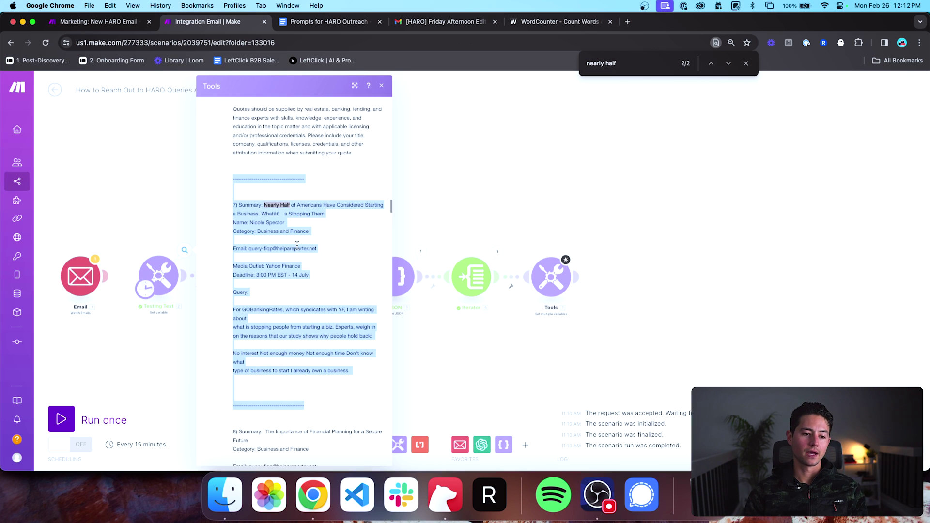
{"action": "left_click", "coordinate": [271, 212]}
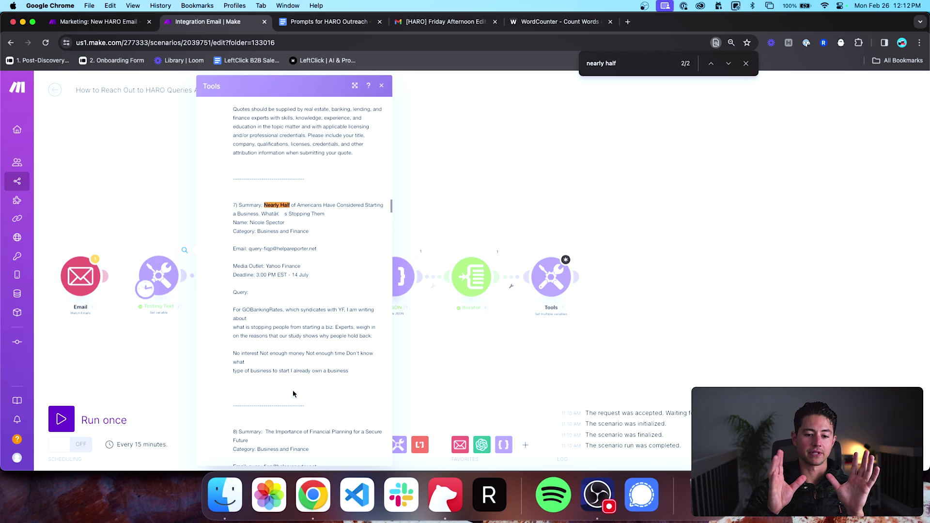
Step: Check the nested get and split formula of the request variable in the Marketing: New HARO Email → Autorespond scenario
{"action": "key", "text": "ctrl+shift+Tab"}
{"action": "left_click", "coordinate": [547, 233]}
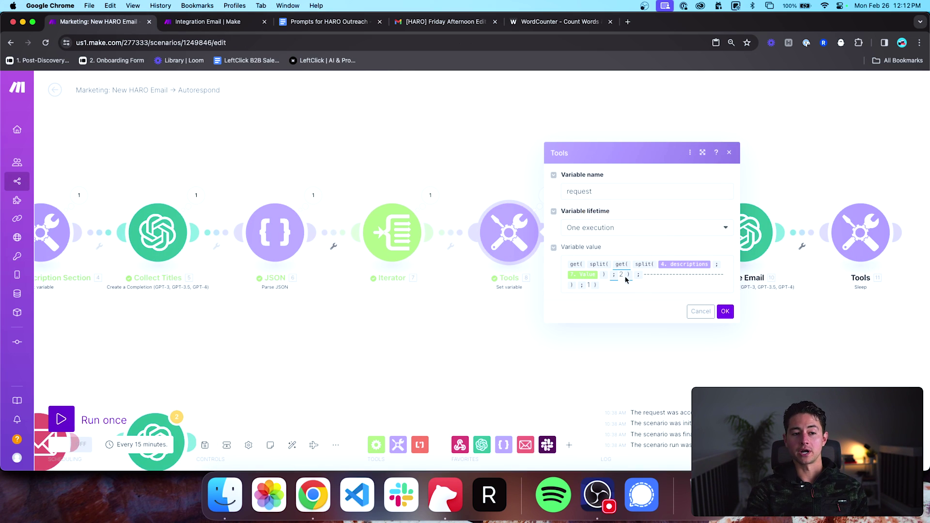
{"action": "key", "text": "ctrl+Tab"}
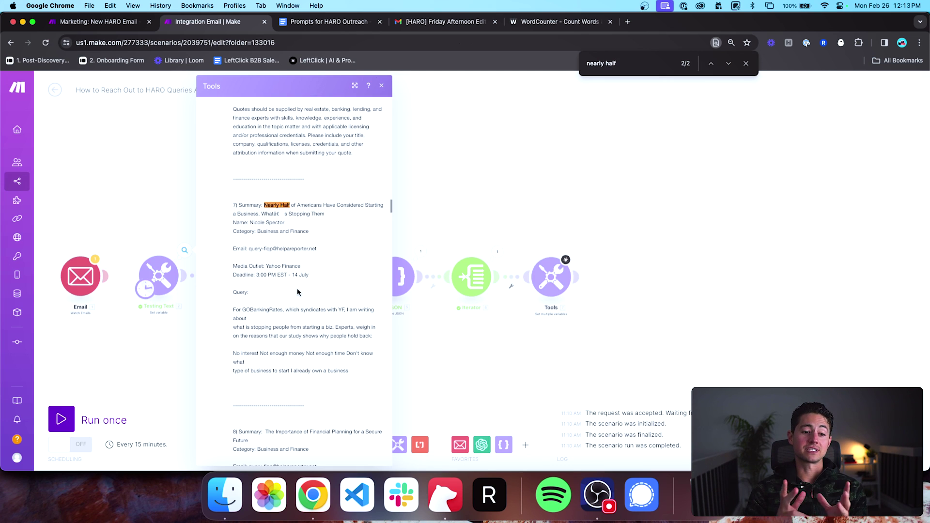
Step: Examine query 7's full title as the split point and the text that follows it in the test output
{"action": "double_click", "coordinate": [271, 205]}
{"action": "left_click", "coordinate": [325, 214], "text": "shift"}
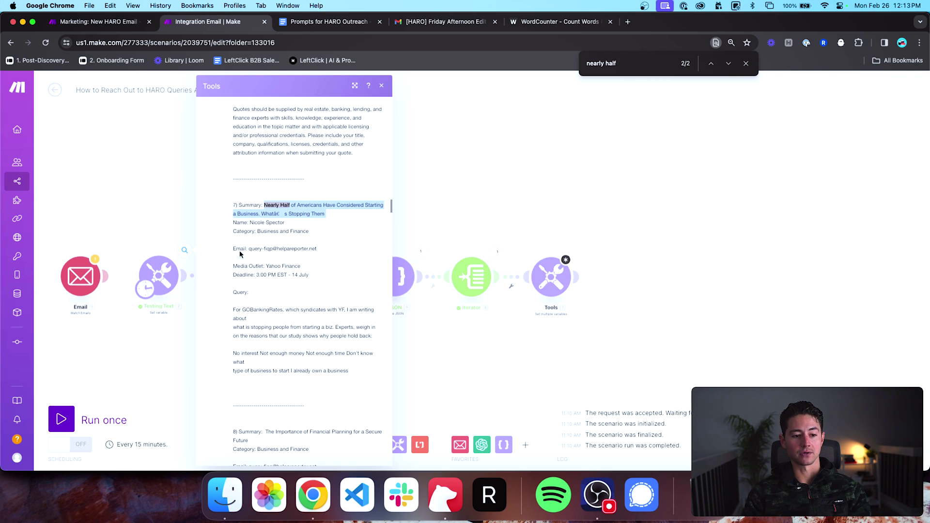
{"action": "left_click", "coordinate": [261, 234]}
{"action": "scroll", "coordinate": [265, 208], "scroll_direction": "down", "scroll_amount": 5}
{"action": "scroll", "coordinate": [264, 207], "scroll_direction": "up", "scroll_amount": 5}
{"action": "scroll", "coordinate": [264, 206], "scroll_direction": "down", "scroll_amount": 4}
{"action": "scroll", "coordinate": [264, 205], "scroll_direction": "up", "scroll_amount": 2}
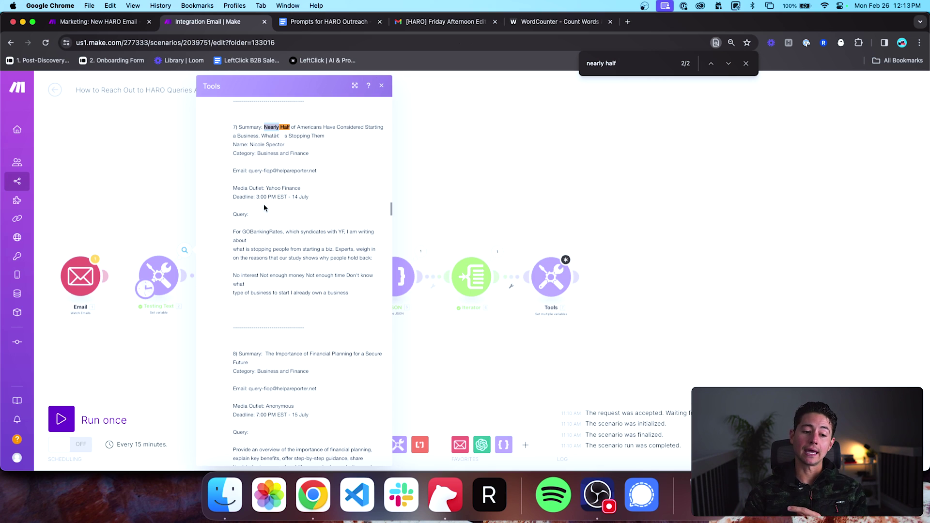
Step: Examine the dashed line ending query 7 and the block of text before it, and close the text search
{"action": "double_click", "coordinate": [273, 328]}
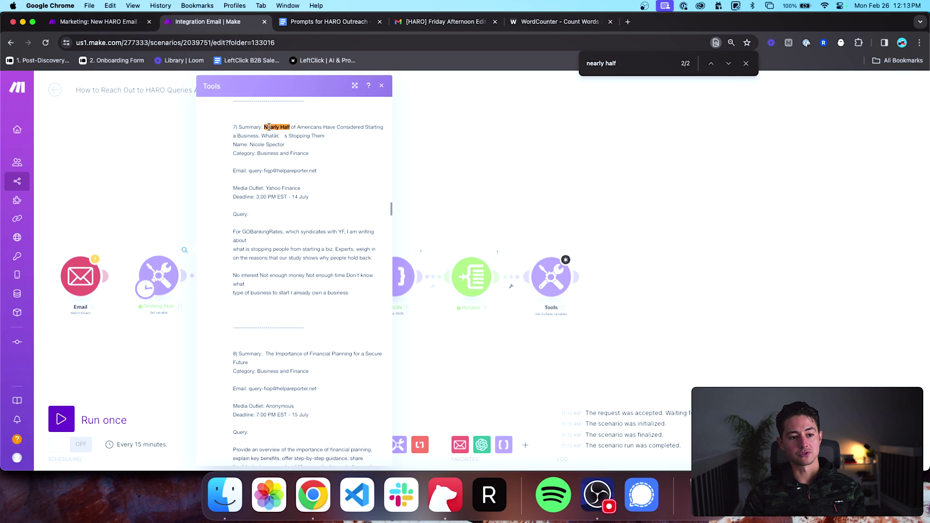
{"action": "triple_click", "coordinate": [269, 129]}
{"action": "left_click", "coordinate": [306, 330], "text": "shift"}
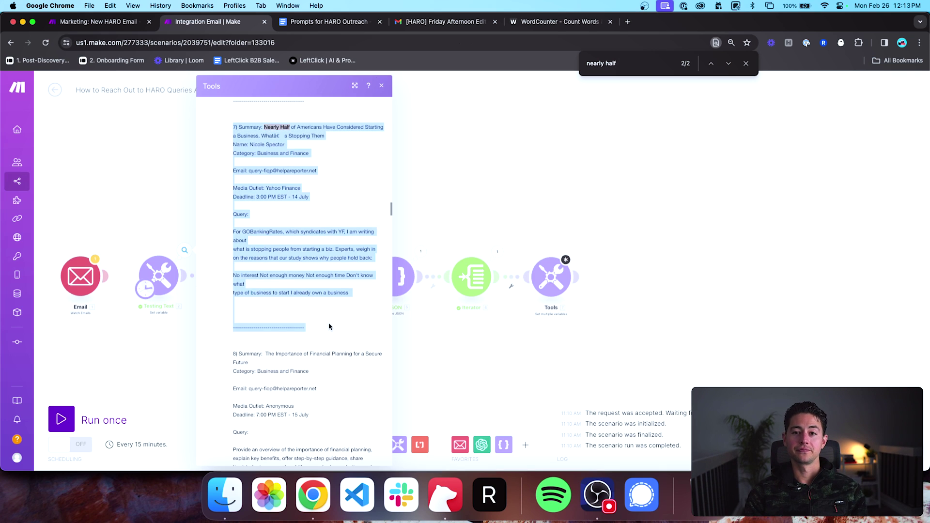
{"action": "left_click", "coordinate": [329, 327]}
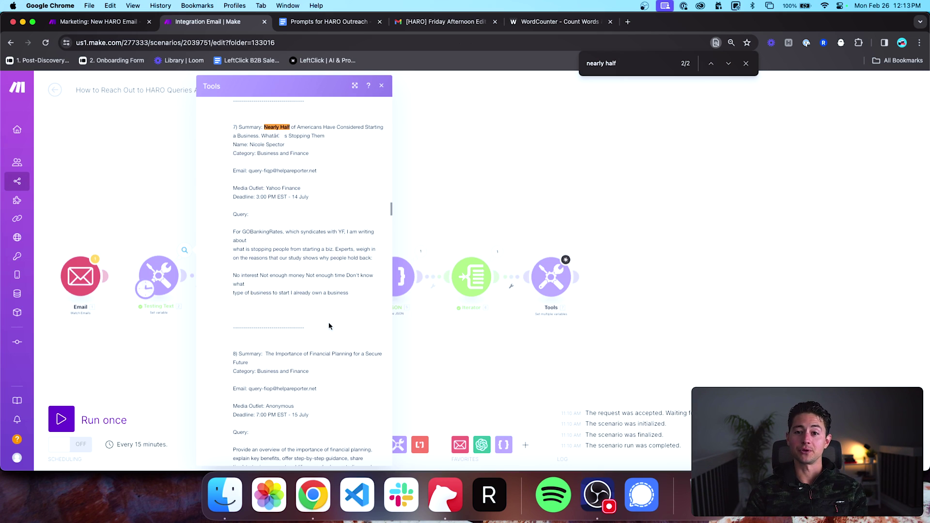
{"action": "scroll", "coordinate": [348, 304], "scroll_direction": "up", "scroll_amount": 1}
{"action": "left_click_drag", "start_coordinate": [342, 321], "coordinate": [290, 164]}
{"action": "left_click", "coordinate": [291, 164]}
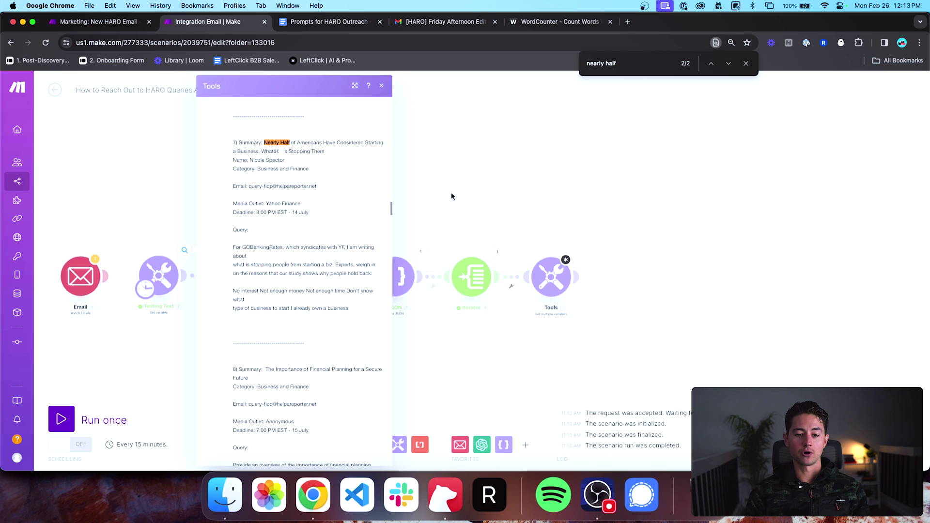
{"action": "left_click", "coordinate": [745, 63]}
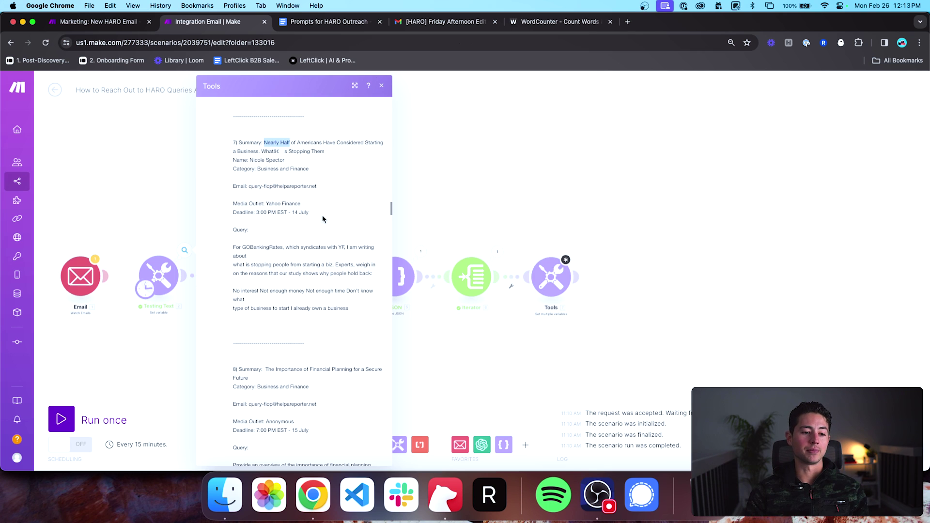
{"action": "scroll", "coordinate": [580, 277], "scroll_direction": "up", "scroll_amount": 3}
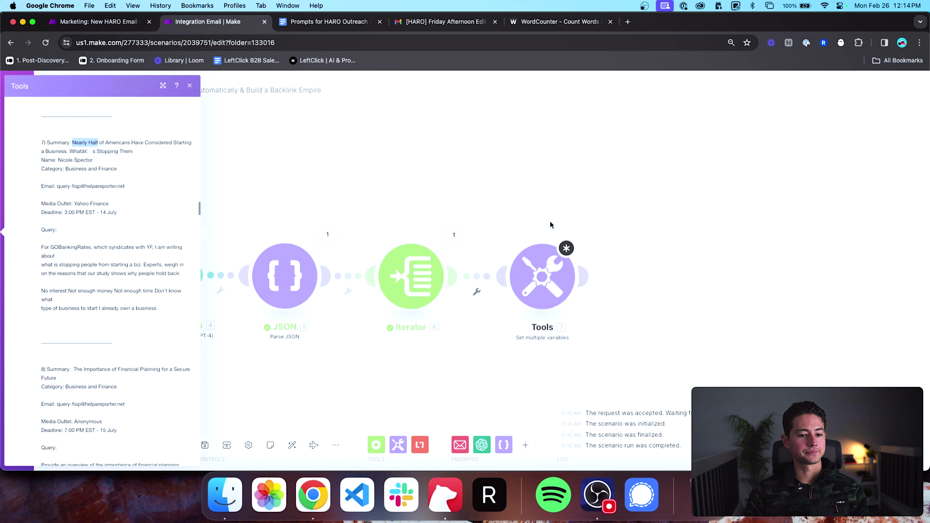
{"action": "left_click", "coordinate": [548, 242]}
{"action": "left_click", "coordinate": [544, 269]}
{"action": "left_click", "coordinate": [645, 276]}
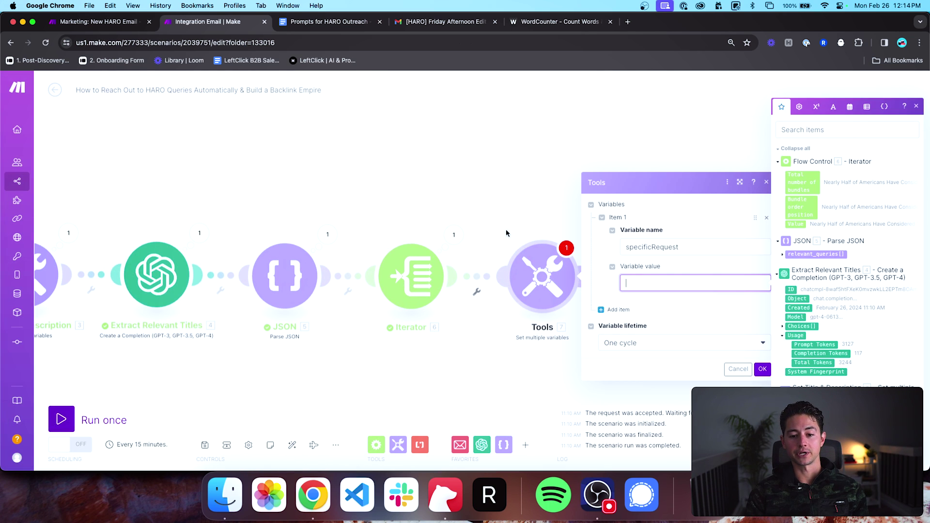
{"action": "scroll", "coordinate": [480, 209], "scroll_direction": "down", "scroll_amount": 3}
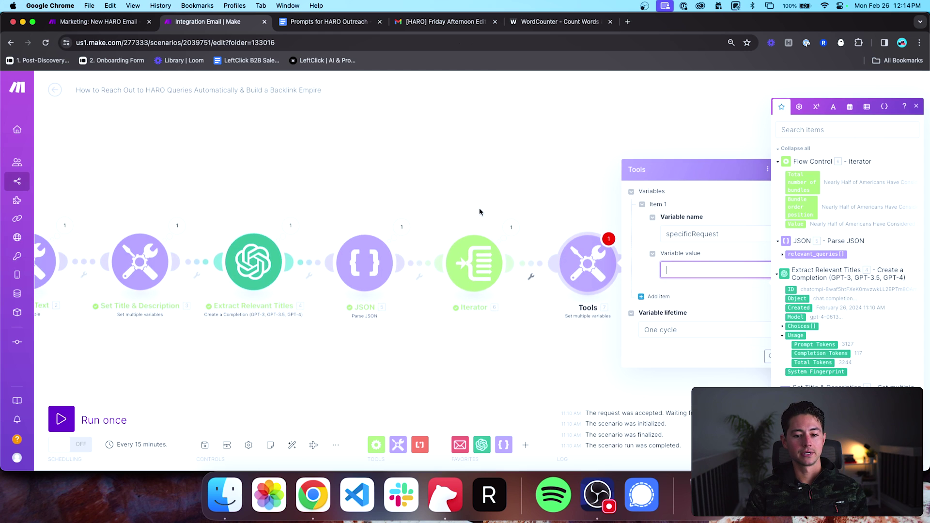
{"action": "left_click", "coordinate": [235, 220]}
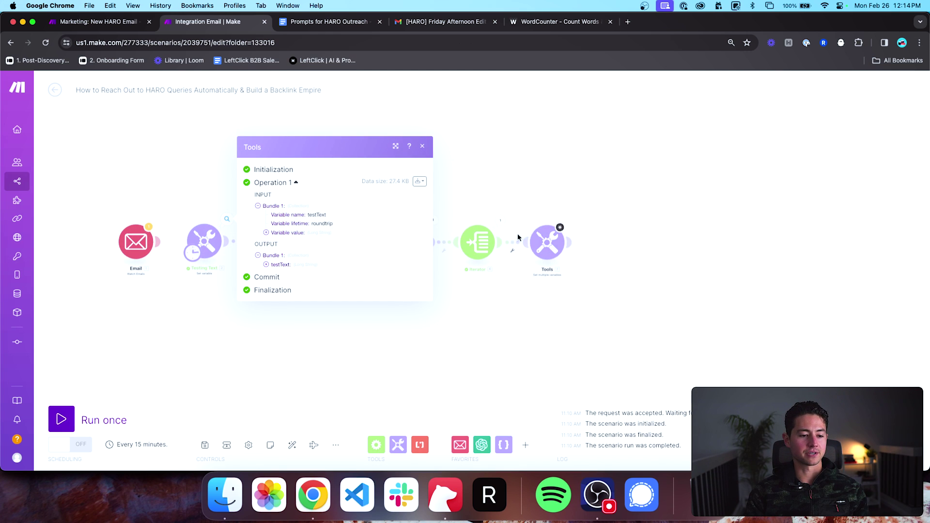
Step: Set the specificRequest value to split descriptions from Set Title & Description by the Iterator's Value, and save the module settings
{"action": "left_click", "coordinate": [547, 242]}
{"action": "left_click", "coordinate": [644, 249]}
{"action": "type", "text": "split("}
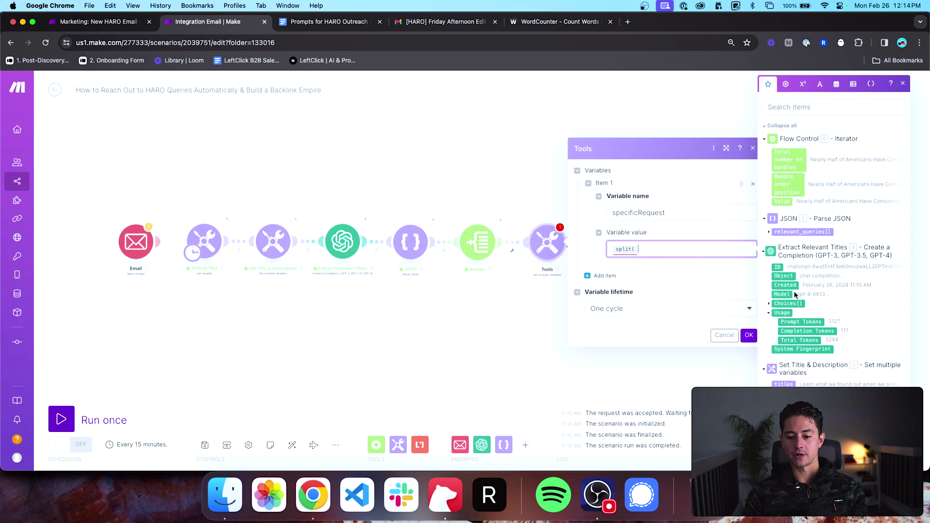
{"action": "left_click", "coordinate": [784, 393]}
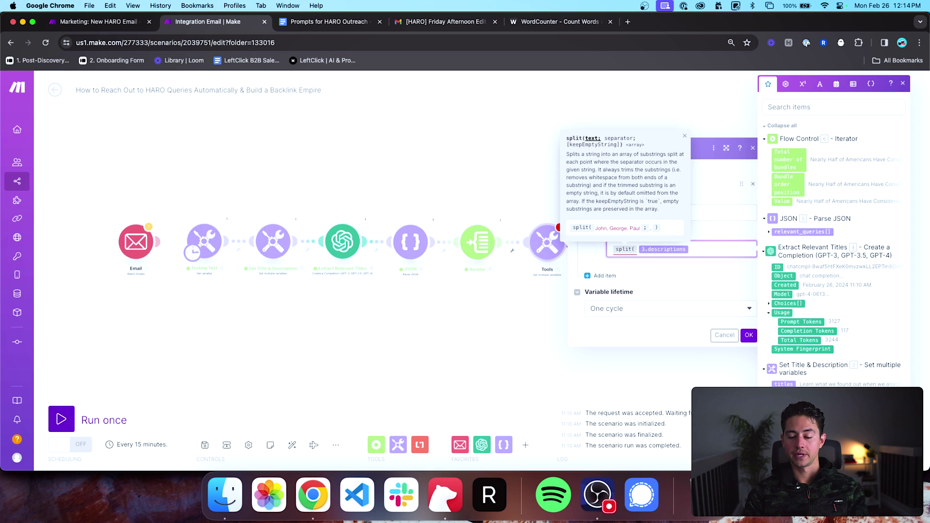
{"action": "type", "text": ";"}
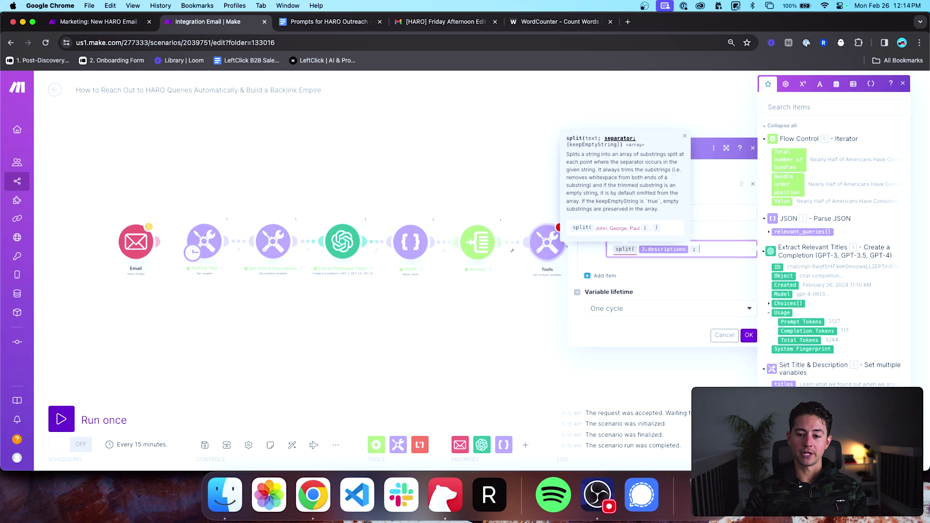
{"action": "left_click", "coordinate": [788, 200]}
{"action": "type", "text": ")"}
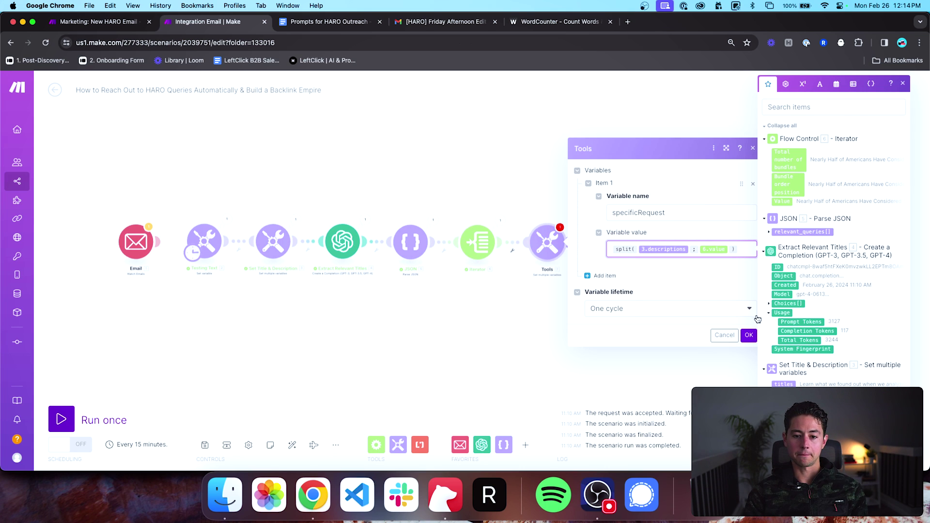
{"action": "left_click", "coordinate": [749, 335]}
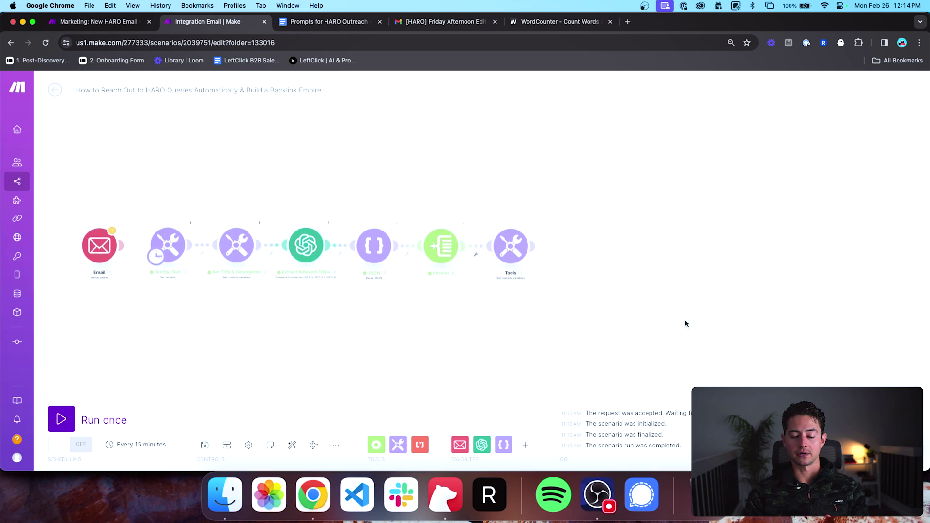
Step: Review the split formula in the new Tools module, save its settings and run the scenario once
{"action": "left_click", "coordinate": [476, 257]}
{"action": "left_click", "coordinate": [674, 265]}
{"action": "key", "text": "super+Left"}
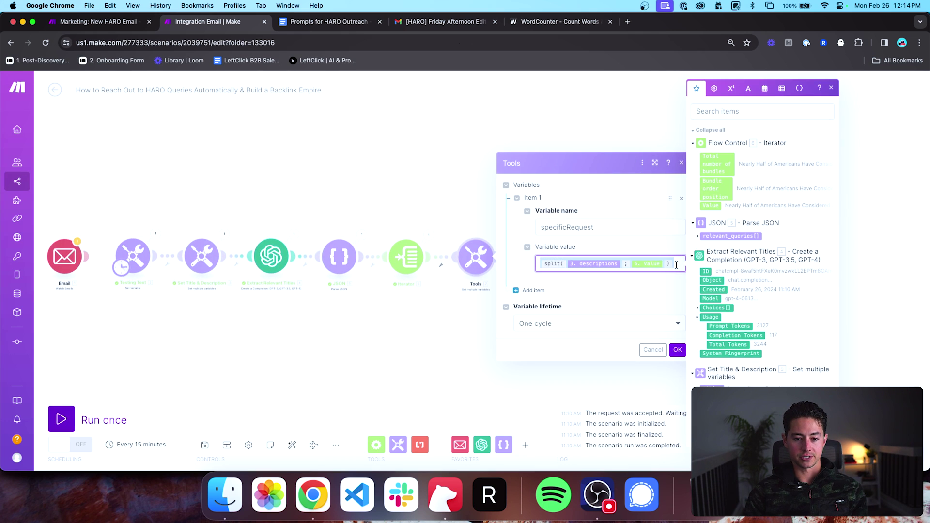
{"action": "left_click", "coordinate": [680, 349]}
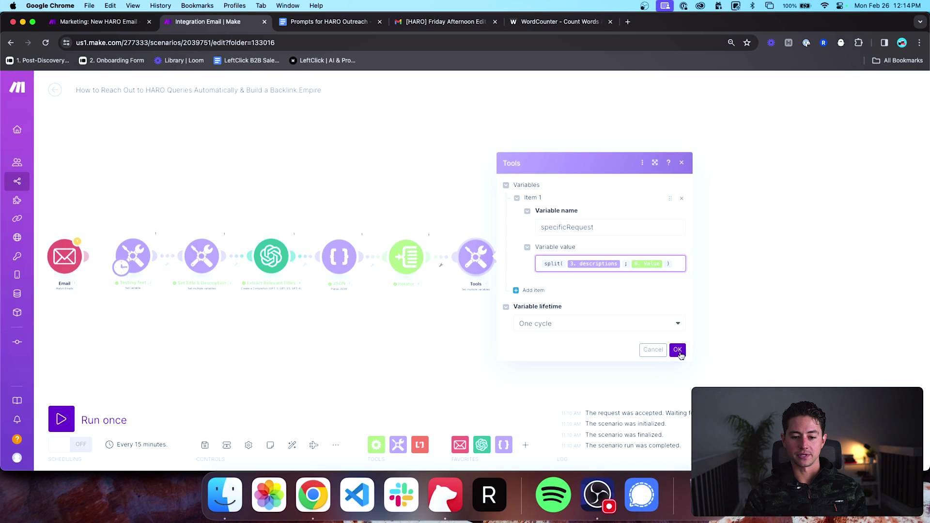
{"action": "left_click", "coordinate": [103, 426]}
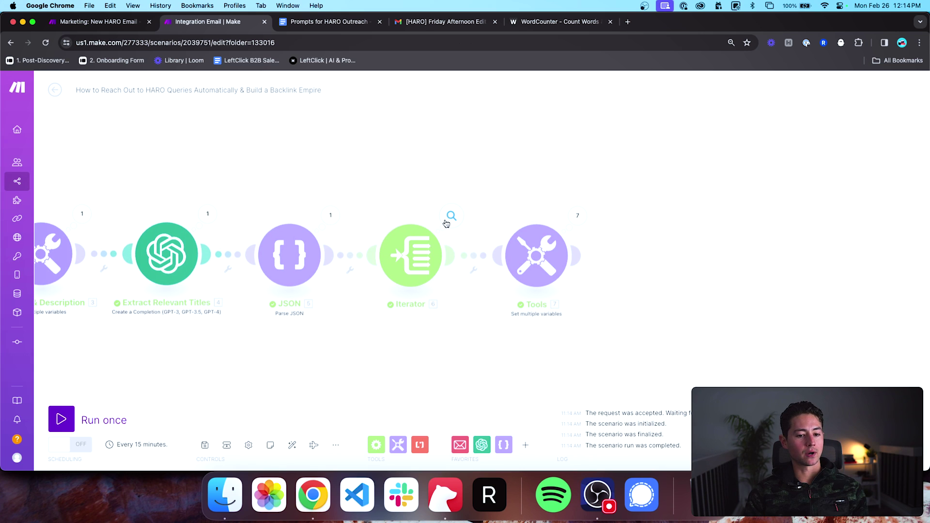
Step: Examine the first element of the specificRequest array in Operation 1 of the last Tools module's output
{"action": "left_click", "coordinate": [576, 216]}
{"action": "left_click", "coordinate": [650, 180]}
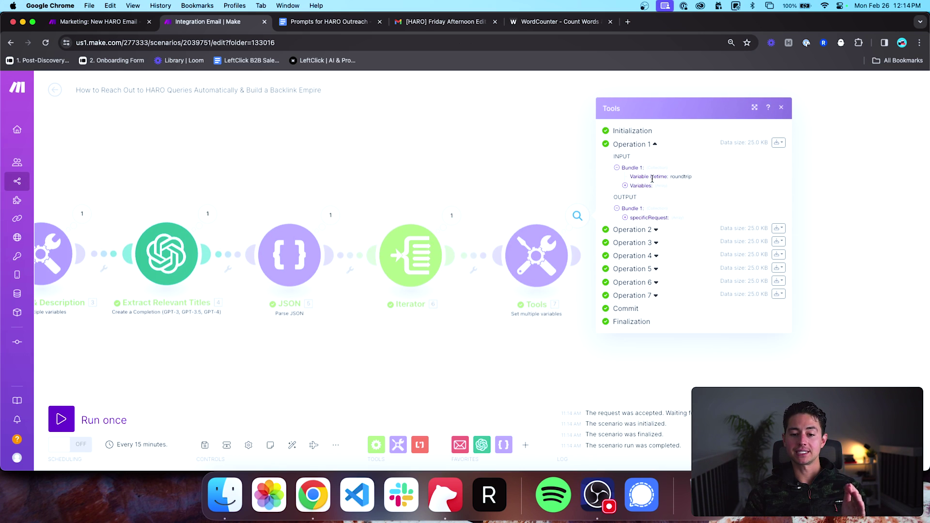
{"action": "left_click", "coordinate": [650, 217]}
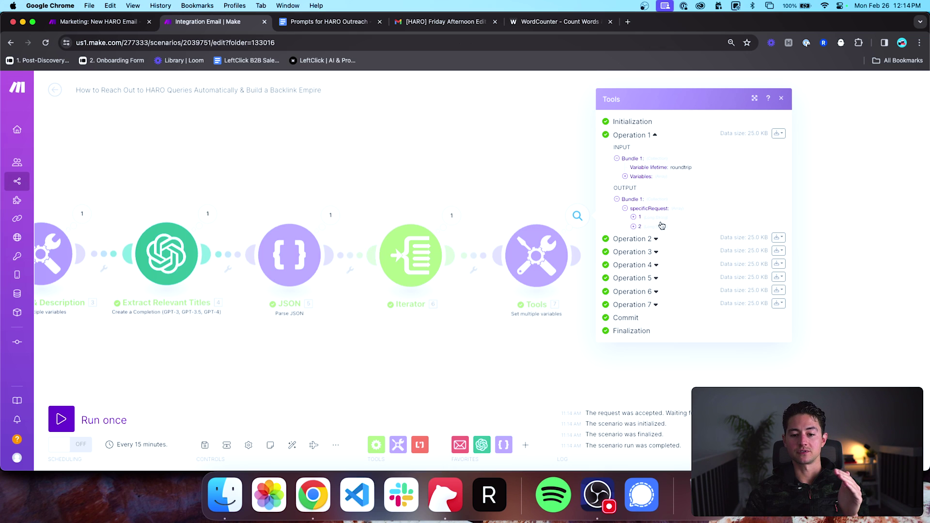
{"action": "left_click", "coordinate": [659, 218]}
{"action": "scroll", "coordinate": [672, 209], "scroll_direction": "down", "scroll_amount": 15}
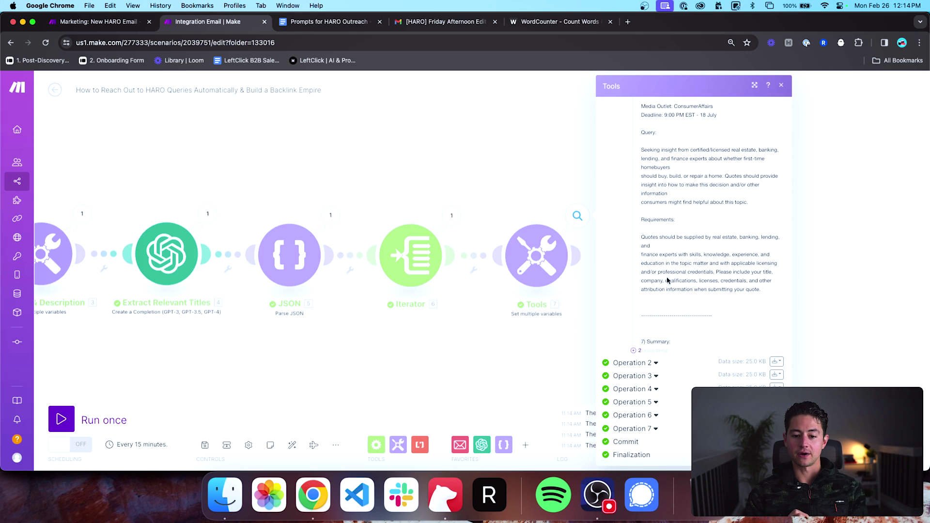
Step: Examine the second specificRequest element from its first line to the dashed line ending query 7, and close the output
{"action": "left_click", "coordinate": [657, 351]}
{"action": "scroll", "coordinate": [679, 346], "scroll_direction": "down", "scroll_amount": 3}
{"action": "triple_click", "coordinate": [653, 291]}
{"action": "scroll", "coordinate": [659, 267], "scroll_direction": "down", "scroll_amount": 3}
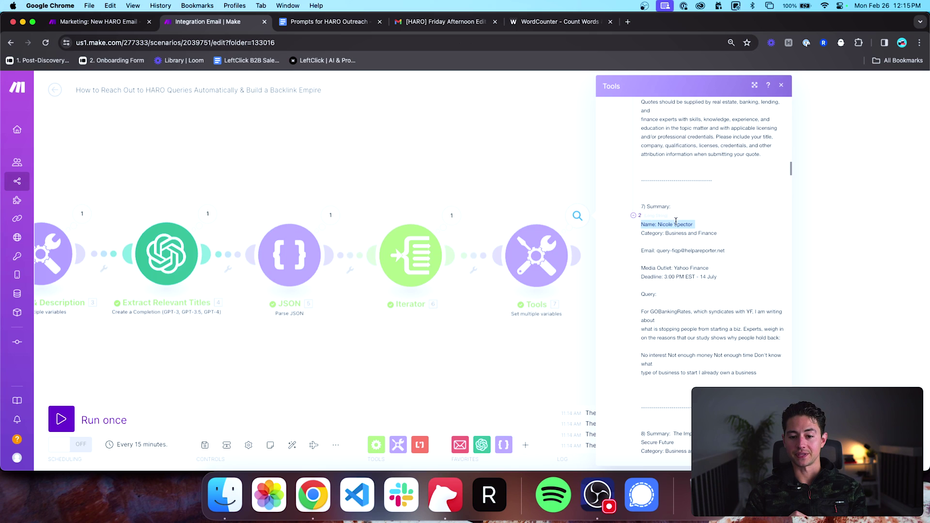
{"action": "scroll", "coordinate": [671, 308], "scroll_direction": "down", "scroll_amount": 3}
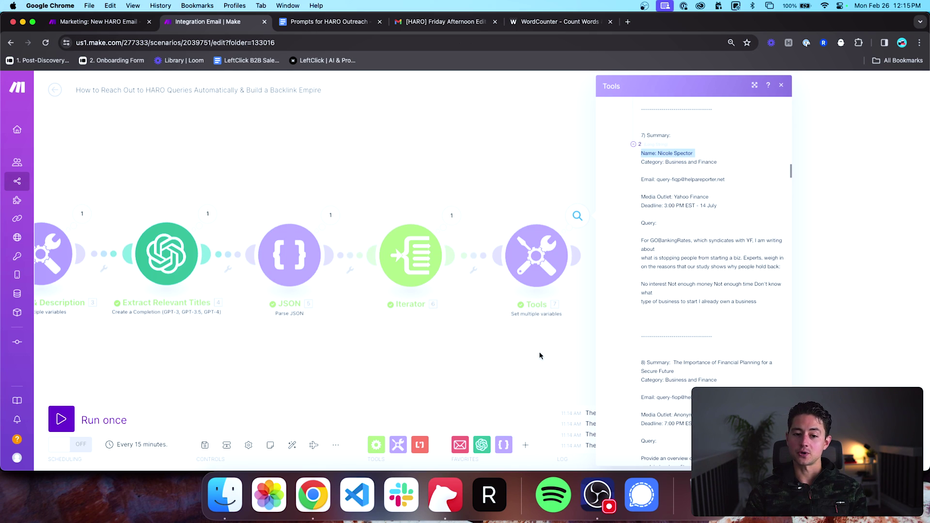
{"action": "scroll", "coordinate": [670, 332], "scroll_direction": "up", "scroll_amount": 1}
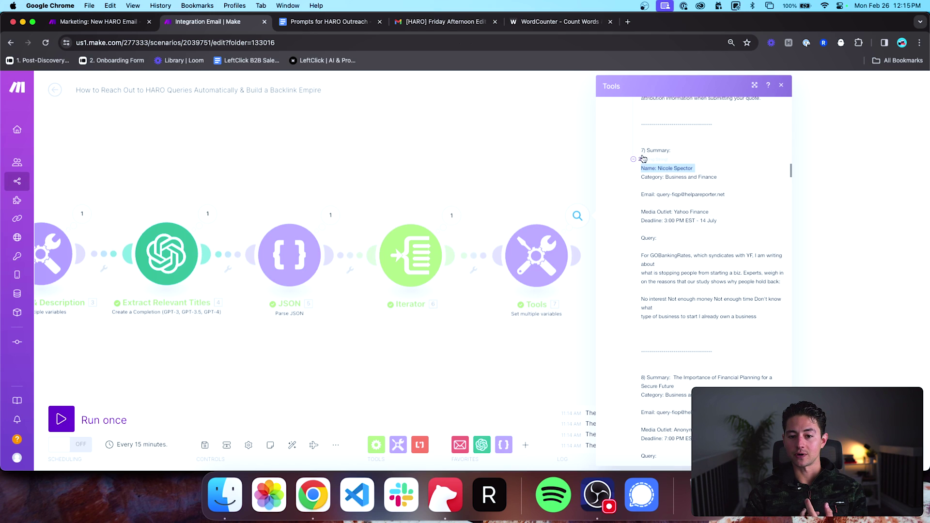
{"action": "double_click", "coordinate": [689, 350]}
{"action": "left_click", "coordinate": [523, 334]}
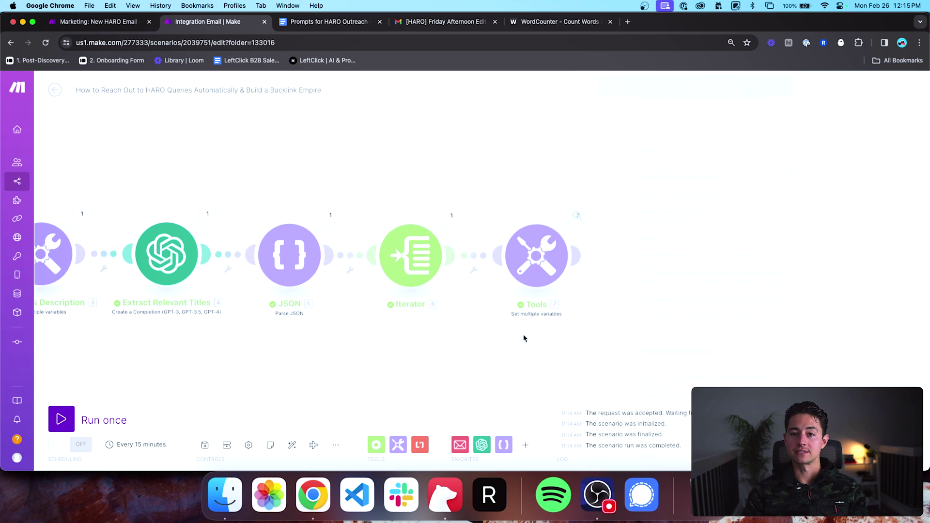
Step: Wrap the specificRequest split formula in a get function with index 2, save the Tools module and run the scenario once
{"action": "left_click", "coordinate": [545, 256]}
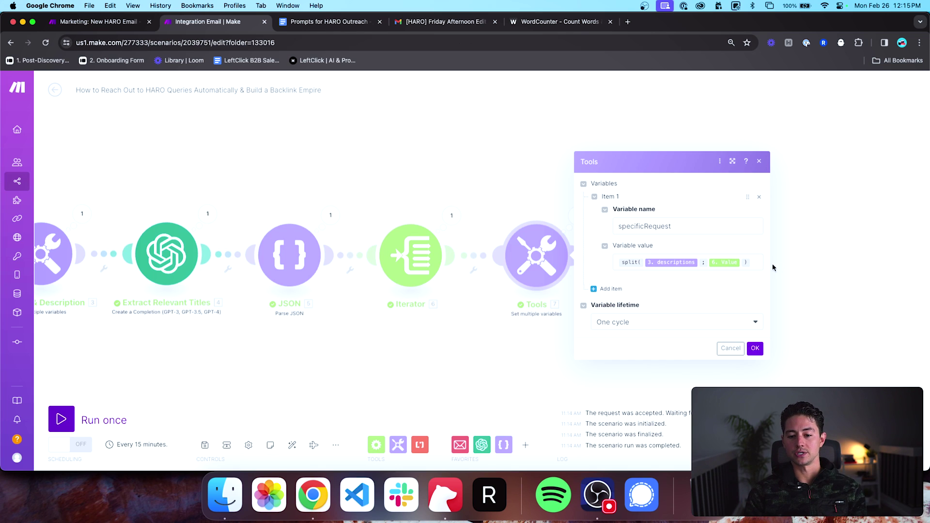
{"action": "left_click", "coordinate": [619, 262]}
{"action": "type", "text": "get("}
{"action": "key", "text": "End"}
{"action": "type", "text": ";2)"}
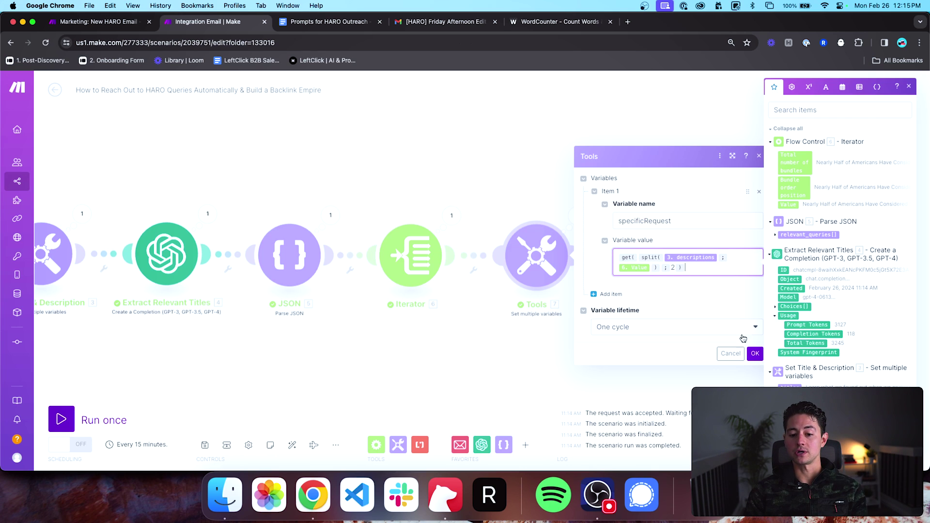
{"action": "left_click", "coordinate": [755, 353]}
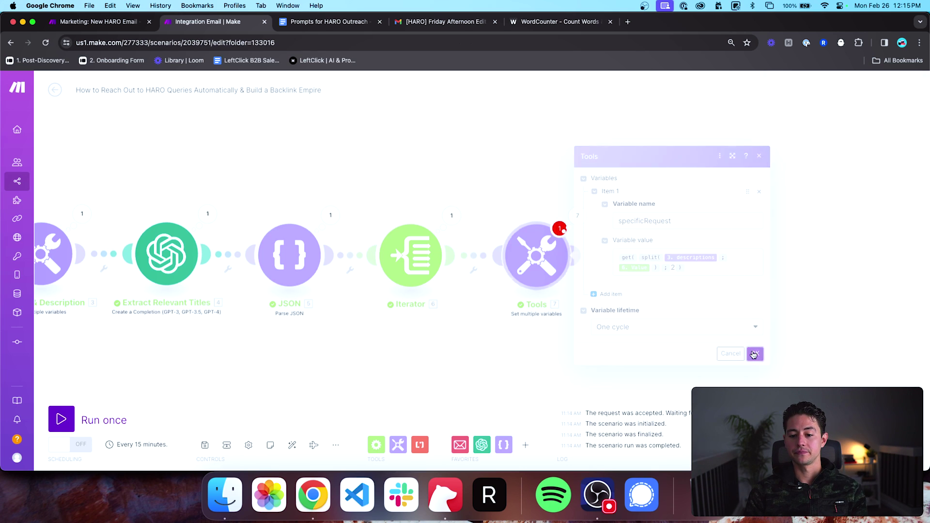
{"action": "left_click", "coordinate": [116, 420]}
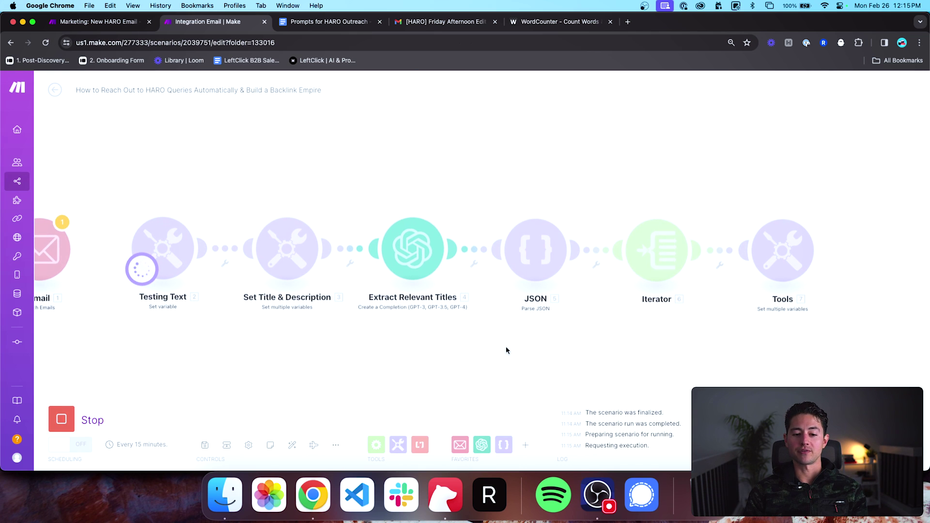
Step: Examine the opening lines of specificRequest in Operation 6 of the last Tools module's output
{"action": "left_click_drag", "start_coordinate": [505, 347], "coordinate": [399, 358]}
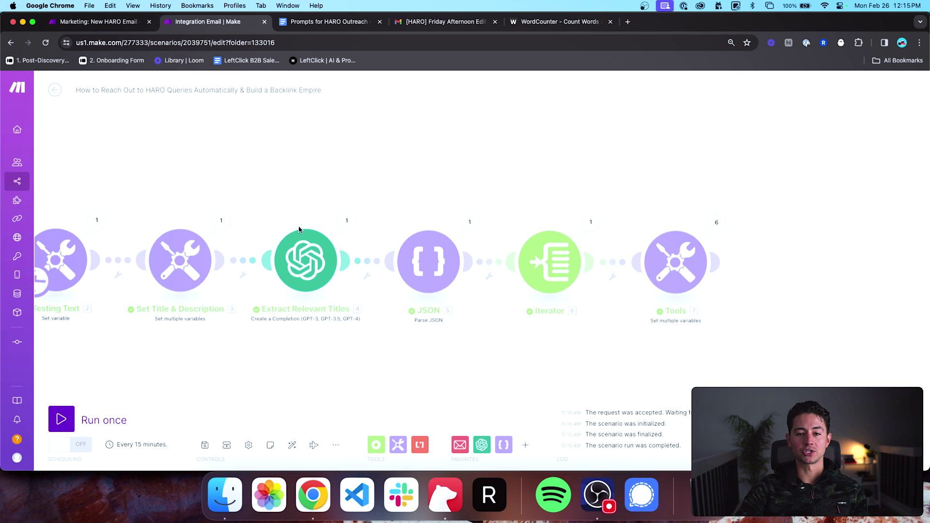
{"action": "left_click", "coordinate": [715, 223]}
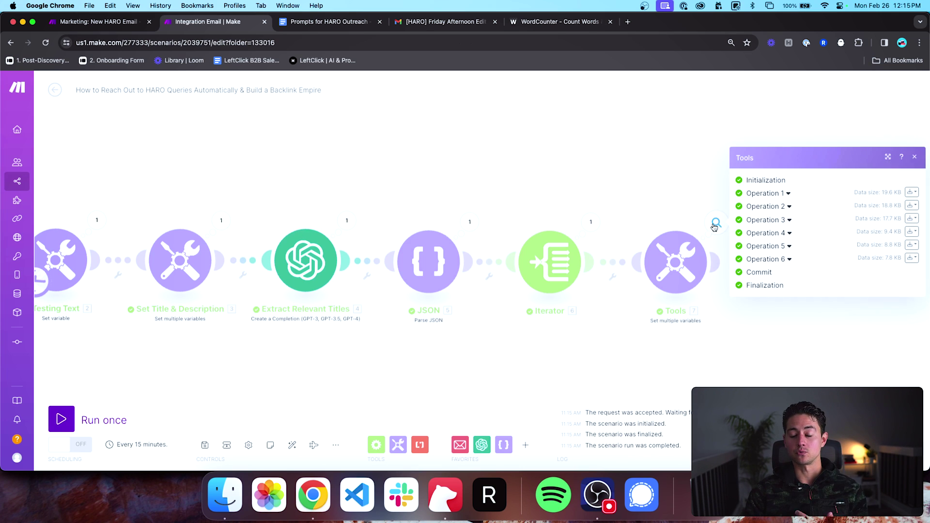
{"action": "left_click", "coordinate": [790, 260]}
{"action": "left_click", "coordinate": [770, 297]}
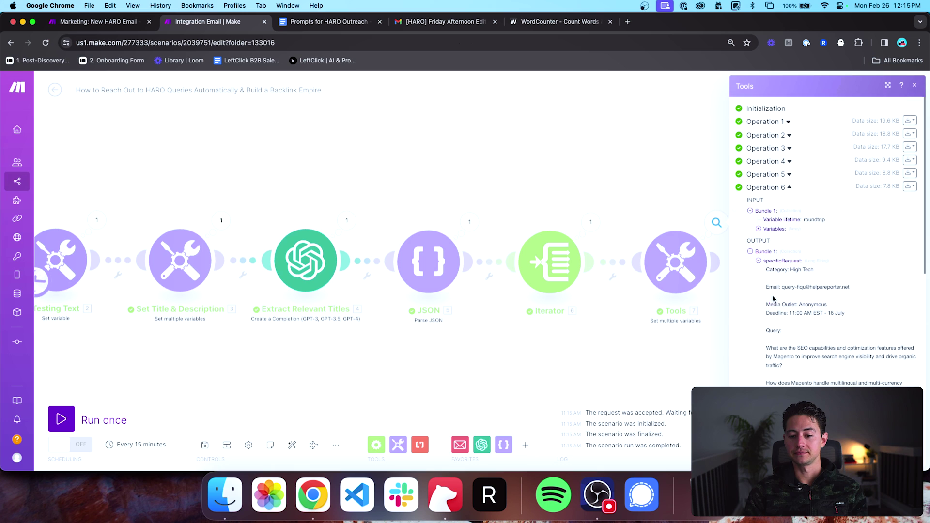
{"action": "scroll", "coordinate": [801, 274], "scroll_direction": "down", "scroll_amount": 2}
{"action": "scroll", "coordinate": [801, 275], "scroll_direction": "down", "scroll_amount": 1}
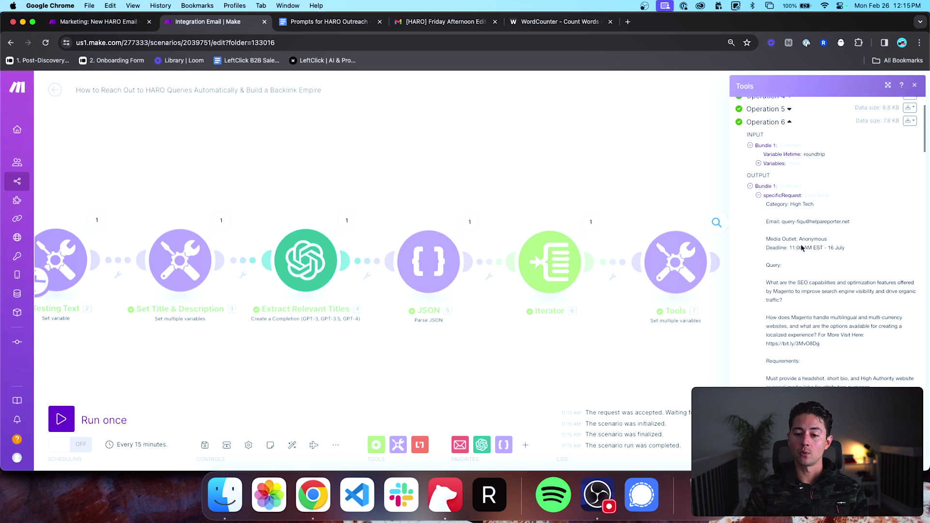
{"action": "triple_click", "coordinate": [796, 200]}
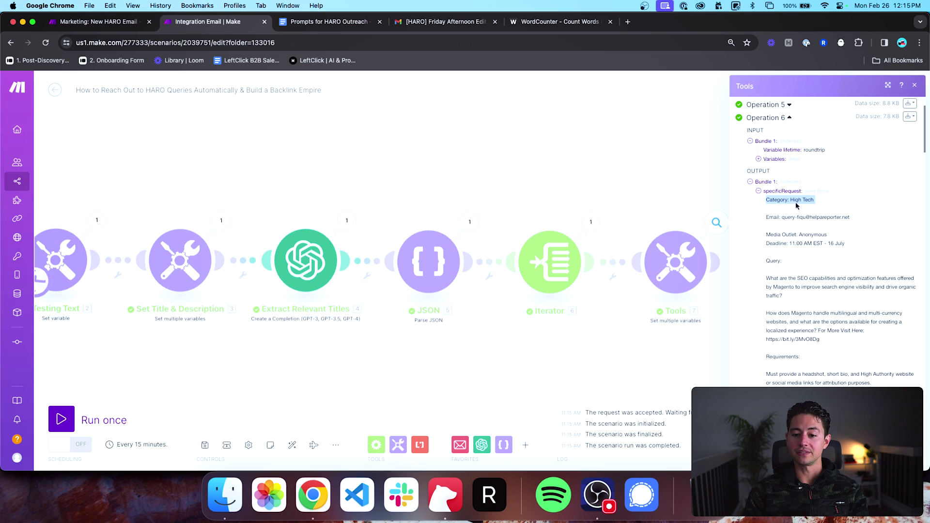
Step: Examine how far Operation 6's specificRequest text runs and the dashed line ending its first query, and close the output
{"action": "scroll", "coordinate": [818, 218], "scroll_direction": "down", "scroll_amount": 15}
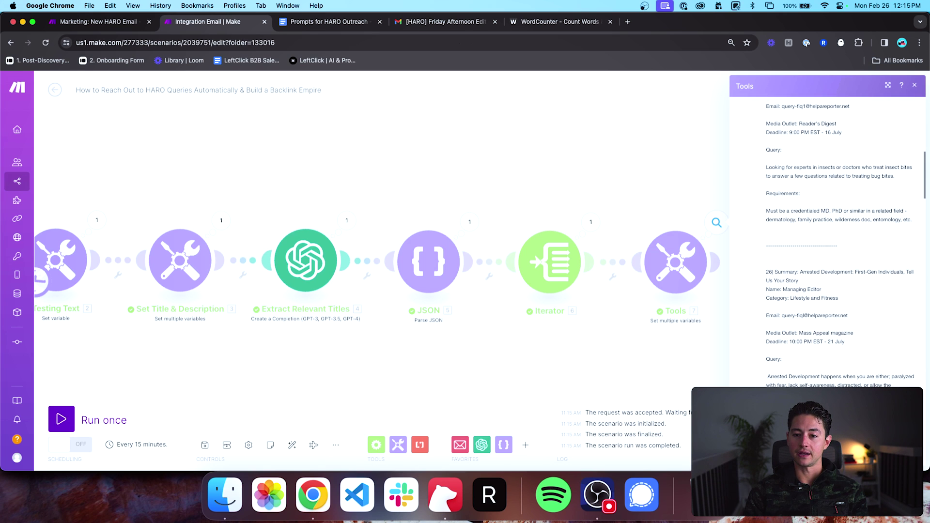
{"action": "scroll", "coordinate": [809, 196], "scroll_direction": "down", "scroll_amount": 20}
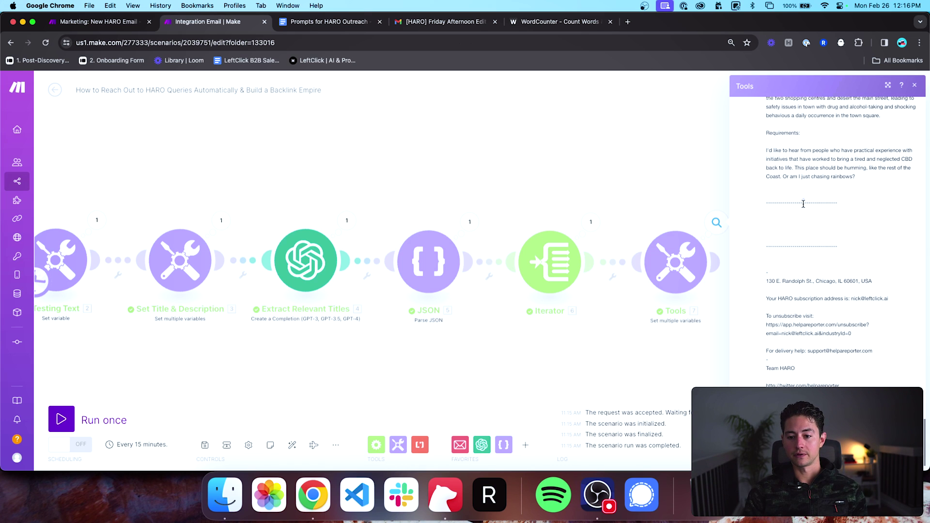
{"action": "scroll", "coordinate": [829, 208], "scroll_direction": "up", "scroll_amount": 20}
{"action": "scroll", "coordinate": [833, 294], "scroll_direction": "down", "scroll_amount": 3}
{"action": "left_click_drag", "start_coordinate": [835, 275], "coordinate": [767, 276]}
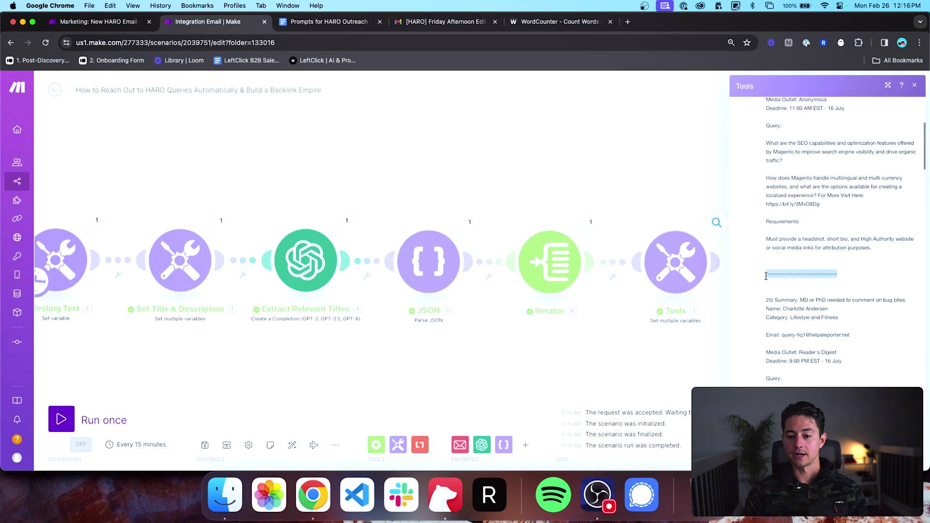
{"action": "scroll", "coordinate": [804, 299], "scroll_direction": "up", "scroll_amount": 1}
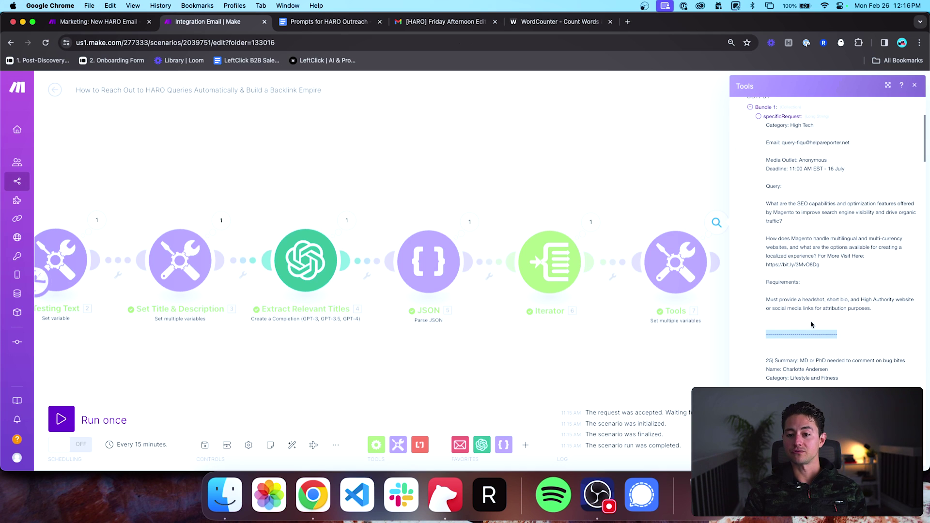
{"action": "left_click", "coordinate": [731, 143]}
Step: Wrap the specificRequest get formula in a split function that uses the dashed line ----------------------------------- as separator
{"action": "left_click", "coordinate": [703, 262]}
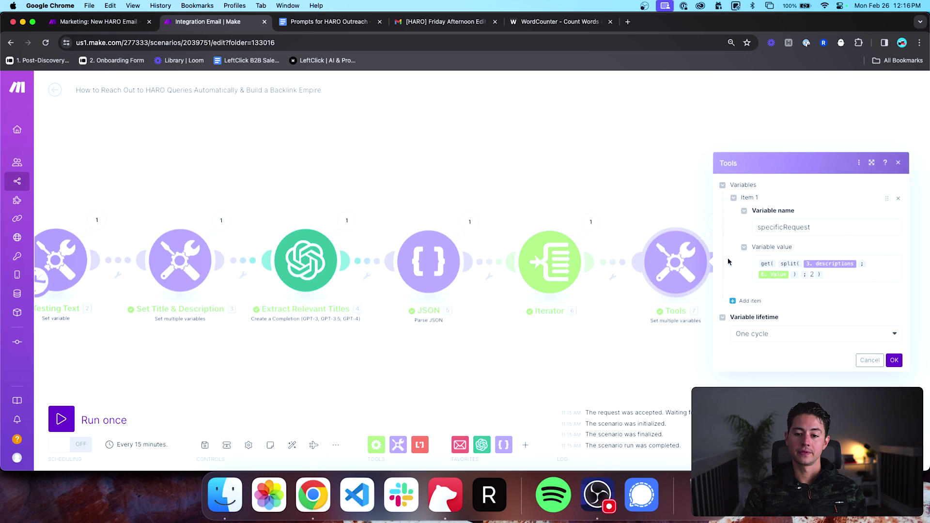
{"action": "left_click", "coordinate": [832, 273]}
{"action": "type", "text": "split("}
{"action": "key", "text": "super+Right"}
{"action": "type", "text": "; ----------------------------------- "}
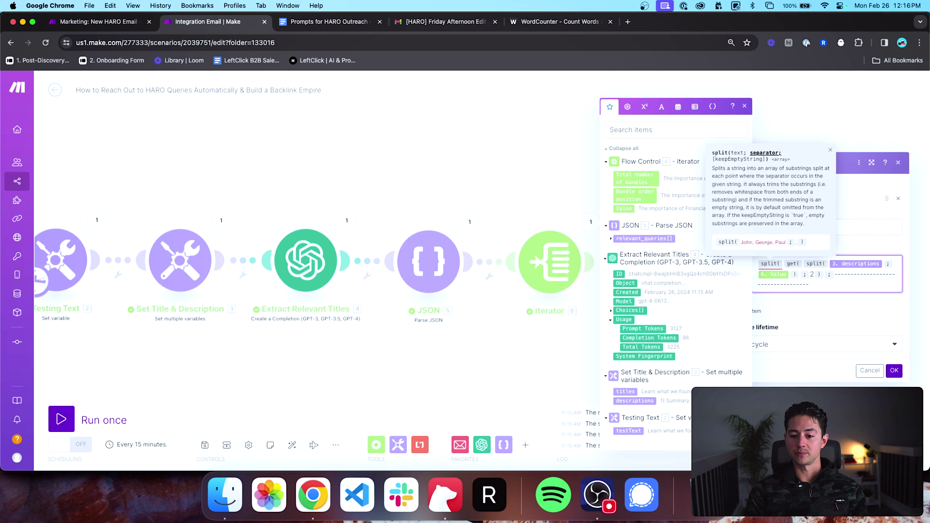
{"action": "type", "text": ")"}
Step: Wrap the outer split formula in a get function with index 1, save the Tools module and run the scenario once
{"action": "key", "text": "super+Up"}
{"action": "type", "text": "get("}
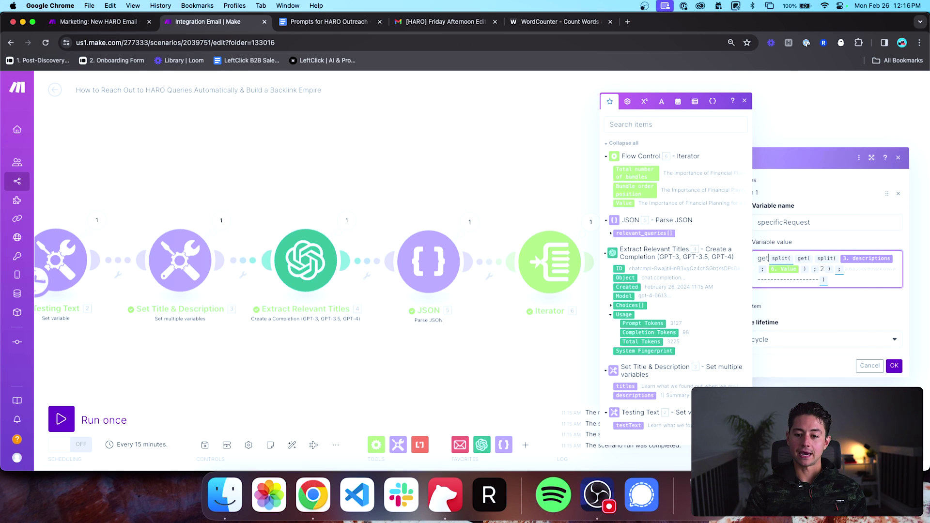
{"action": "type", "text": ";1)"}
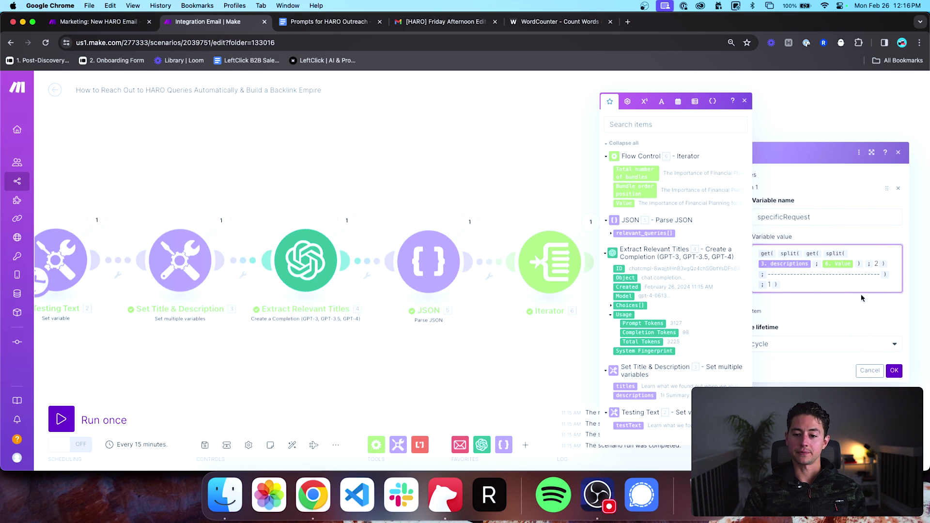
{"action": "left_click", "coordinate": [894, 370]}
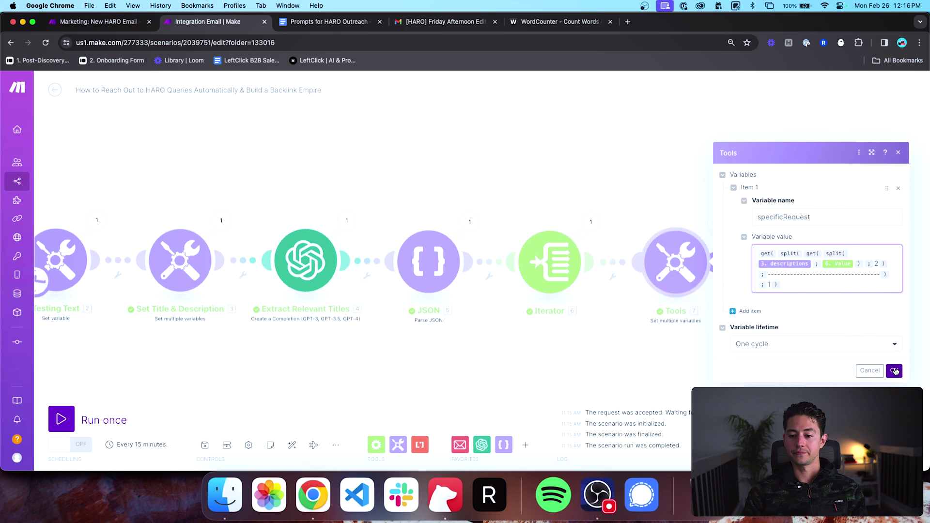
{"action": "left_click", "coordinate": [121, 419]}
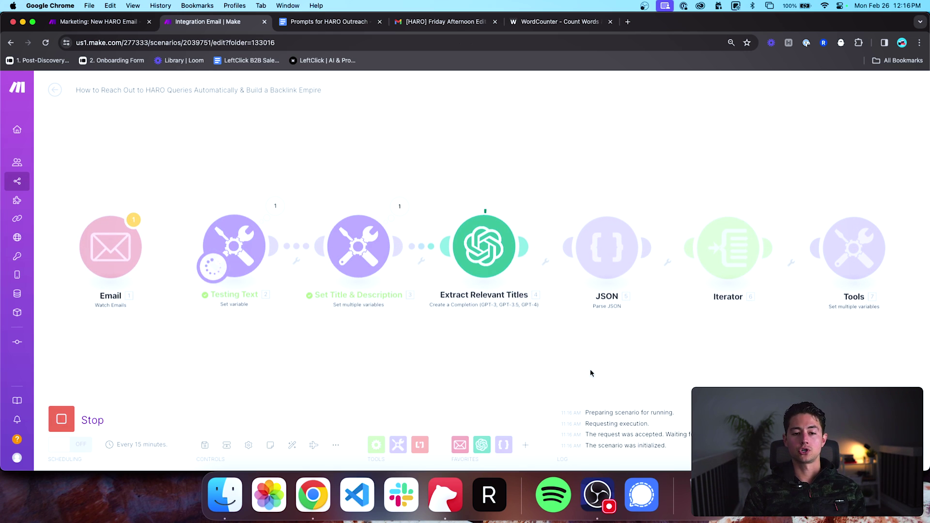
Step: Examine the isolated specificRequest text in Operation 1 of the last Tools module's output, and close the output
{"action": "scroll", "coordinate": [536, 328], "scroll_direction": "right", "scroll_amount": 5}
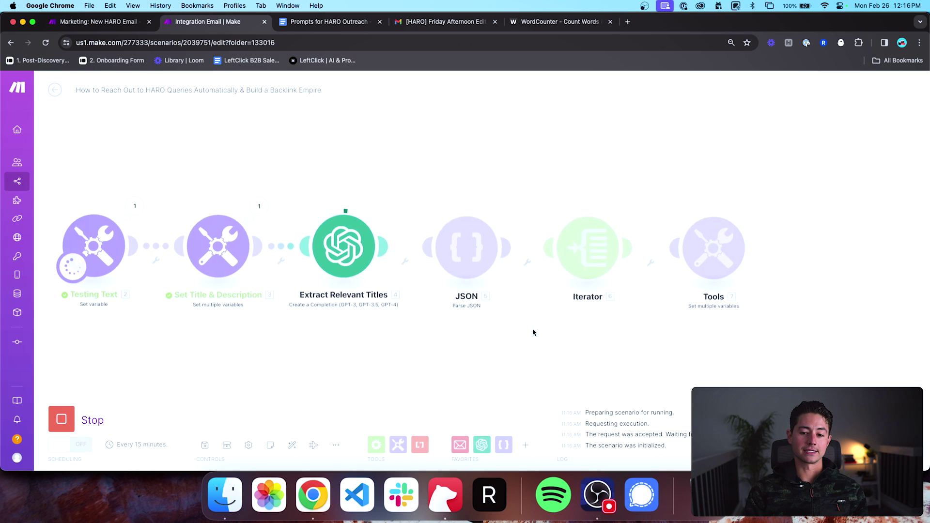
{"action": "left_click_drag", "start_coordinate": [595, 304], "coordinate": [495, 323]}
{"action": "scroll", "coordinate": [500, 304], "scroll_direction": "down", "scroll_amount": 2}
{"action": "scroll", "coordinate": [525, 307], "scroll_direction": "right", "scroll_amount": 3}
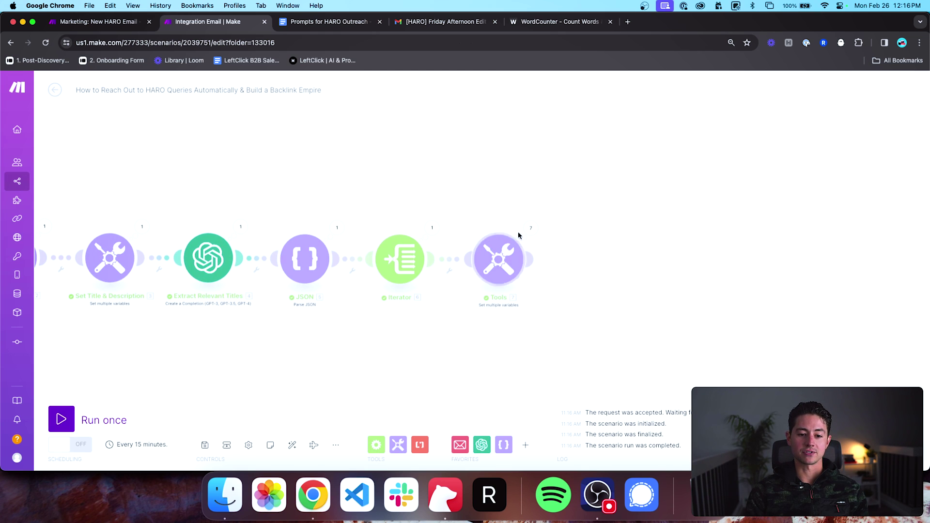
{"action": "left_click", "coordinate": [531, 228]}
{"action": "left_click", "coordinate": [604, 192]}
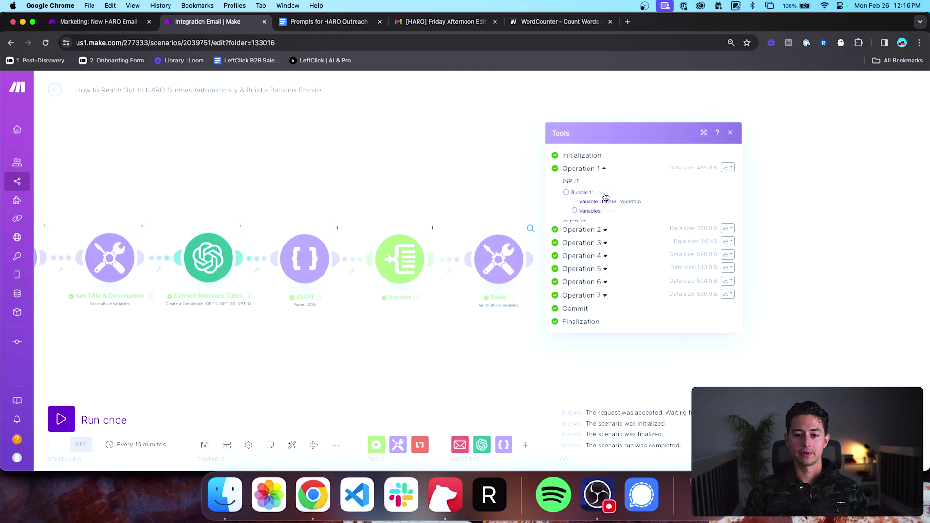
{"action": "left_click", "coordinate": [590, 229]}
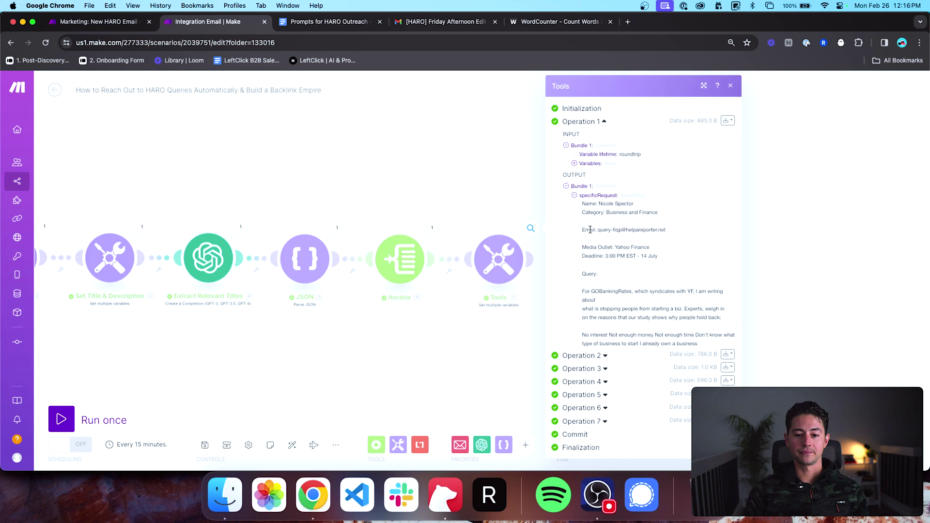
{"action": "triple_click", "coordinate": [601, 205]}
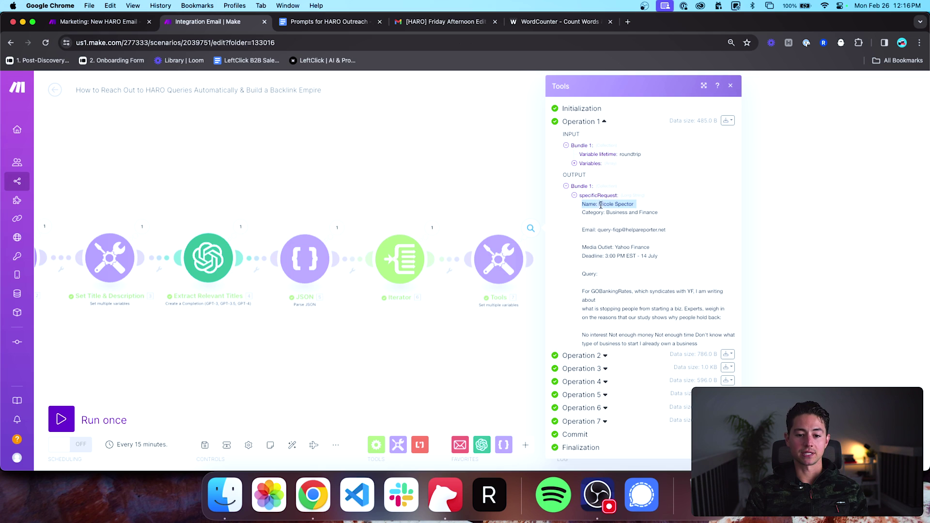
{"action": "left_click", "coordinate": [516, 178]}
Step: Prefix the specificRequest formula in the last Tools module with the Iterator's Value and a newline, save it and run the scenario once
{"action": "left_click", "coordinate": [499, 259]}
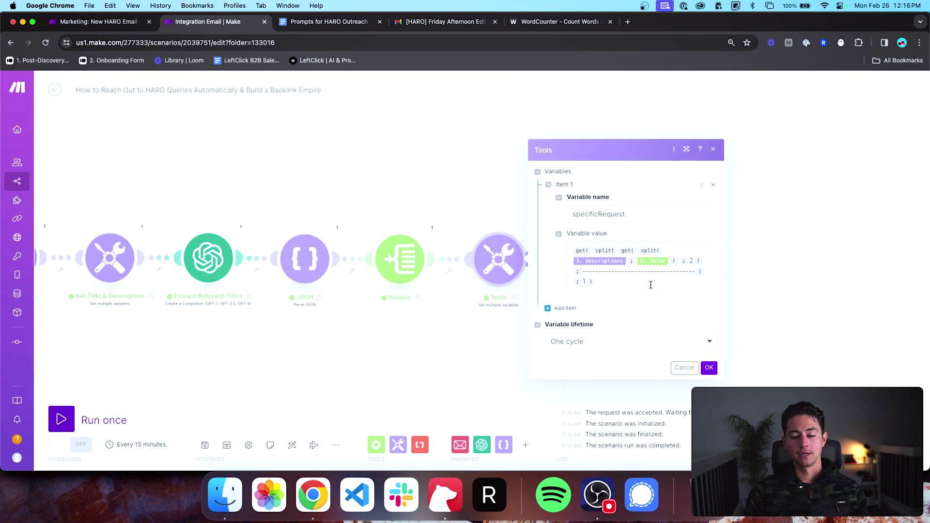
{"action": "left_click", "coordinate": [650, 285]}
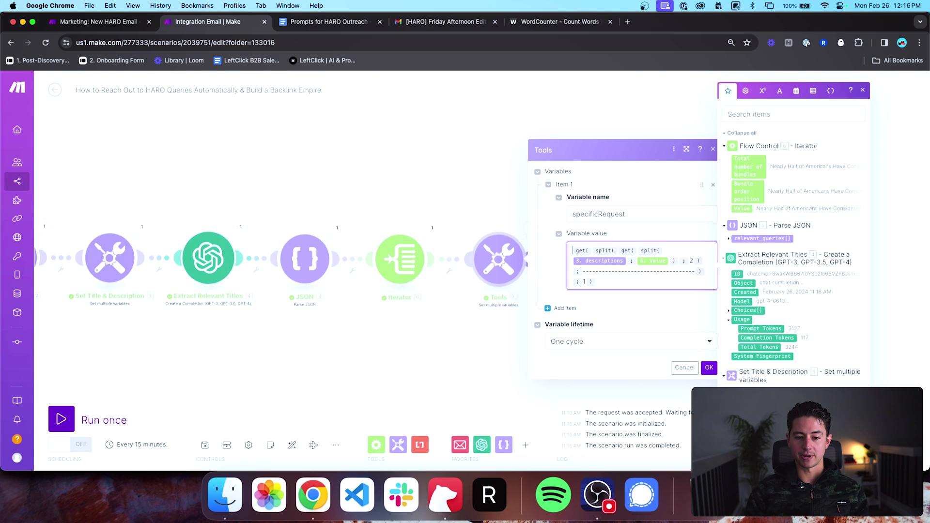
{"action": "left_click", "coordinate": [748, 210]}
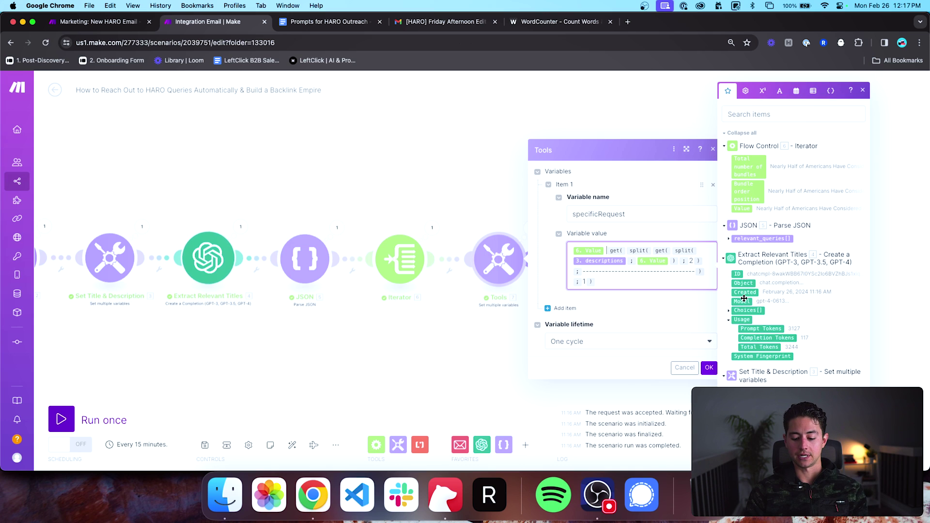
{"action": "left_click", "coordinate": [763, 92]}
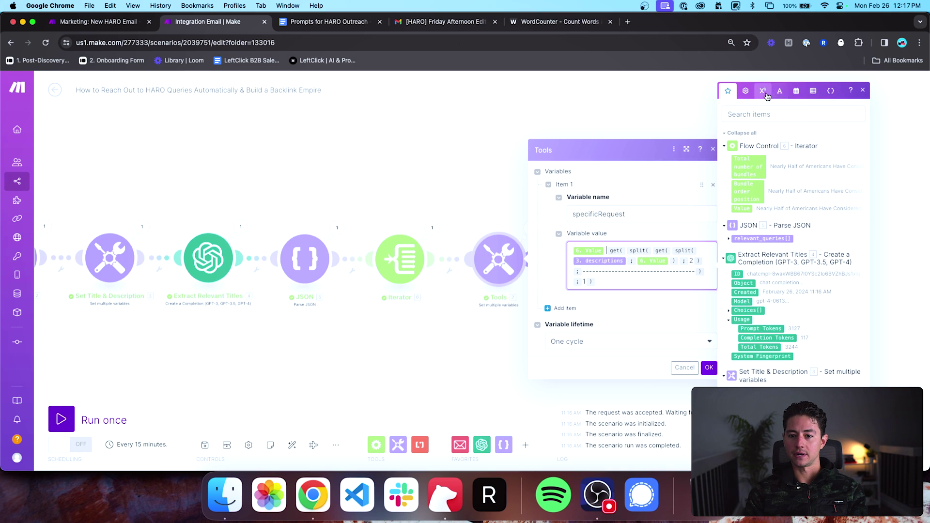
{"action": "left_click", "coordinate": [779, 213]}
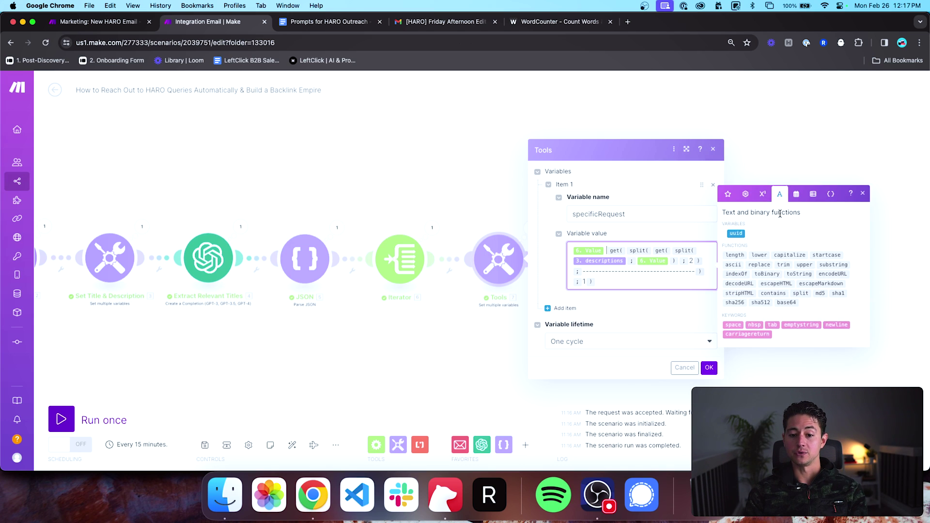
{"action": "left_click", "coordinate": [831, 325]}
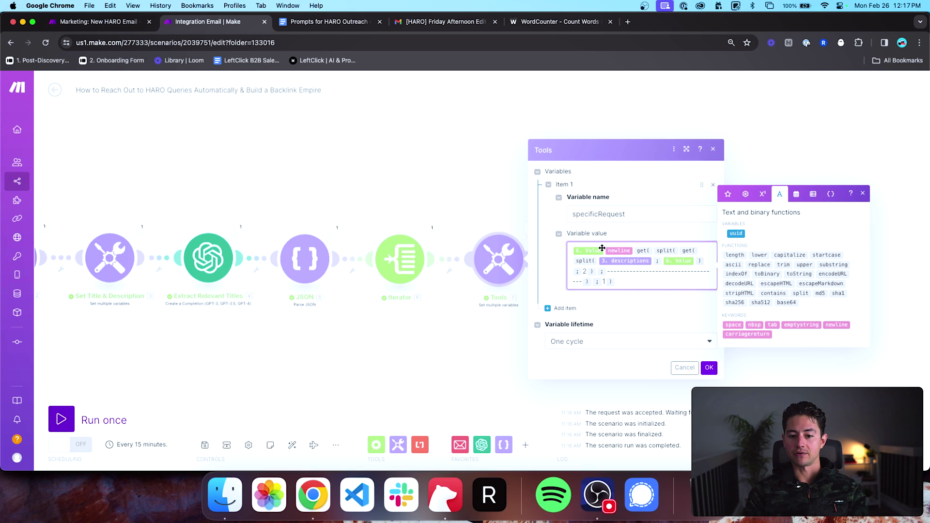
{"action": "left_click", "coordinate": [709, 368]}
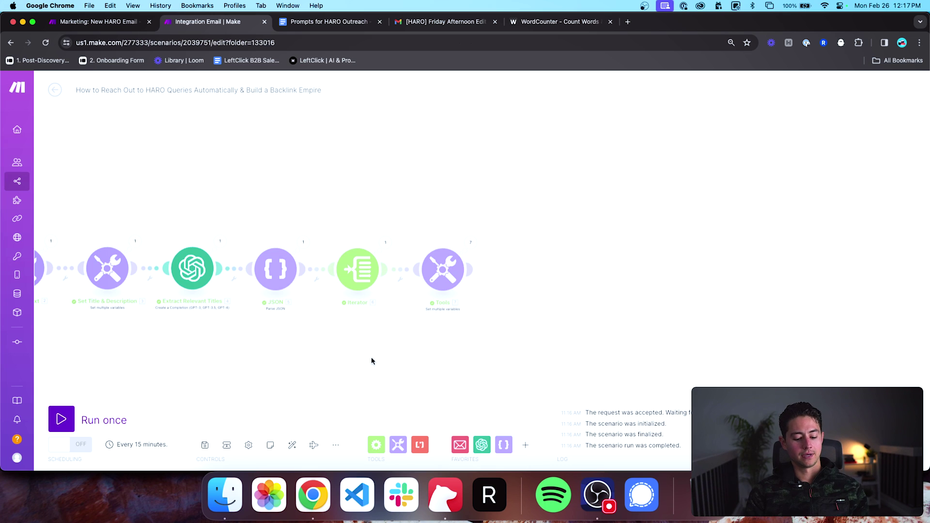
{"action": "left_click_drag", "start_coordinate": [236, 379], "coordinate": [275, 372]}
{"action": "left_click", "coordinate": [83, 416]}
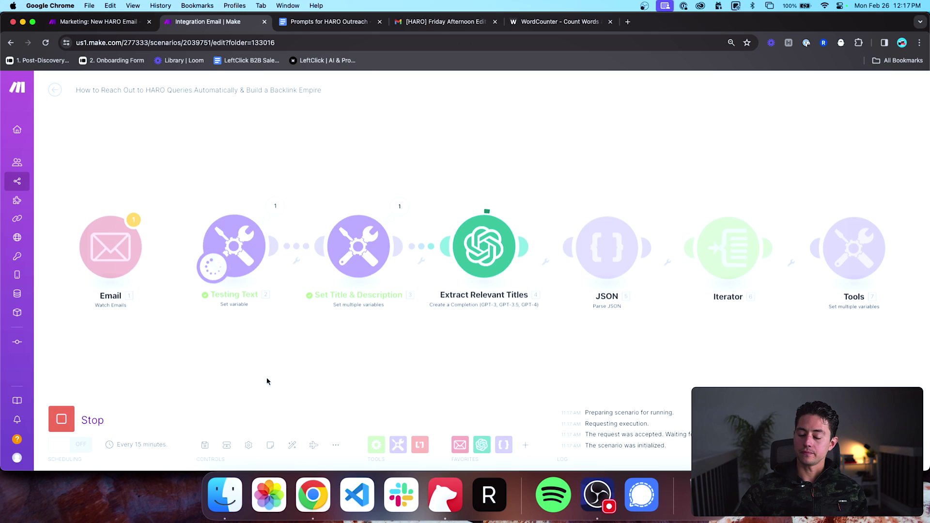
Step: Examine the title, category and request text of specificRequest in Operation 7 of the last Tools module's output, and close the output
{"action": "left_click_drag", "start_coordinate": [630, 351], "coordinate": [449, 348]}
{"action": "scroll", "coordinate": [524, 291], "scroll_direction": "down", "scroll_amount": 2}
{"action": "left_click", "coordinate": [556, 229]}
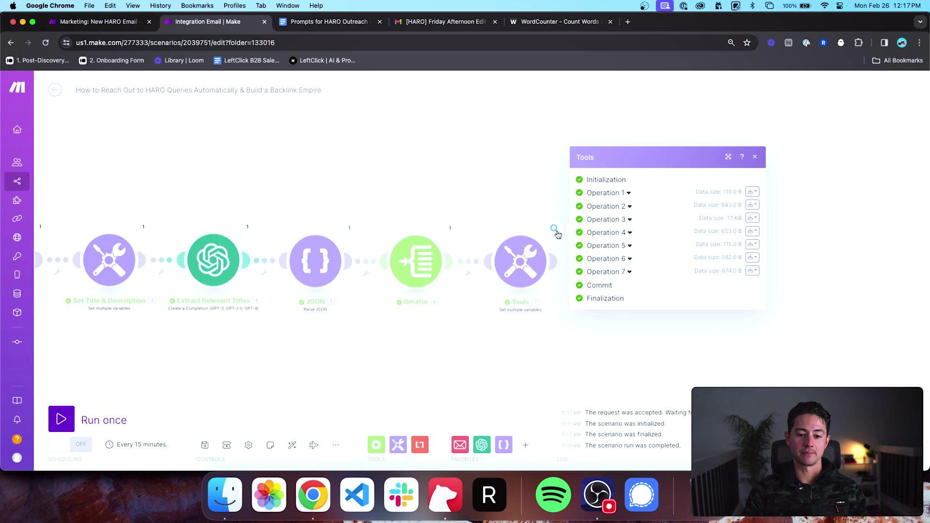
{"action": "left_click", "coordinate": [627, 272]}
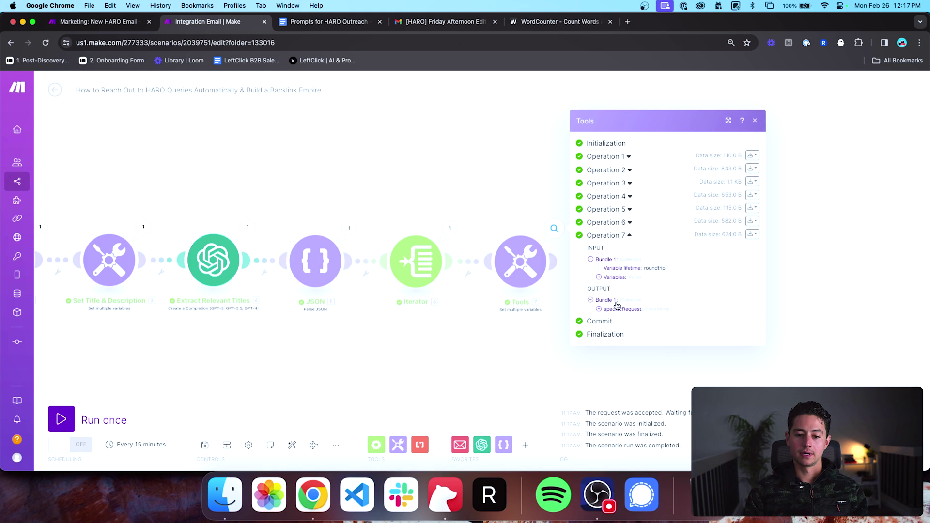
{"action": "left_click", "coordinate": [600, 309]}
{"action": "scroll", "coordinate": [652, 302], "scroll_direction": "down", "scroll_amount": 2}
{"action": "scroll", "coordinate": [652, 303], "scroll_direction": "down", "scroll_amount": 1}
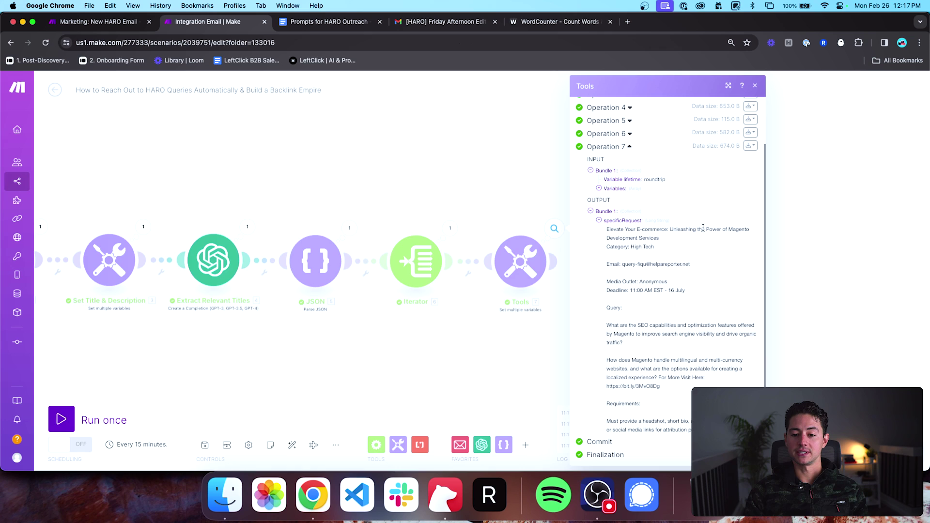
{"action": "triple_click", "coordinate": [621, 248]}
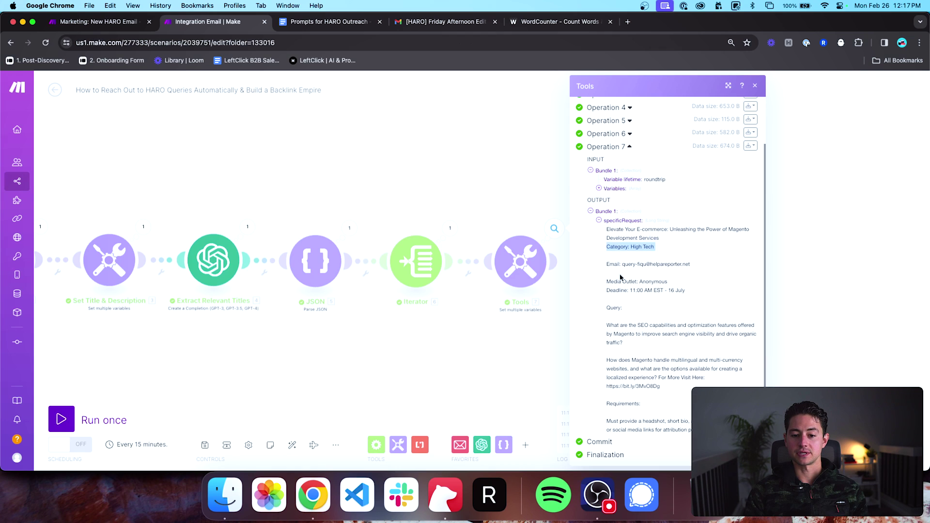
{"action": "triple_click", "coordinate": [634, 236]}
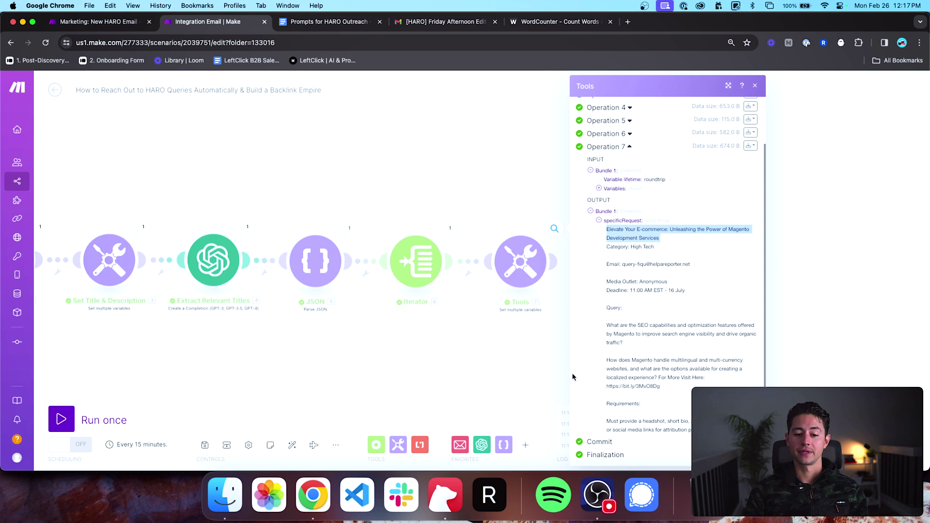
{"action": "triple_click", "coordinate": [671, 421]}
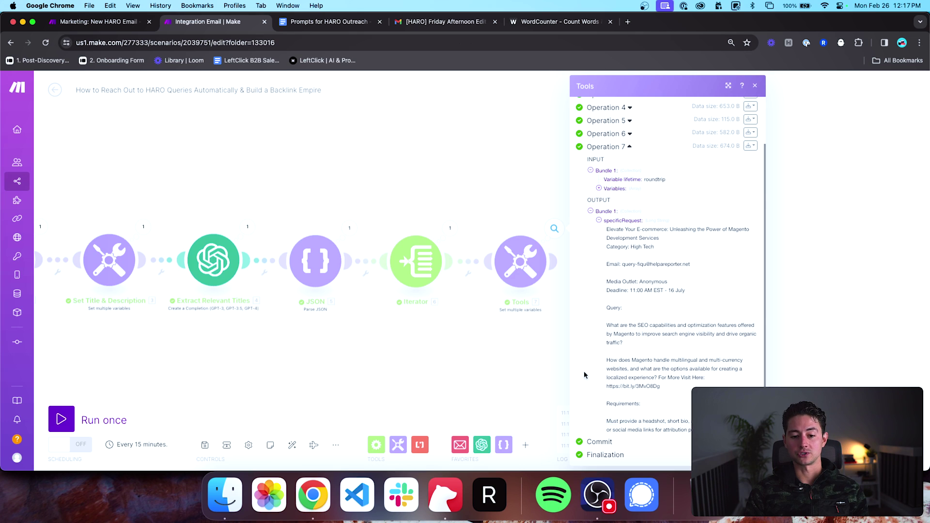
{"action": "left_click", "coordinate": [563, 353]}
Step: Paste a copy of the Extract Relevant Titles OpenAI module and attach it after the last Tools module
{"action": "left_click_drag", "start_coordinate": [562, 353], "coordinate": [503, 339]}
{"action": "scroll", "coordinate": [509, 348], "scroll_direction": "down", "scroll_amount": 3}
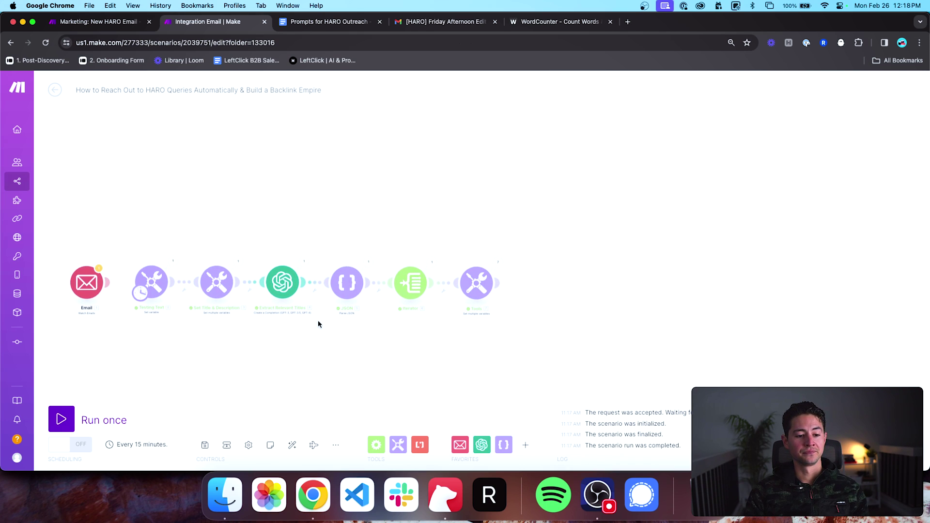
{"action": "key", "text": "ctrl+v"}
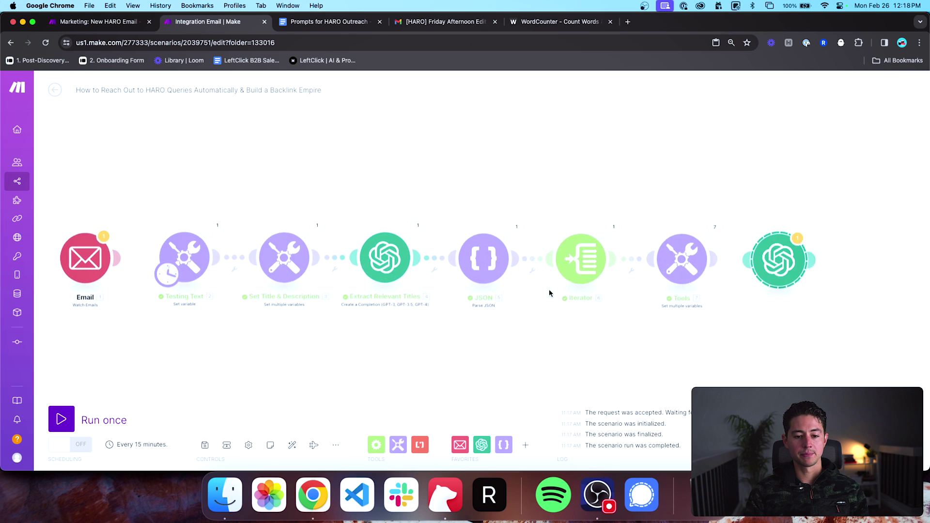
{"action": "scroll", "coordinate": [484, 332], "scroll_direction": "up", "scroll_amount": 3}
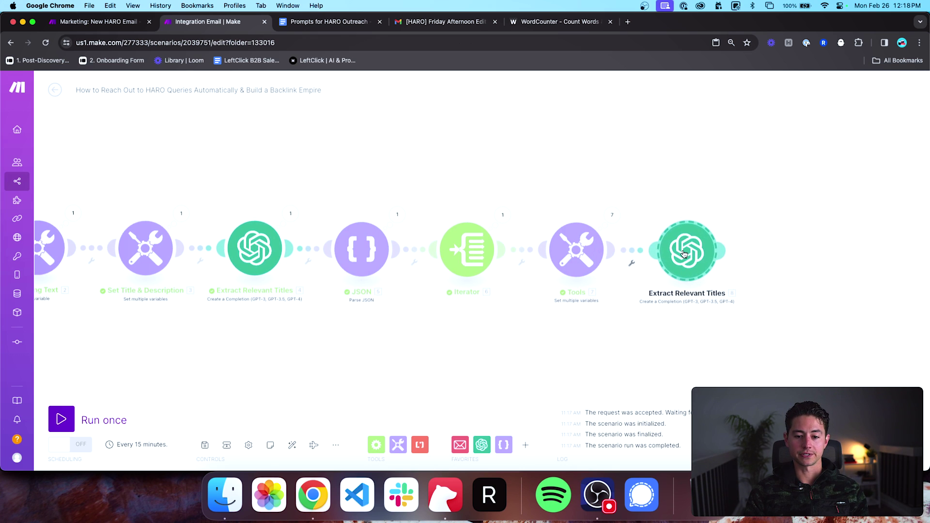
{"action": "scroll", "coordinate": [660, 315], "scroll_direction": "down", "scroll_amount": 3}
{"action": "left_click_drag", "start_coordinate": [657, 325], "coordinate": [594, 329]}
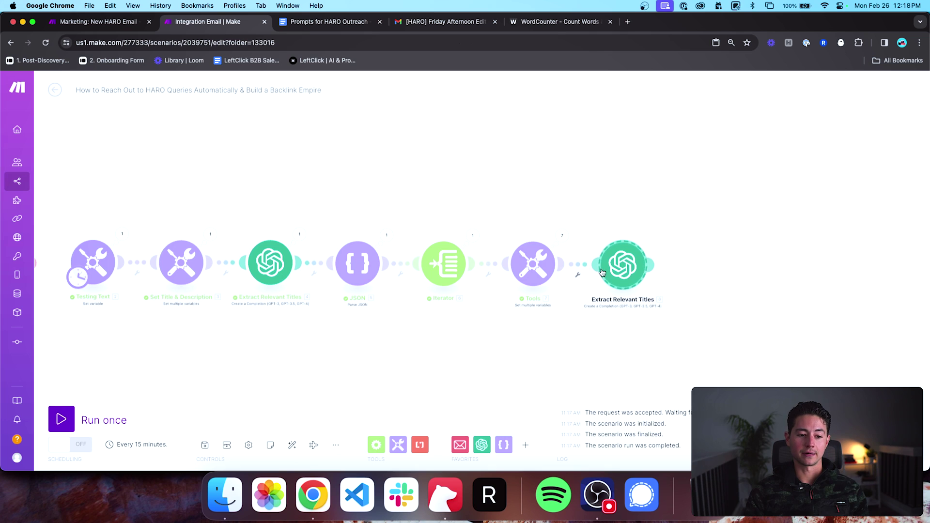
Step: Rename the copied OpenAI module to Write Customized Email
{"action": "right_click", "coordinate": [629, 263]}
{"action": "left_click", "coordinate": [644, 241]}
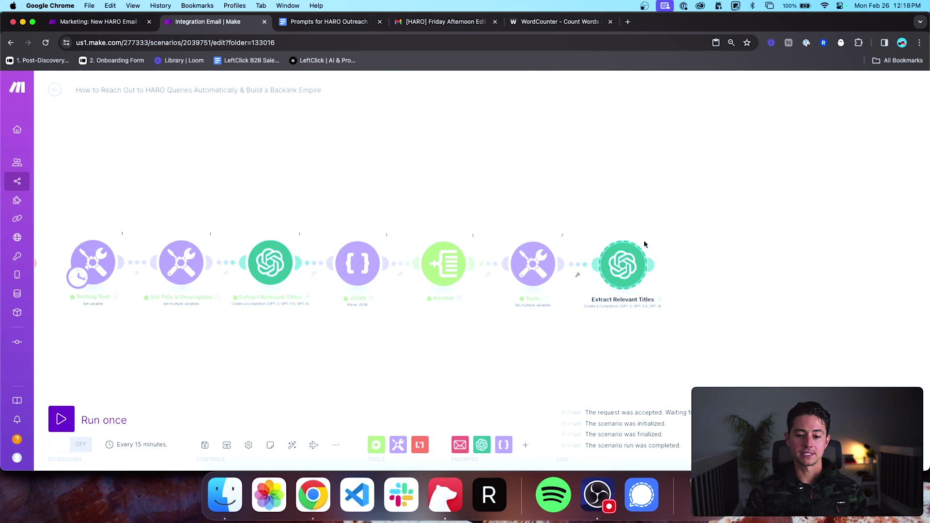
{"action": "right_click", "coordinate": [629, 265]}
{"action": "left_click", "coordinate": [644, 313]}
{"action": "key", "text": "super+a"}
{"action": "type", "text": "Write Customized Email"}
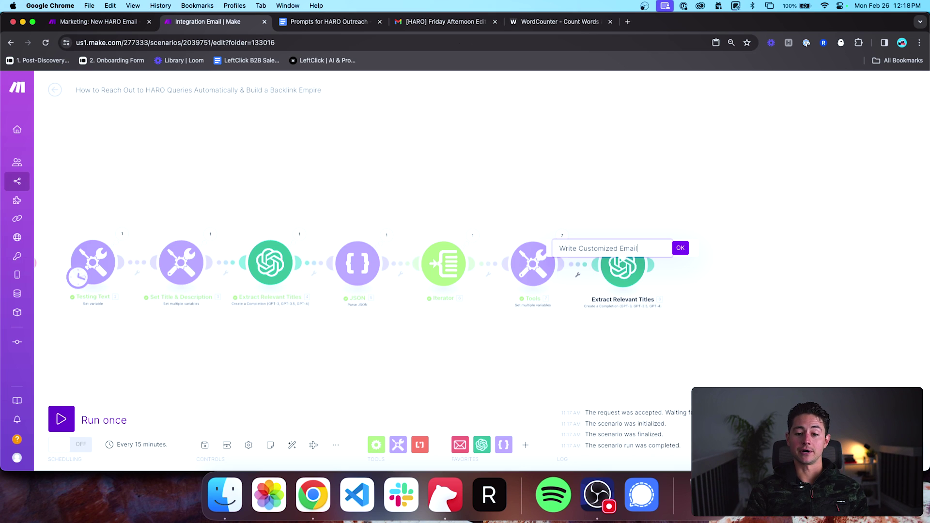
{"action": "key", "text": "Return"}
Step: Open the Write Customized Email settings and copy the first USER prompt under Email Responder in the Prompts for HARO Outreach document
{"action": "left_click", "coordinate": [623, 264]}
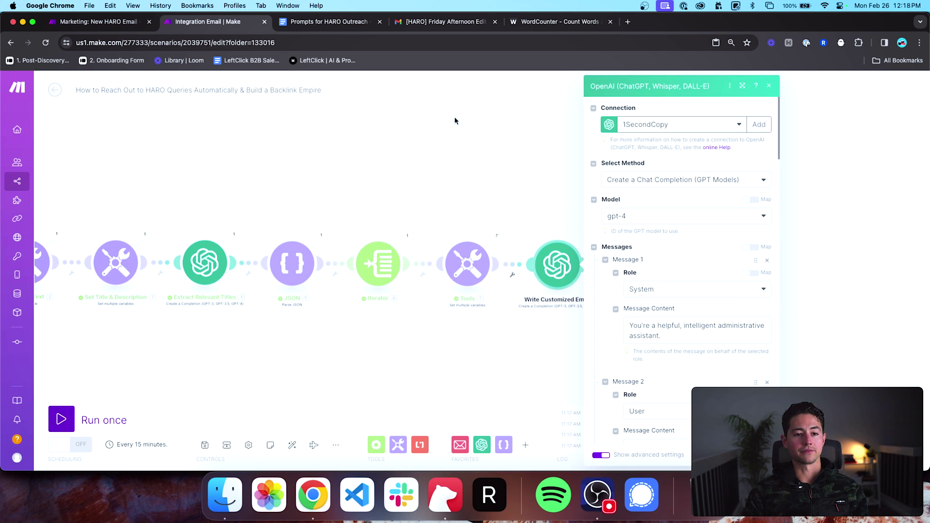
{"action": "scroll", "coordinate": [646, 245], "scroll_direction": "down", "scroll_amount": 2}
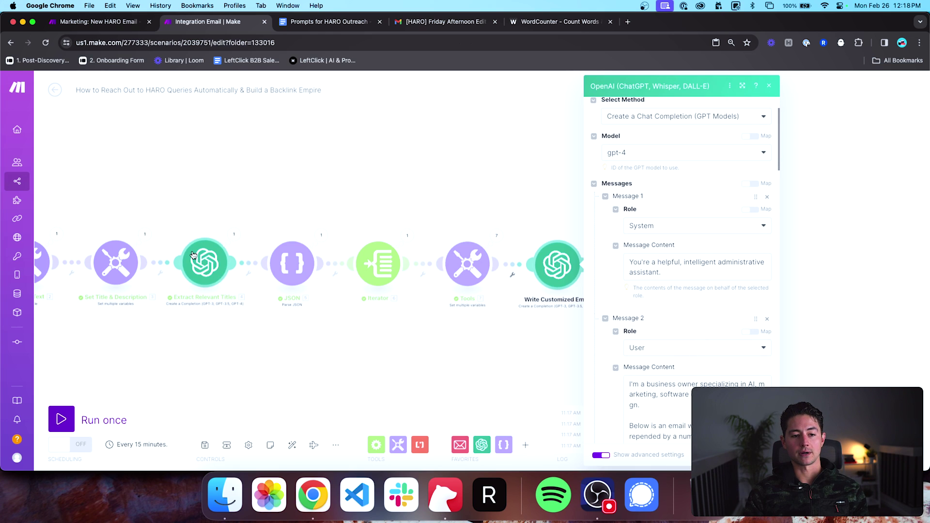
{"action": "key", "text": "ctrl+Tab"}
{"action": "scroll", "coordinate": [375, 240], "scroll_direction": "up", "scroll_amount": 1}
{"action": "scroll", "coordinate": [363, 233], "scroll_direction": "down", "scroll_amount": 4}
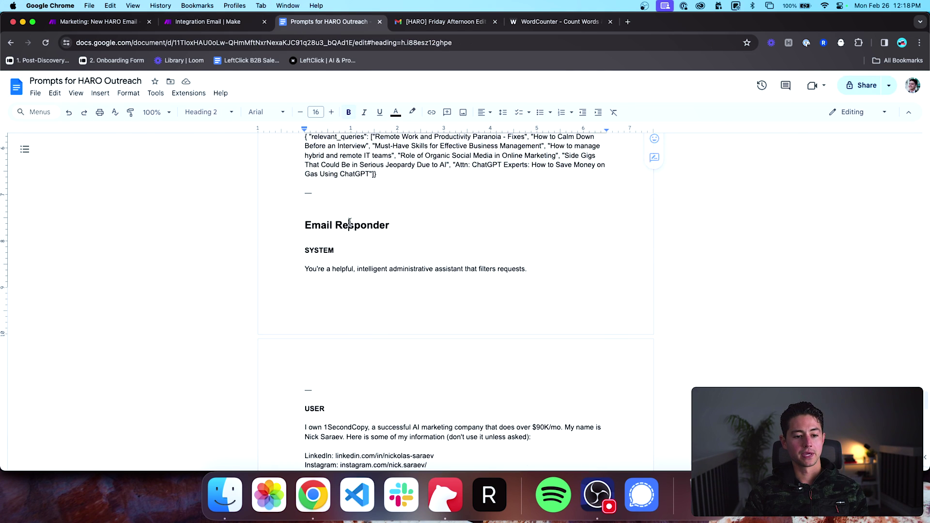
{"action": "triple_click", "coordinate": [350, 222]}
{"action": "scroll", "coordinate": [358, 225], "scroll_direction": "down", "scroll_amount": 1}
{"action": "triple_click", "coordinate": [352, 237]}
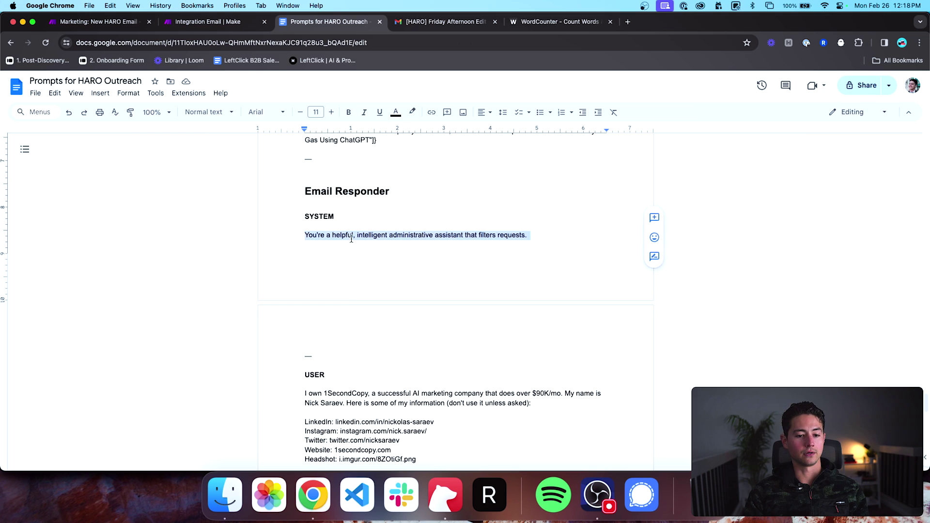
{"action": "scroll", "coordinate": [494, 255], "scroll_direction": "down", "scroll_amount": 4}
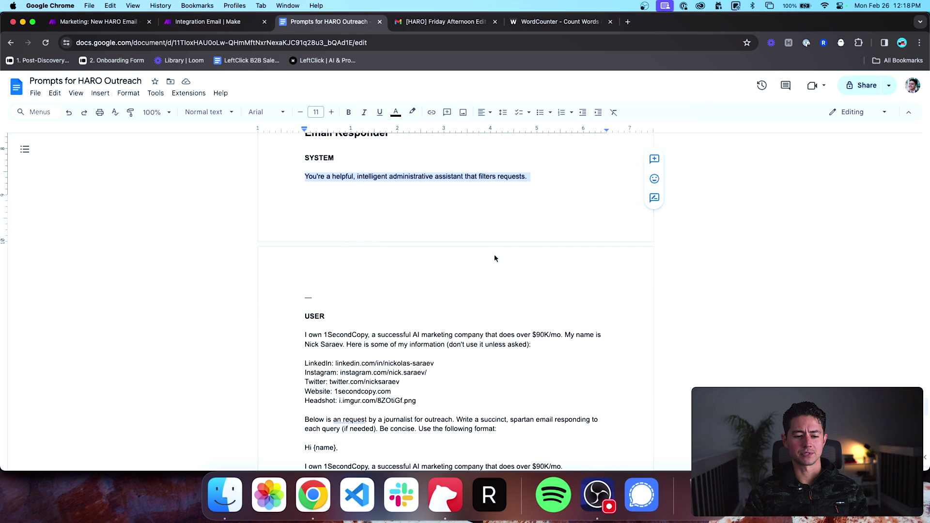
{"action": "triple_click", "coordinate": [378, 251]}
{"action": "scroll", "coordinate": [339, 310], "scroll_direction": "down", "scroll_amount": 3}
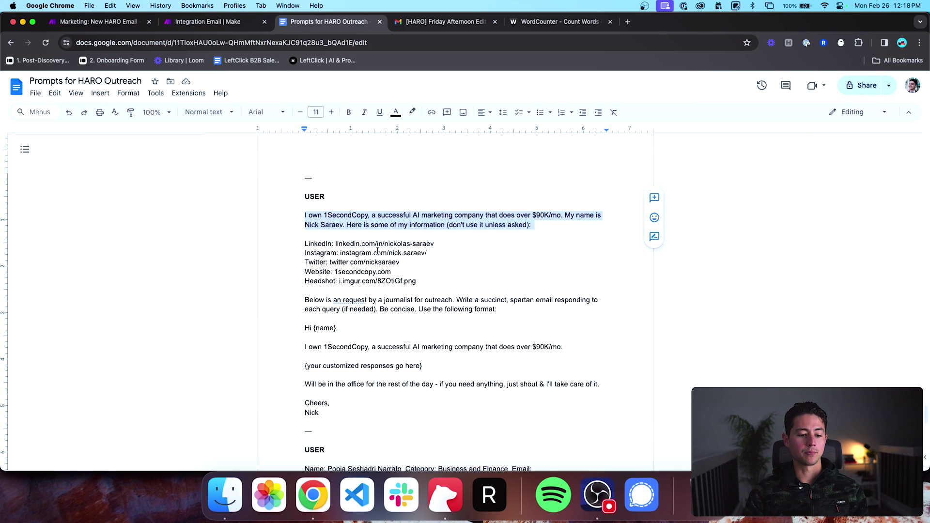
{"action": "left_click", "coordinate": [317, 351], "text": "shift"}
{"action": "key", "text": "super+c"}
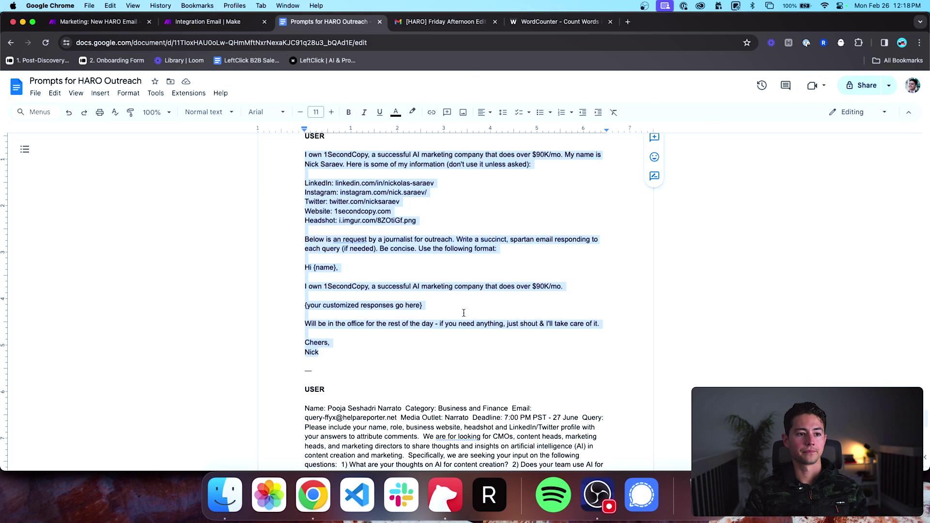
Step: Try to replace Message 2's content in Write Customized Email with the copied prompt, and undo the paste
{"action": "key", "text": "ctrl+shift+Tab"}
{"action": "scroll", "coordinate": [649, 332], "scroll_direction": "down", "scroll_amount": 2}
{"action": "left_click", "coordinate": [648, 331]}
{"action": "key", "text": "super+a"}
{"action": "key", "text": "super+v"}
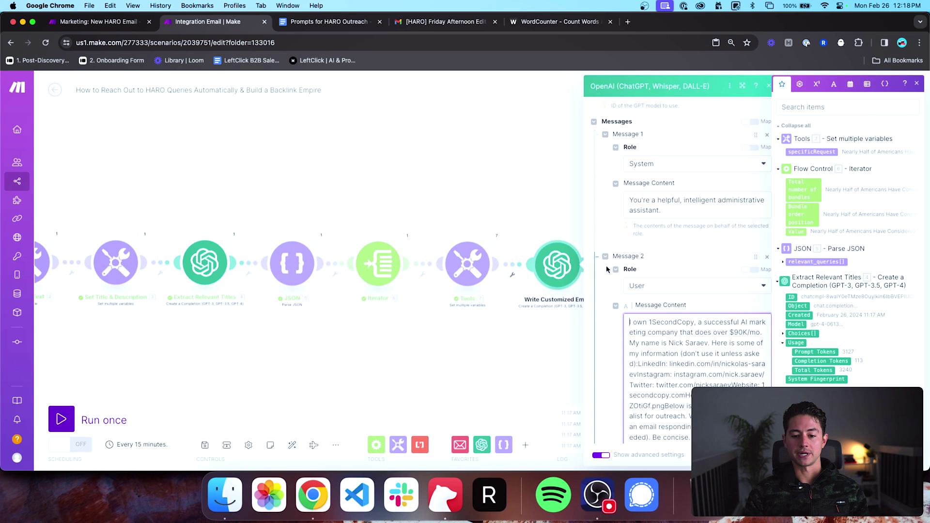
{"action": "key", "text": "super+z"}
Step: Clear Message 2's content and paste the copied Email Responder prompt with its line breaks intact
{"action": "key", "text": "super+a"}
{"action": "key", "text": "BackSpace"}
{"action": "scroll", "coordinate": [605, 325], "scroll_direction": "down", "scroll_amount": 1}
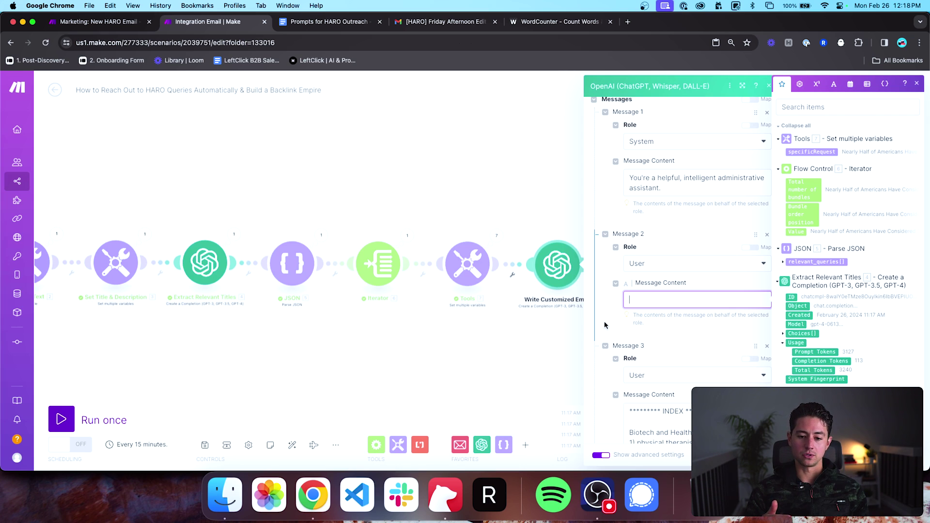
{"action": "key", "text": "super+v"}
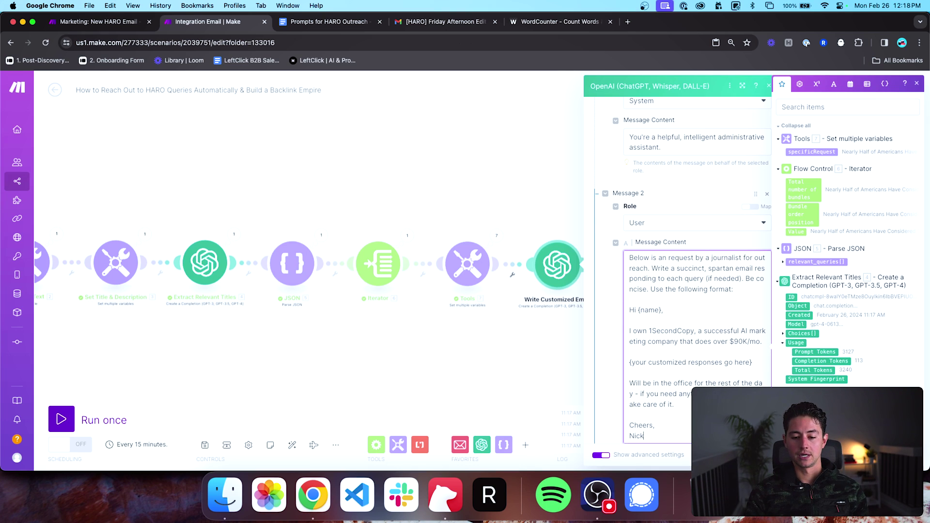
{"action": "right_click", "coordinate": [674, 322]}
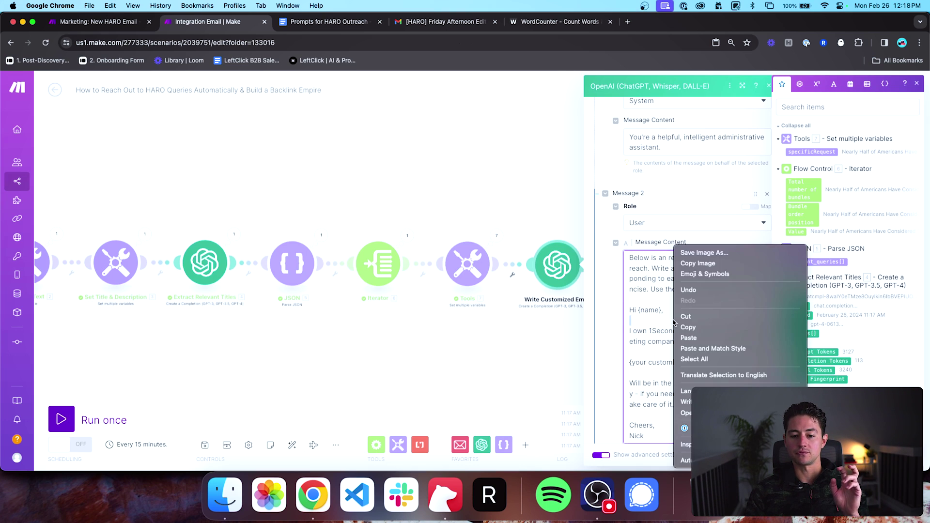
{"action": "left_click", "coordinate": [701, 348]}
{"action": "left_click", "coordinate": [667, 321]}
Step: Review the company introduction and the profile, website and headshot links in Message 2's prompt
{"action": "scroll", "coordinate": [654, 245], "scroll_direction": "down", "scroll_amount": 1}
{"action": "triple_click", "coordinate": [658, 251]}
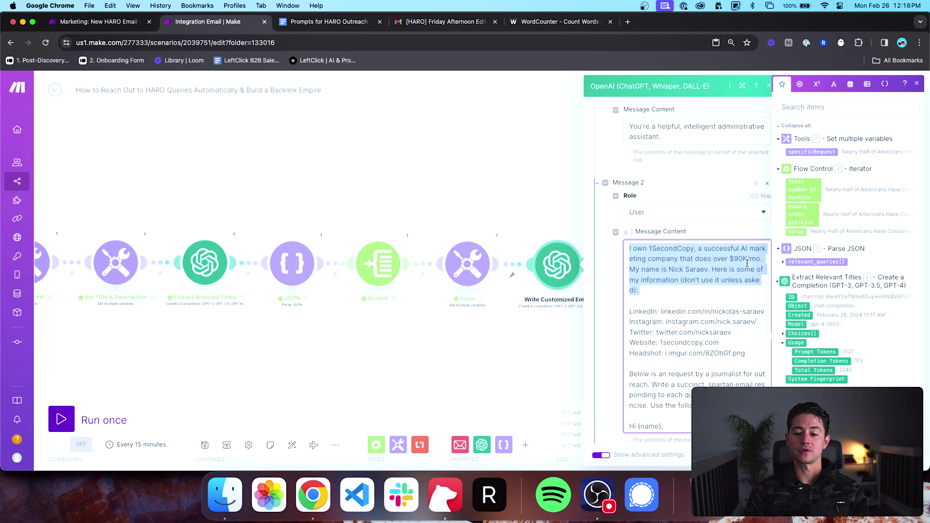
{"action": "left_click", "coordinate": [725, 285]}
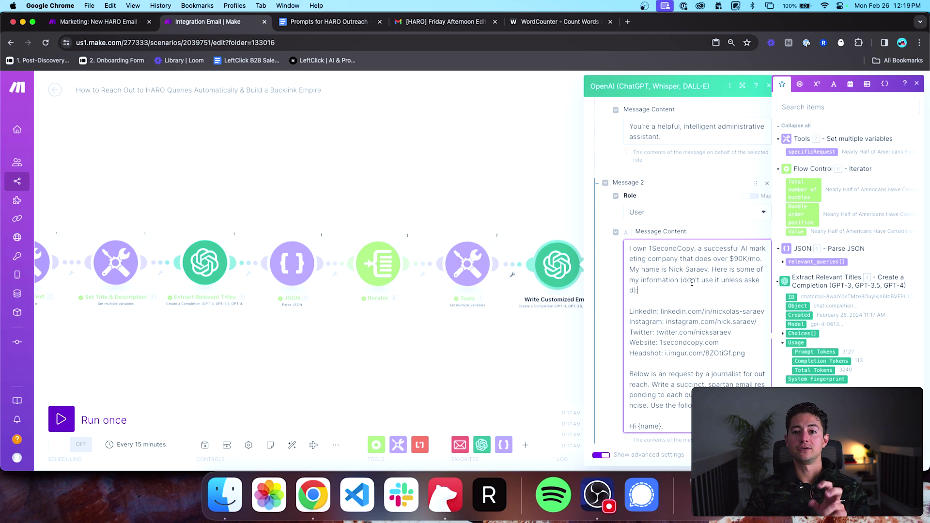
{"action": "scroll", "coordinate": [630, 267], "scroll_direction": "down", "scroll_amount": 3}
{"action": "triple_click", "coordinate": [642, 274]}
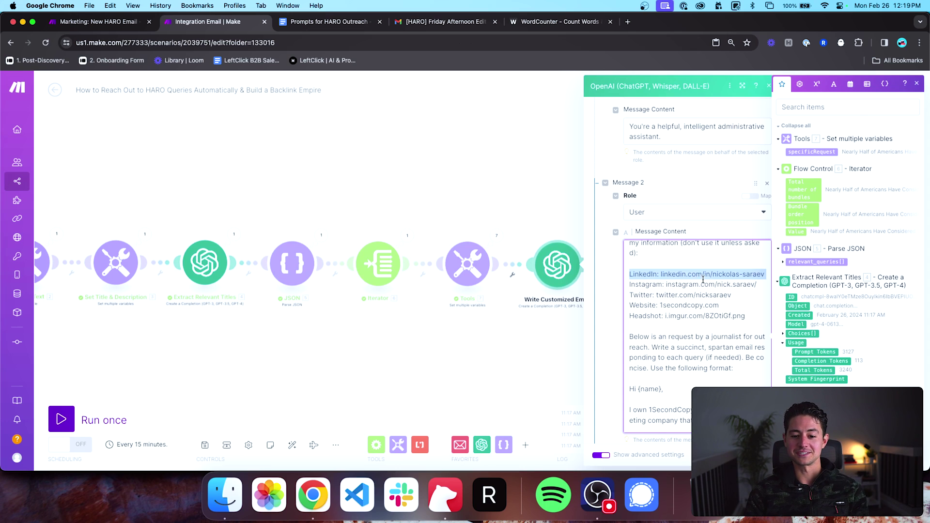
{"action": "left_click", "coordinate": [749, 316]}
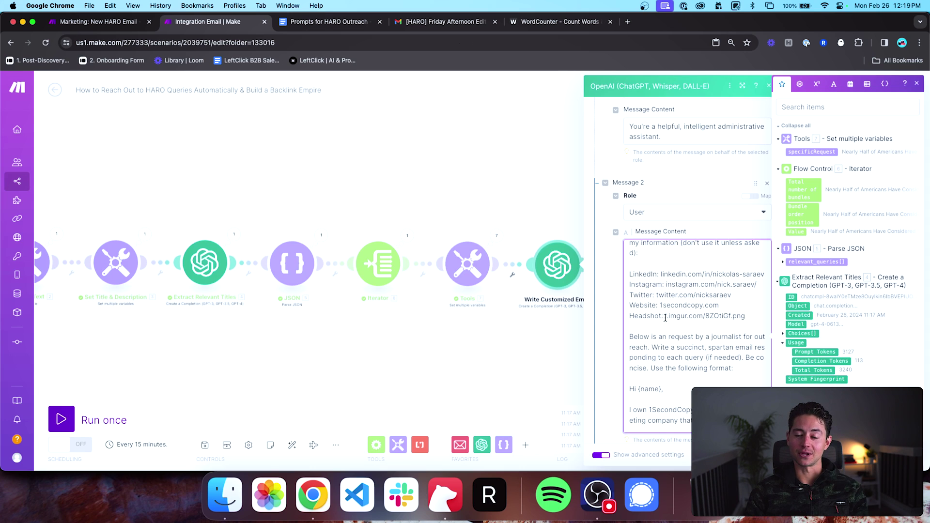
Step: Review the profile links and the instructions for answering a journalist's request in Message 2's prompt
{"action": "scroll", "coordinate": [674, 304], "scroll_direction": "down", "scroll_amount": 1}
{"action": "double_click", "coordinate": [681, 289]}
{"action": "left_click_drag", "start_coordinate": [656, 280], "coordinate": [673, 279]}
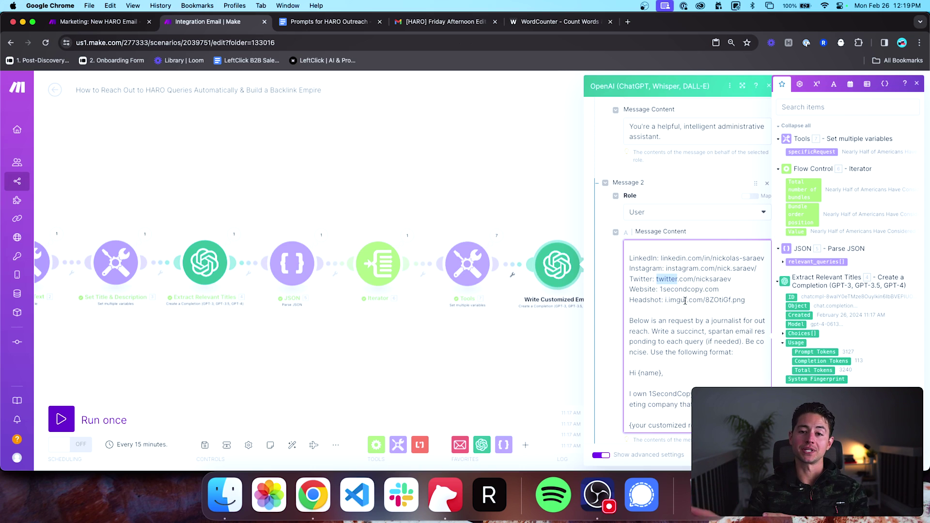
{"action": "scroll", "coordinate": [685, 301], "scroll_direction": "down", "scroll_amount": 1}
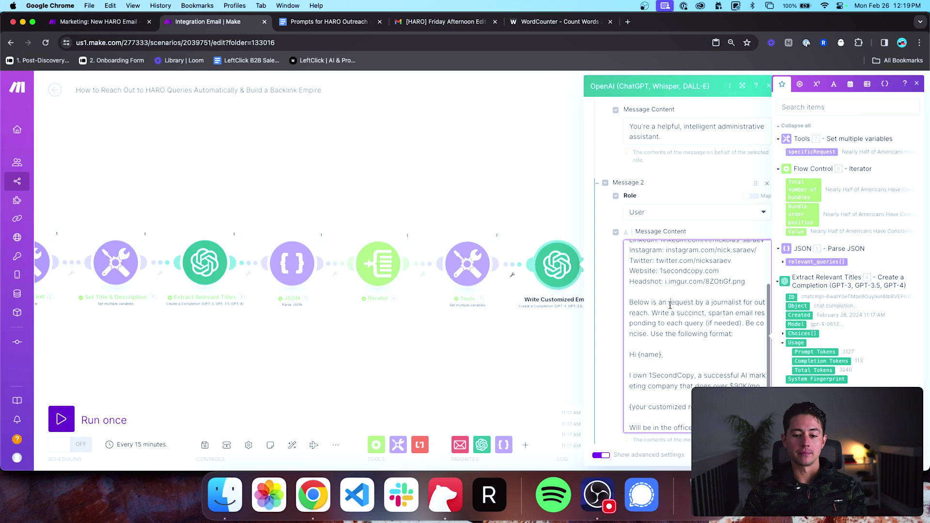
{"action": "triple_click", "coordinate": [669, 305]}
{"action": "scroll", "coordinate": [731, 322], "scroll_direction": "down", "scroll_amount": 2}
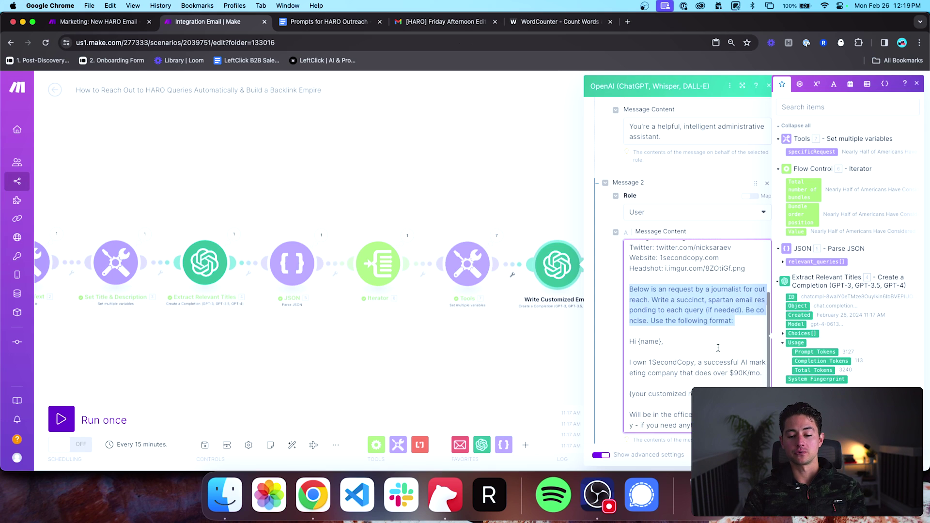
{"action": "scroll", "coordinate": [719, 348], "scroll_direction": "down", "scroll_amount": 3}
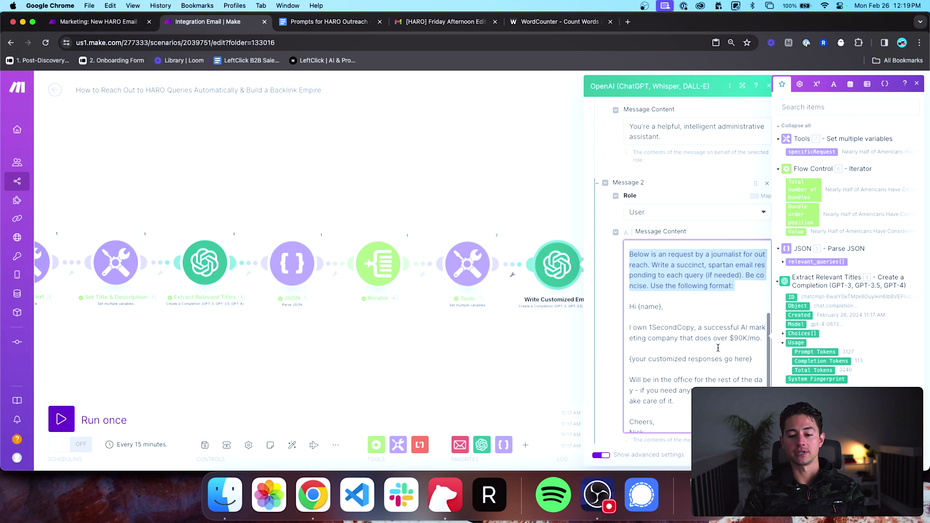
{"action": "left_click", "coordinate": [744, 288]}
{"action": "left_click_drag", "start_coordinate": [741, 289], "coordinate": [628, 254]}
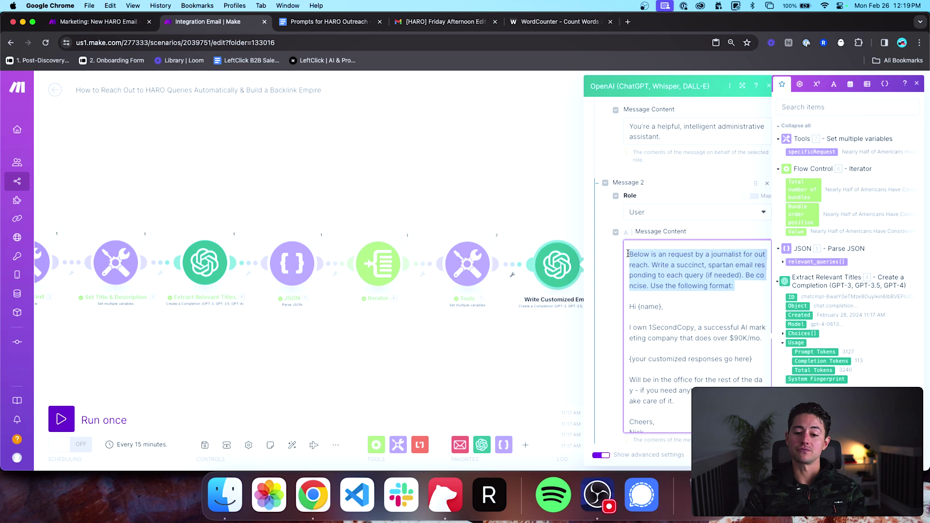
{"action": "scroll", "coordinate": [671, 287], "scroll_direction": "down", "scroll_amount": 1}
{"action": "left_click", "coordinate": [671, 287]}
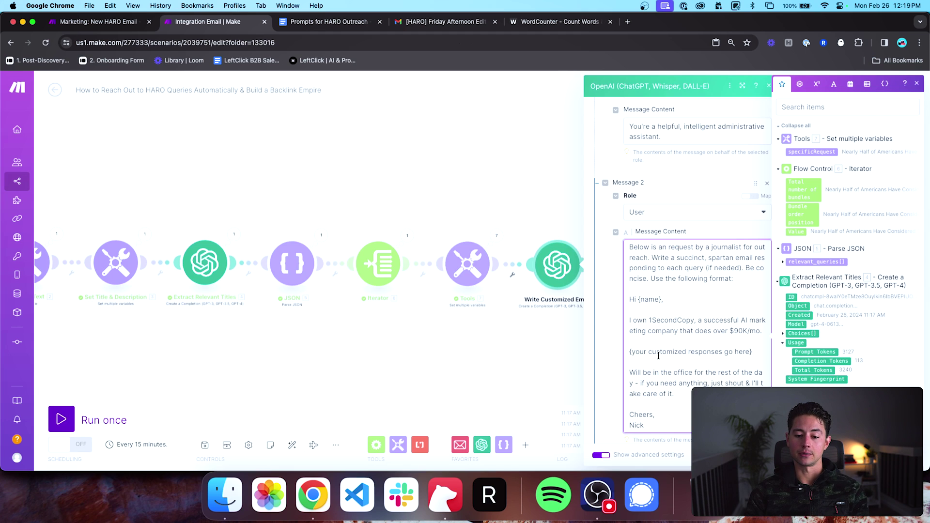
Step: Examine the reply template in Message 2, including its {your customized responses go here} placeholder and closing line
{"action": "left_click_drag", "start_coordinate": [655, 419], "coordinate": [624, 301]}
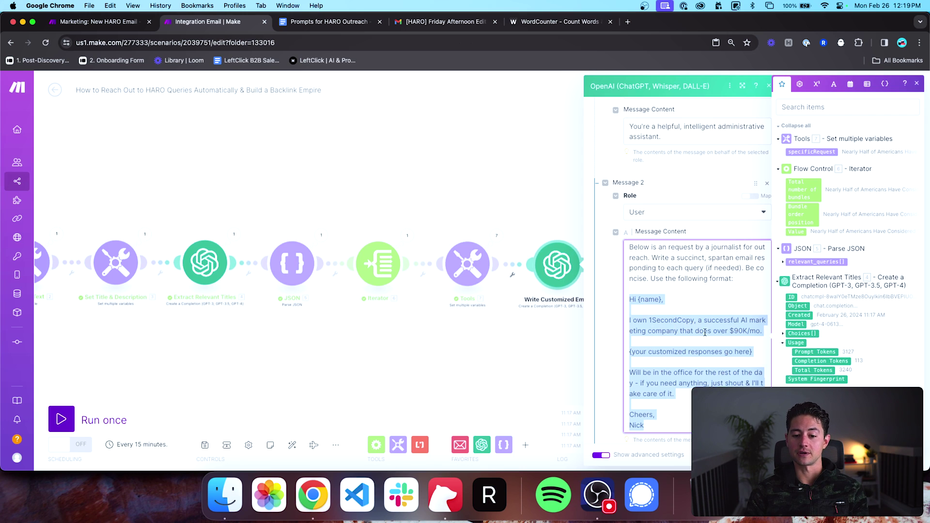
{"action": "double_click", "coordinate": [695, 347]}
{"action": "triple_click", "coordinate": [696, 347]}
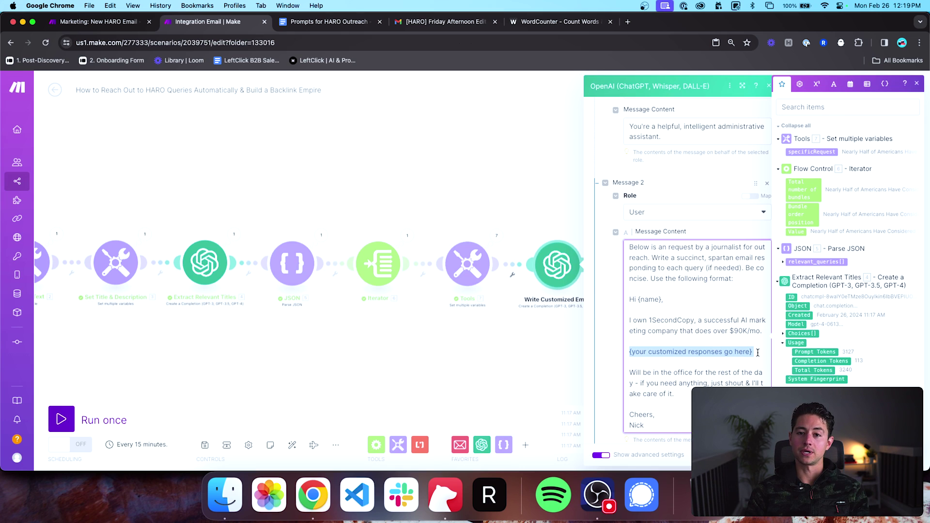
{"action": "triple_click", "coordinate": [696, 383]}
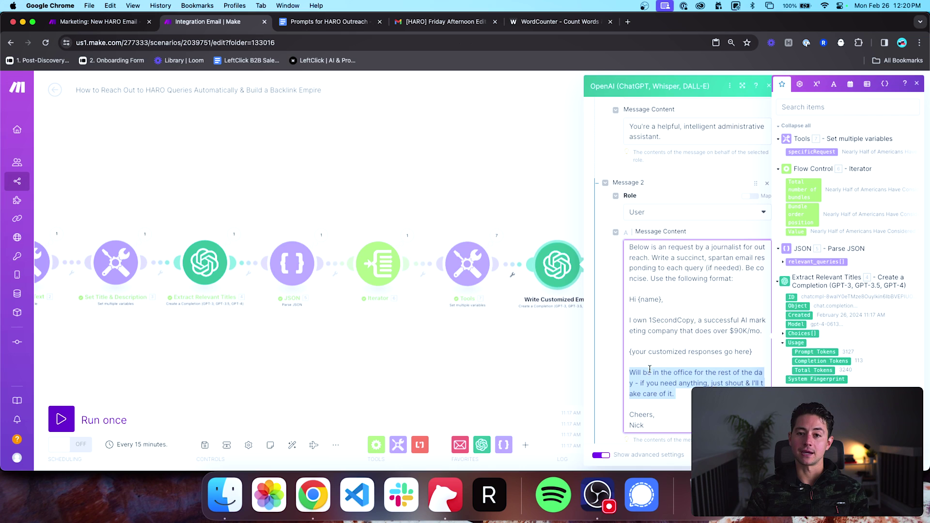
{"action": "left_click", "coordinate": [610, 361]}
Step: Switch to the Prompts for HARO Outreach document and select the sample journalist query under the USER heading after the reply template
{"action": "key", "text": "ctrl+Tab"}
{"action": "scroll", "coordinate": [554, 332], "scroll_direction": "down", "scroll_amount": 5}
{"action": "scroll", "coordinate": [554, 332], "scroll_direction": "down", "scroll_amount": 2}
{"action": "triple_click", "coordinate": [484, 283]}
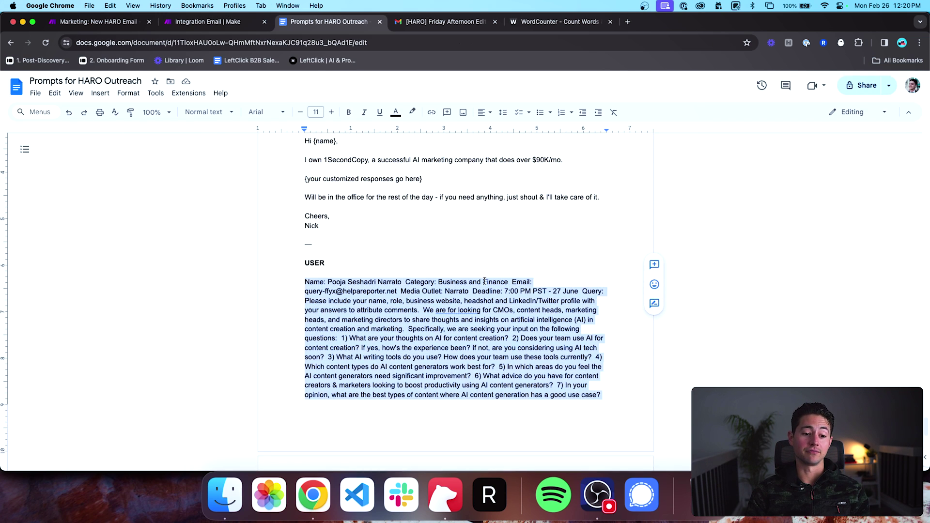
{"action": "scroll", "coordinate": [466, 252], "scroll_direction": "down", "scroll_amount": 2}
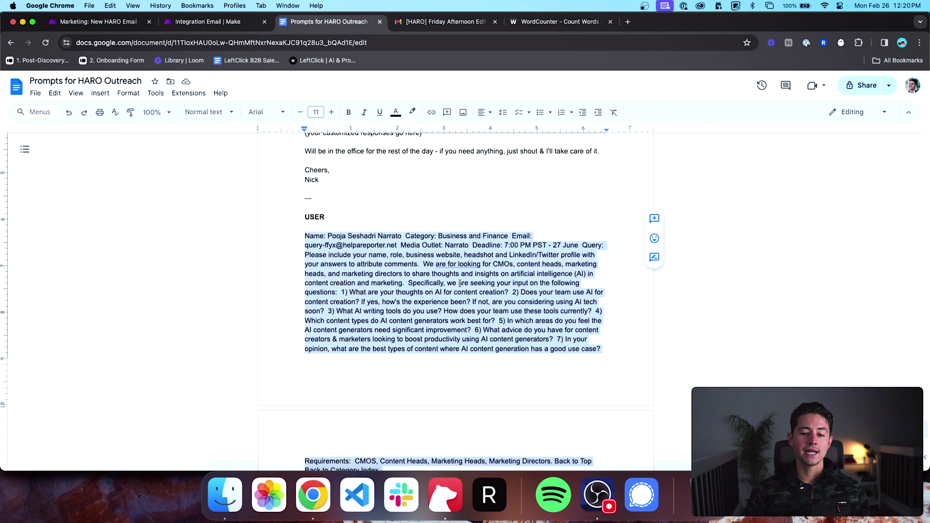
Step: Return to the Make scenario and try to replace Message 3's content with the sample journalist query
{"action": "key", "text": "ctrl+shift+Tab"}
{"action": "scroll", "coordinate": [615, 290], "scroll_direction": "down", "scroll_amount": 5}
{"action": "left_click", "coordinate": [690, 226]}
{"action": "key", "text": "ctrl+a"}
{"action": "key", "text": "ctrl+v"}
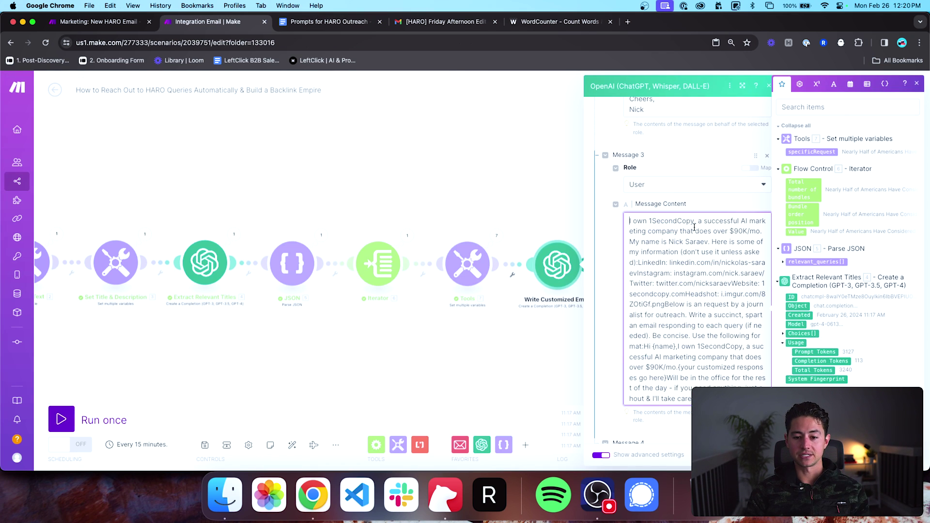
Step: Copy the selected sample journalist query from the document and replace Message 3's content with it
{"action": "key", "text": "ctrl+a"}
{"action": "key", "text": "ctrl+Tab"}
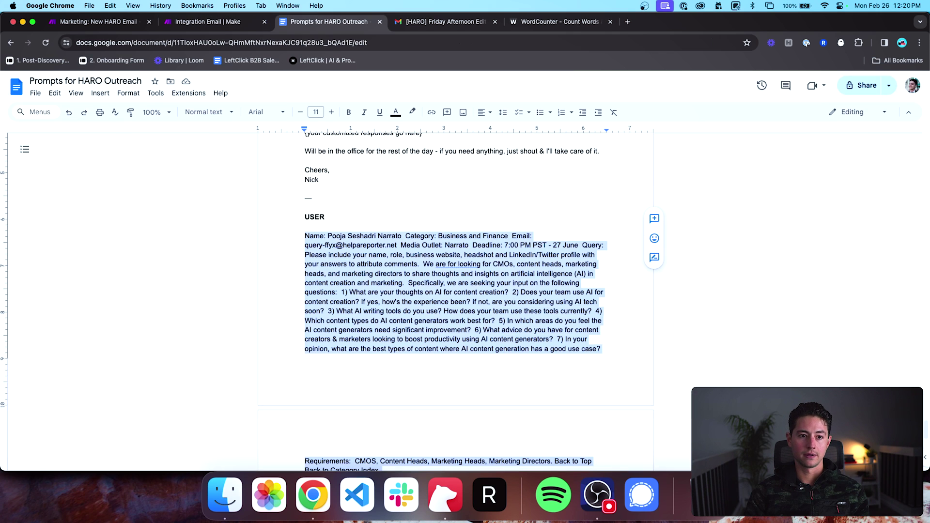
{"action": "key", "text": "ctrl+c"}
{"action": "key", "text": "ctrl+shift+Tab"}
{"action": "key", "text": "ctrl+v"}
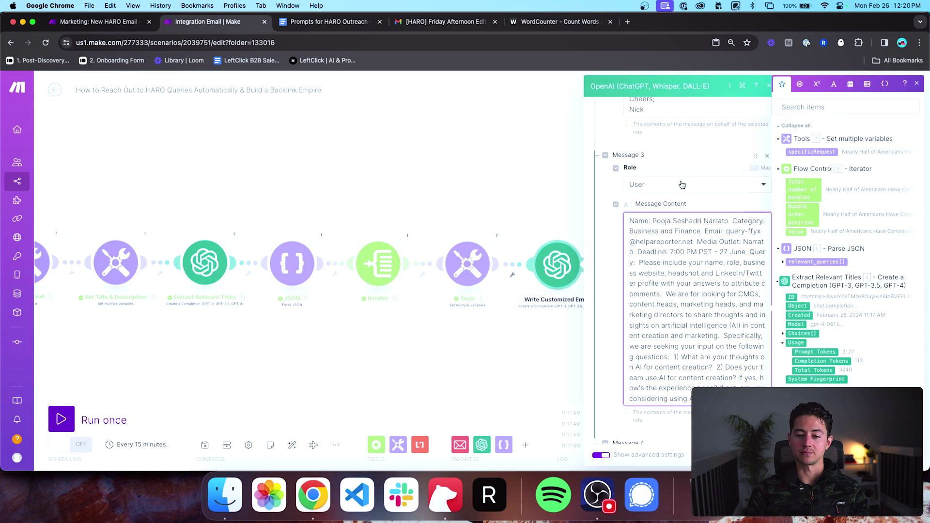
{"action": "scroll", "coordinate": [680, 228], "scroll_direction": "down", "scroll_amount": 1}
{"action": "scroll", "coordinate": [634, 227], "scroll_direction": "up", "scroll_amount": 1}
{"action": "scroll", "coordinate": [615, 231], "scroll_direction": "down", "scroll_amount": 1}
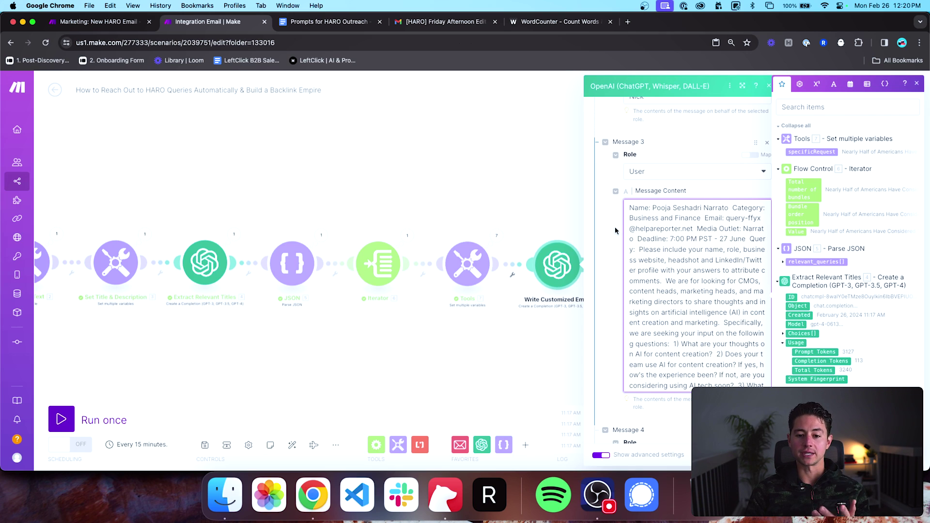
{"action": "scroll", "coordinate": [696, 255], "scroll_direction": "down", "scroll_amount": 6}
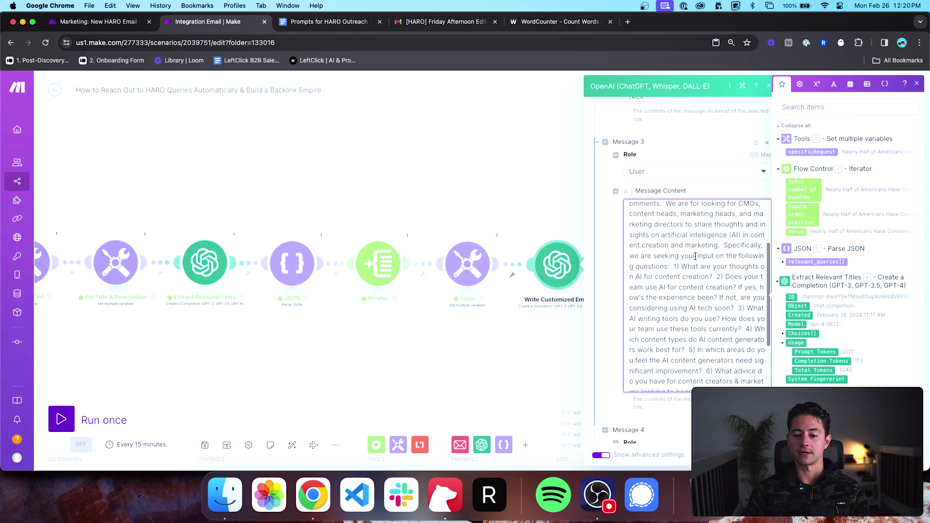
{"action": "key", "text": "BackSpace"}
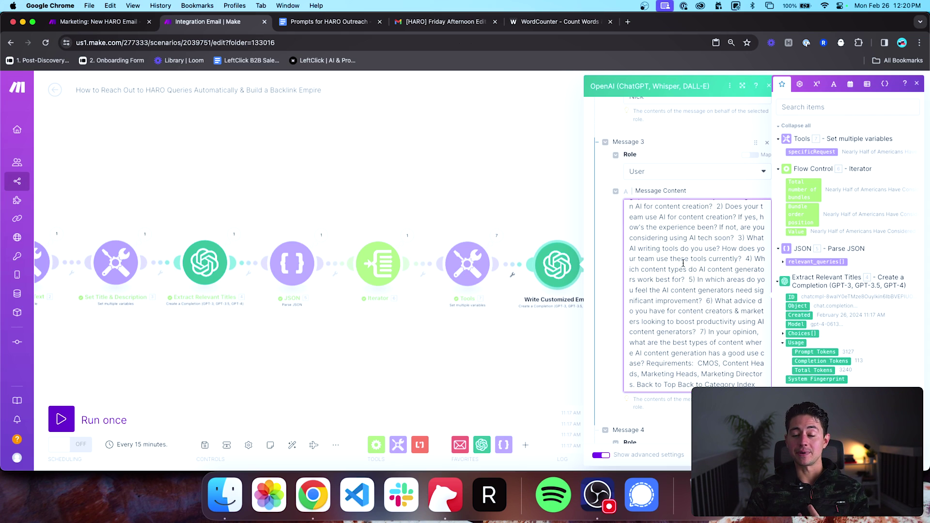
Step: Copy the full example reply under the ASSISTANT heading in the Prompts for HARO Outreach document
{"action": "key", "text": "ctrl+Tab"}
{"action": "scroll", "coordinate": [339, 231], "scroll_direction": "down", "scroll_amount": 5}
{"action": "double_click", "coordinate": [320, 227]}
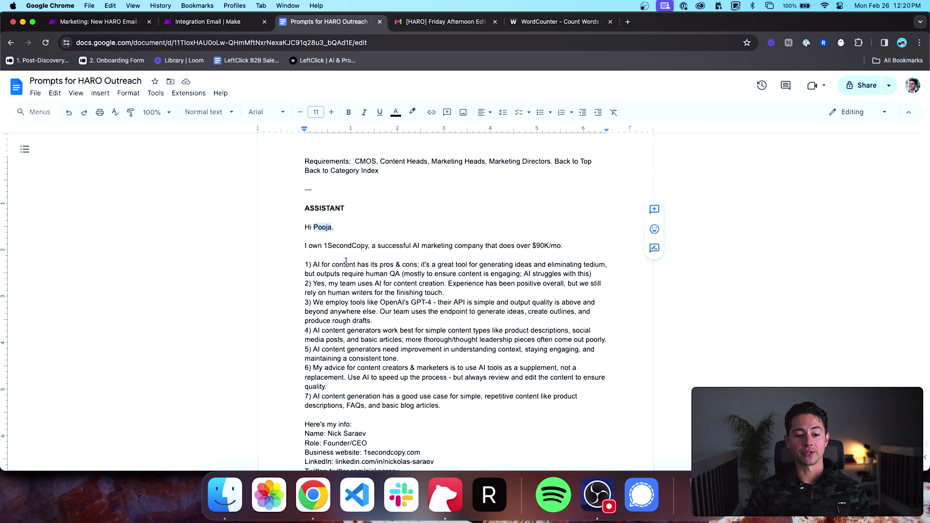
{"action": "left_click", "coordinate": [292, 227]}
{"action": "scroll", "coordinate": [329, 377], "scroll_direction": "down", "scroll_amount": 5}
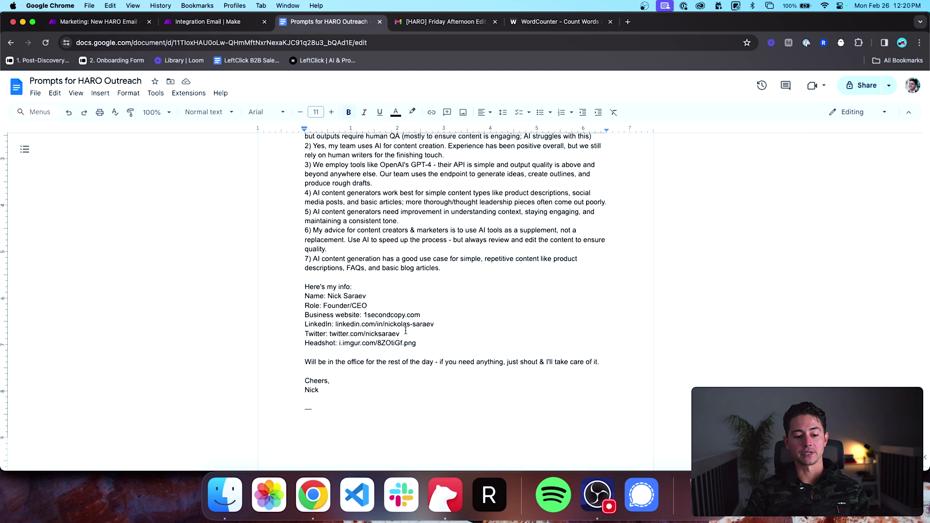
{"action": "left_click", "coordinate": [316, 372], "text": "shift"}
{"action": "key", "text": "super+c"}
Step: Return to the Make scenario and replace the Assistant-role Message 4's content with the copied example reply
{"action": "key", "text": "super+alt+Left"}
{"action": "scroll", "coordinate": [626, 259], "scroll_direction": "down", "scroll_amount": 5}
{"action": "left_click", "coordinate": [626, 260]}
{"action": "key", "text": "super+a"}
{"action": "key", "text": "super+v"}
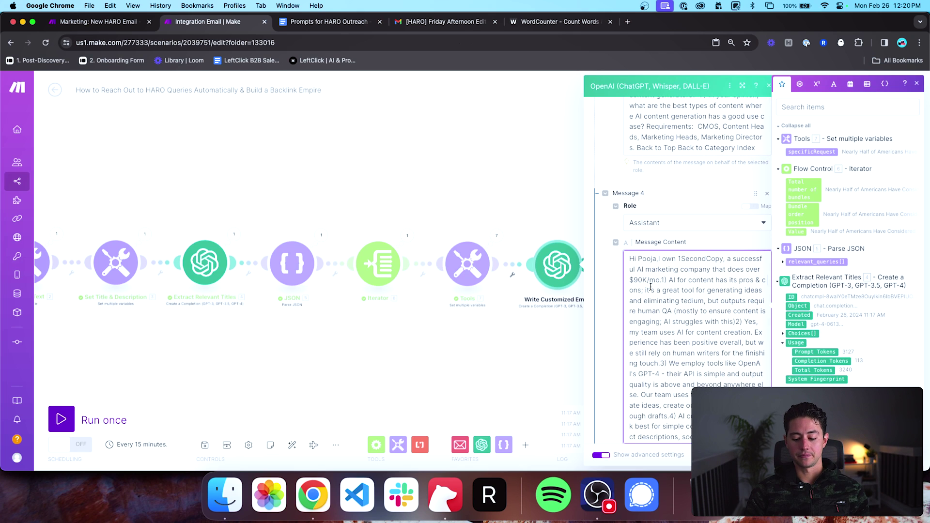
Step: Compare the recipient's name in Message 4's greeting with the journalist's name in Message 3's query
{"action": "scroll", "coordinate": [651, 287], "scroll_direction": "down", "scroll_amount": 5}
{"action": "scroll", "coordinate": [660, 218], "scroll_direction": "up", "scroll_amount": 5}
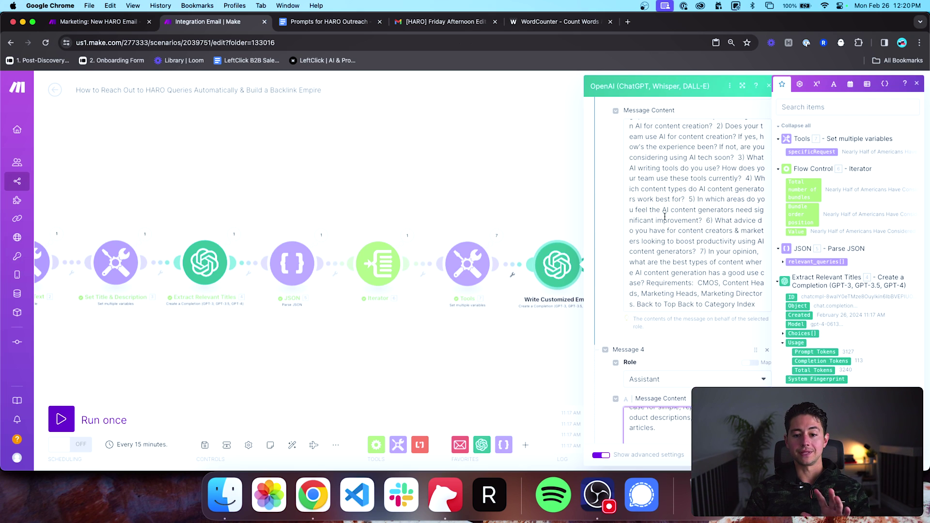
{"action": "scroll", "coordinate": [580, 309], "scroll_direction": "down", "scroll_amount": 2}
{"action": "scroll", "coordinate": [607, 329], "scroll_direction": "down", "scroll_amount": 4}
{"action": "scroll", "coordinate": [607, 329], "scroll_direction": "down", "scroll_amount": 2}
{"action": "scroll", "coordinate": [651, 291], "scroll_direction": "up", "scroll_amount": 10}
{"action": "double_click", "coordinate": [647, 235]}
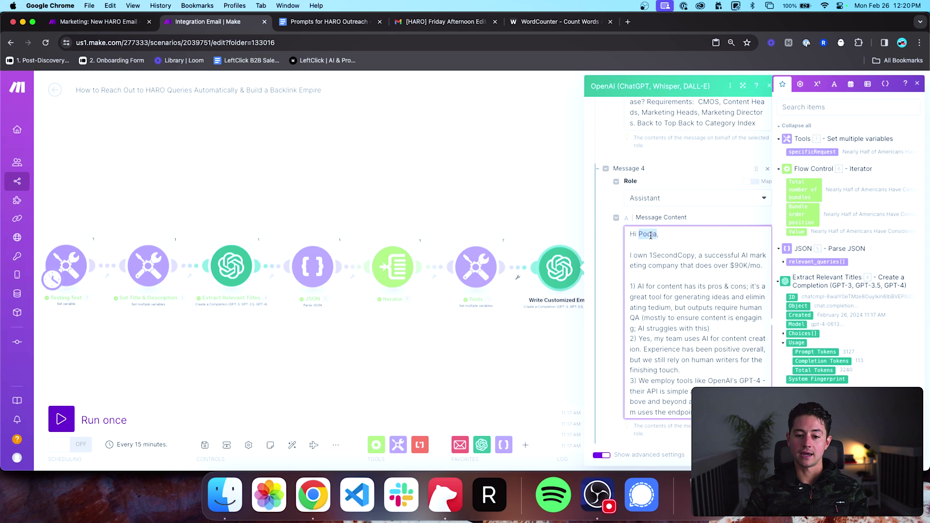
{"action": "scroll", "coordinate": [615, 194], "scroll_direction": "up", "scroll_amount": 5}
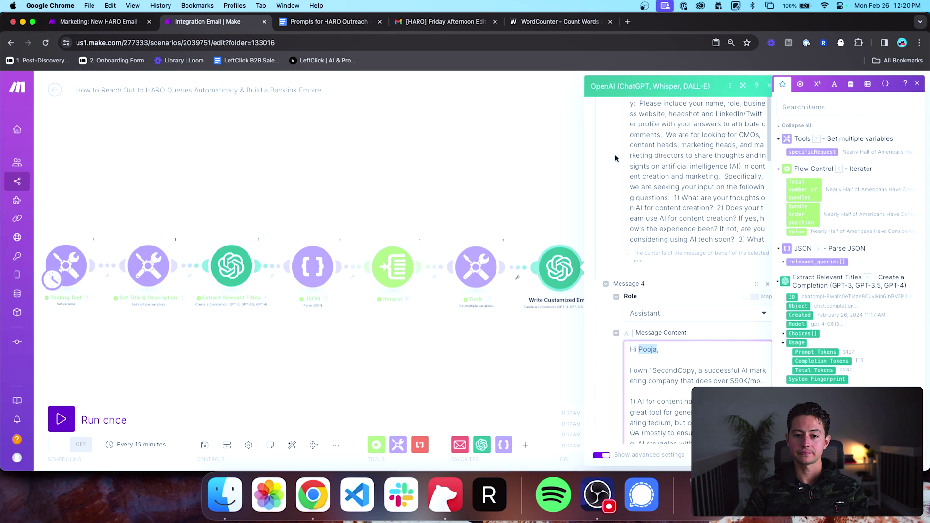
{"action": "scroll", "coordinate": [615, 159], "scroll_direction": "up", "scroll_amount": 3}
{"action": "double_click", "coordinate": [662, 142]}
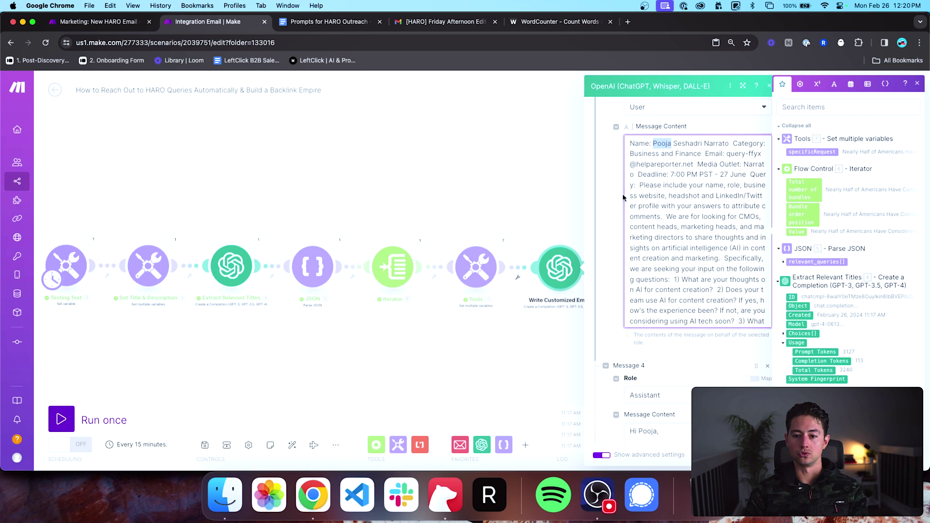
{"action": "scroll", "coordinate": [624, 197], "scroll_direction": "down", "scroll_amount": 6}
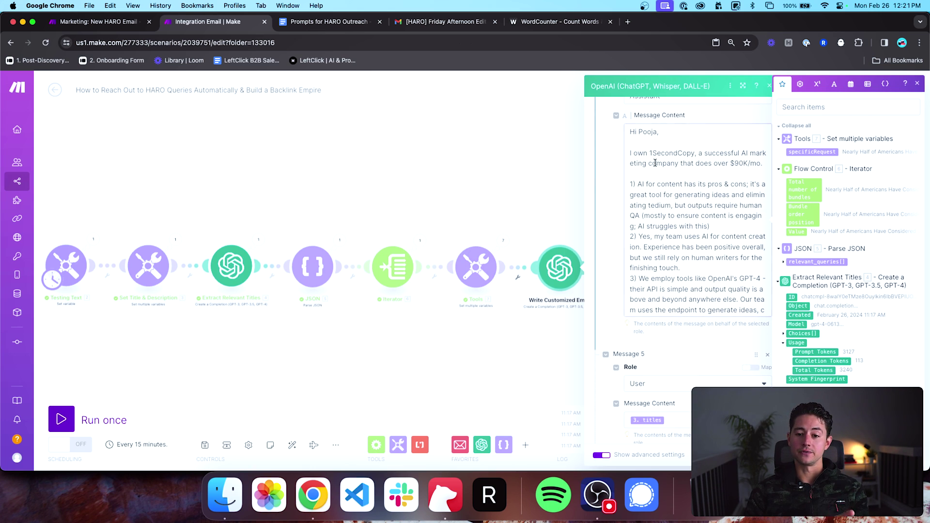
Step: Compare Message 4's numbered answers and contact details with the questions and requested information in Message 3
{"action": "triple_click", "coordinate": [655, 163]}
{"action": "scroll", "coordinate": [688, 174], "scroll_direction": "down", "scroll_amount": 1}
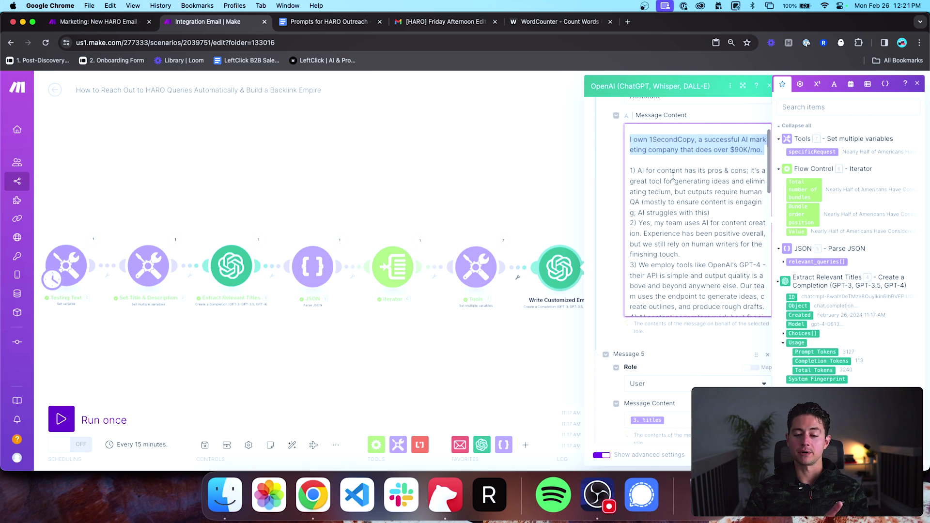
{"action": "triple_click", "coordinate": [675, 176]}
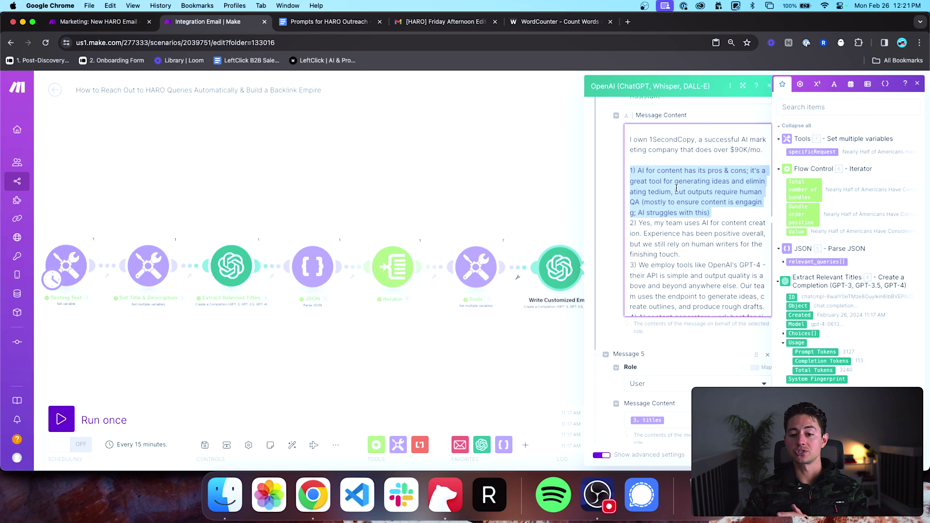
{"action": "scroll", "coordinate": [602, 204], "scroll_direction": "up", "scroll_amount": 5}
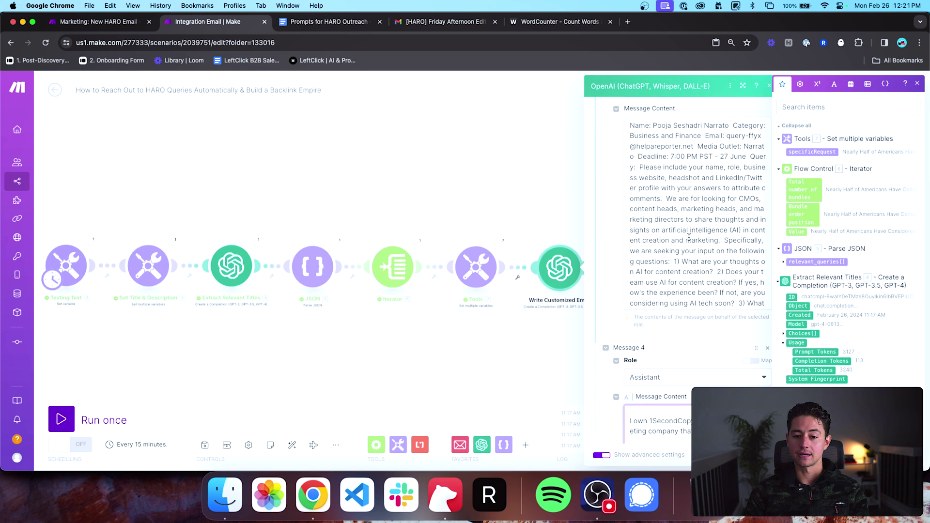
{"action": "scroll", "coordinate": [686, 231], "scroll_direction": "down", "scroll_amount": 2}
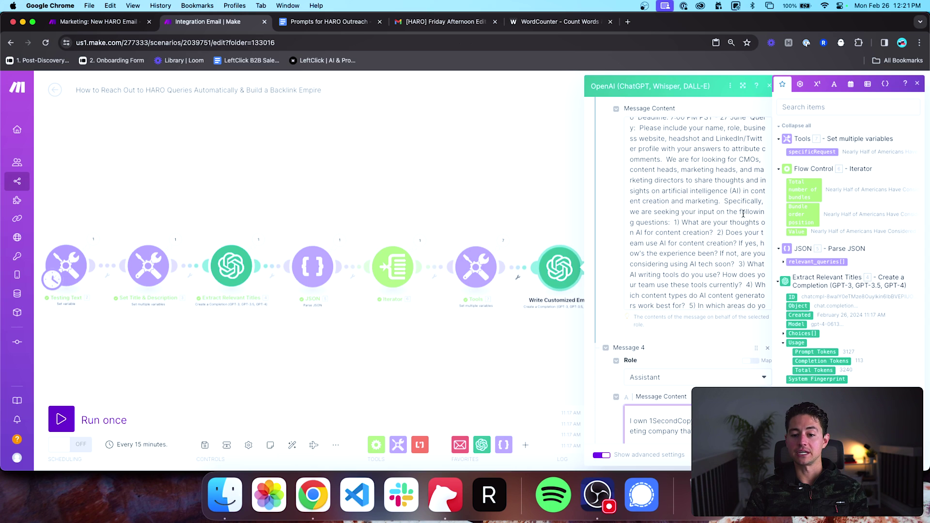
{"action": "left_click_drag", "start_coordinate": [673, 225], "coordinate": [721, 237]}
{"action": "scroll", "coordinate": [721, 238], "scroll_direction": "down", "scroll_amount": 5}
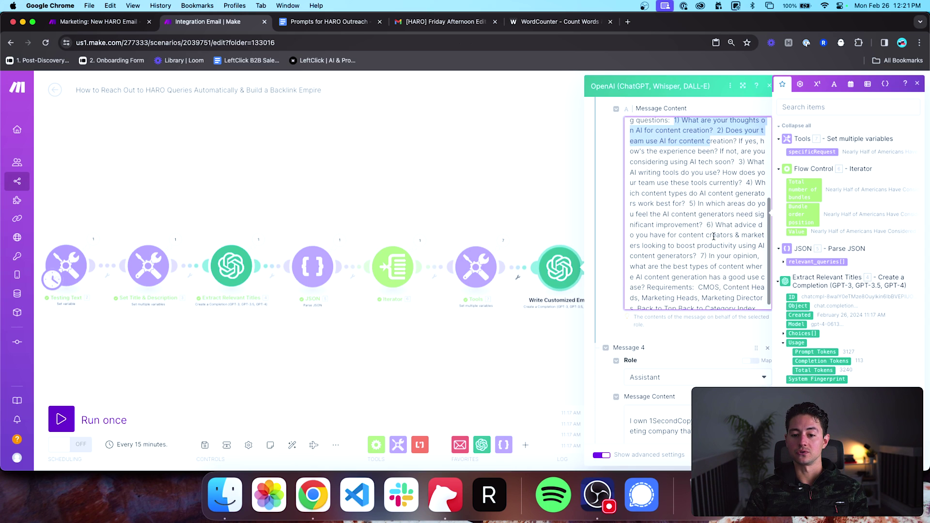
{"action": "scroll", "coordinate": [603, 261], "scroll_direction": "down", "scroll_amount": 5}
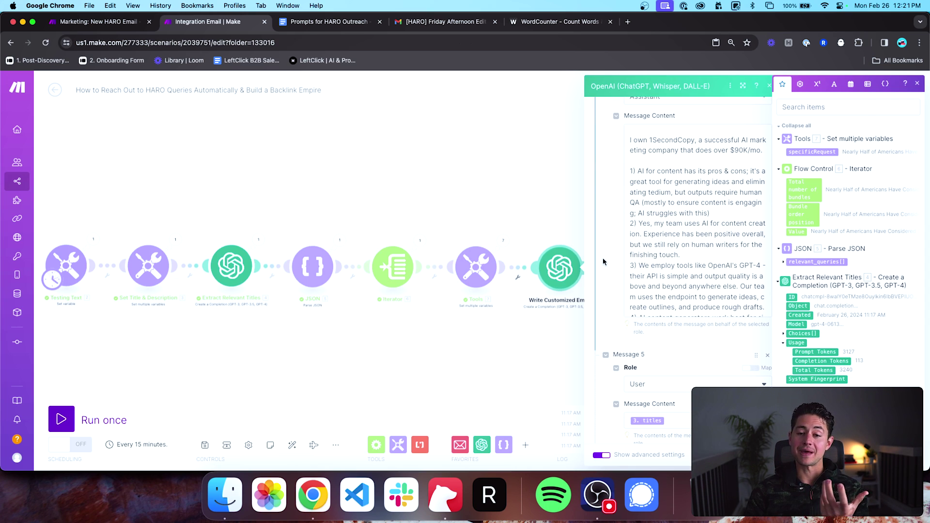
{"action": "scroll", "coordinate": [647, 206], "scroll_direction": "down", "scroll_amount": 5}
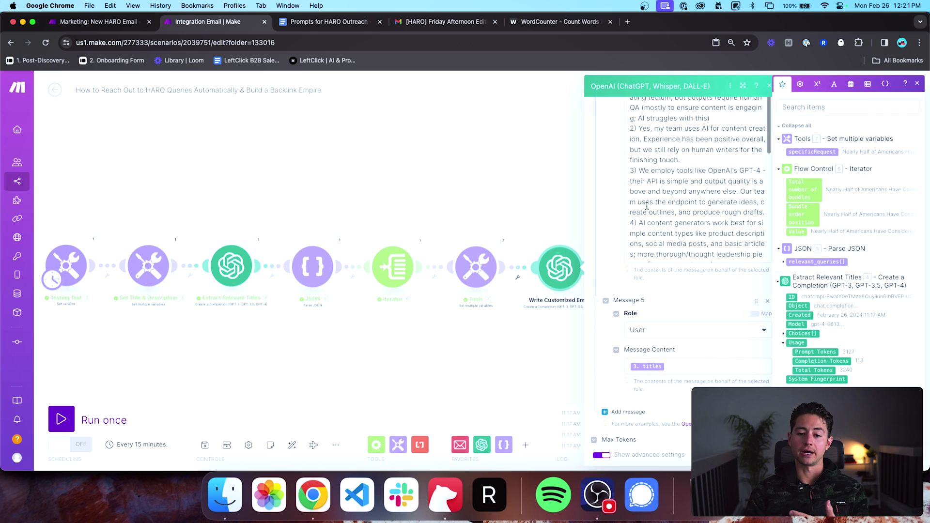
{"action": "scroll", "coordinate": [646, 206], "scroll_direction": "down", "scroll_amount": 3}
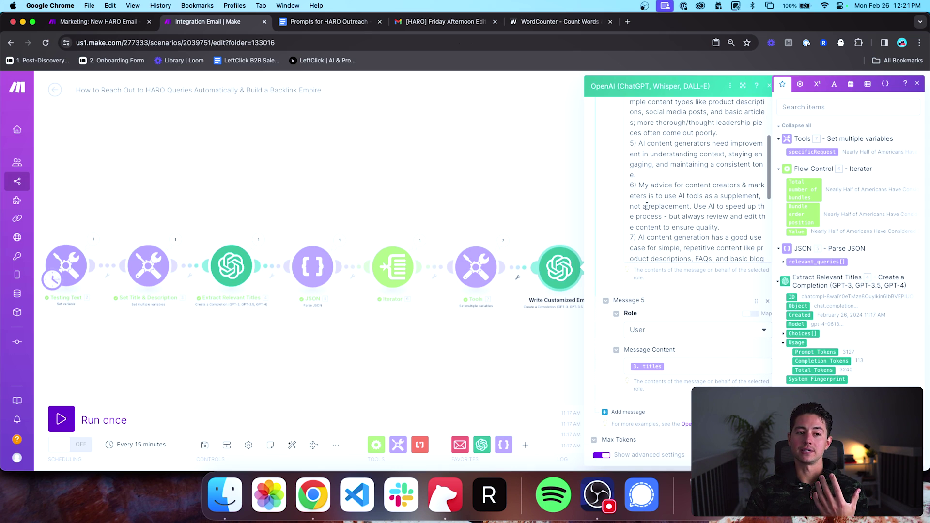
{"action": "scroll", "coordinate": [647, 206], "scroll_direction": "down", "scroll_amount": 2}
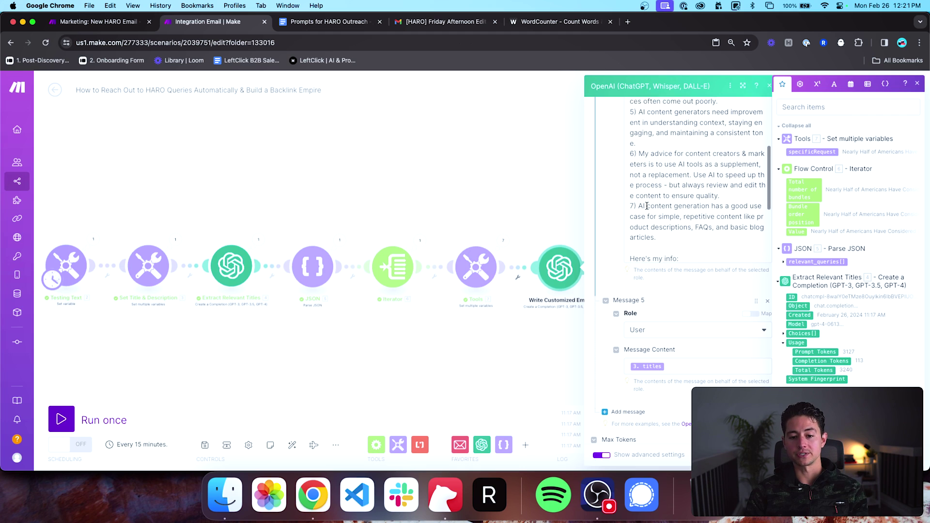
{"action": "scroll", "coordinate": [647, 206], "scroll_direction": "down", "scroll_amount": 4}
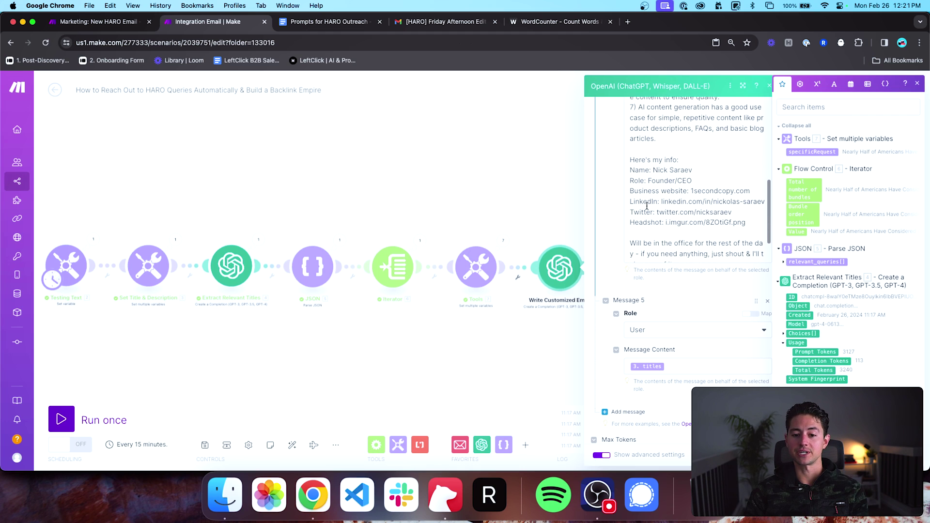
Step: Review the contact details and closing sign-off in Message 4's example reply
{"action": "left_click_drag", "start_coordinate": [746, 221], "coordinate": [627, 169]}
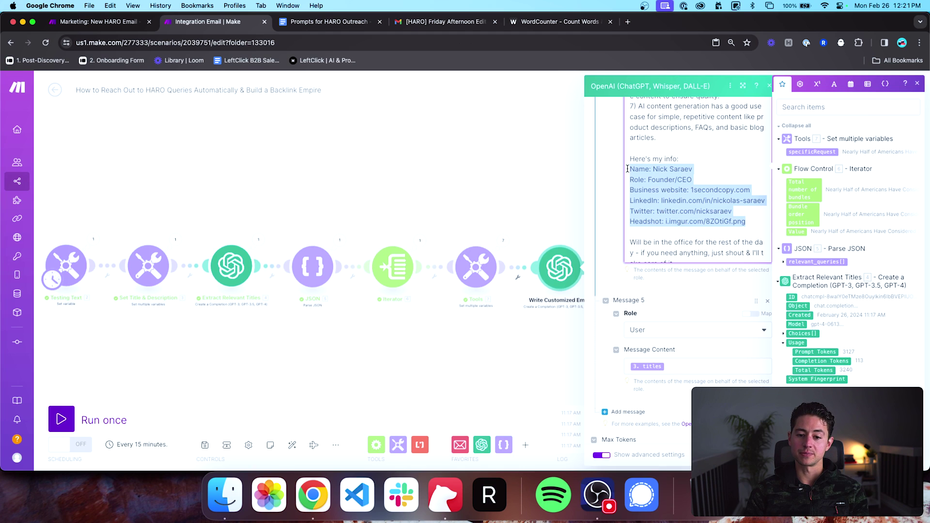
{"action": "scroll", "coordinate": [642, 236], "scroll_direction": "down", "scroll_amount": 2}
{"action": "left_click_drag", "start_coordinate": [665, 245], "coordinate": [624, 186]}
{"action": "left_click", "coordinate": [650, 251]}
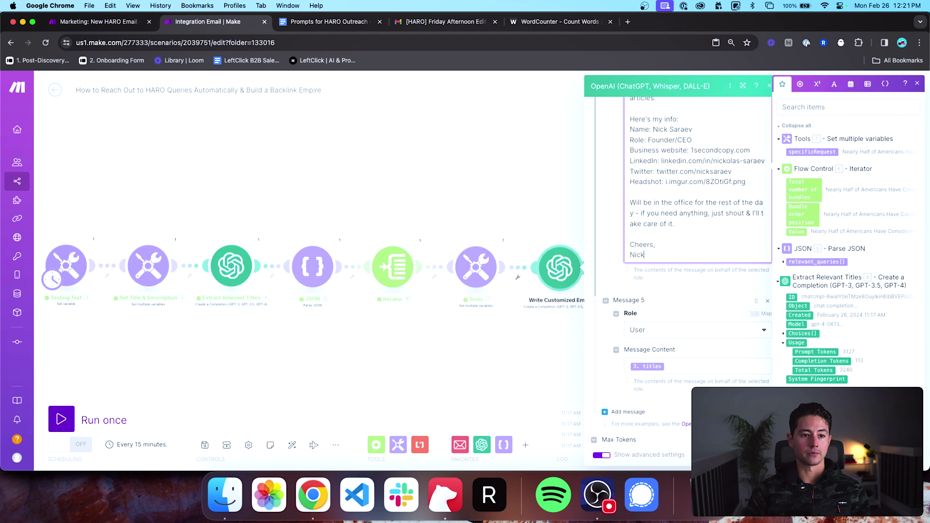
{"action": "key", "text": "ctrl+Tab"}
{"action": "key", "text": "ctrl+shift+Tab"}
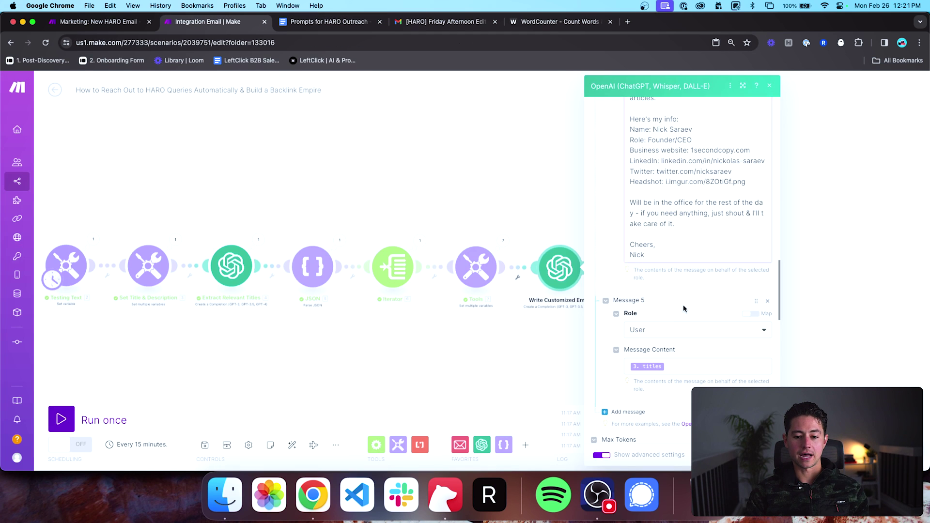
Step: Replace the titles variable in Message 5's content with the specificRequest variable from the Tools module
{"action": "left_click", "coordinate": [680, 363]}
{"action": "key", "text": "BackSpace"}
{"action": "key", "text": "BackSpace"}
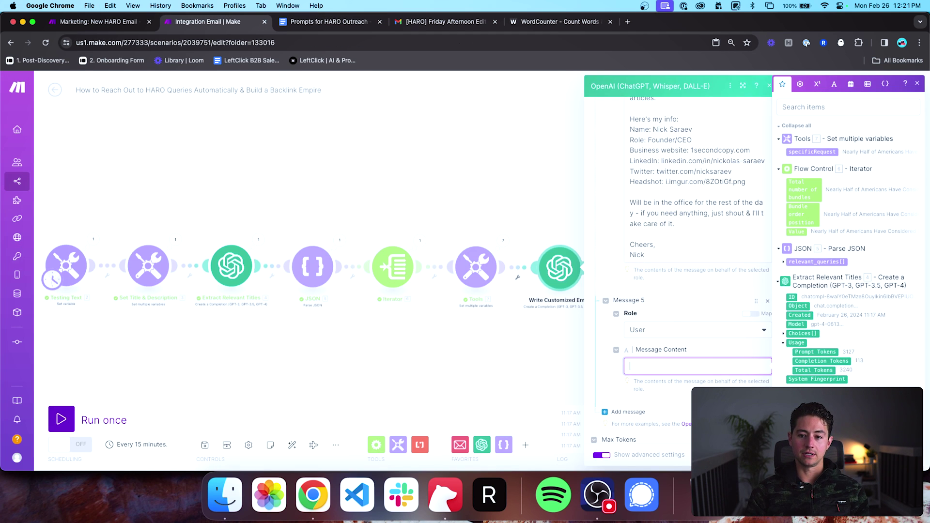
{"action": "left_click", "coordinate": [804, 152]}
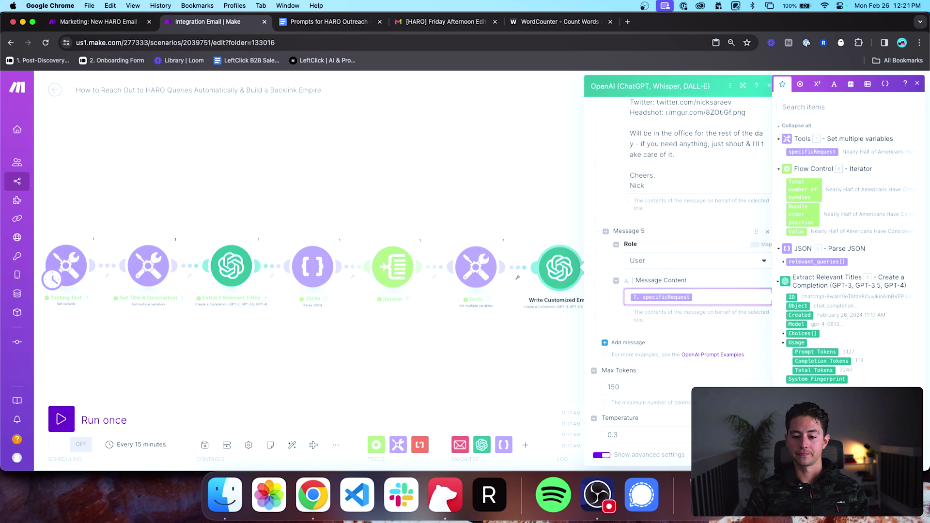
Step: Copy Message 4's full example reply into WordCounter and check its word count
{"action": "left_click", "coordinate": [620, 387]}
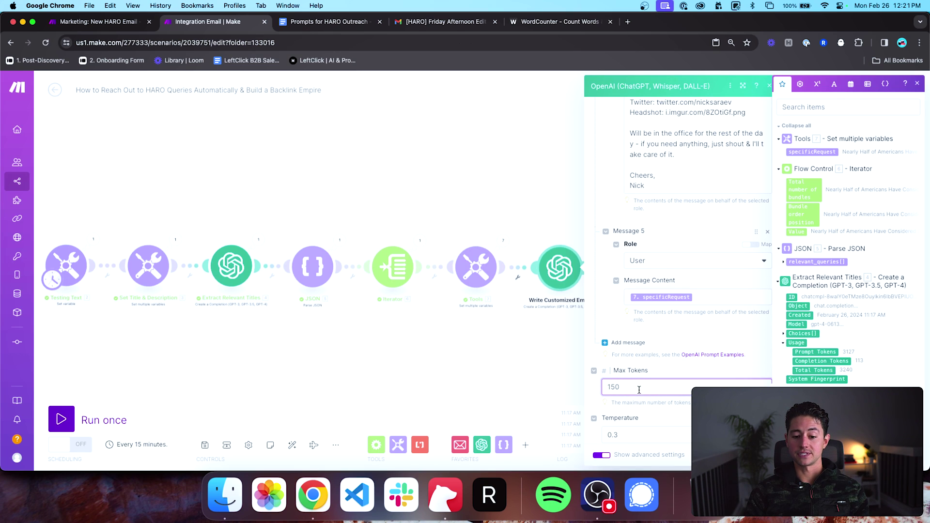
{"action": "scroll", "coordinate": [686, 348], "scroll_direction": "up", "scroll_amount": 3}
{"action": "left_click", "coordinate": [698, 272]}
{"action": "key", "text": "super+a"}
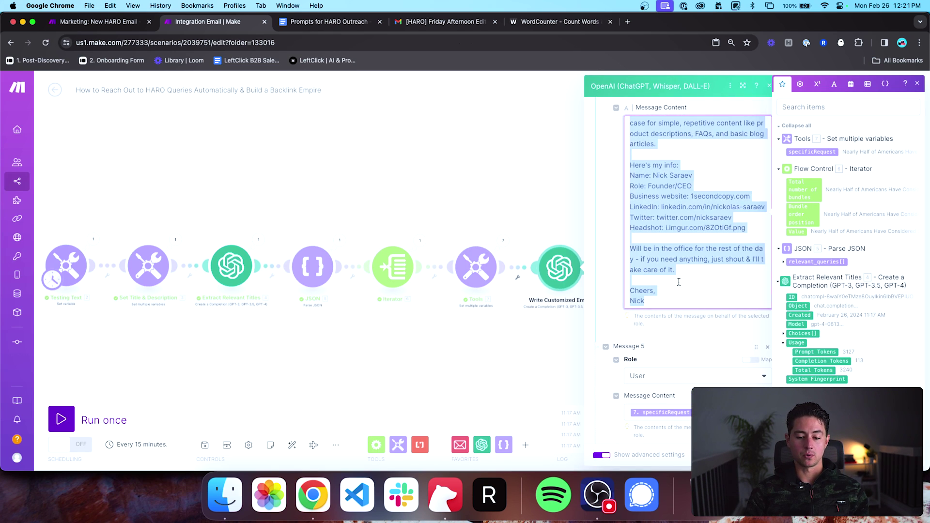
{"action": "key", "text": "super+alt+Right"}
{"action": "key", "text": "super+alt+Right"}
{"action": "key", "text": "super+alt+Right"}
{"action": "left_click", "coordinate": [430, 241]}
{"action": "key", "text": "super+a"}
{"action": "key", "text": "super+v"}
{"action": "double_click", "coordinate": [215, 122]}
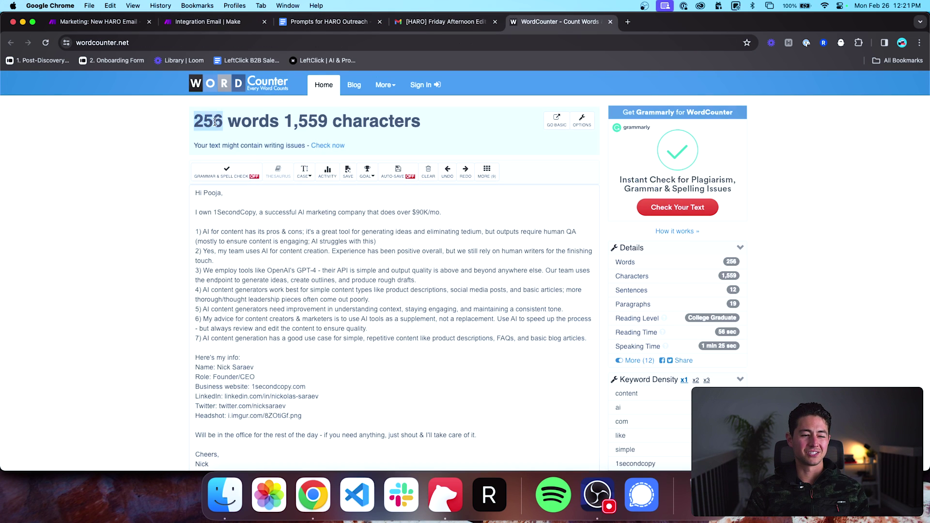
Step: Estimate the tokens needed for the reply by calculating 1/0.7 and 1.42*250 in the browser
{"action": "left_click", "coordinate": [228, 41]}
{"action": "type", "text": "10.75 inches to cm"}
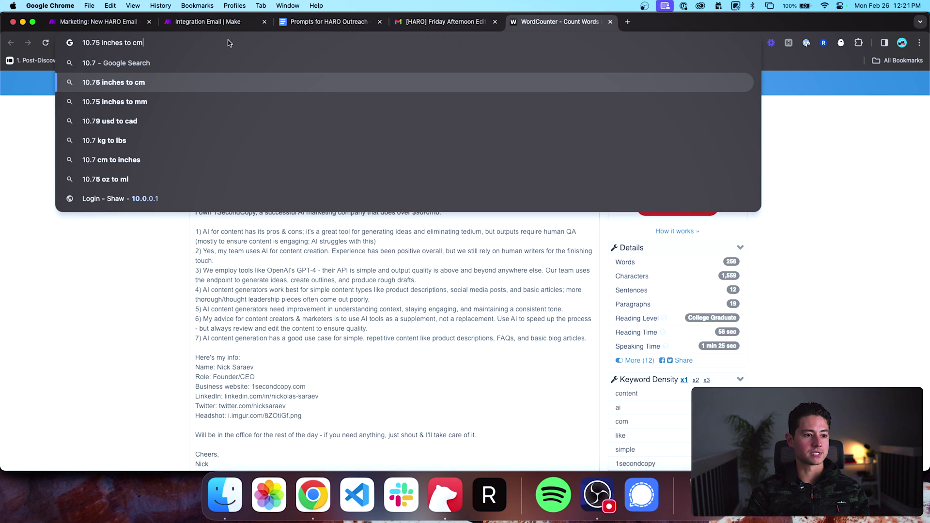
{"action": "key", "text": "super+a"}
{"action": "type", "text": "1/0.75"}
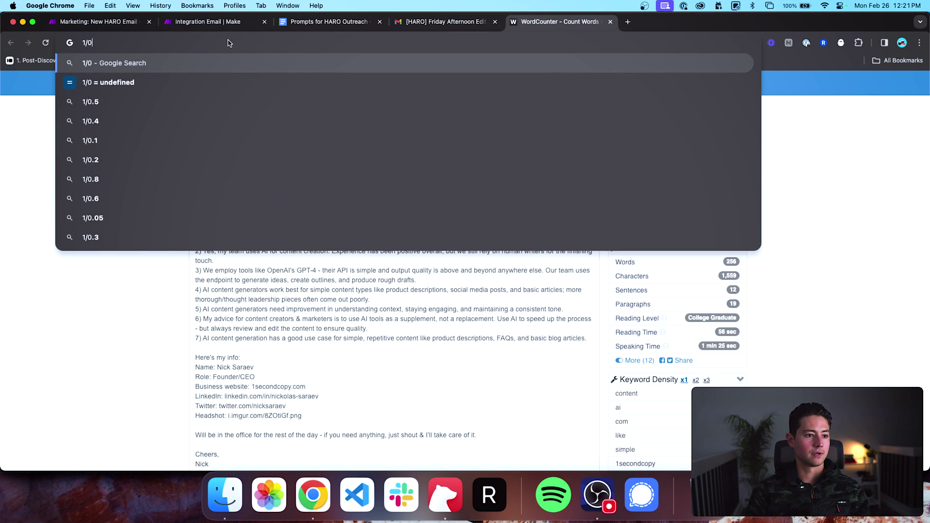
{"action": "key", "text": "Down"}
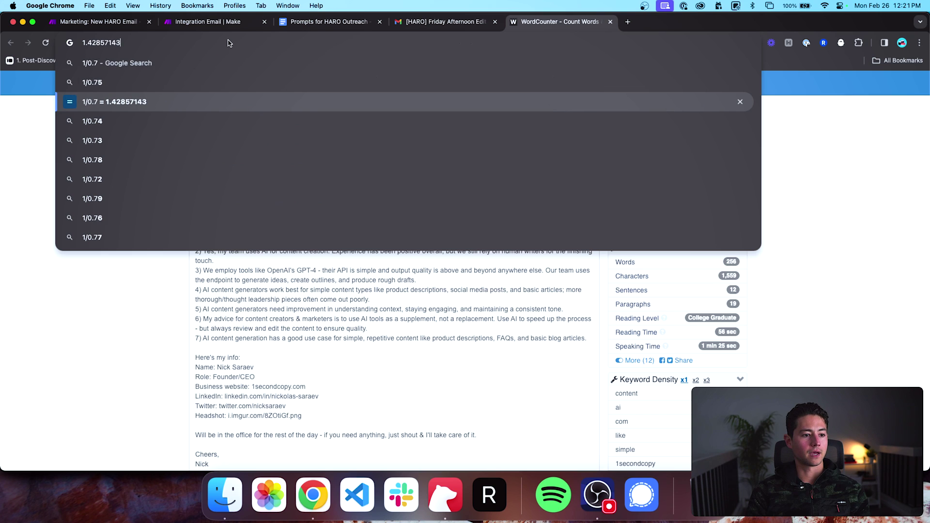
{"action": "key", "text": "super+a"}
{"action": "type", "text": "1.42*250"}
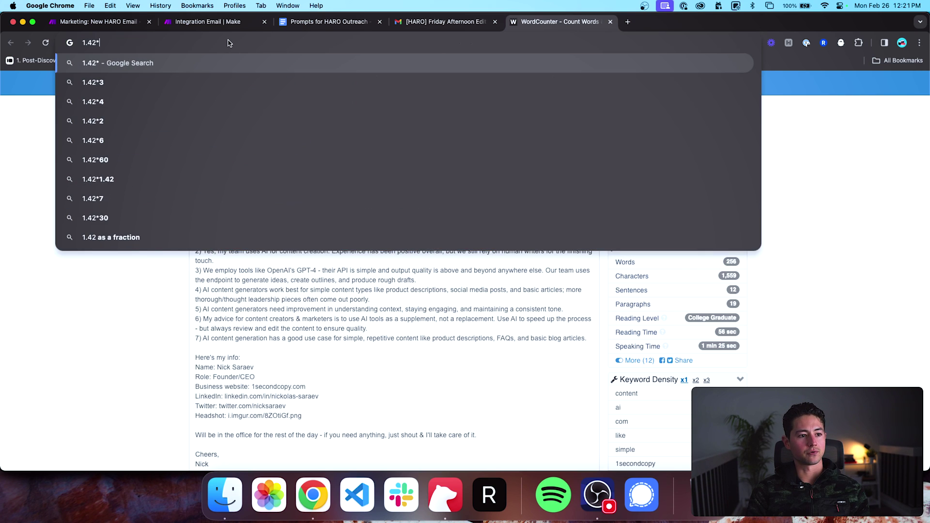
{"action": "key", "text": "Down"}
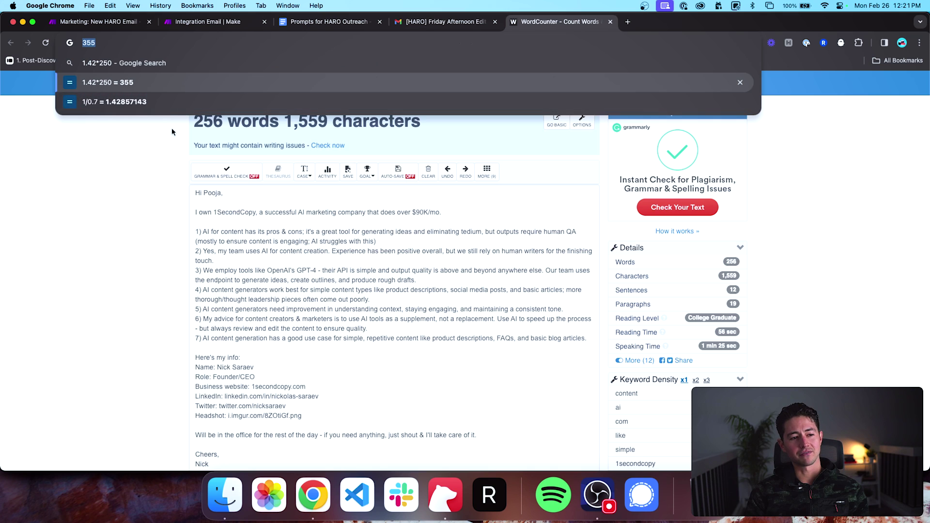
{"action": "left_click", "coordinate": [169, 144]}
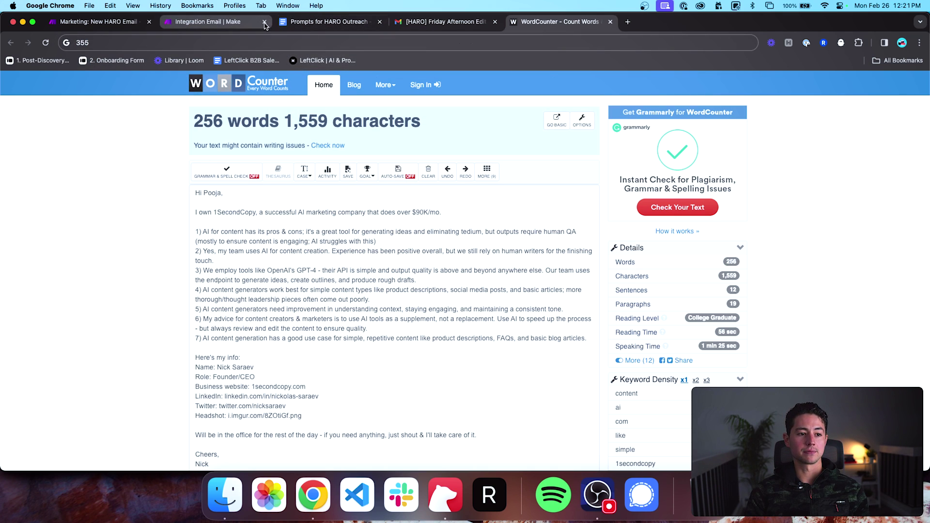
Step: Return to the Make scenario, set the email-writing module's Max Tokens to 700, edit its Temperature, and save the settings
{"action": "left_click", "coordinate": [213, 21]}
{"action": "scroll", "coordinate": [678, 242], "scroll_direction": "down", "scroll_amount": 10}
{"action": "scroll", "coordinate": [678, 218], "scroll_direction": "up", "scroll_amount": 3}
{"action": "left_click", "coordinate": [629, 187]}
{"action": "key", "text": "super+a"}
{"action": "type", "text": "700"}
{"action": "left_click", "coordinate": [643, 228]}
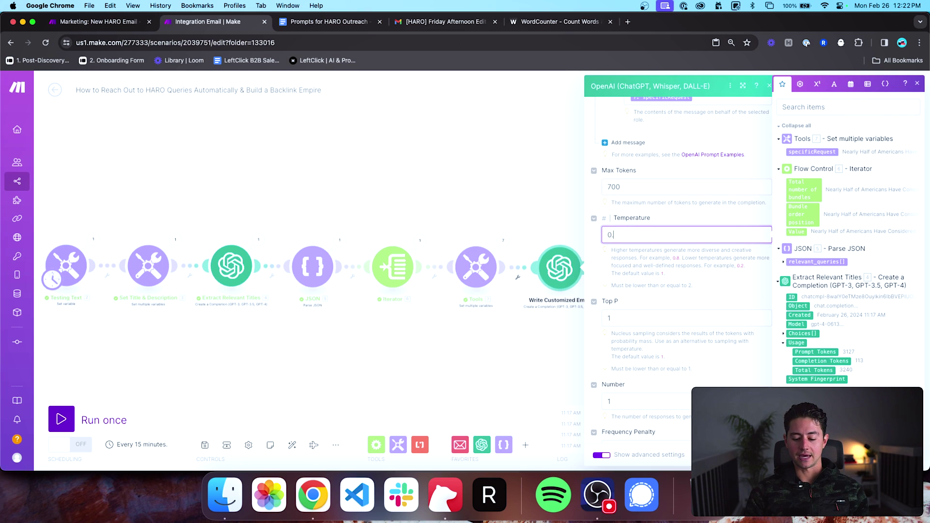
{"action": "scroll", "coordinate": [632, 254], "scroll_direction": "down", "scroll_amount": 10}
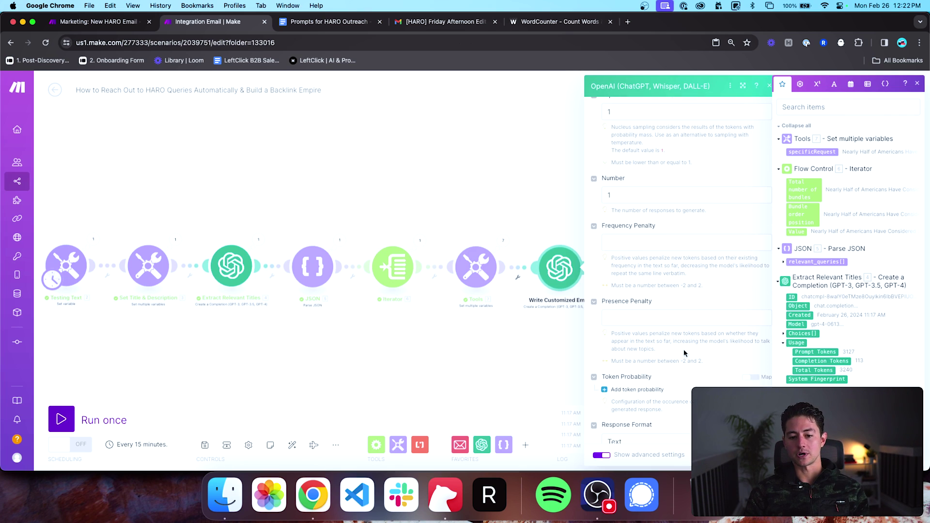
{"action": "scroll", "coordinate": [684, 352], "scroll_direction": "down", "scroll_amount": 2}
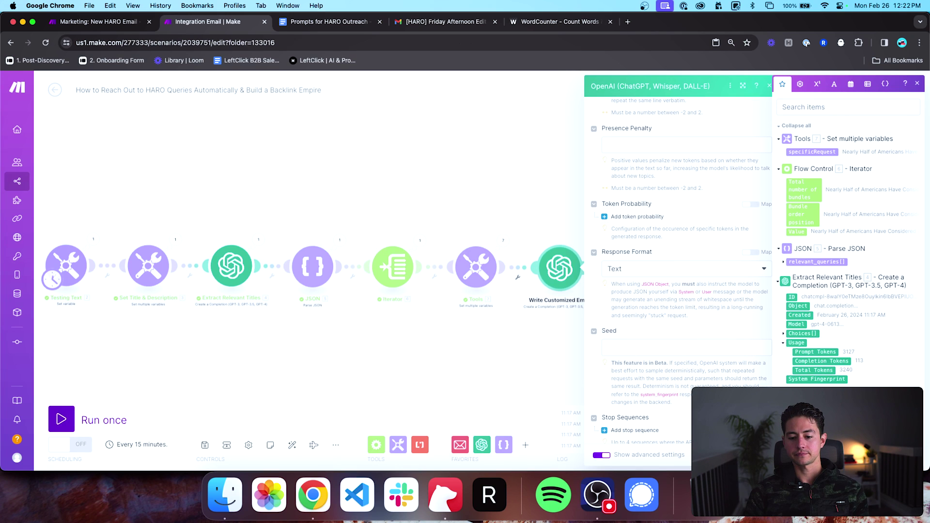
{"action": "left_click", "coordinate": [749, 456]}
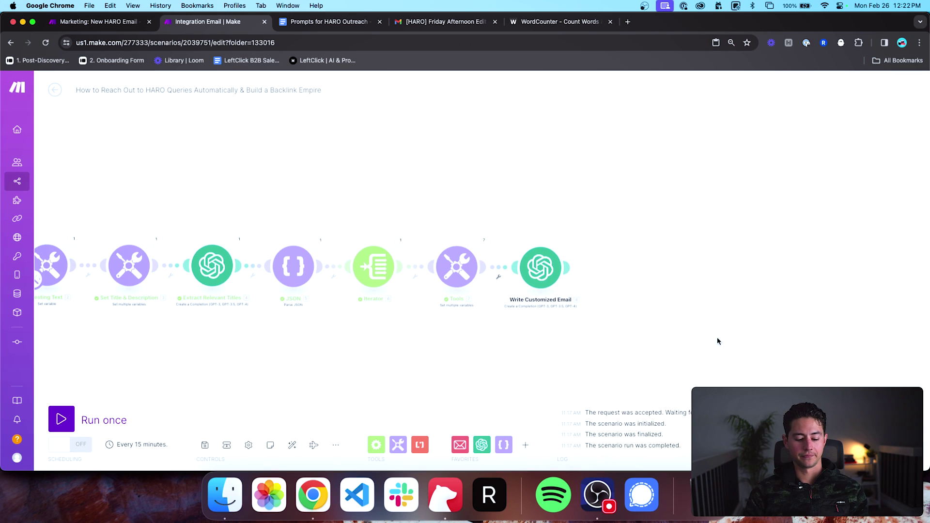
Step: Add an Email Create a Draft module after Write Customized Email, leaving room between the two modules
{"action": "scroll", "coordinate": [646, 346], "scroll_direction": "down", "scroll_amount": 3}
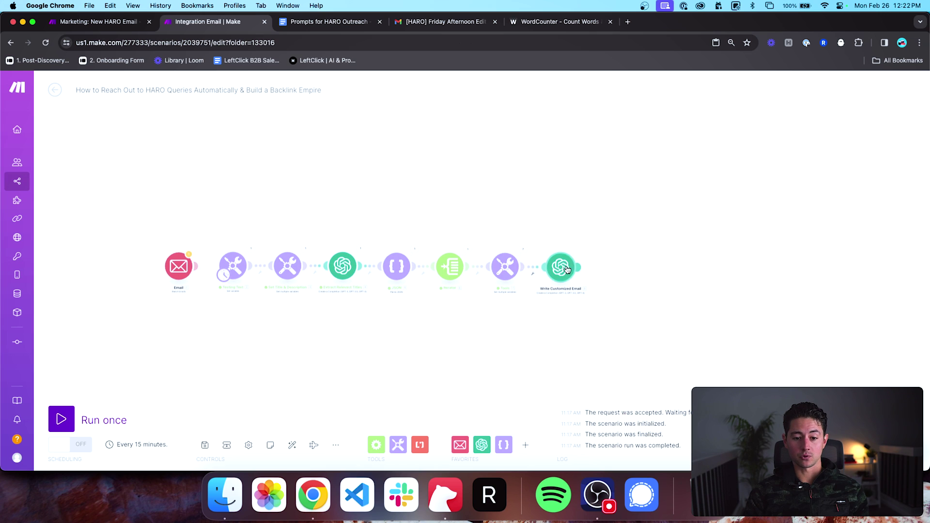
{"action": "scroll", "coordinate": [577, 289], "scroll_direction": "up", "scroll_amount": 3}
{"action": "left_click", "coordinate": [460, 445]}
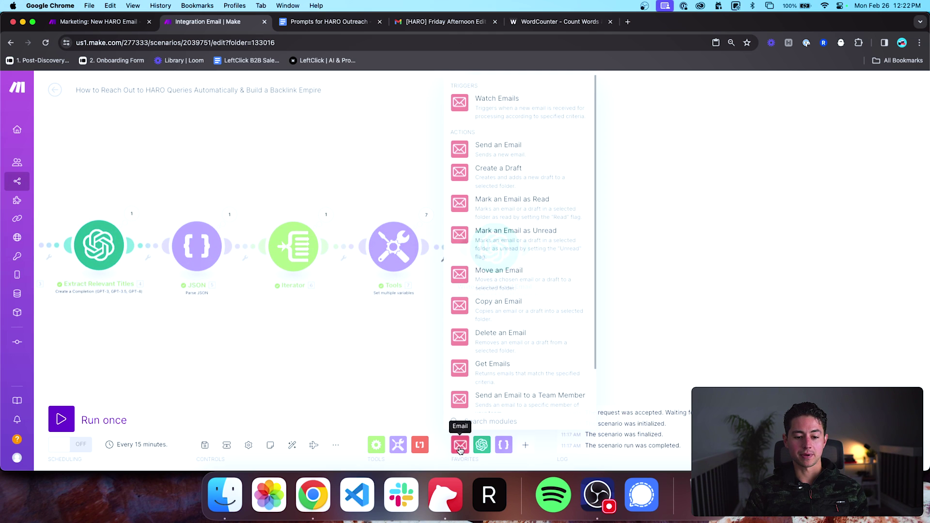
{"action": "left_click", "coordinate": [499, 178]}
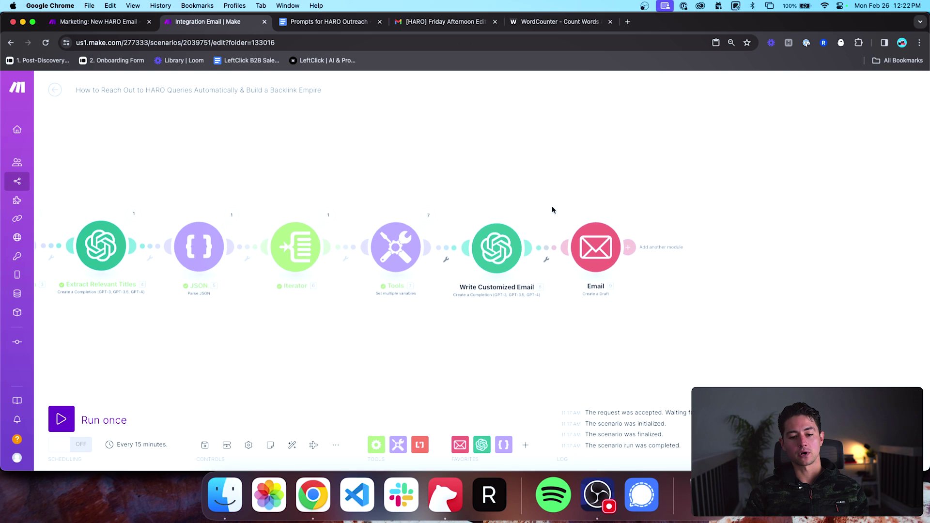
{"action": "left_click", "coordinate": [583, 243]}
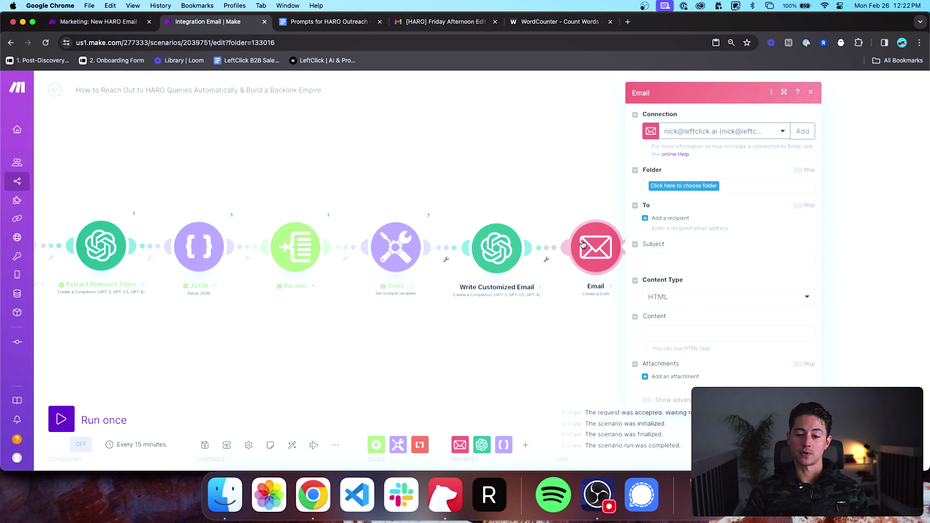
{"action": "left_click", "coordinate": [562, 212]}
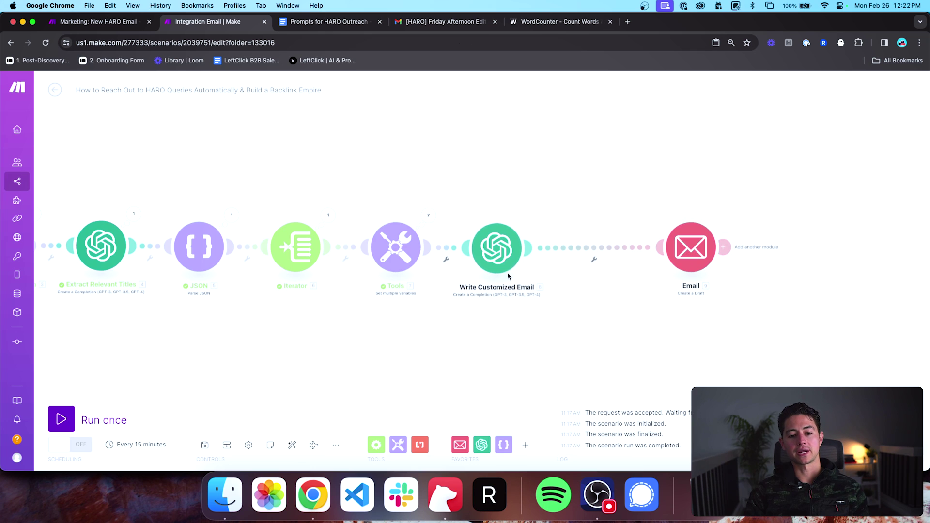
Step: Examine where the journalist's reply email address sits in Message 3's query in the Write Customized Email module
{"action": "left_click", "coordinate": [483, 254]}
{"action": "scroll", "coordinate": [563, 292], "scroll_direction": "down", "scroll_amount": 10}
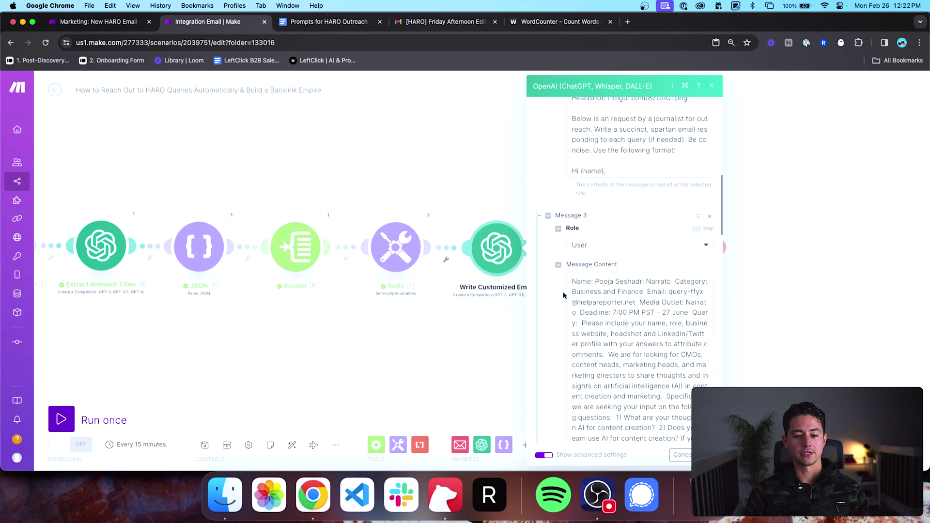
{"action": "scroll", "coordinate": [564, 294], "scroll_direction": "down", "scroll_amount": 2}
{"action": "mouse_move", "coordinate": [636, 265]}
{"action": "left_mouse_down"}
{"action": "mouse_move", "coordinate": [668, 255]}
{"action": "mouse_move", "coordinate": [650, 256]}
{"action": "left_mouse_up"}
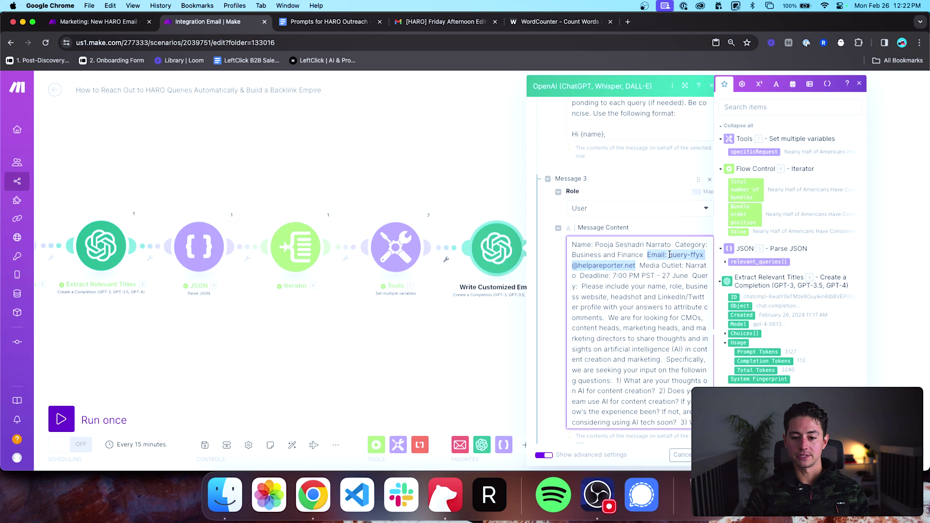
{"action": "left_click", "coordinate": [637, 267]}
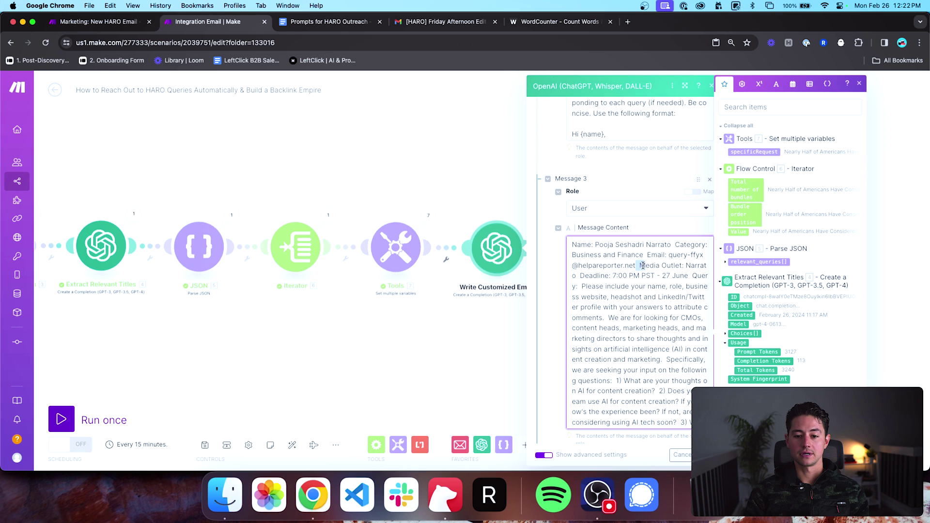
{"action": "left_click_drag", "start_coordinate": [642, 266], "coordinate": [650, 258]}
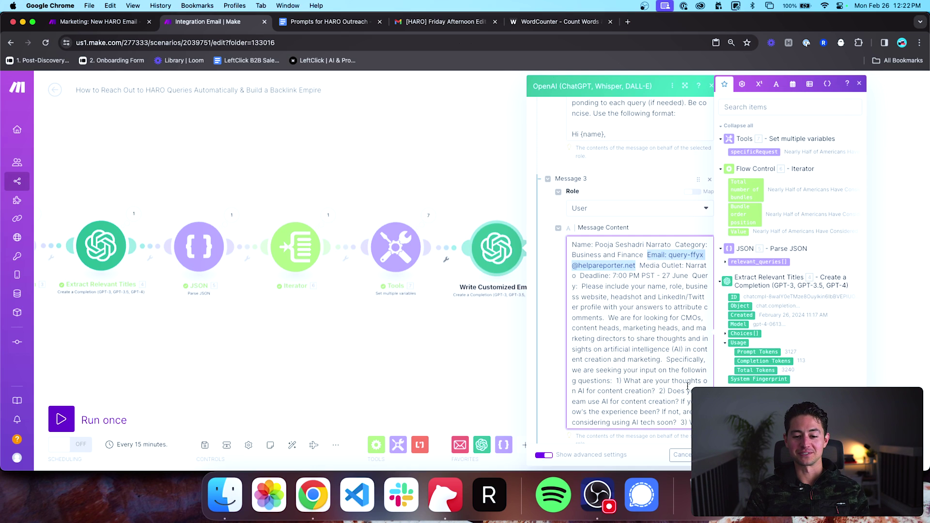
{"action": "key", "text": "Escape"}
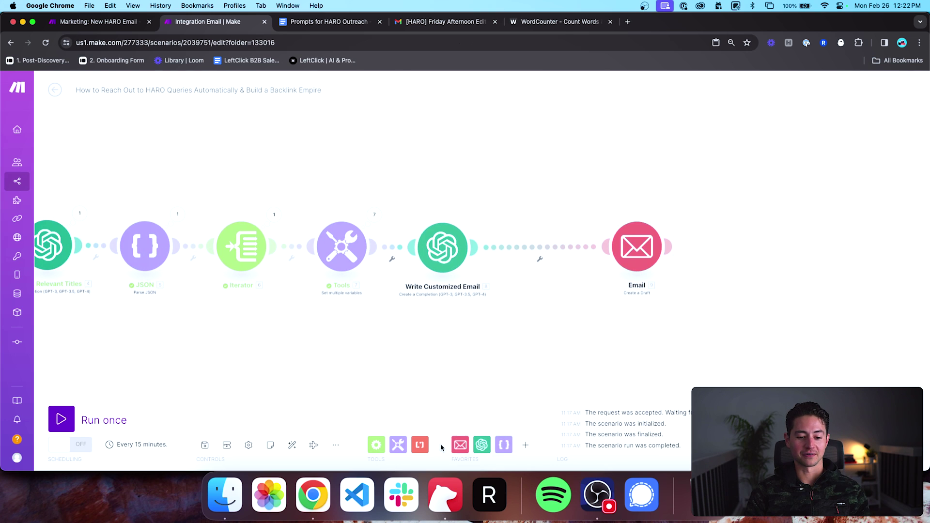
Step: Insert a Text parser Match pattern module between Write Customized Email and the Email draft module, and open its Pattern for editing
{"action": "left_click", "coordinate": [420, 445]}
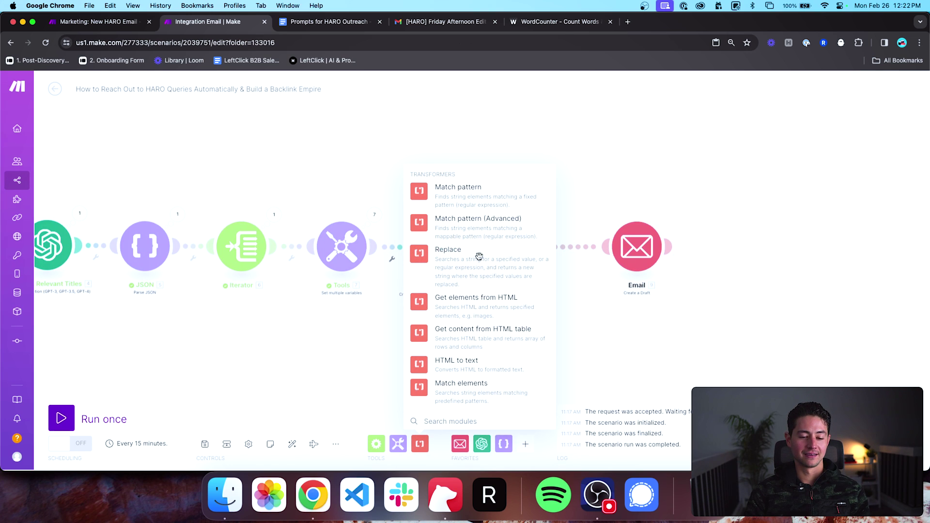
{"action": "left_click", "coordinate": [473, 200]}
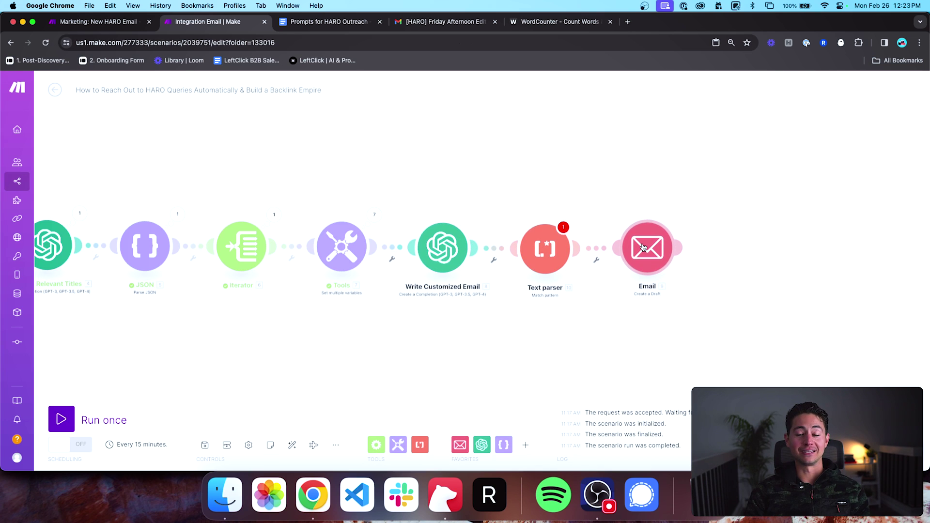
{"action": "left_click", "coordinate": [543, 252]}
{"action": "left_click", "coordinate": [605, 127]}
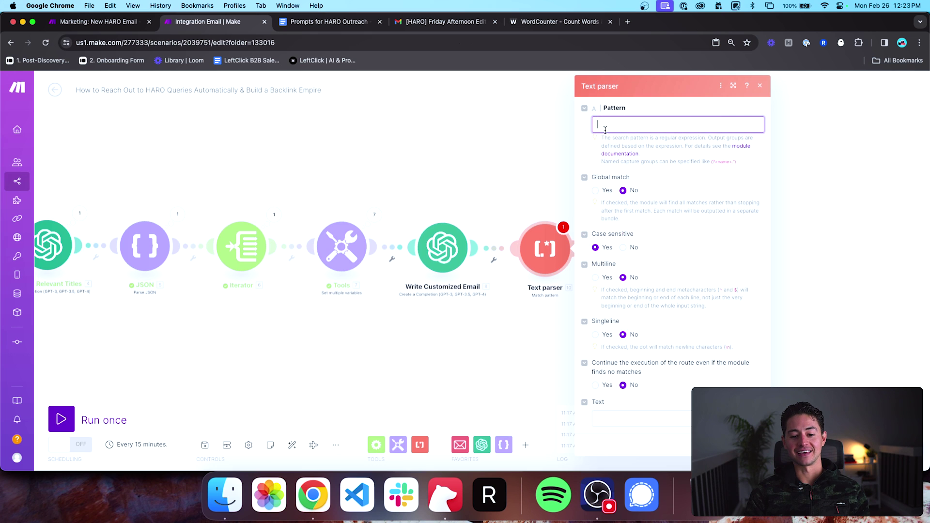
Step: Open regex101 in a new browser tab and place it right beside the Make scenario's tab
{"action": "key", "text": "super+t"}
{"action": "type", "text": "regex"}
{"action": "key", "text": "Return"}
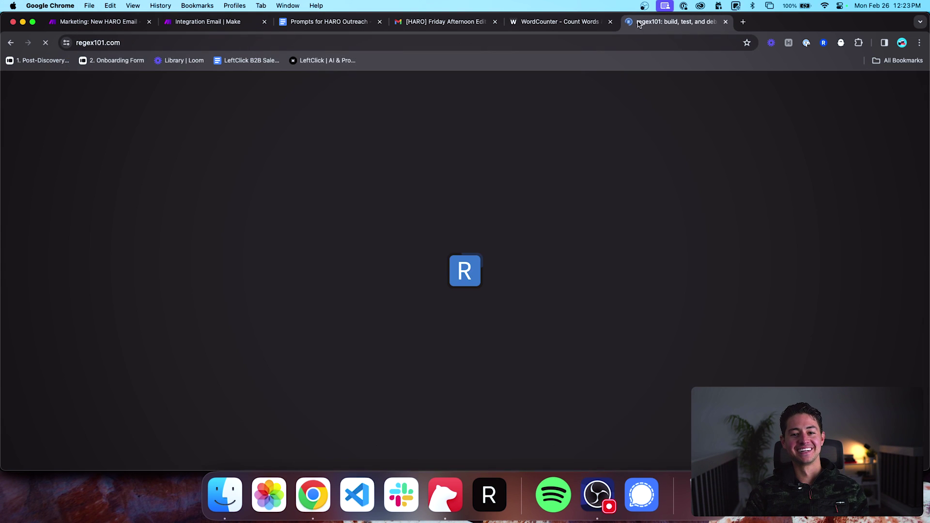
{"action": "left_click_drag", "start_coordinate": [649, 22], "coordinate": [330, 24]}
Step: Copy Message 3's full journalist query from Write Customized Email and paste it into regex101 as the test string
{"action": "left_click", "coordinate": [207, 21]}
{"action": "left_click", "coordinate": [493, 188]}
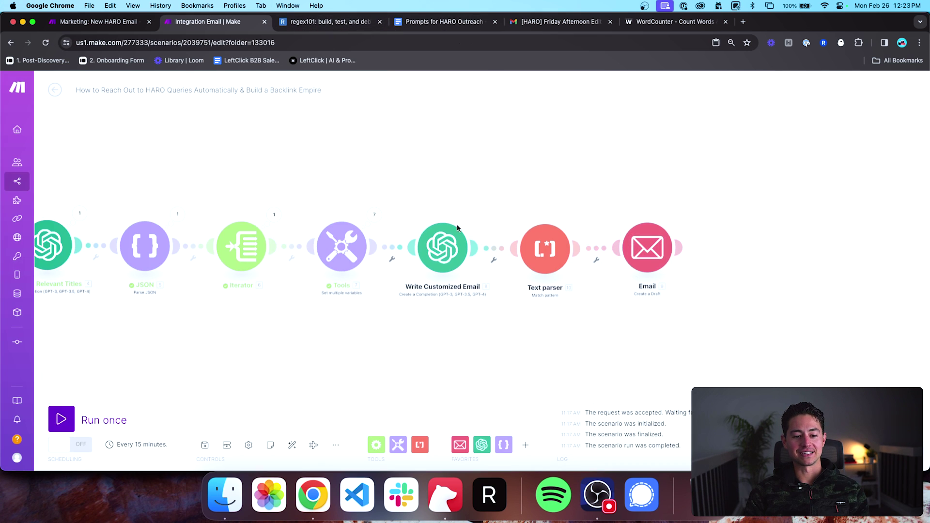
{"action": "left_click", "coordinate": [448, 242]}
{"action": "scroll", "coordinate": [542, 248], "scroll_direction": "down", "scroll_amount": 10}
{"action": "triple_click", "coordinate": [560, 284]}
{"action": "key", "text": "super+c"}
{"action": "key", "text": "ctrl+Tab"}
{"action": "left_click", "coordinate": [373, 270]}
{"action": "key", "text": "super+v"}
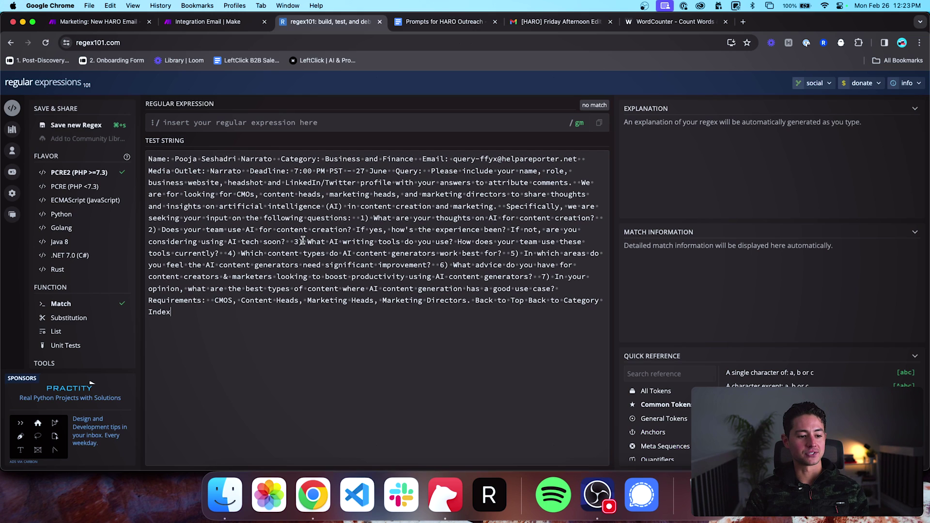
{"action": "key", "text": "ctrl+Tab"}
{"action": "key", "text": "ctrl+Tab"}
{"action": "key", "text": "ctrl+Tab"}
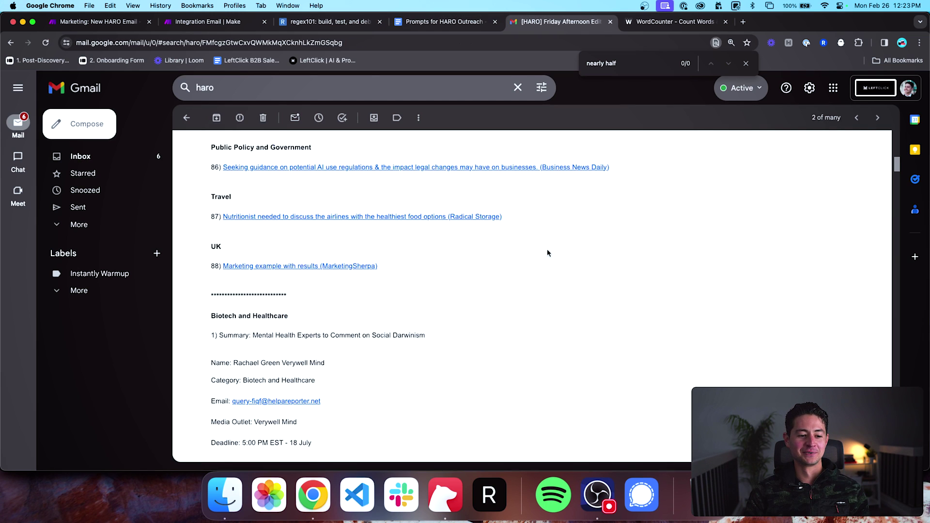
{"action": "key", "text": "ctrl+shift+Tab"}
{"action": "key", "text": "ctrl+shift+Tab"}
{"action": "key", "text": "ctrl+shift+Tab"}
{"action": "key", "text": "ctrl+shift+Tab"}
{"action": "key", "text": "ctrl+Tab"}
{"action": "key", "text": "ctrl+shift+Tab"}
{"action": "key", "text": "ctrl+Tab"}
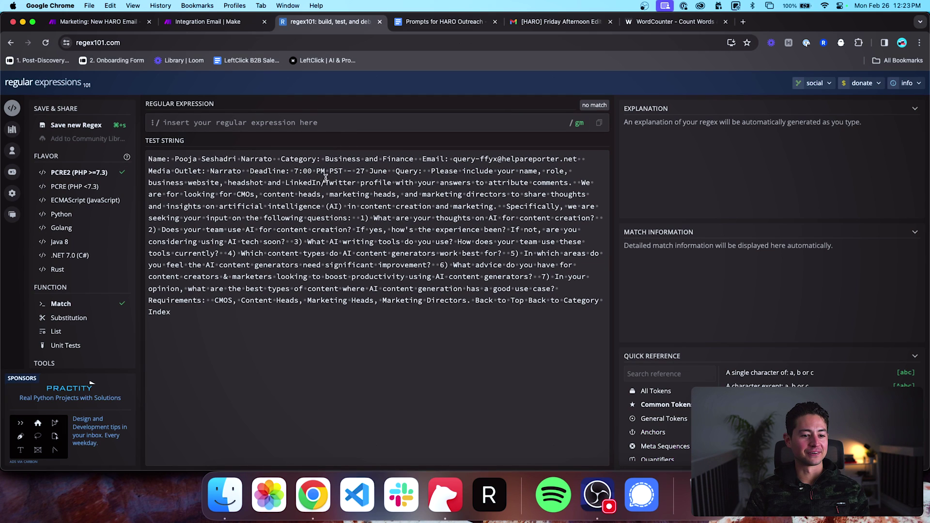
{"action": "left_click_drag", "start_coordinate": [453, 160], "coordinate": [578, 161]}
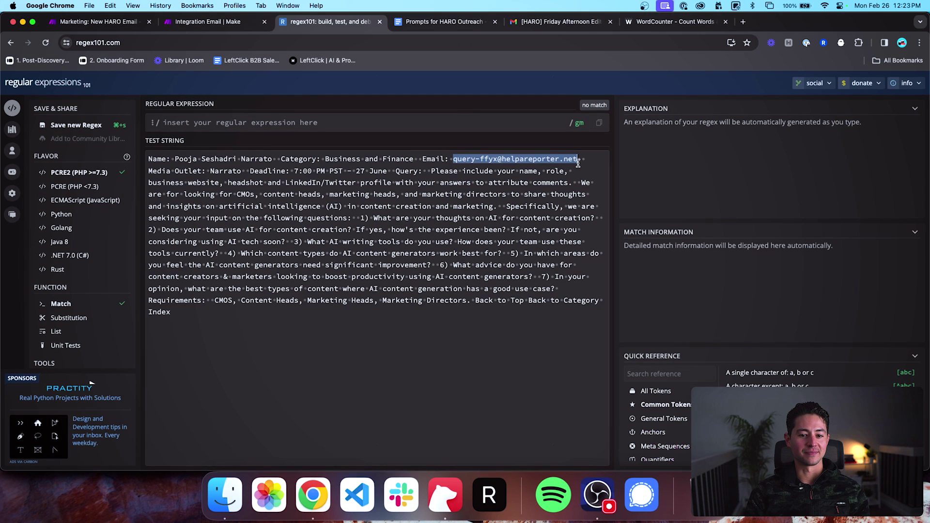
{"action": "left_click", "coordinate": [479, 124]}
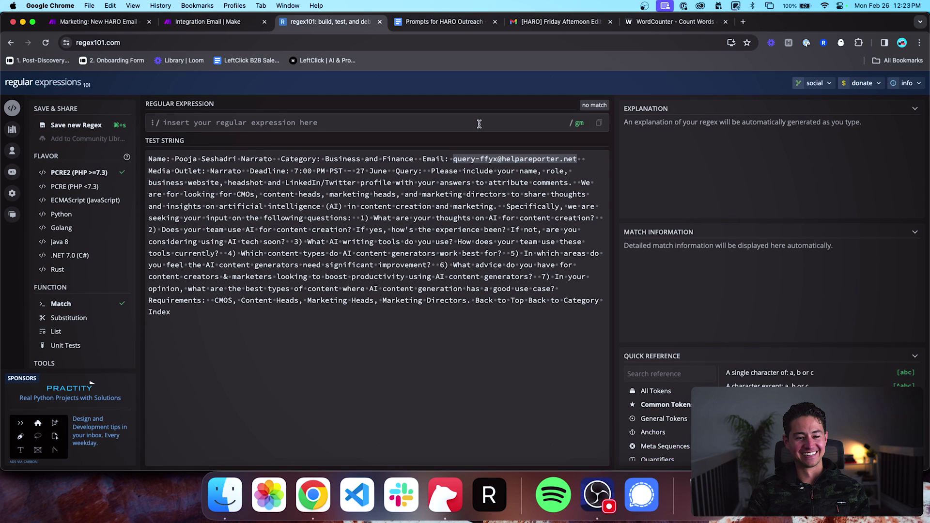
{"action": "type", "text": "Email:"}
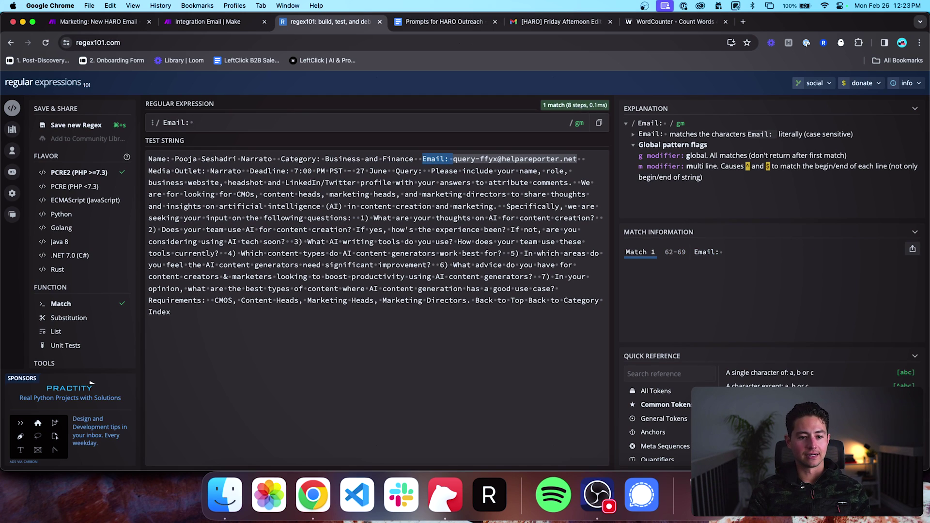
{"action": "type", "text": "(.*@"}
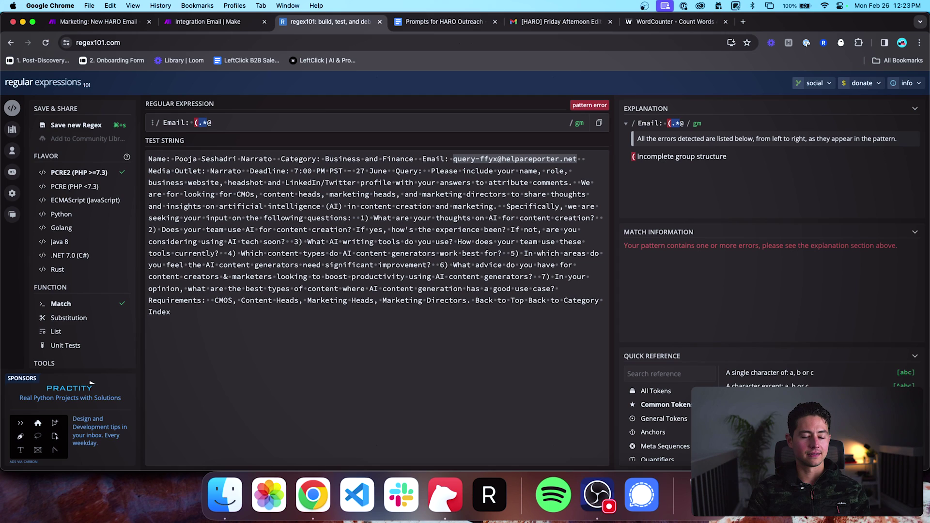
{"action": "type", "text": "helpareporter.net)"}
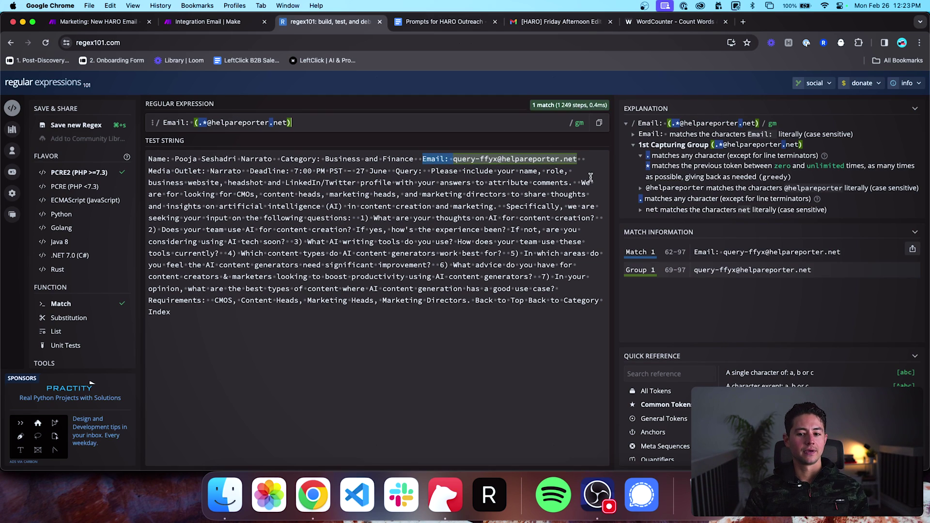
{"action": "left_click_drag", "start_coordinate": [819, 271], "coordinate": [702, 271]}
{"action": "key", "text": "super+c"}
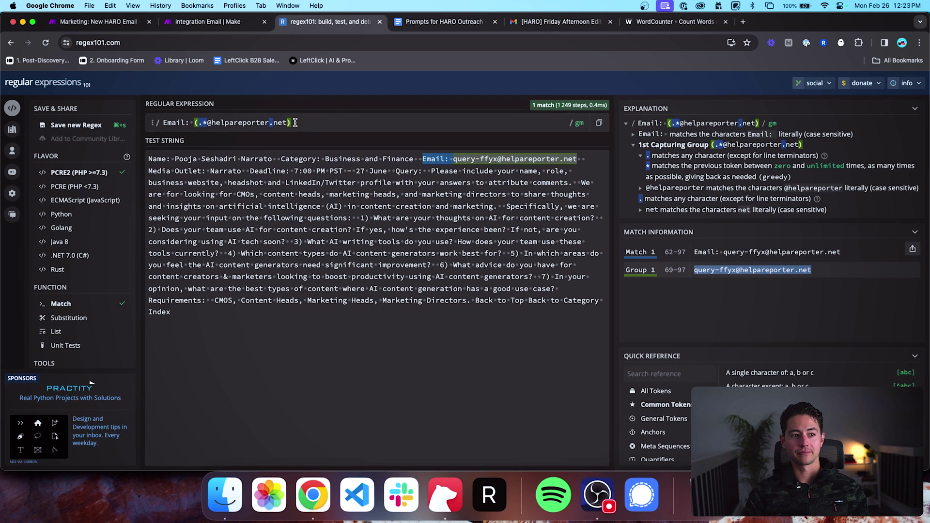
Step: Copy the entire testText variable value from the Testing Text module in the HARO queries scenario and return to regex101
{"action": "key", "text": "super+alt+Left"}
{"action": "scroll", "coordinate": [460, 138], "scroll_direction": "left", "scroll_amount": 5}
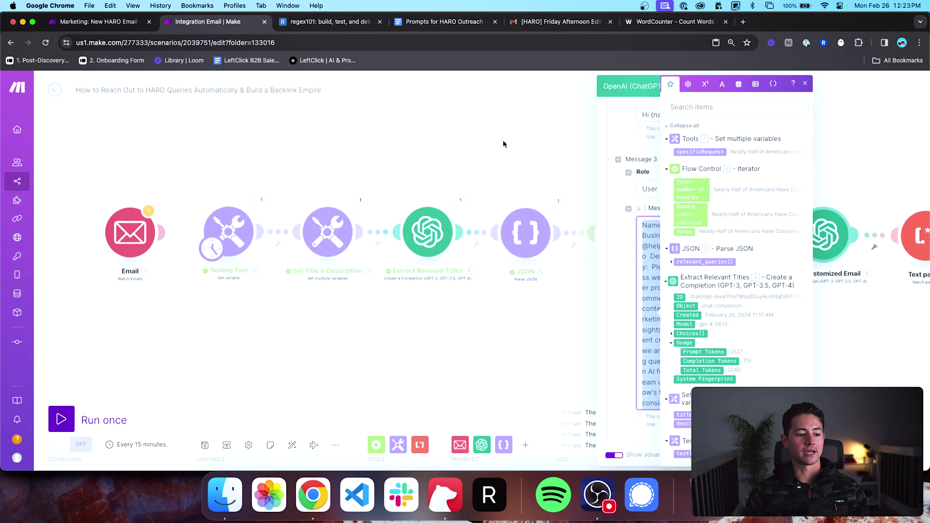
{"action": "left_click", "coordinate": [274, 200]}
{"action": "left_click", "coordinate": [328, 246]}
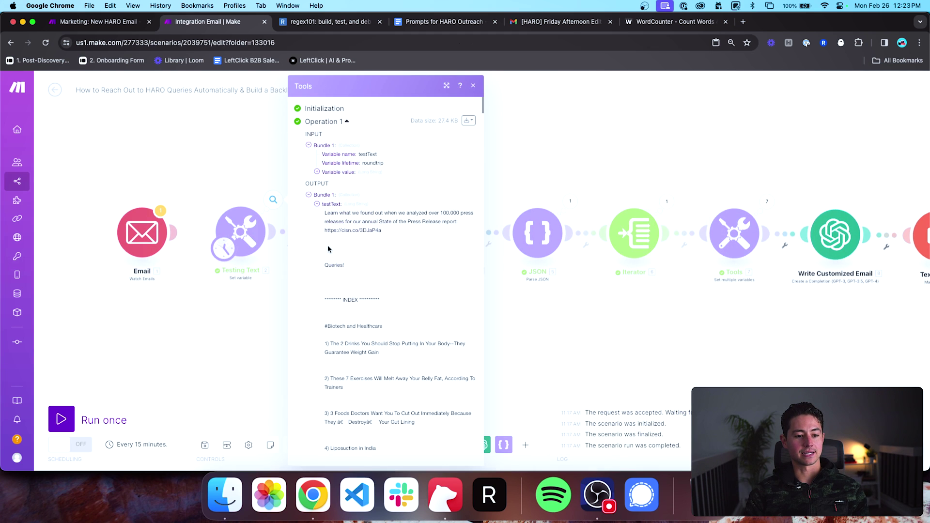
{"action": "triple_click", "coordinate": [345, 216]}
{"action": "scroll", "coordinate": [345, 291], "scroll_direction": "down", "scroll_amount": 5}
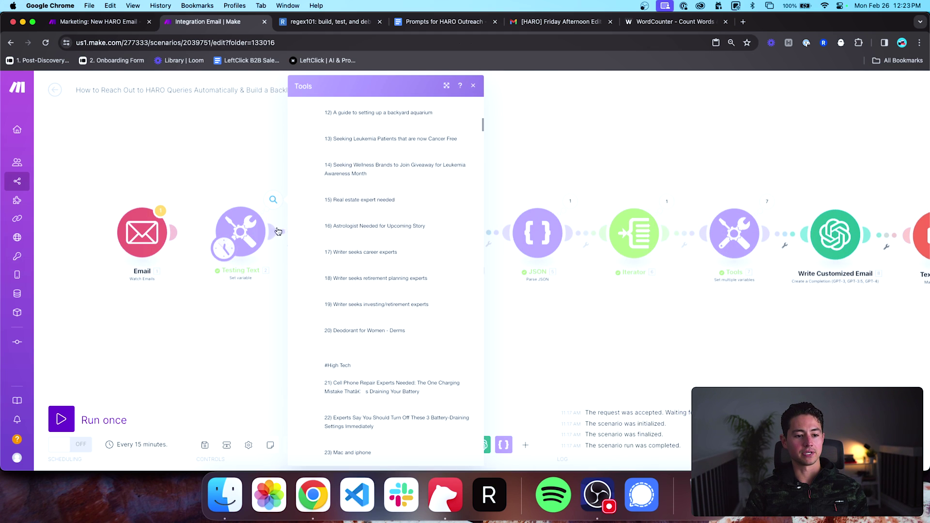
{"action": "left_click", "coordinate": [241, 232]}
{"action": "left_click", "coordinate": [374, 282]}
{"action": "key", "text": "super+a"}
{"action": "key", "text": "super+c"}
{"action": "key", "text": "ctrl+Tab"}
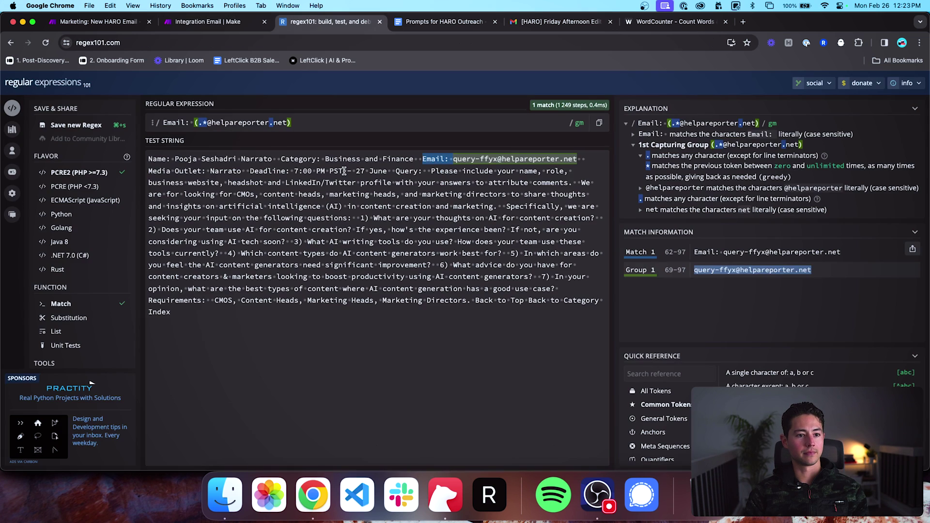
Step: Replace regex101's test string with the copied HARO email and check the pattern's matches throughout it
{"action": "left_click", "coordinate": [337, 215]}
{"action": "key", "text": "super+a"}
{"action": "key", "text": "super+v"}
{"action": "scroll", "coordinate": [726, 297], "scroll_direction": "down", "scroll_amount": 10}
{"action": "scroll", "coordinate": [746, 261], "scroll_direction": "down", "scroll_amount": 3}
{"action": "scroll", "coordinate": [746, 264], "scroll_direction": "down", "scroll_amount": 5}
{"action": "scroll", "coordinate": [758, 292], "scroll_direction": "up", "scroll_amount": 15}
Step: Return to the Make scenario and rename the Text parser module as "Extract Email"
{"action": "left_click", "coordinate": [228, 21]}
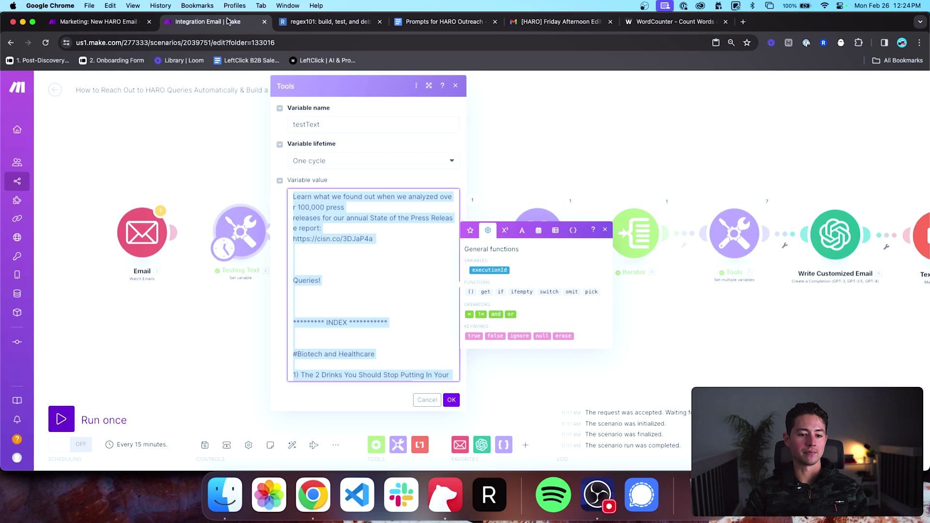
{"action": "left_click", "coordinate": [541, 165]}
{"action": "left_click_drag", "start_coordinate": [542, 165], "coordinate": [464, 169]}
{"action": "scroll", "coordinate": [585, 154], "scroll_direction": "down", "scroll_amount": 1}
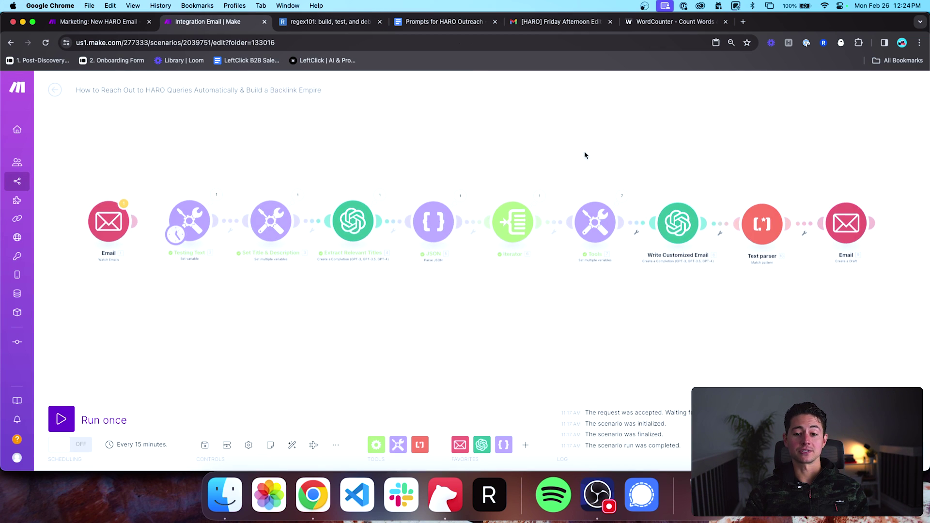
{"action": "right_click", "coordinate": [566, 229]}
{"action": "left_click", "coordinate": [617, 272]}
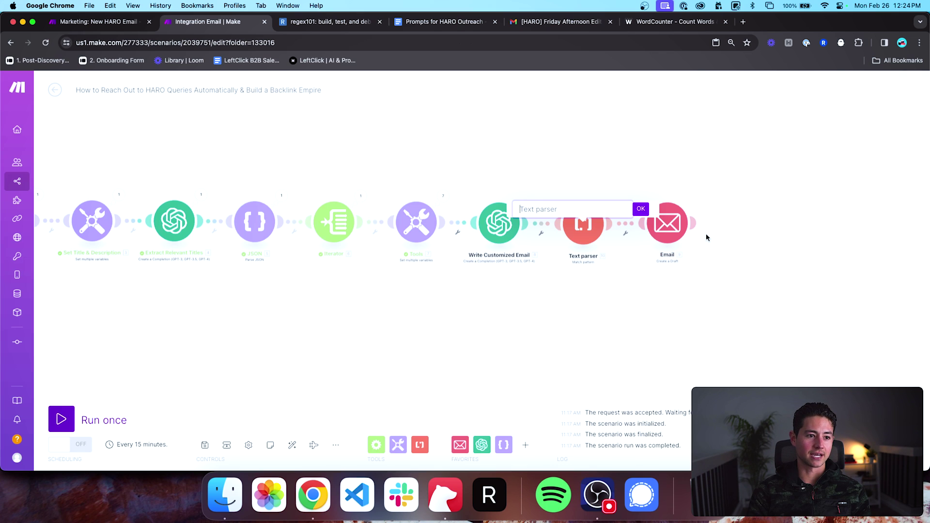
{"action": "type", "text": "Extract Email"}
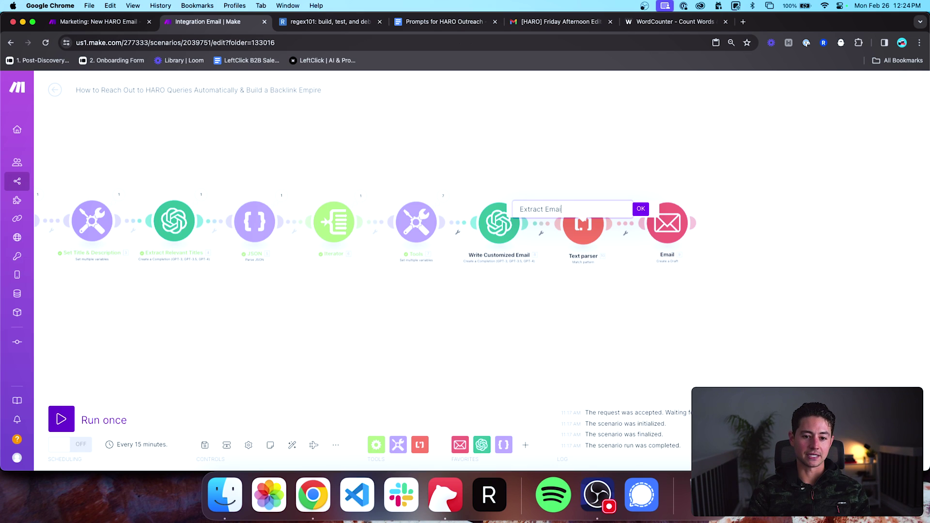
{"action": "key", "text": "Return"}
{"action": "left_click_drag", "start_coordinate": [603, 193], "coordinate": [554, 191]}
{"action": "left_click", "coordinate": [555, 211]}
{"action": "key", "text": "ctrl+Tab"}
{"action": "triple_click", "coordinate": [253, 122]}
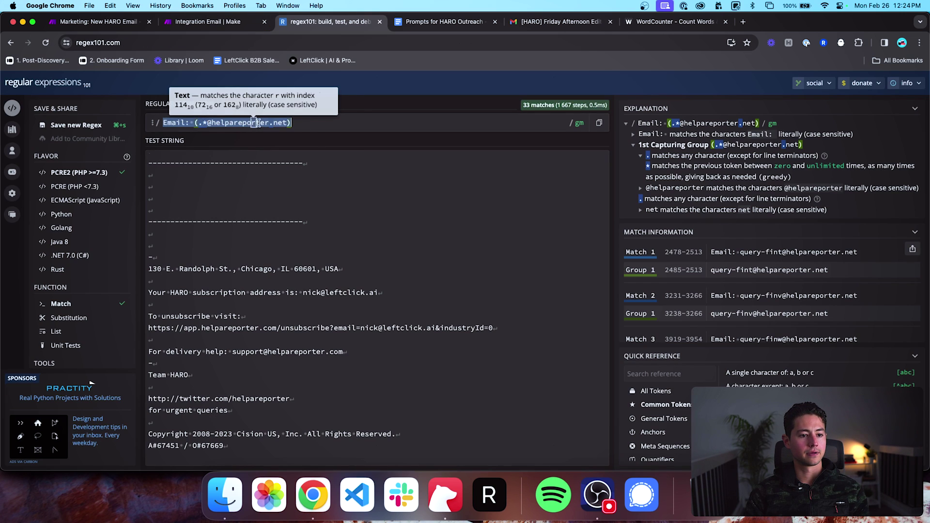
{"action": "key", "text": "ctrl+shift+Tab"}
{"action": "left_click", "coordinate": [609, 125]}
{"action": "key", "text": "super+v"}
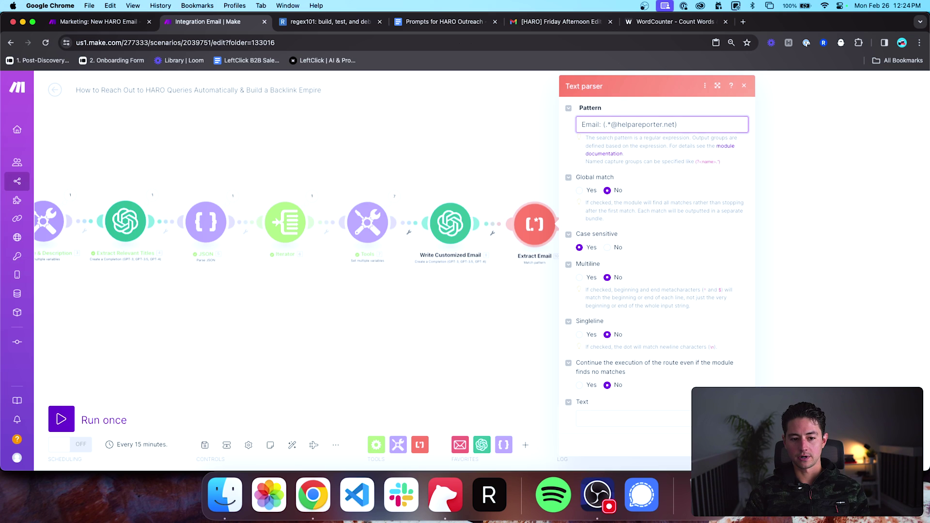
{"action": "left_click", "coordinate": [727, 443]}
Step: Switch the Email draft module to the connection dated Feb 15 and choose Drafts as its folder
{"action": "left_click", "coordinate": [568, 225]}
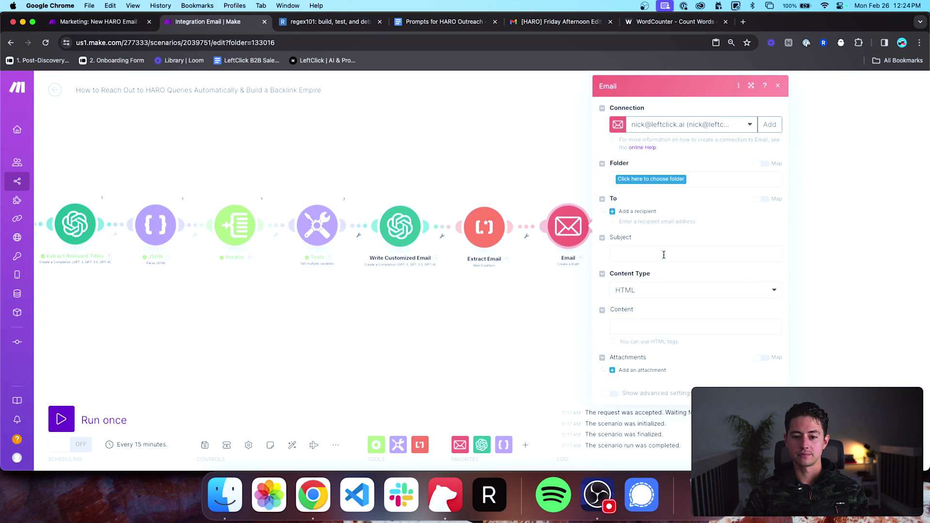
{"action": "left_click", "coordinate": [642, 180]}
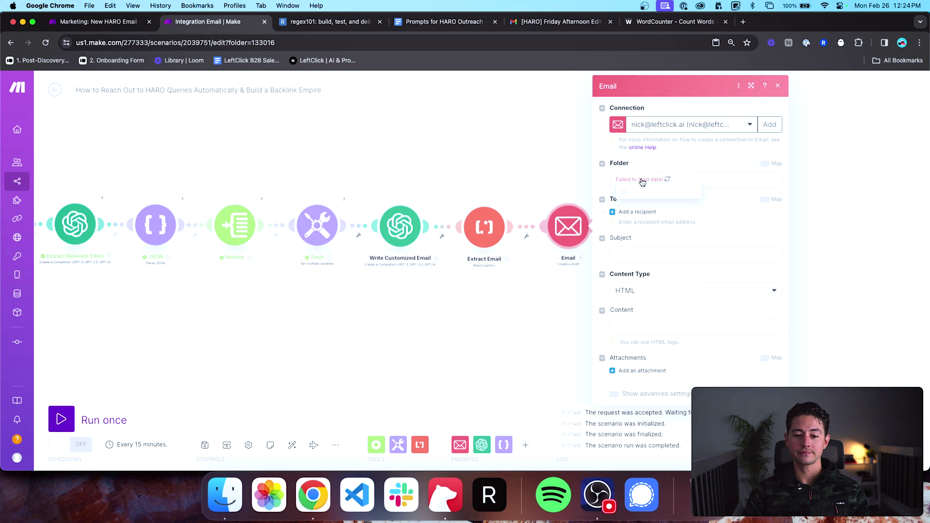
{"action": "left_click", "coordinate": [706, 124]}
{"action": "left_click", "coordinate": [697, 221]}
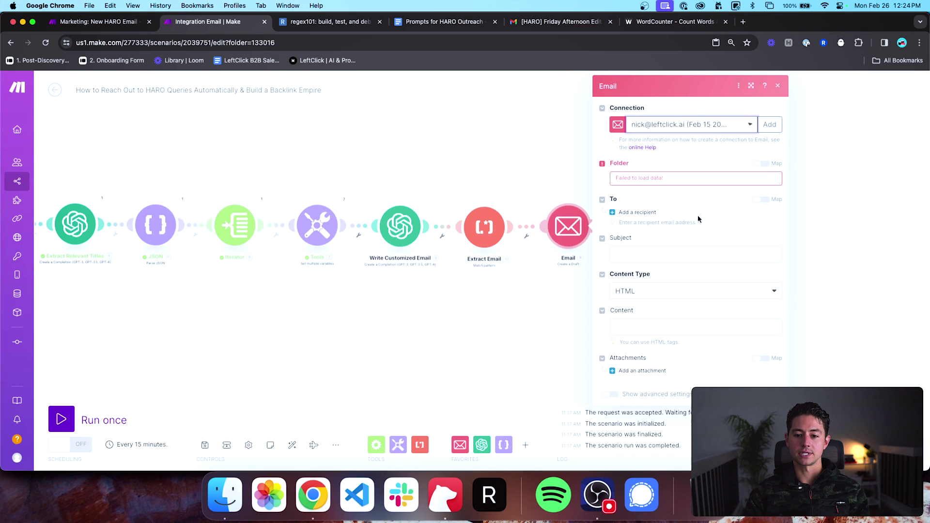
{"action": "left_click", "coordinate": [675, 179]}
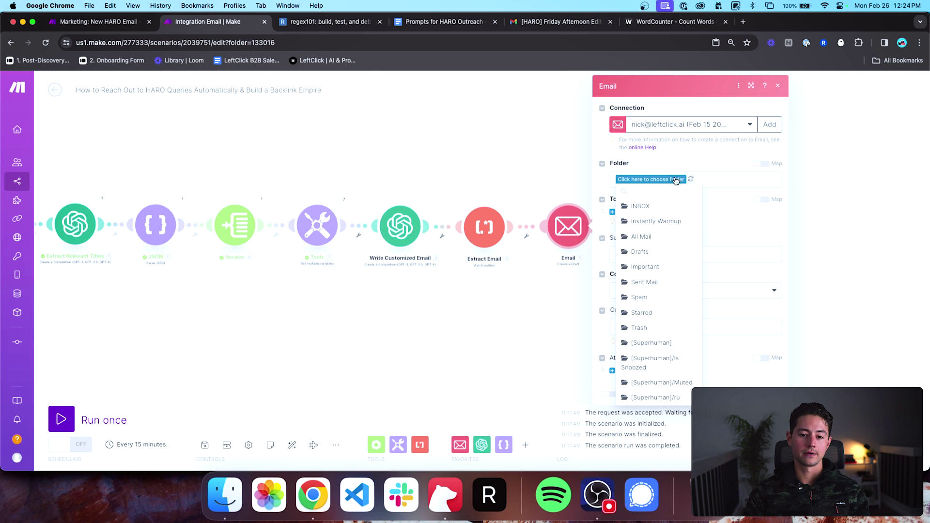
{"action": "left_click", "coordinate": [662, 251]}
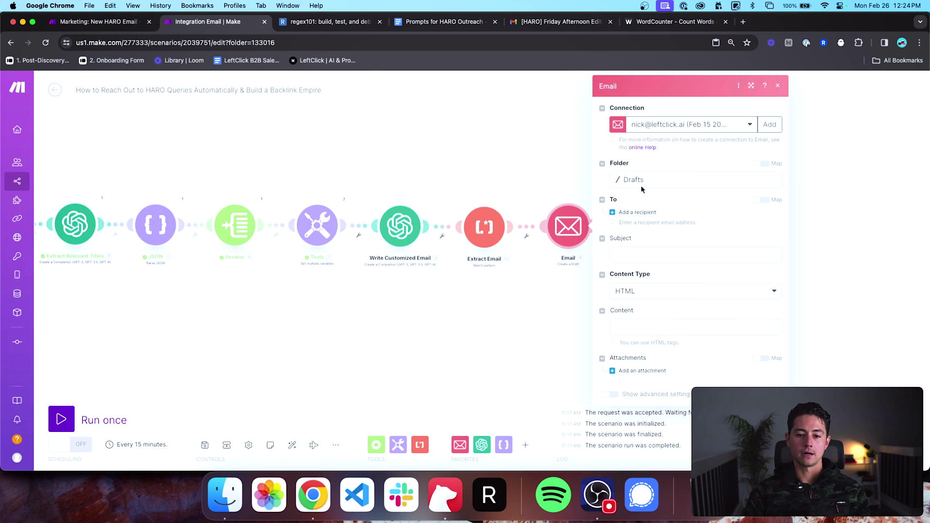
Step: Add a recipient to the Email draft module and map its address to Extract Email's $1 output
{"action": "left_click", "coordinate": [625, 212]}
{"action": "left_click", "coordinate": [647, 229]}
{"action": "left_click", "coordinate": [488, 152]}
{"action": "left_click", "coordinate": [706, 267]}
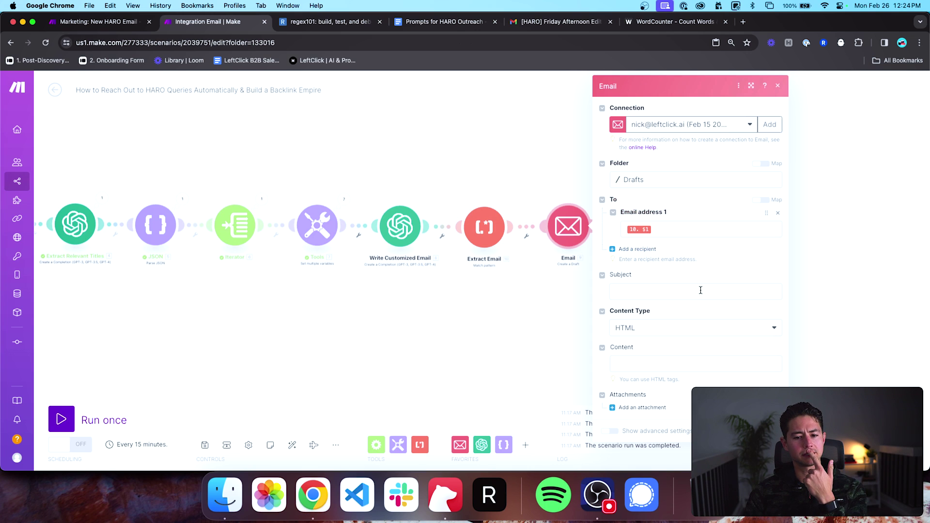
Step: In the "Marketing: New HARO Email → Autorespond" scenario, connect the loose Email module to the Sleep module and open its settings
{"action": "left_click", "coordinate": [701, 290]}
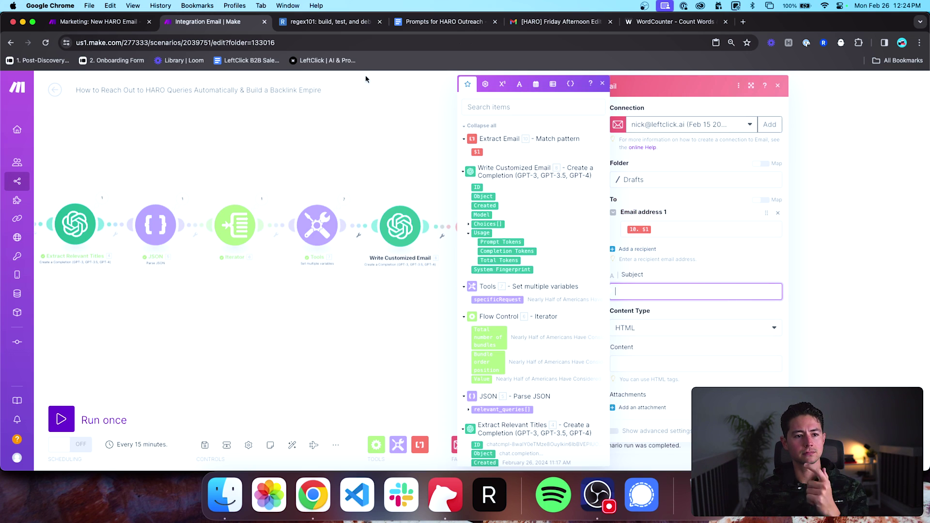
{"action": "left_click", "coordinate": [97, 21]}
{"action": "left_click", "coordinate": [478, 112]}
{"action": "scroll", "coordinate": [407, 126], "scroll_direction": "right", "scroll_amount": 5}
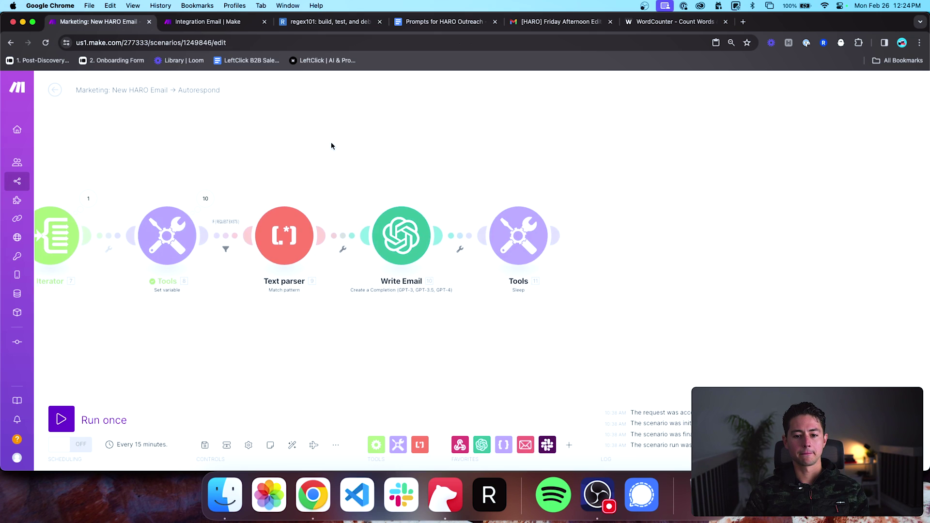
{"action": "scroll", "coordinate": [331, 144], "scroll_direction": "down", "scroll_amount": 2}
{"action": "scroll", "coordinate": [329, 147], "scroll_direction": "down", "scroll_amount": 2}
{"action": "left_click", "coordinate": [574, 172]}
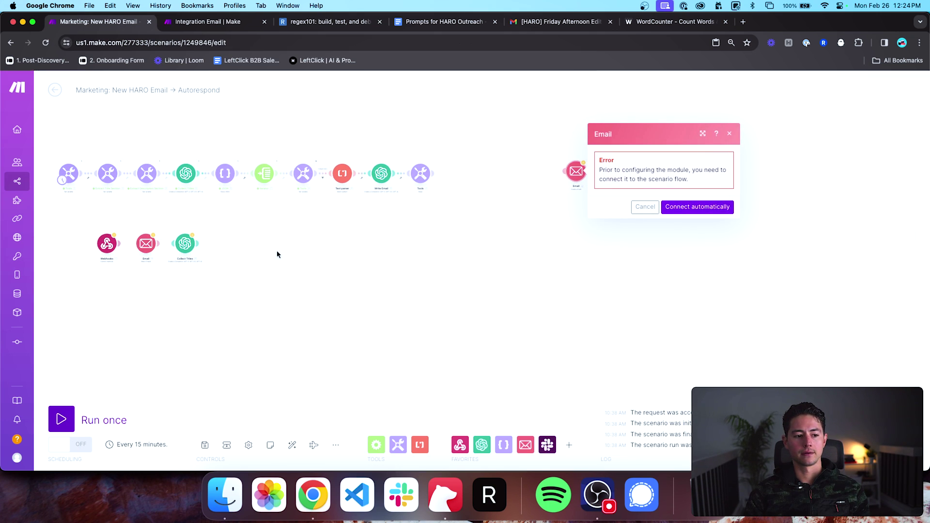
{"action": "left_click", "coordinate": [253, 249]}
{"action": "left_click_drag", "start_coordinate": [564, 172], "coordinate": [427, 176]}
{"action": "left_click", "coordinate": [576, 173]}
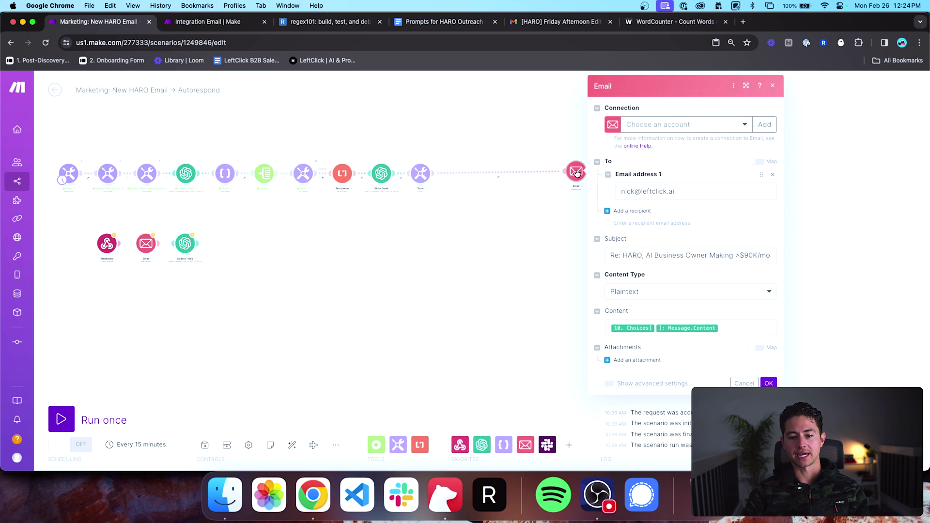
Step: Copy that Email module's subject, "Re: HARO, AI Business Owner Making >$90K/mo", into the draft module's Subject in the new scenario
{"action": "left_click", "coordinate": [650, 255]}
{"action": "left_click", "coordinate": [548, 237]}
{"action": "key", "text": "ctrl+Tab"}
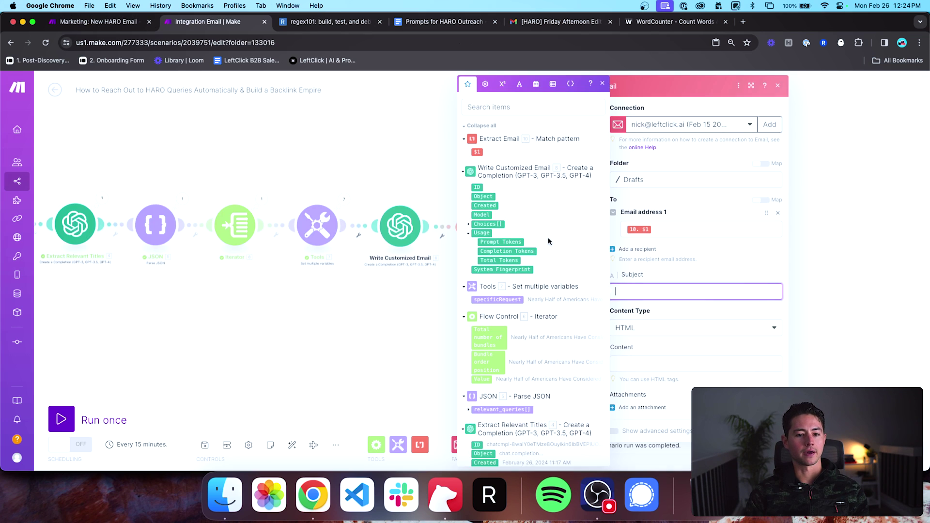
{"action": "key", "text": "super+v"}
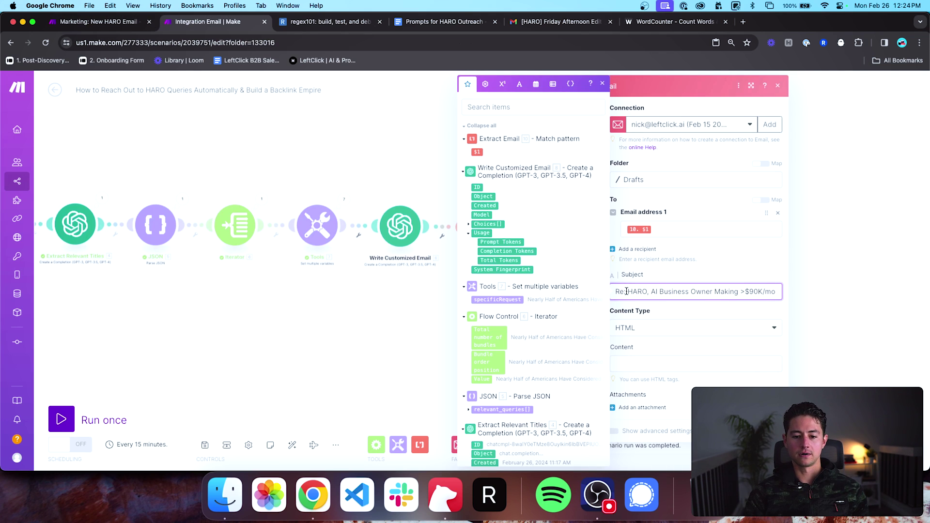
{"action": "left_click", "coordinate": [688, 263]}
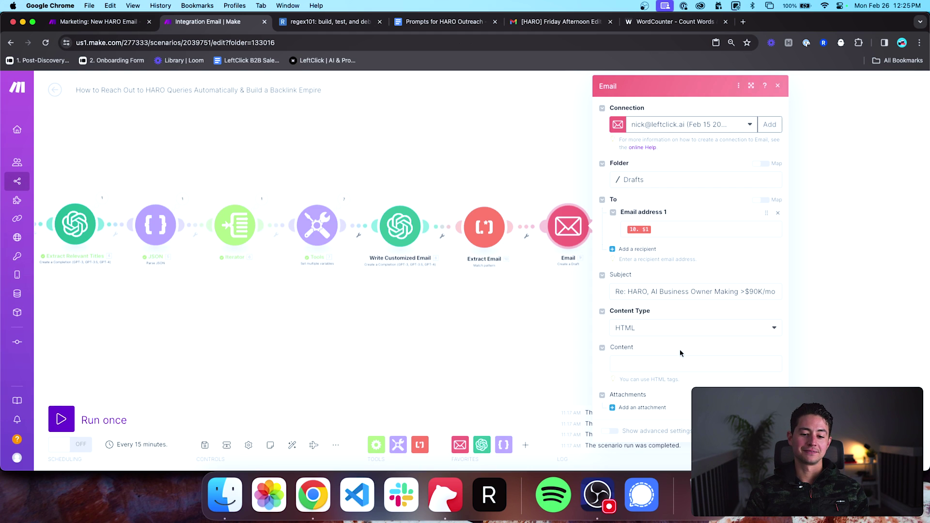
Step: Set the Email draft module's content type to Plaintext and open its Content for mapping
{"action": "left_click", "coordinate": [679, 363]}
{"action": "left_click", "coordinate": [674, 333]}
{"action": "left_click", "coordinate": [654, 359]}
{"action": "left_click", "coordinate": [654, 354]}
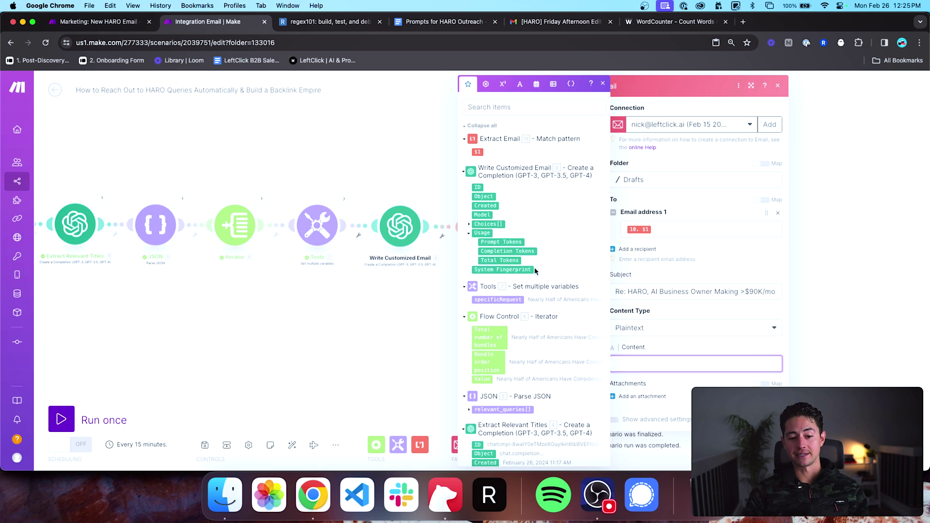
{"action": "scroll", "coordinate": [535, 270], "scroll_direction": "down", "scroll_amount": 2}
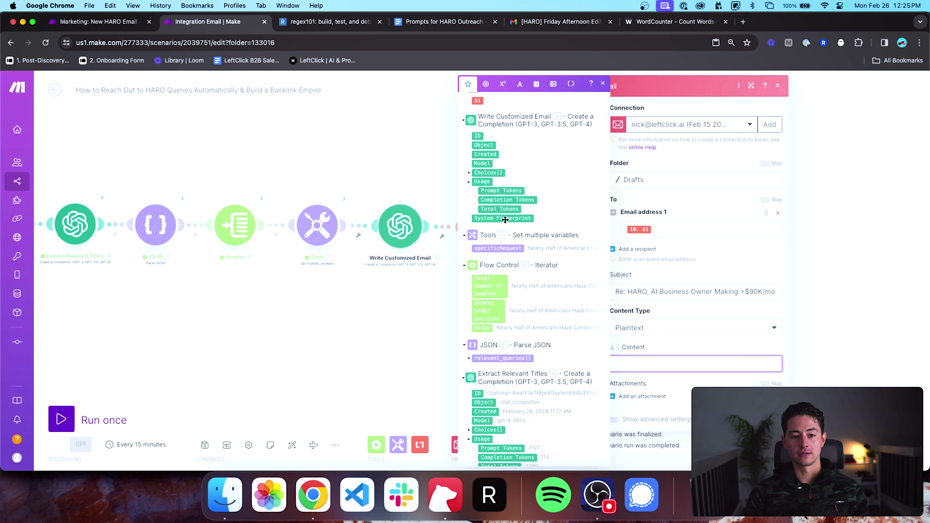
{"action": "left_click", "coordinate": [427, 185]}
{"action": "left_click_drag", "start_coordinate": [583, 222], "coordinate": [667, 222]}
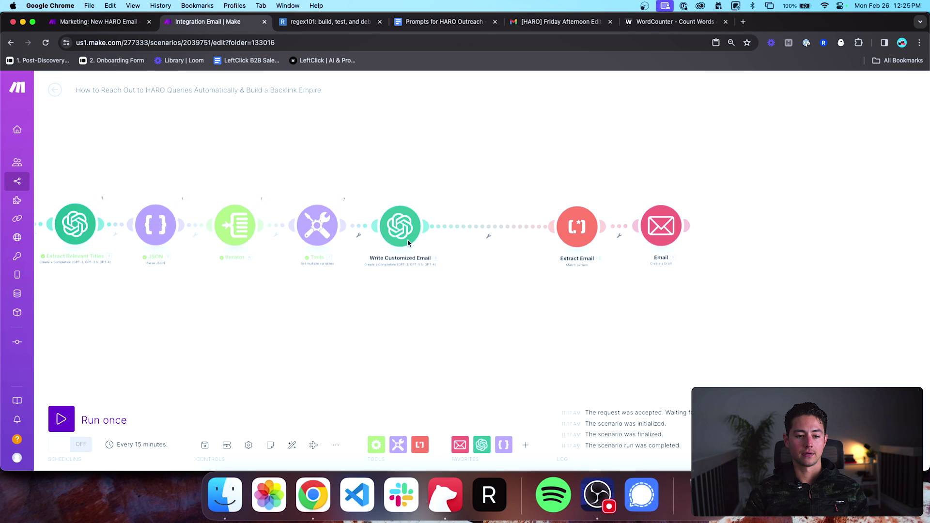
{"action": "left_click_drag", "start_coordinate": [553, 199], "coordinate": [676, 268]}
{"action": "left_click_drag", "start_coordinate": [668, 233], "coordinate": [574, 234]}
{"action": "left_click", "coordinate": [573, 235]}
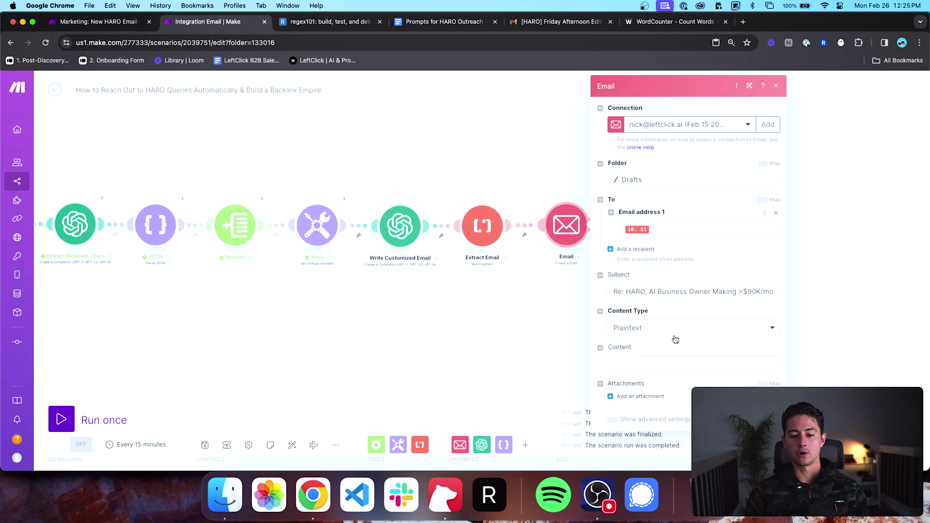
Step: Map the Email draft module's Content to Write Customized Email's Choices[] Message Content and close the module settings
{"action": "left_click", "coordinate": [659, 364]}
{"action": "left_click", "coordinate": [467, 224]}
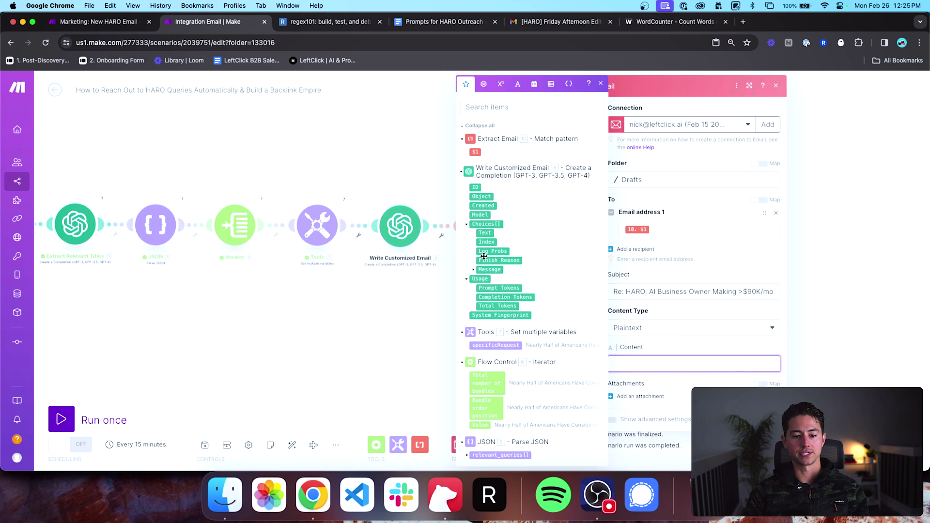
{"action": "left_click", "coordinate": [475, 271]}
{"action": "left_click", "coordinate": [491, 288]}
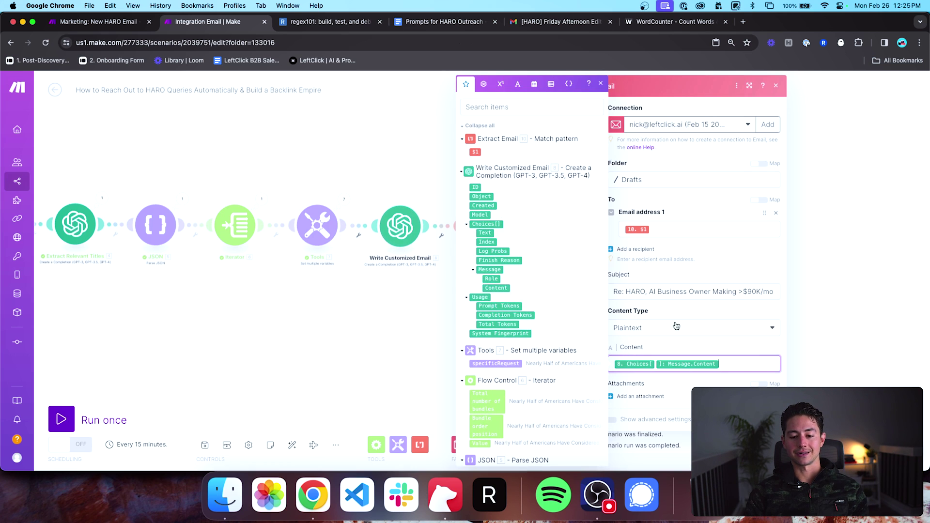
{"action": "left_click", "coordinate": [678, 335]}
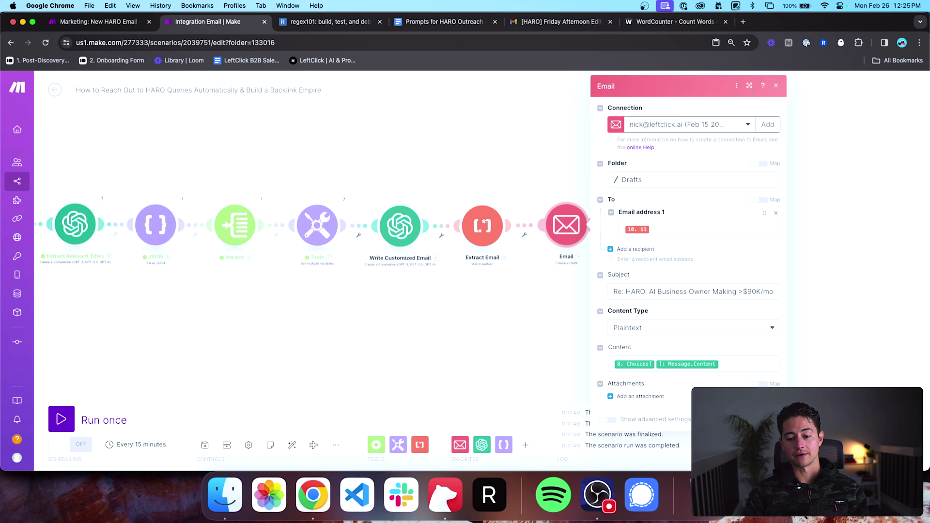
{"action": "key", "text": "Escape"}
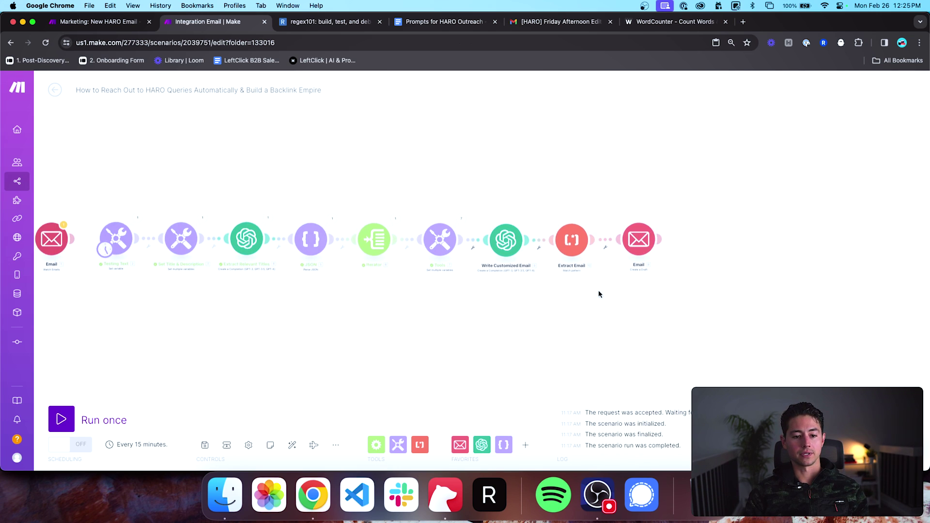
Step: Dismiss the Tools module's previous run output and run the whole scenario once
{"action": "left_click", "coordinate": [533, 222]}
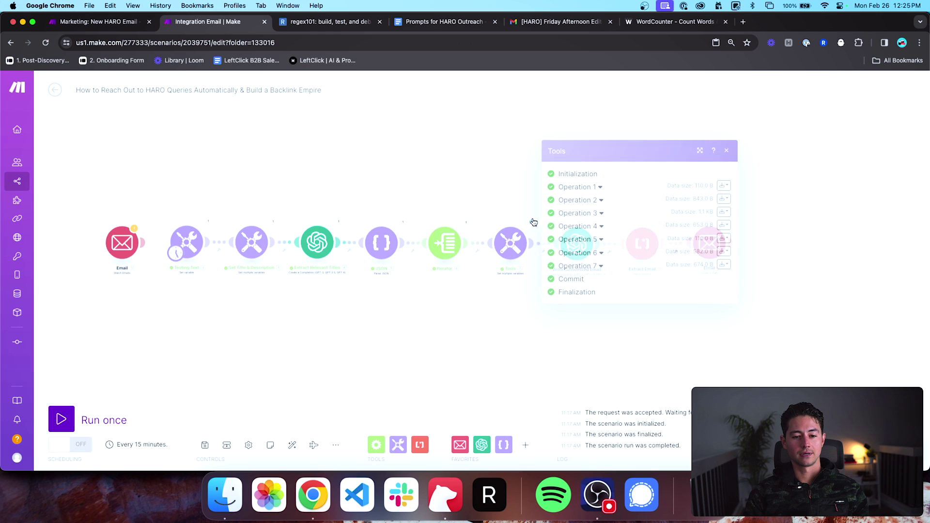
{"action": "left_click", "coordinate": [362, 183]}
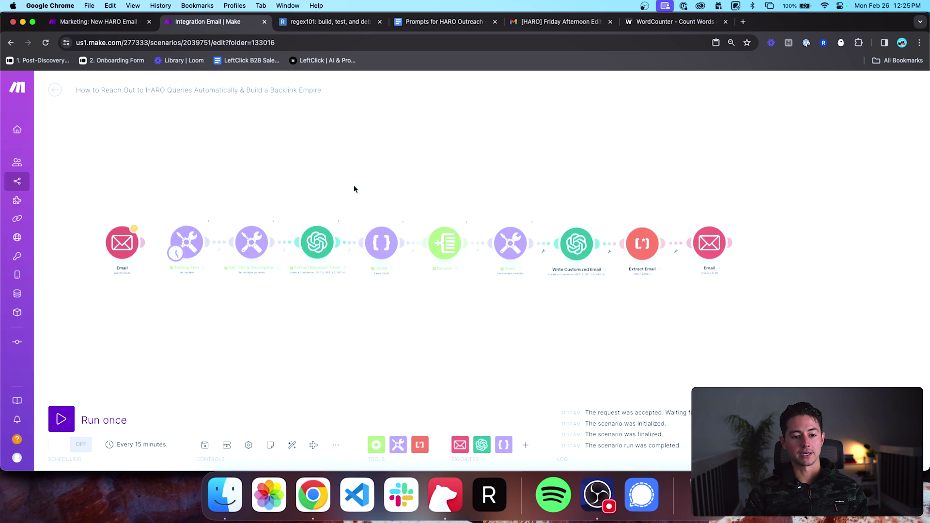
{"action": "left_click", "coordinate": [99, 421]}
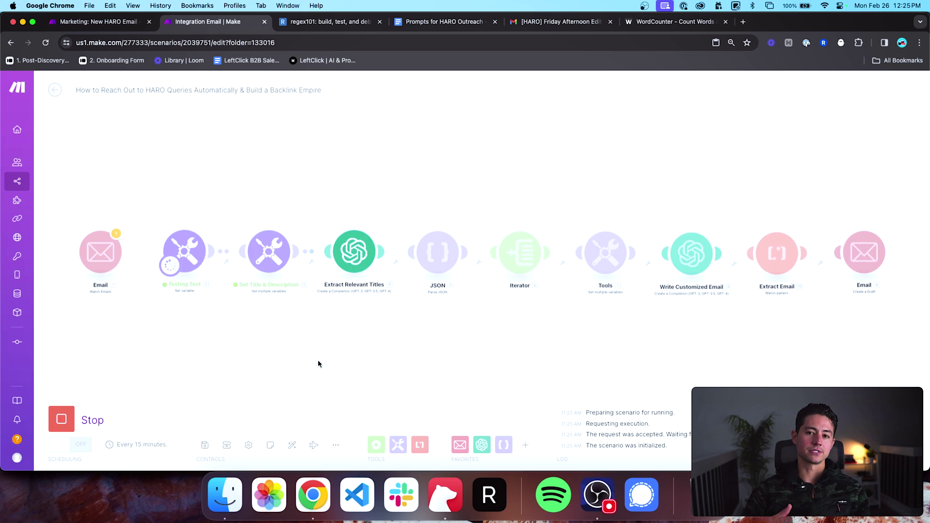
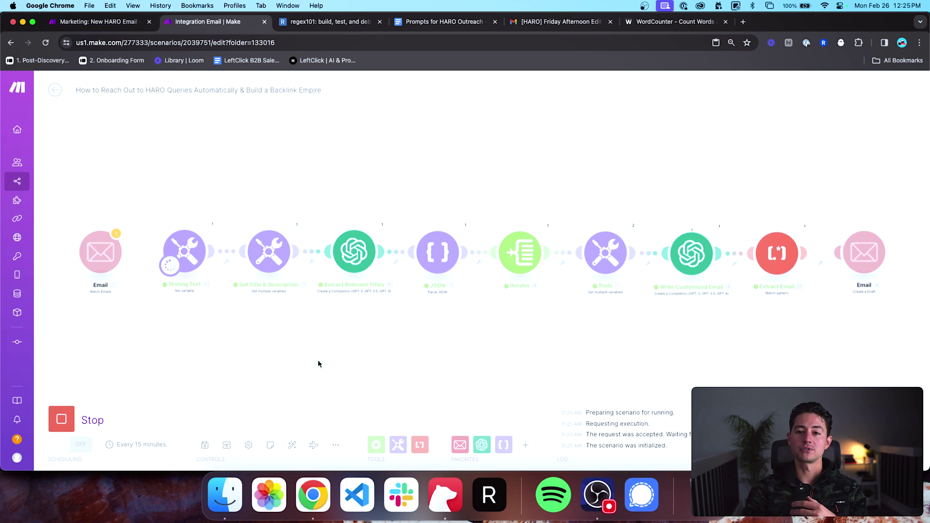
Step: Inspect the input and output of Extract Email's first operation while the scenario runs
{"action": "scroll", "coordinate": [627, 323], "scroll_direction": "right", "scroll_amount": 5}
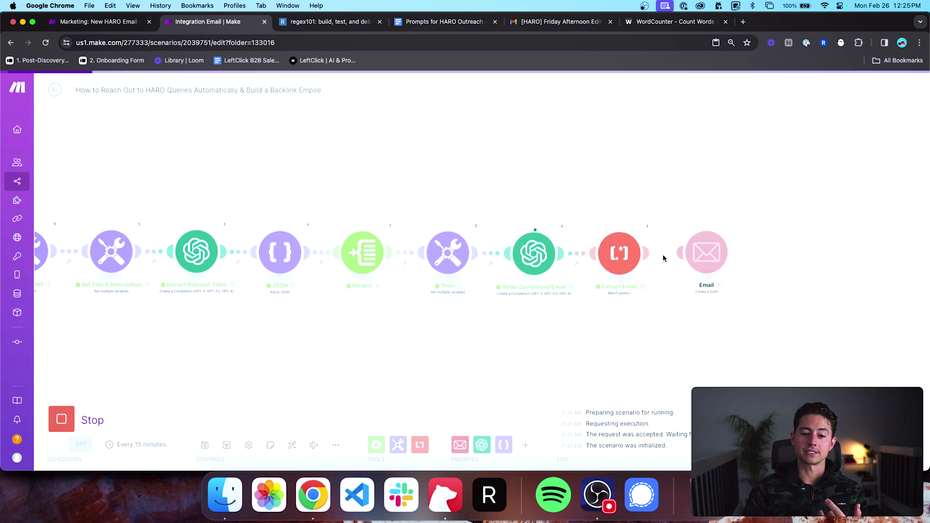
{"action": "scroll", "coordinate": [663, 266], "scroll_direction": "up", "scroll_amount": 4}
{"action": "left_click_drag", "start_coordinate": [675, 218], "coordinate": [615, 229]}
{"action": "scroll", "coordinate": [620, 238], "scroll_direction": "up", "scroll_amount": 2}
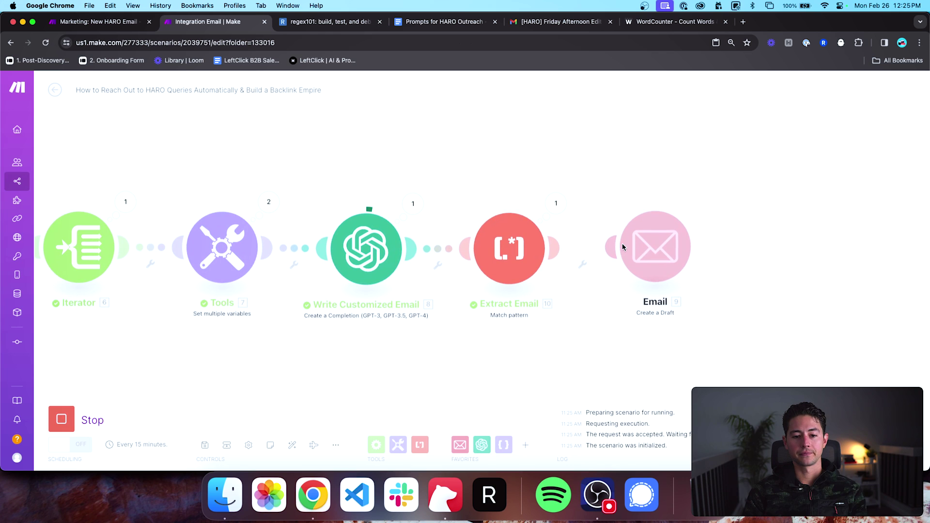
{"action": "left_click", "coordinate": [555, 203]}
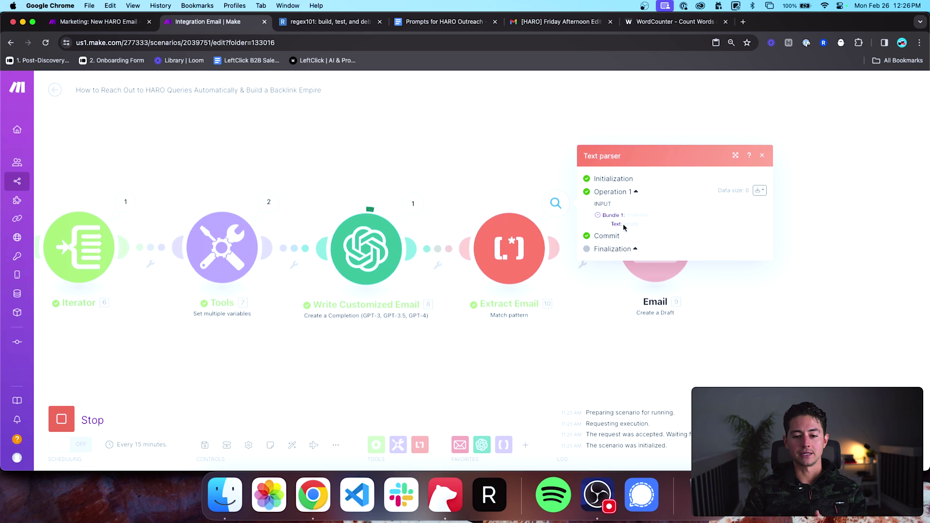
{"action": "left_click", "coordinate": [472, 176]}
Step: Expand Write Customized Email's Operation 1 output down to the message content under its first choice
{"action": "left_click", "coordinate": [413, 204]}
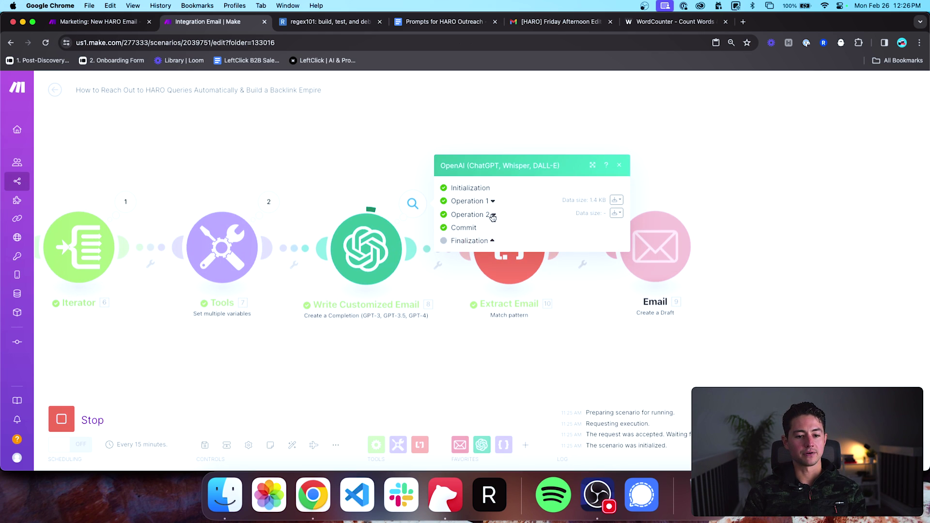
{"action": "left_click", "coordinate": [492, 216]}
{"action": "left_click", "coordinate": [492, 155]}
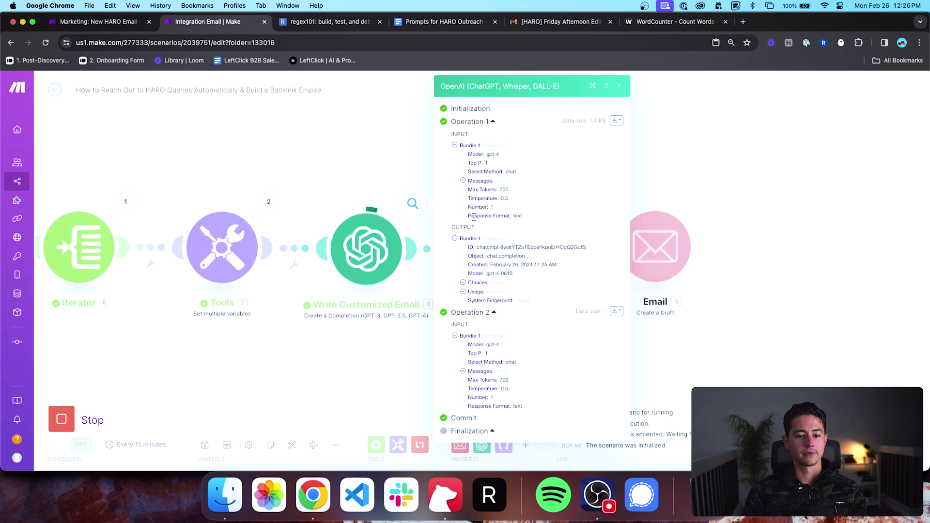
{"action": "left_click", "coordinate": [473, 285]}
{"action": "left_click", "coordinate": [475, 290]}
{"action": "scroll", "coordinate": [508, 293], "scroll_direction": "down", "scroll_amount": 1}
{"action": "left_click", "coordinate": [514, 292]}
{"action": "scroll", "coordinate": [524, 295], "scroll_direction": "down", "scroll_amount": 1}
{"action": "left_click", "coordinate": [534, 298]}
{"action": "scroll", "coordinate": [542, 301], "scroll_direction": "down", "scroll_amount": 5}
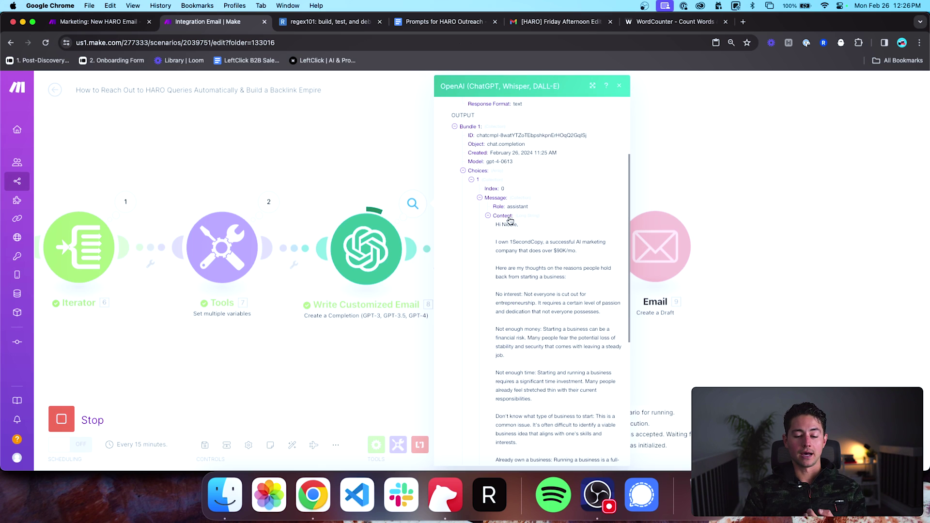
Step: Read the generated outreach email from its introduction to its sign-off and close the output
{"action": "scroll", "coordinate": [544, 249], "scroll_direction": "down", "scroll_amount": 1}
{"action": "triple_click", "coordinate": [544, 247]}
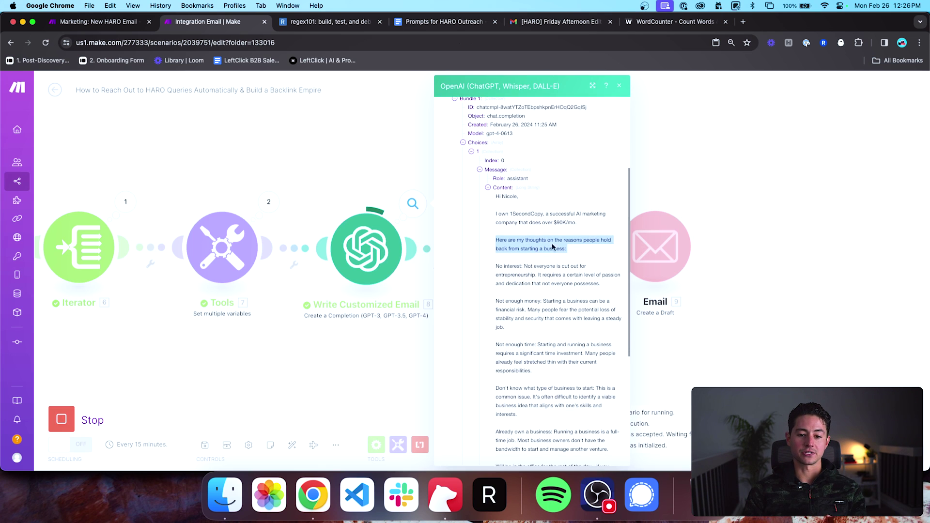
{"action": "scroll", "coordinate": [580, 249], "scroll_direction": "down", "scroll_amount": 3}
{"action": "left_click", "coordinate": [561, 200]}
{"action": "triple_click", "coordinate": [561, 199]}
{"action": "scroll", "coordinate": [566, 315], "scroll_direction": "down", "scroll_amount": 4}
{"action": "left_click", "coordinate": [540, 315]}
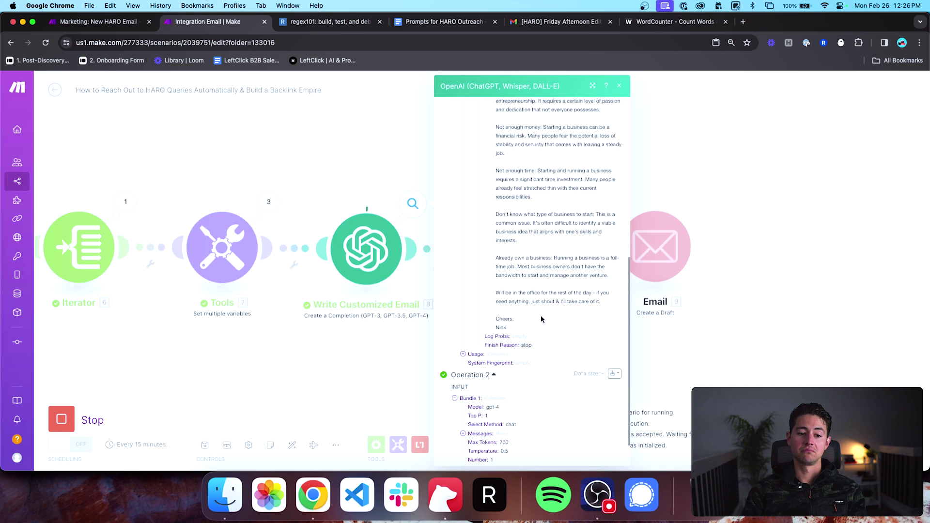
{"action": "left_click", "coordinate": [417, 350]}
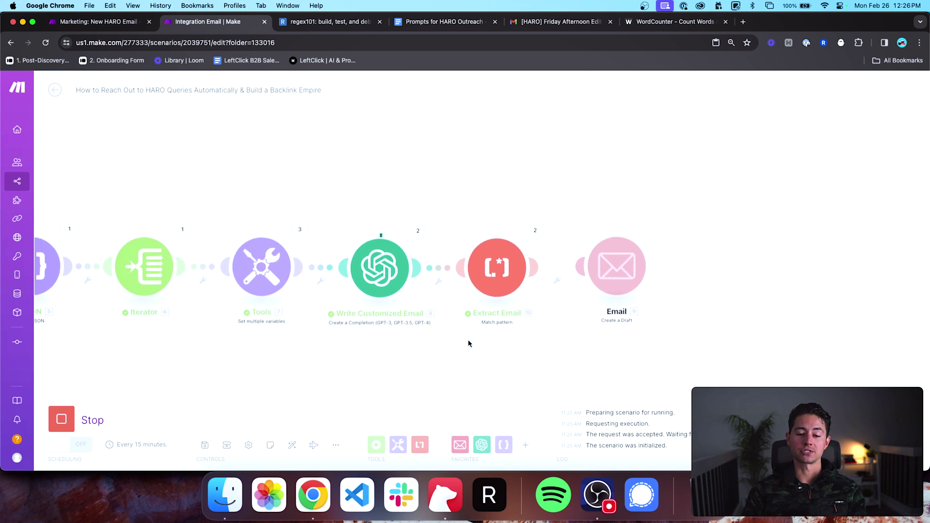
Step: Examine the specificRequest text in the output of the Tools module's Operation 4
{"action": "scroll", "coordinate": [470, 310], "scroll_direction": "right", "scroll_amount": 2}
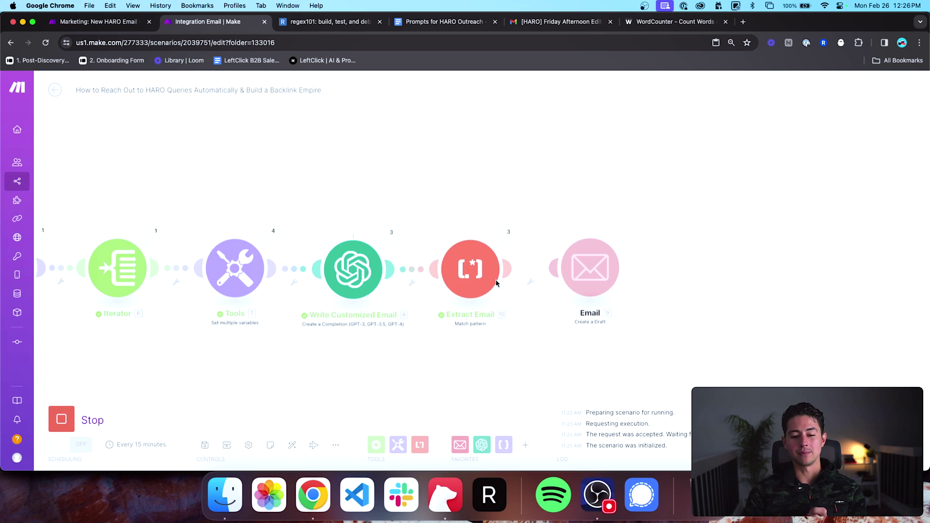
{"action": "scroll", "coordinate": [455, 252], "scroll_direction": "left", "scroll_amount": 2}
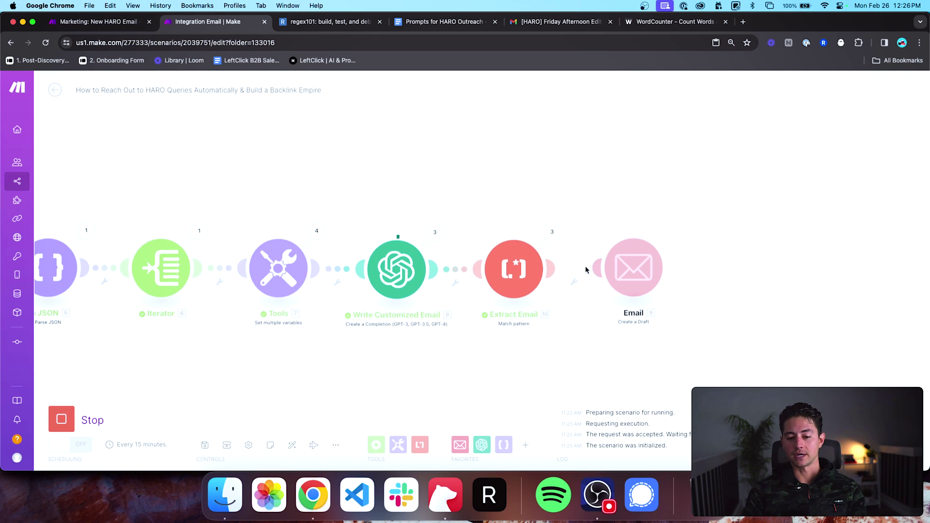
{"action": "scroll", "coordinate": [485, 208], "scroll_direction": "left", "scroll_amount": 2}
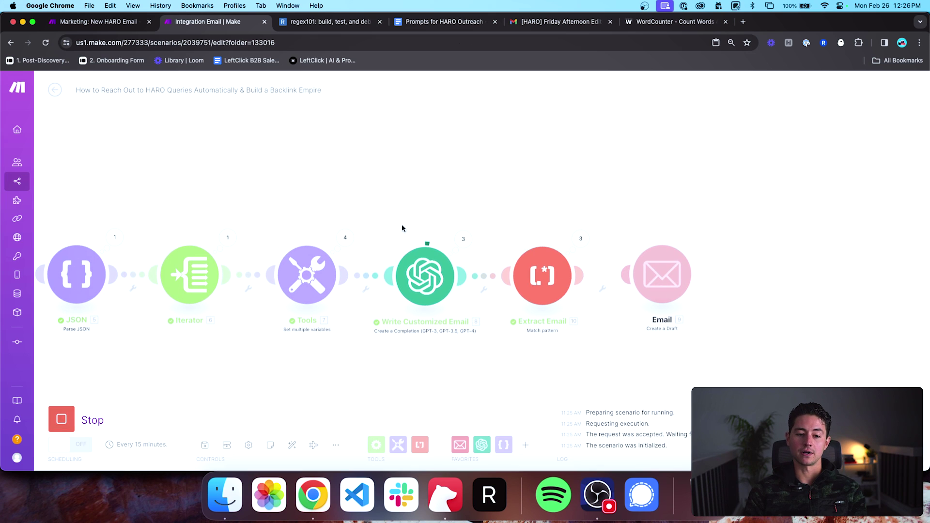
{"action": "left_click", "coordinate": [344, 238]}
{"action": "left_click", "coordinate": [422, 262]}
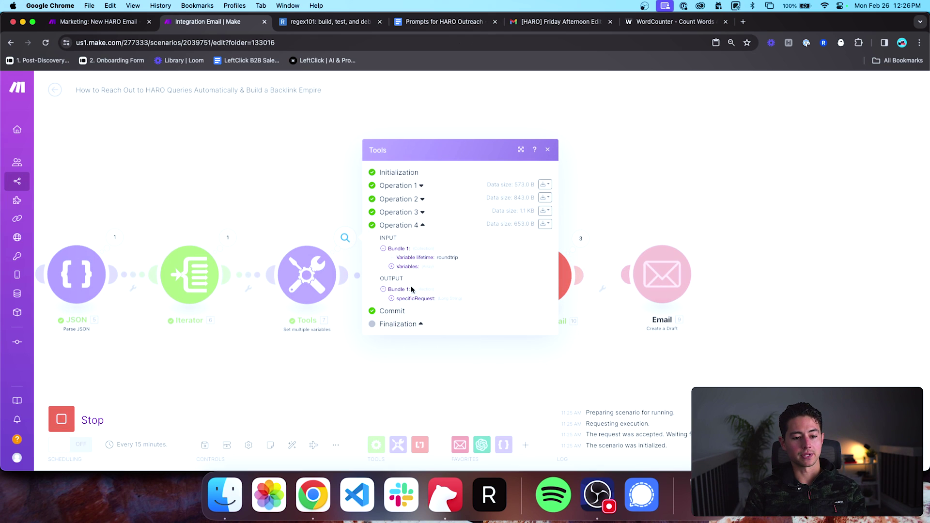
{"action": "left_click", "coordinate": [402, 300]}
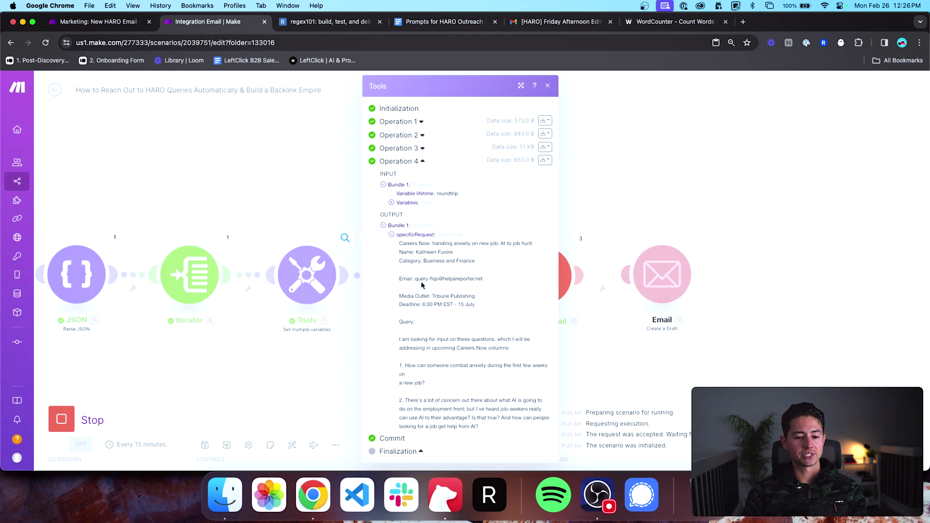
Step: Copy the request excerpt from its Email line through "Query:" and replace the regex101 test string with it to check the match
{"action": "left_click_drag", "start_coordinate": [484, 279], "coordinate": [393, 282]}
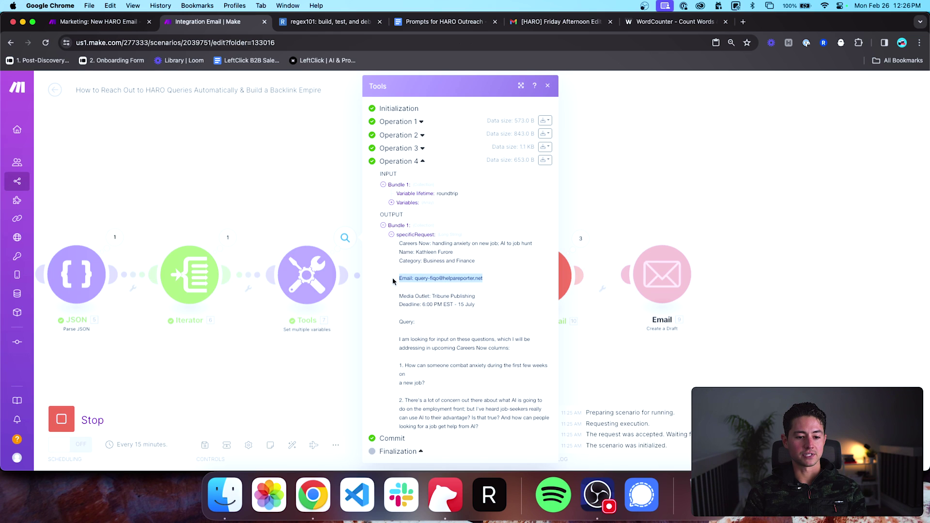
{"action": "left_click", "coordinate": [451, 288]}
{"action": "left_click_drag", "start_coordinate": [498, 326], "coordinate": [387, 276]}
{"action": "key", "text": "super+c"}
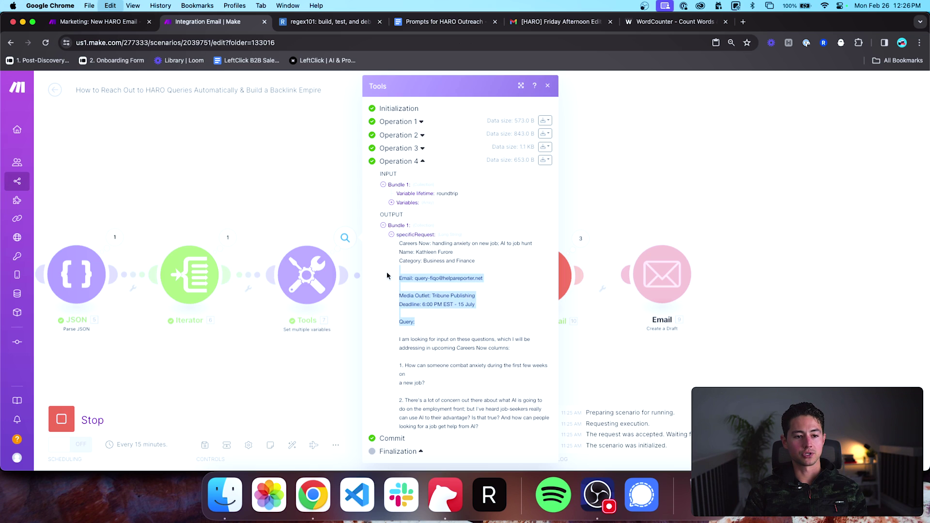
{"action": "key", "text": "ctrl+Tab"}
{"action": "left_click", "coordinate": [341, 245]}
{"action": "key", "text": "super+a"}
{"action": "key", "text": "super+v"}
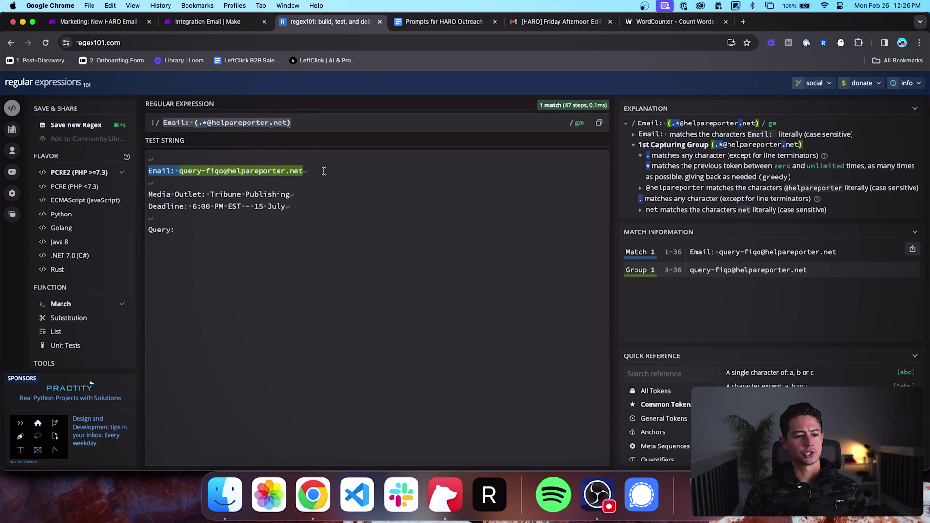
{"action": "mouse_move", "coordinate": [256, 175]}
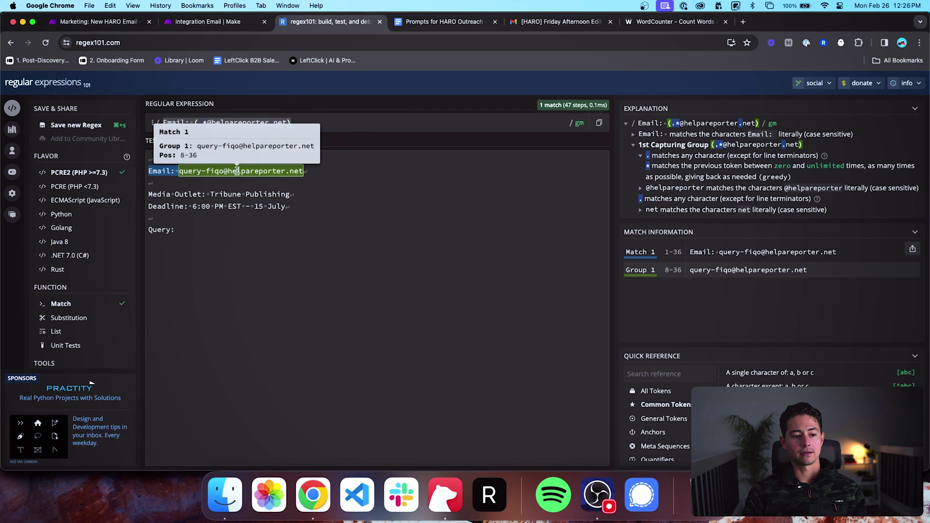
Step: Return to the Make scenario, close the Tools output and stop the running execution
{"action": "key", "text": "ctrl+Tab"}
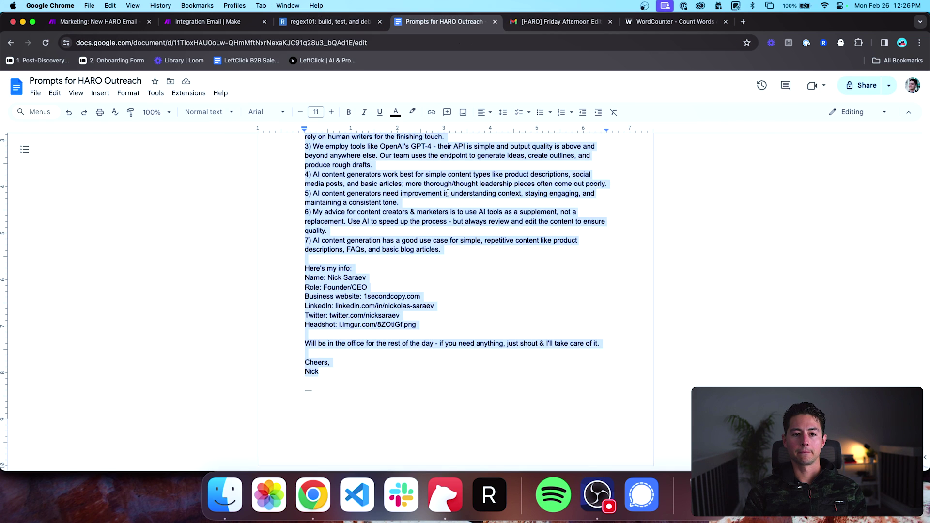
{"action": "key", "text": "ctrl+Tab"}
{"action": "key", "text": "ctrl+Tab"}
{"action": "key", "text": "ctrl+shift+Tab"}
{"action": "key", "text": "ctrl+shift+Tab"}
{"action": "key", "text": "ctrl+shift+Tab"}
{"action": "key", "text": "ctrl+shift+Tab"}
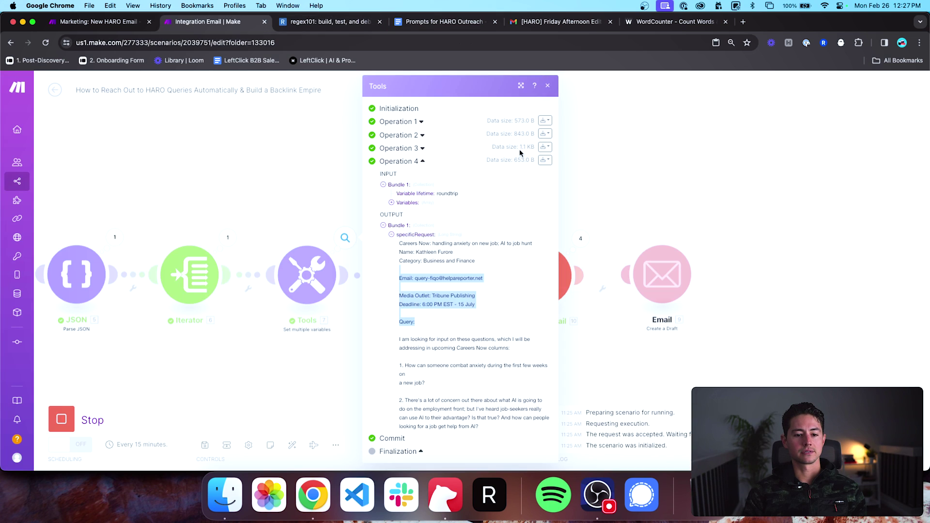
{"action": "left_click", "coordinate": [619, 179]}
{"action": "left_click", "coordinate": [62, 422]}
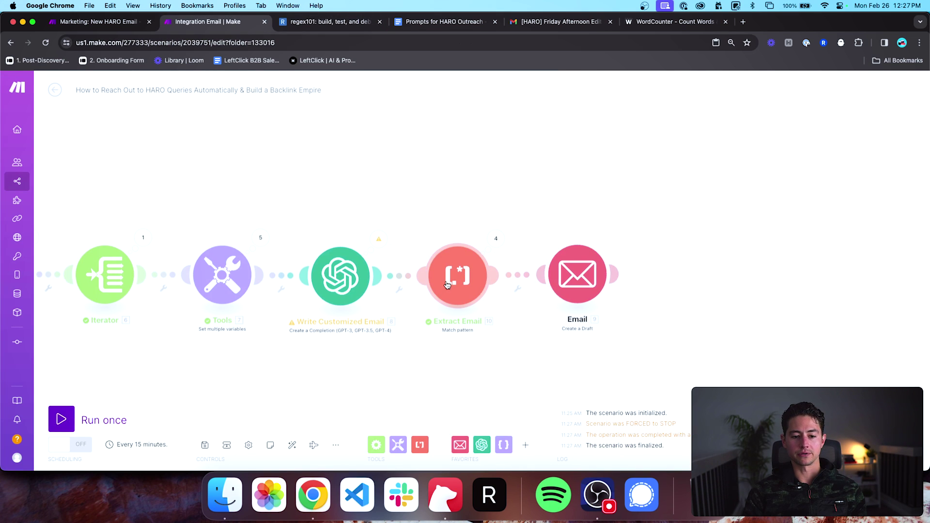
Step: In the Extract Email text parser, map Text to specificRequest, set Global match to Yes, and save
{"action": "left_click", "coordinate": [453, 283]}
{"action": "left_click", "coordinate": [556, 428]}
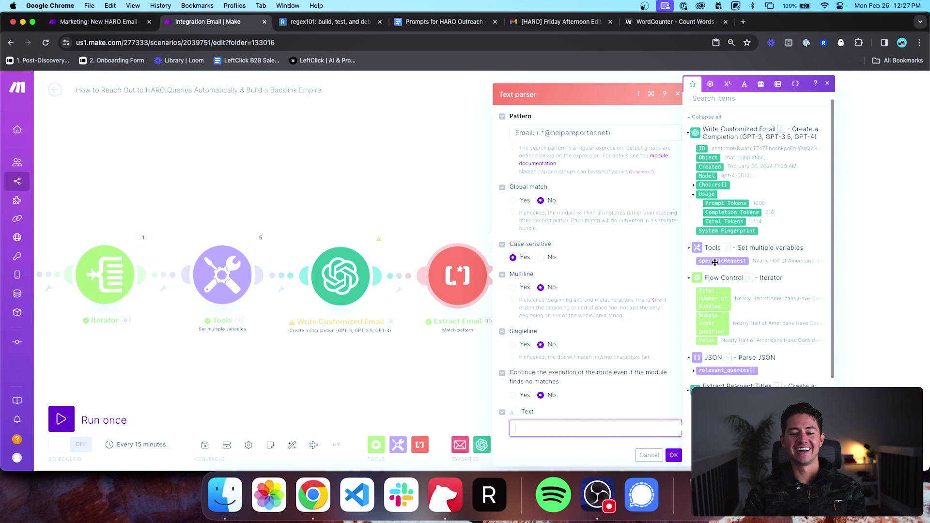
{"action": "left_click", "coordinate": [722, 261]}
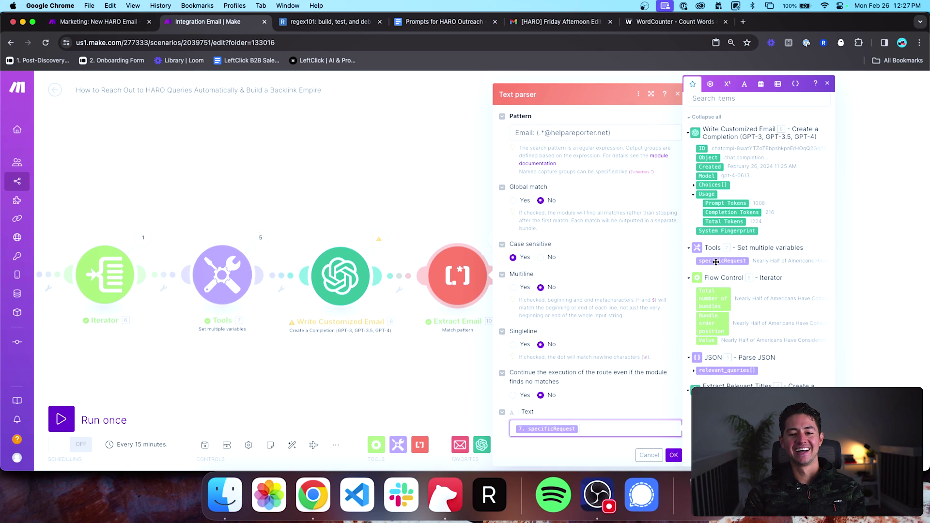
{"action": "left_click", "coordinate": [513, 201]}
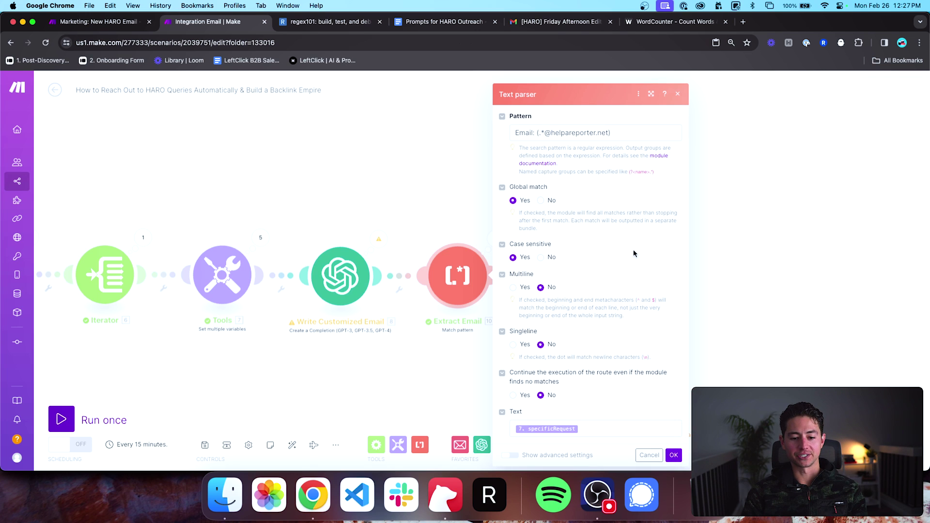
{"action": "left_click", "coordinate": [673, 456]}
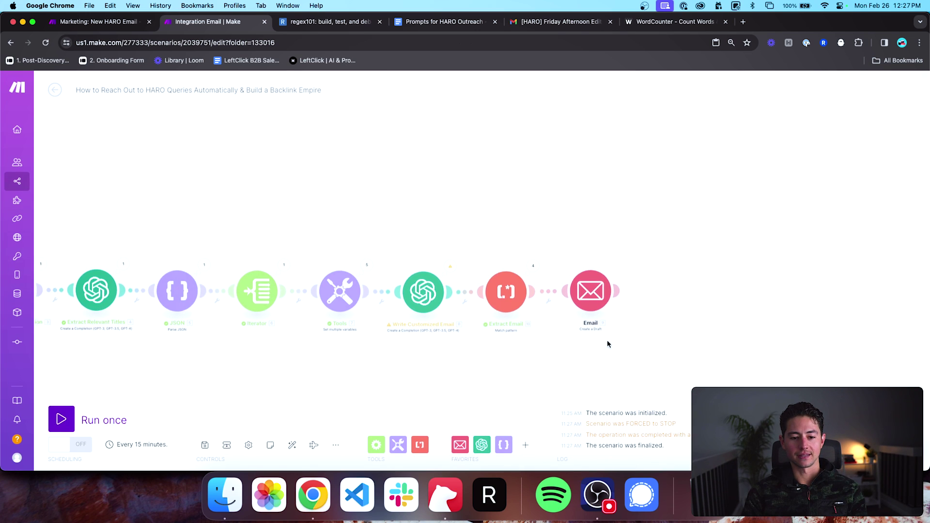
Step: Check the Email draft module's recipient mapping against the Extract Email outputs and close its settings
{"action": "left_click", "coordinate": [617, 287]}
{"action": "left_click", "coordinate": [678, 263]}
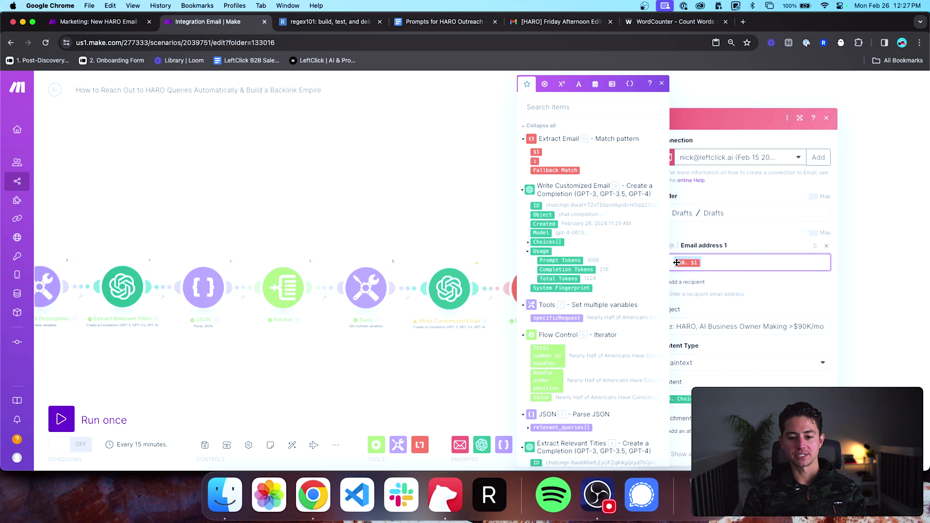
{"action": "left_click", "coordinate": [497, 234]}
{"action": "scroll", "coordinate": [618, 266], "scroll_direction": "up", "scroll_amount": 3}
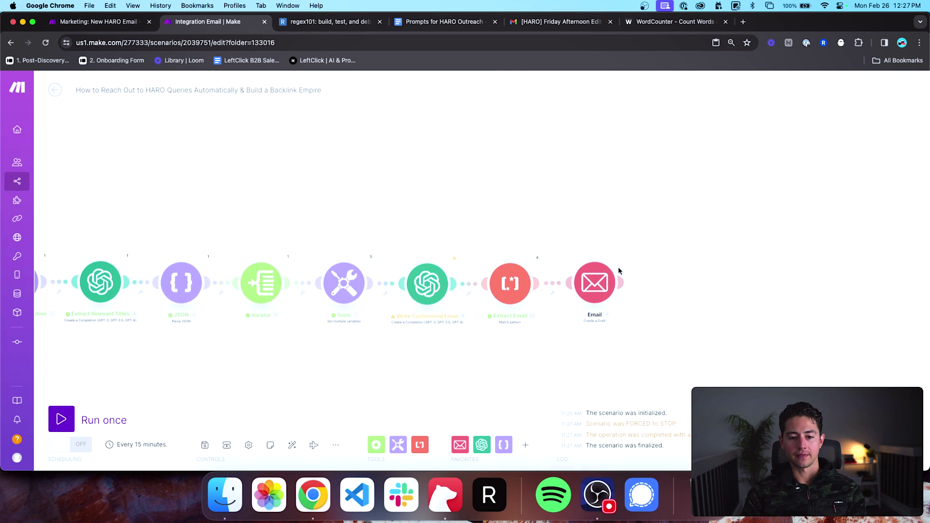
Step: Review the Extract Email parser settings and inspect the specificRequest output in the Tools module's fifth operation
{"action": "left_click", "coordinate": [450, 296]}
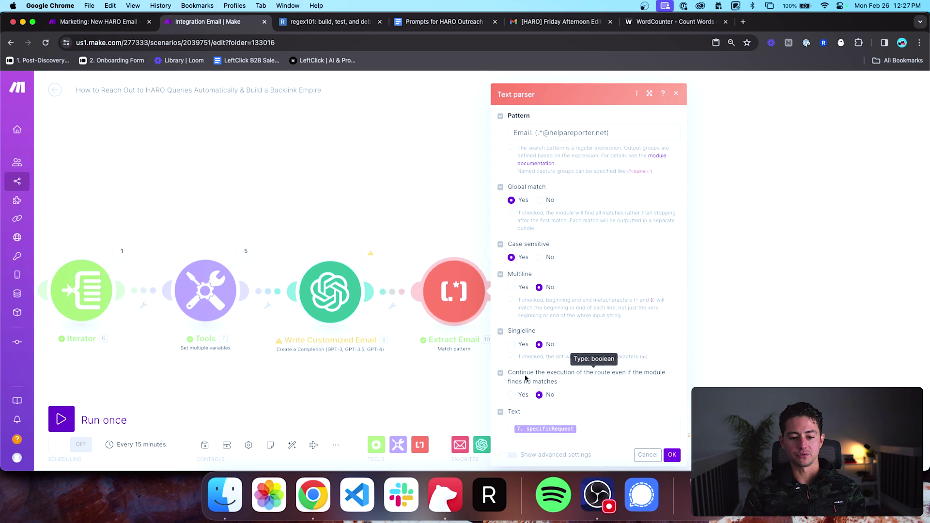
{"action": "left_click", "coordinate": [672, 454]}
{"action": "scroll", "coordinate": [642, 346], "scroll_direction": "down", "scroll_amount": 4}
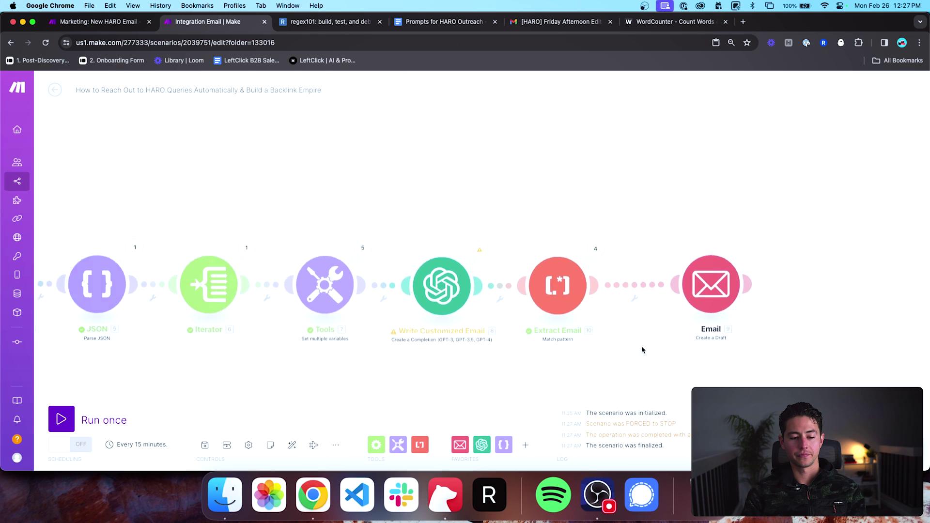
{"action": "left_click", "coordinate": [459, 285]}
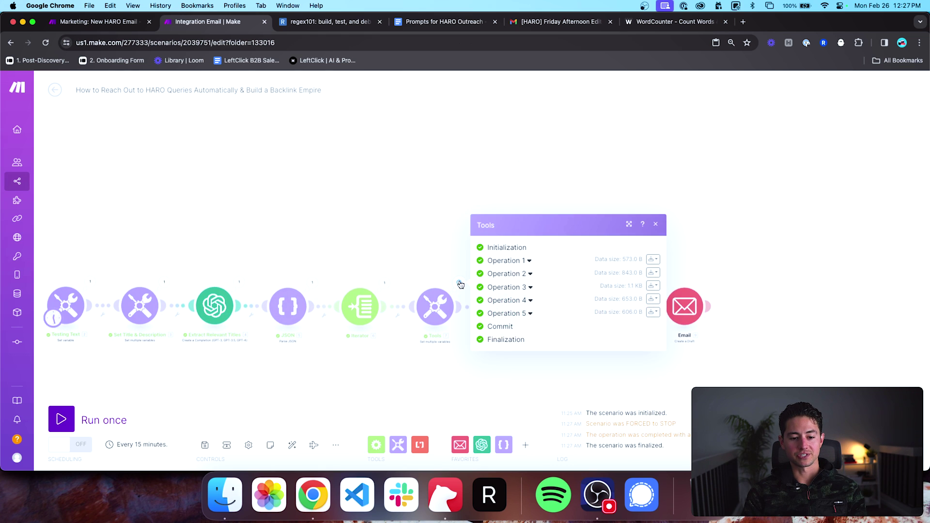
{"action": "left_click", "coordinate": [530, 314]}
{"action": "left_click", "coordinate": [500, 350]}
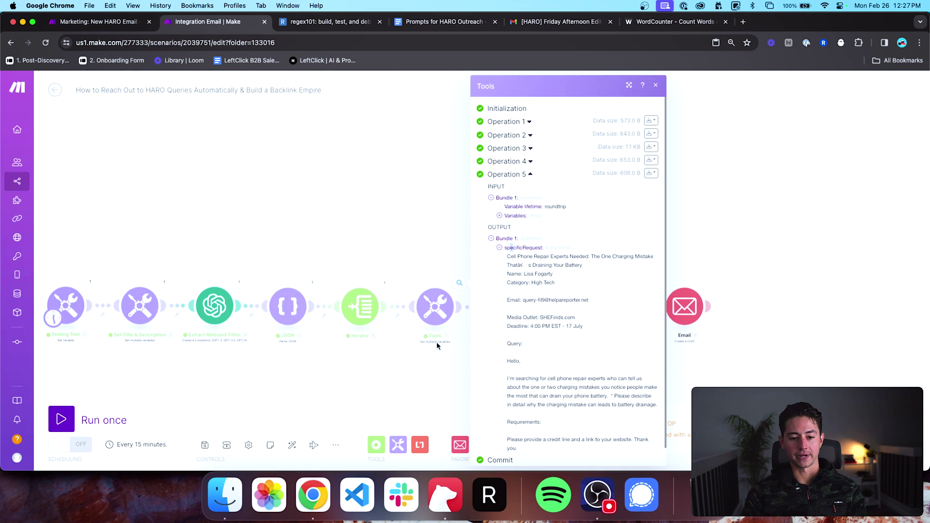
Step: Add a filter labelled "Request Found" between Tools and Write Customized Email, with the condition that specificRequest exists
{"action": "left_click", "coordinate": [474, 308]}
{"action": "left_click", "coordinate": [547, 264]}
{"action": "type", "text": "Request Found"}
{"action": "key", "text": "Tab"}
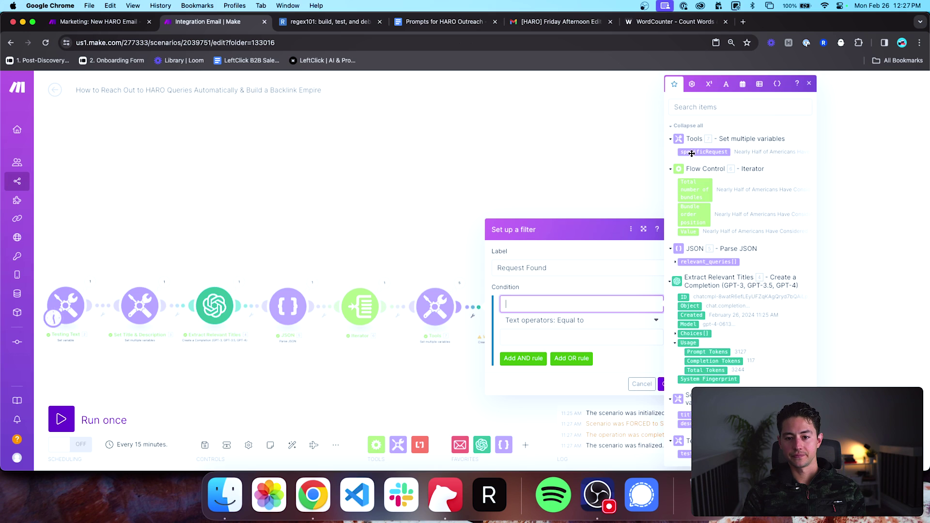
{"action": "left_click", "coordinate": [692, 153]}
{"action": "left_click", "coordinate": [588, 322]}
{"action": "type", "text": "ex"}
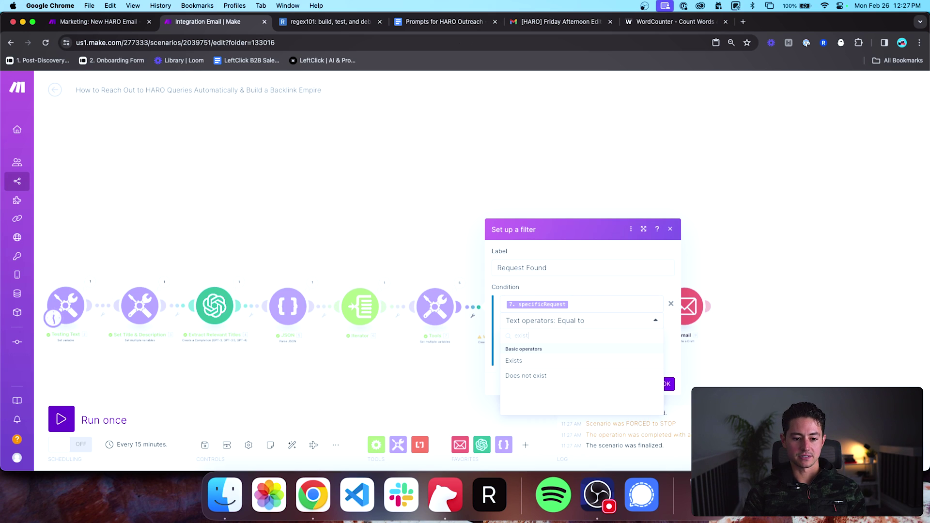
{"action": "type", "text": "ist"}
{"action": "left_click", "coordinate": [591, 361]}
{"action": "left_click", "coordinate": [663, 367]}
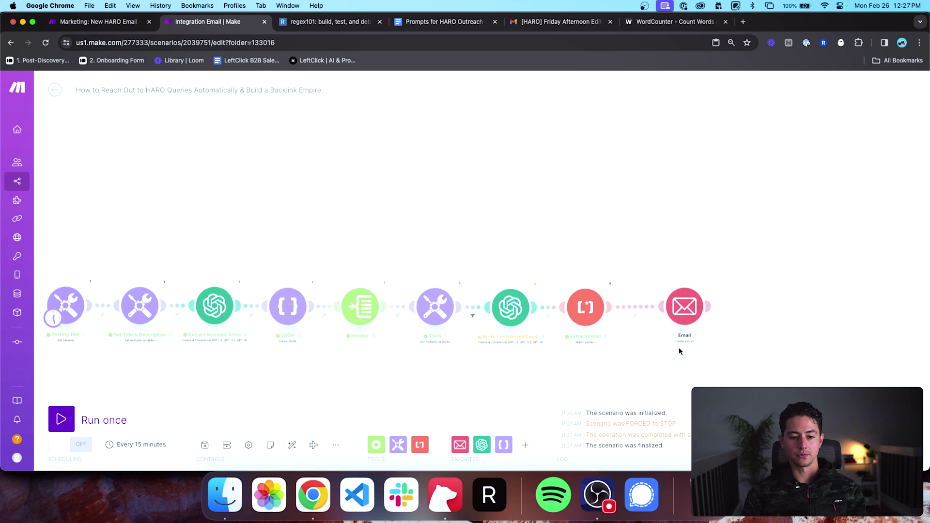
Step: Auto-align the scenario's modules and place the unconnected Watch Emails module in line before Testing Text
{"action": "left_click_drag", "start_coordinate": [514, 252], "coordinate": [692, 329]}
{"action": "left_click_drag", "start_coordinate": [500, 310], "coordinate": [504, 313]}
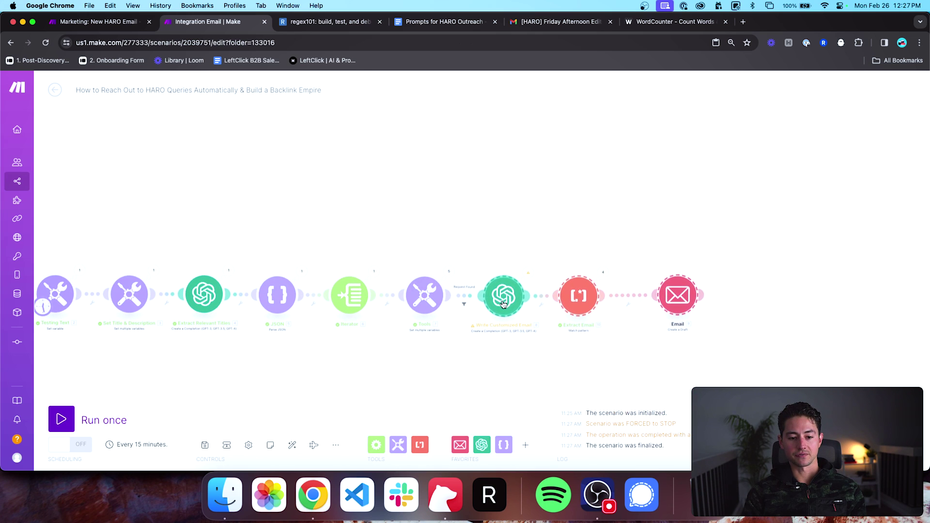
{"action": "scroll", "coordinate": [501, 342], "scroll_direction": "down", "scroll_amount": 3}
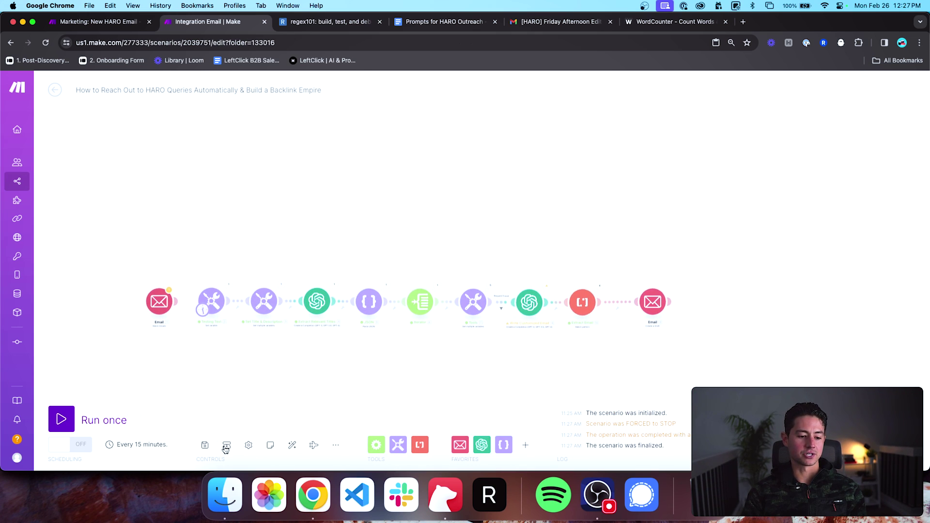
{"action": "left_click", "coordinate": [291, 445]}
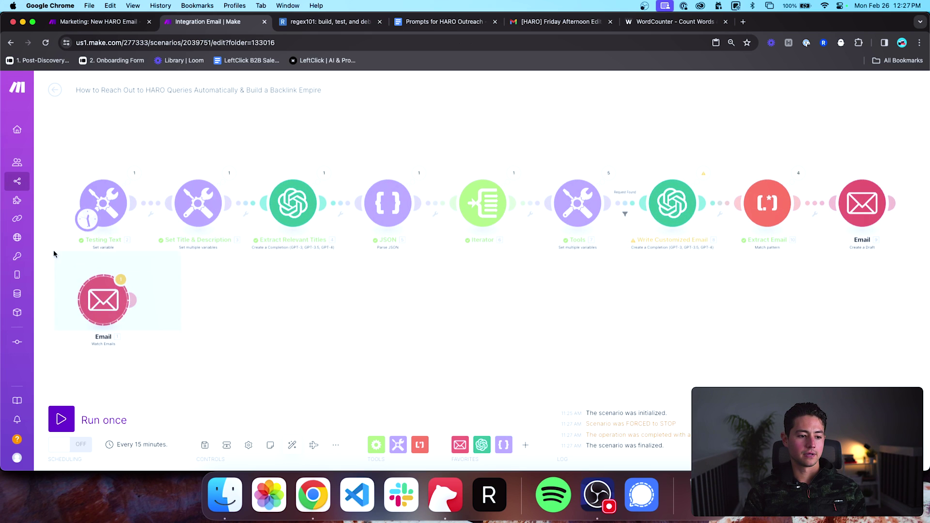
{"action": "left_click_drag", "start_coordinate": [71, 252], "coordinate": [222, 252]}
{"action": "left_click_drag", "start_coordinate": [245, 297], "coordinate": [145, 208]}
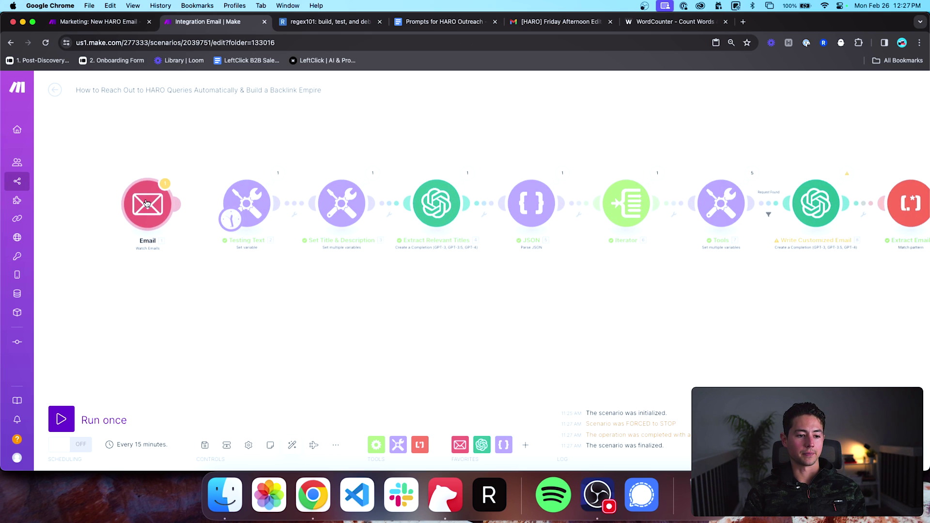
{"action": "scroll", "coordinate": [178, 291], "scroll_direction": "down", "scroll_amount": 2}
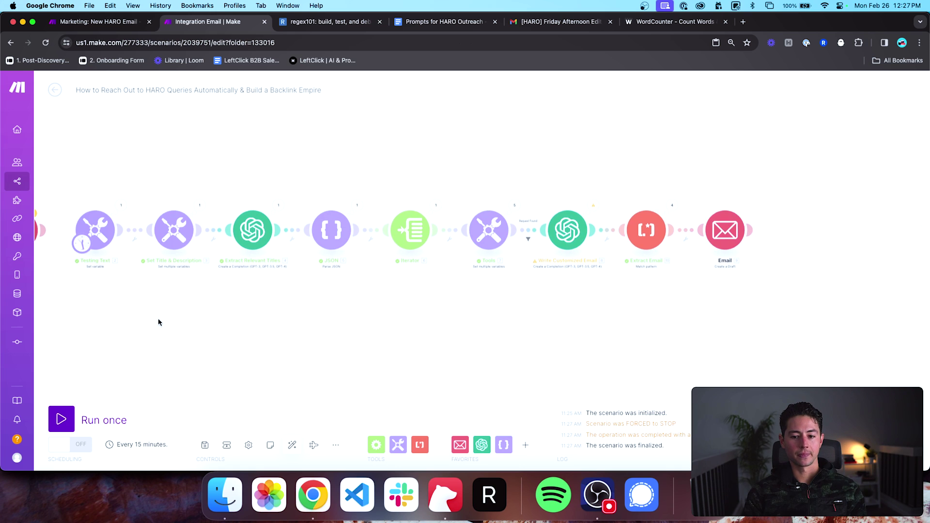
Step: Run the scenario once and inspect the Iterator's output bundles while it executes
{"action": "left_click", "coordinate": [61, 419]}
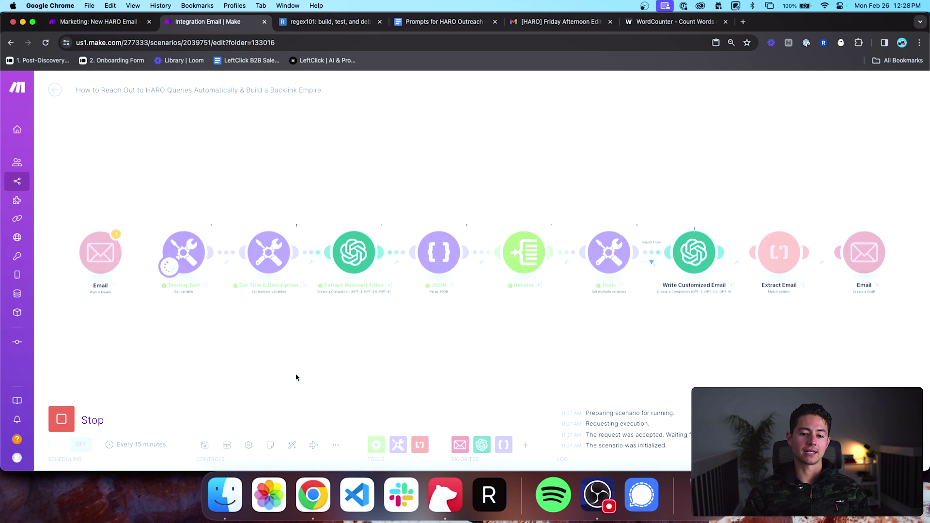
{"action": "scroll", "coordinate": [440, 301], "scroll_direction": "right", "scroll_amount": 5}
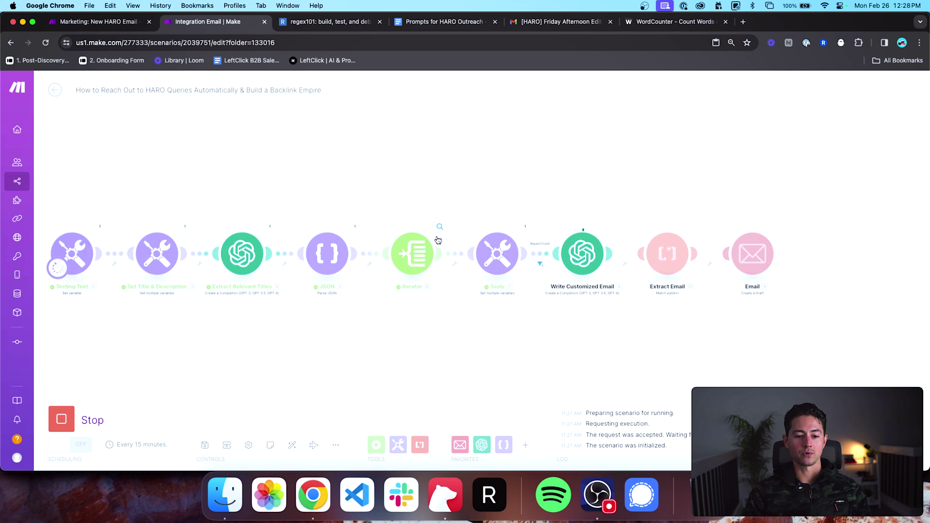
{"action": "left_click", "coordinate": [439, 227]}
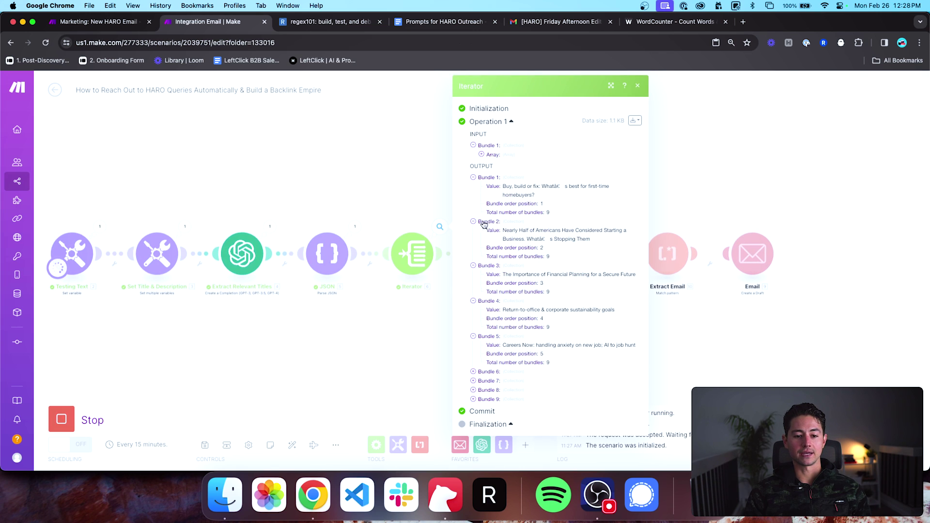
{"action": "left_click", "coordinate": [416, 328]}
{"action": "scroll", "coordinate": [380, 324], "scroll_direction": "right", "scroll_amount": 1}
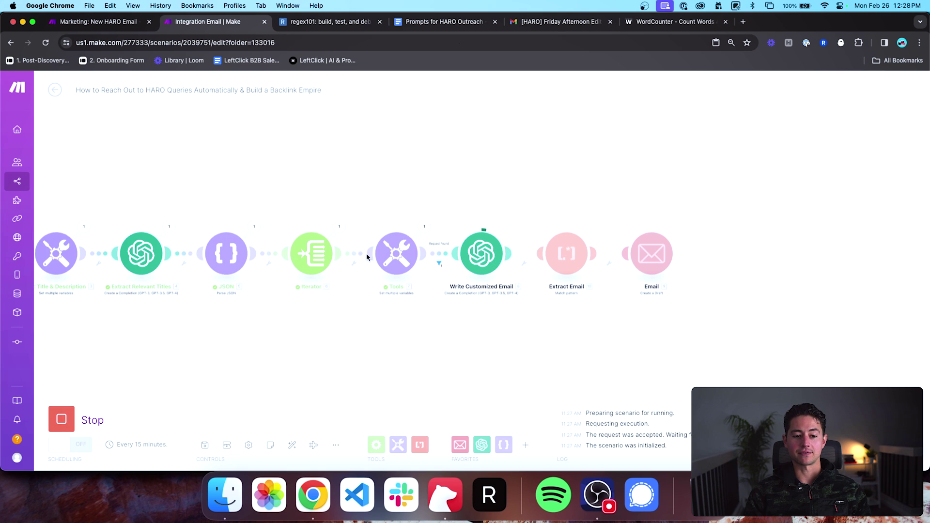
{"action": "left_click_drag", "start_coordinate": [452, 204], "coordinate": [382, 203]}
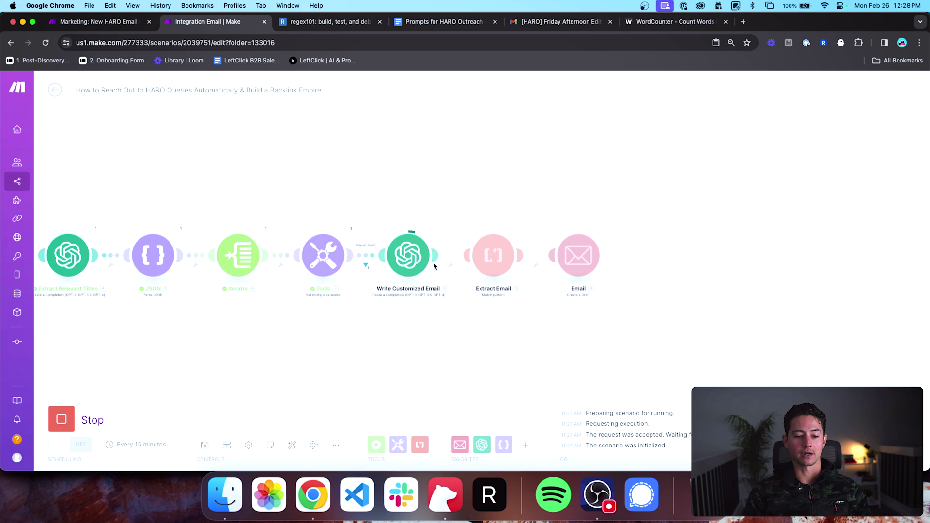
{"action": "left_click_drag", "start_coordinate": [420, 227], "coordinate": [470, 223]}
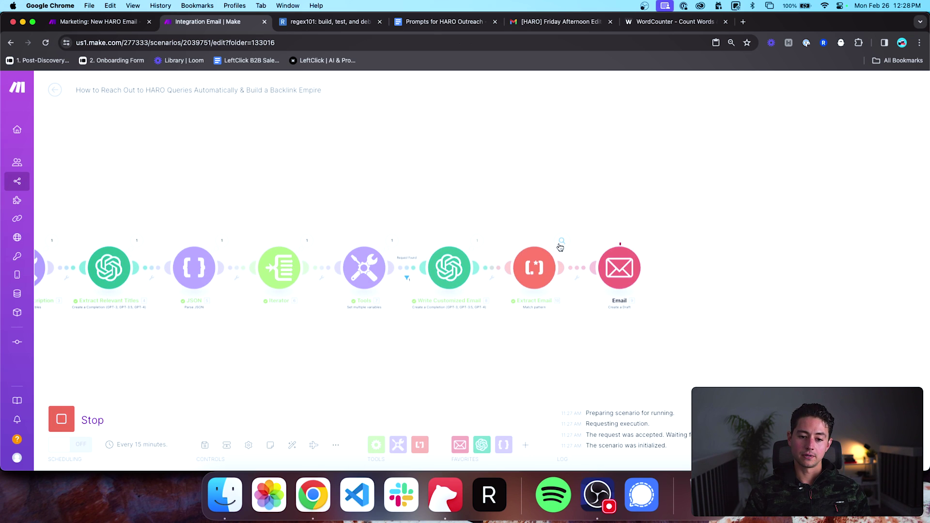
Step: Inspect the Extract Email module's output to check the matched address
{"action": "left_click", "coordinate": [558, 245]}
{"action": "triple_click", "coordinate": [623, 281]}
{"action": "left_click", "coordinate": [616, 321]}
{"action": "scroll", "coordinate": [596, 286], "scroll_direction": "right", "scroll_amount": 3}
Step: Examine the recipient and content passed to the Email draft module in its first operation
{"action": "left_click", "coordinate": [579, 238]}
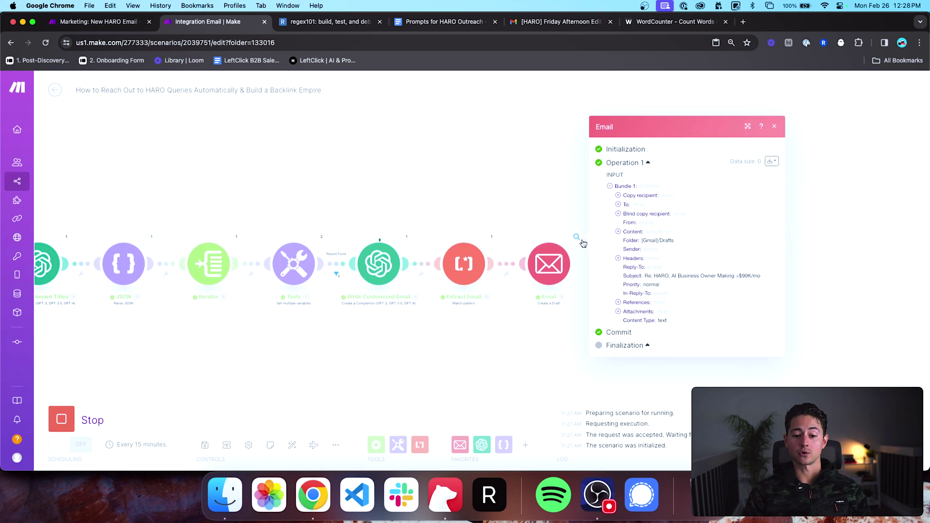
{"action": "left_click", "coordinate": [619, 204]}
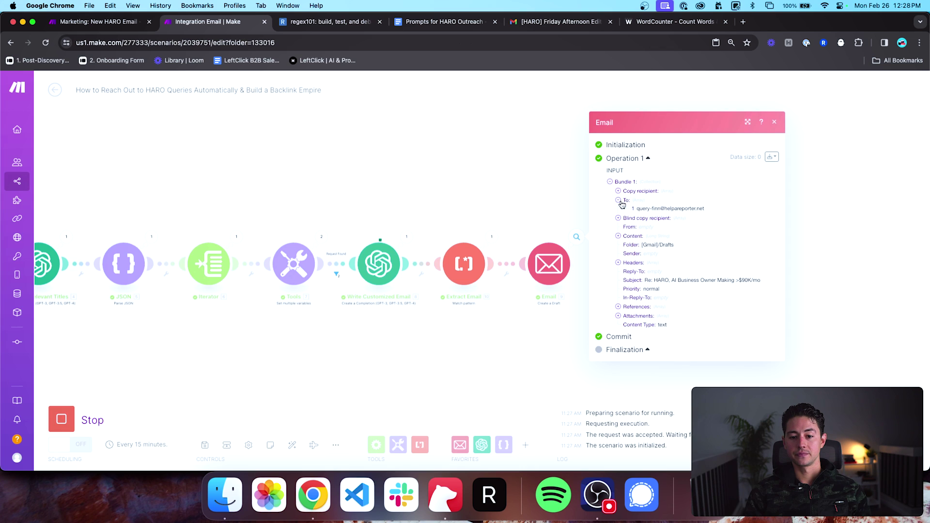
{"action": "triple_click", "coordinate": [645, 207]}
{"action": "left_click", "coordinate": [619, 236]}
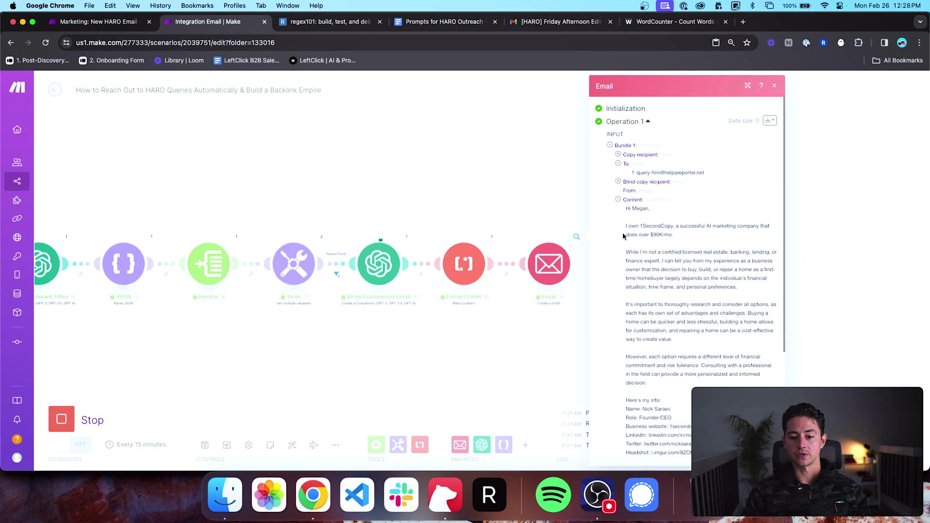
{"action": "scroll", "coordinate": [639, 208], "scroll_direction": "down", "scroll_amount": 4}
{"action": "left_click", "coordinate": [534, 196]}
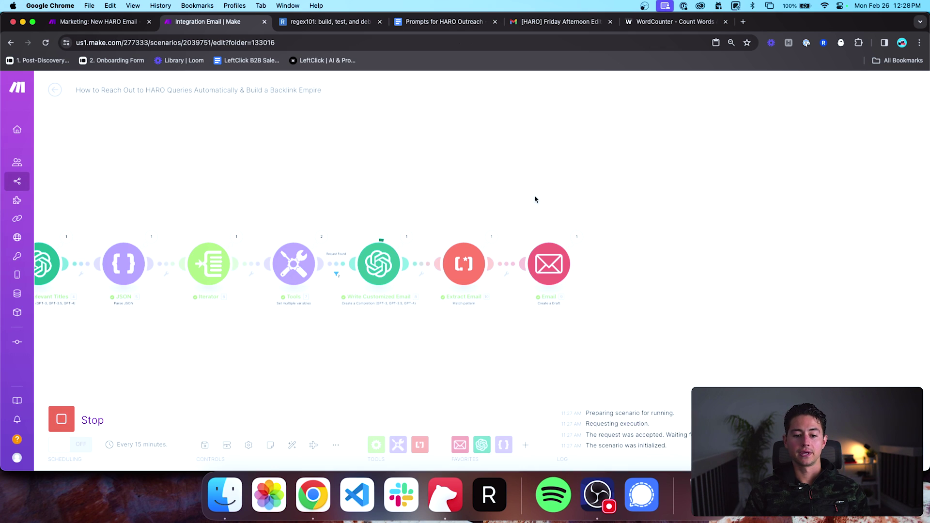
Step: Switch to Gmail and open the newest HARO reply from the Drafts folder
{"action": "left_click", "coordinate": [548, 21]}
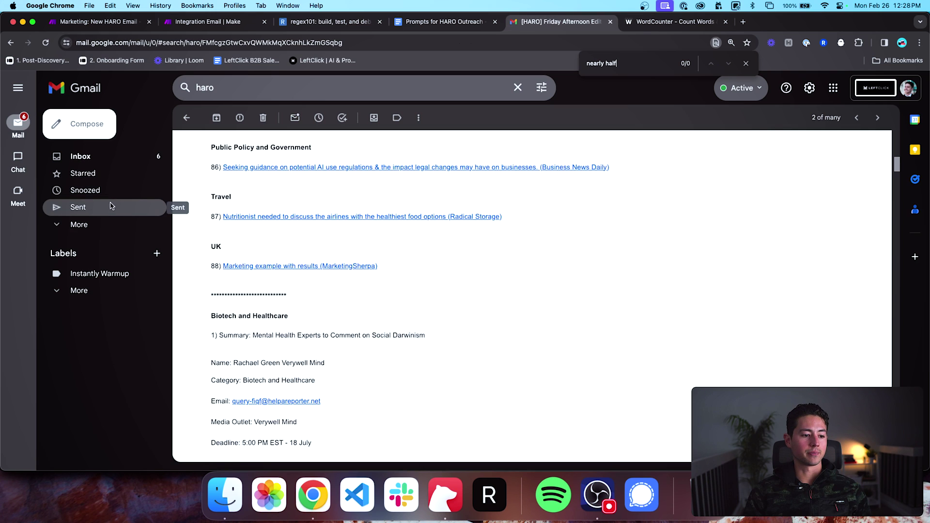
{"action": "left_click", "coordinate": [79, 225]}
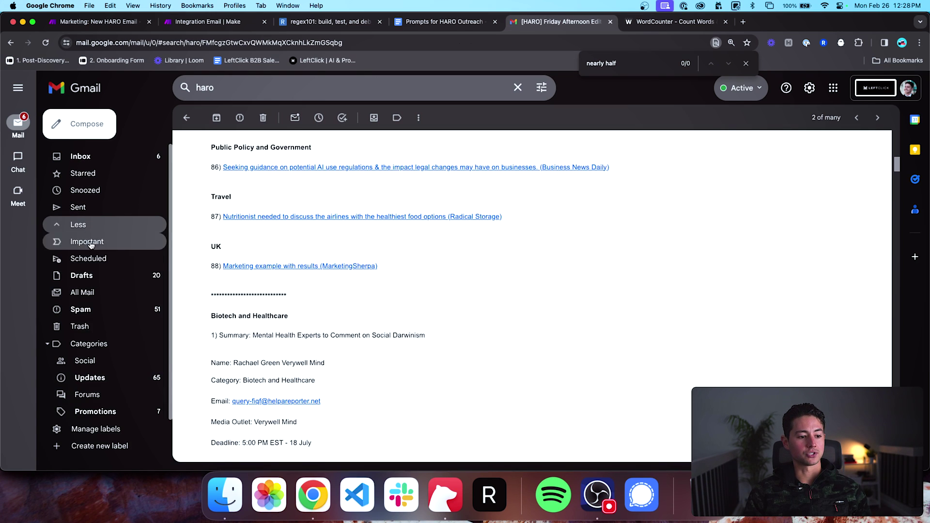
{"action": "left_click", "coordinate": [81, 276]}
{"action": "left_click", "coordinate": [317, 171]}
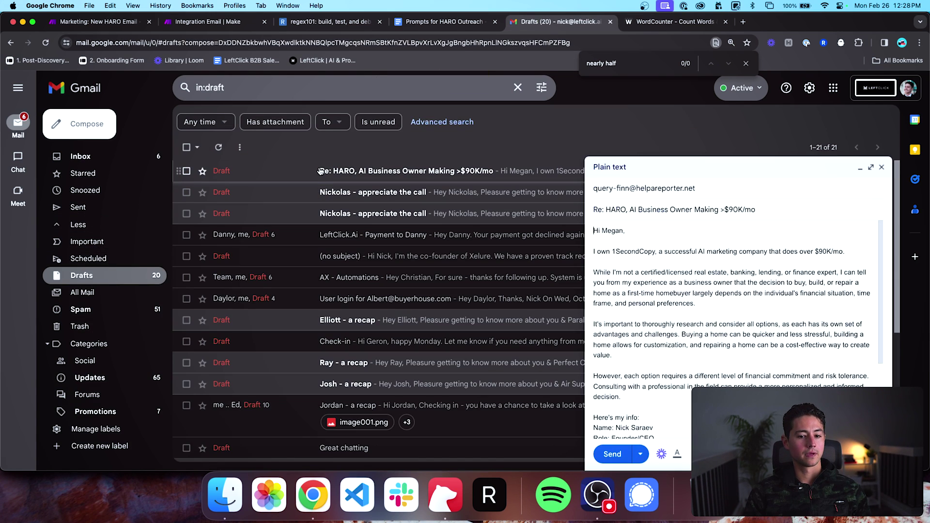
Step: Read through the drafted HARO reply down to its sign-off, close it, and return to the inbox
{"action": "left_click_drag", "start_coordinate": [634, 232], "coordinate": [625, 257]}
{"action": "scroll", "coordinate": [625, 250], "scroll_direction": "down", "scroll_amount": 1}
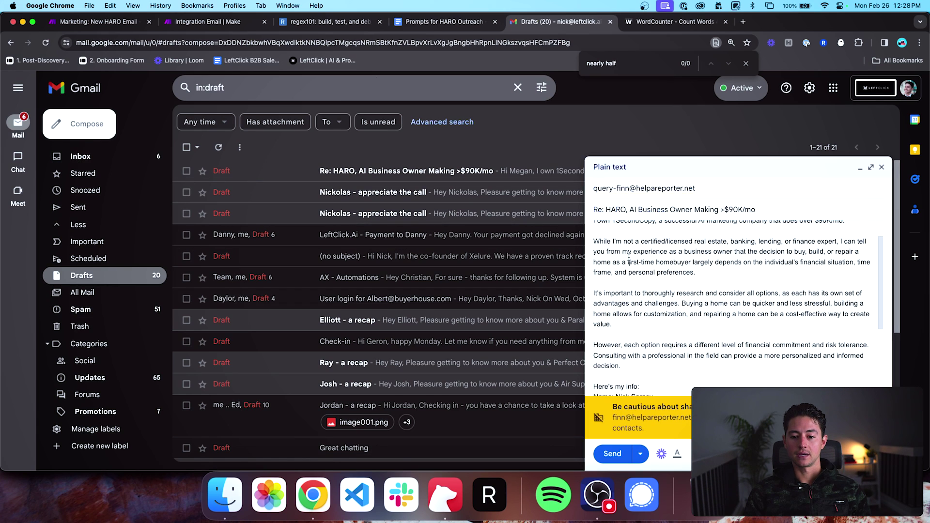
{"action": "triple_click", "coordinate": [629, 257]}
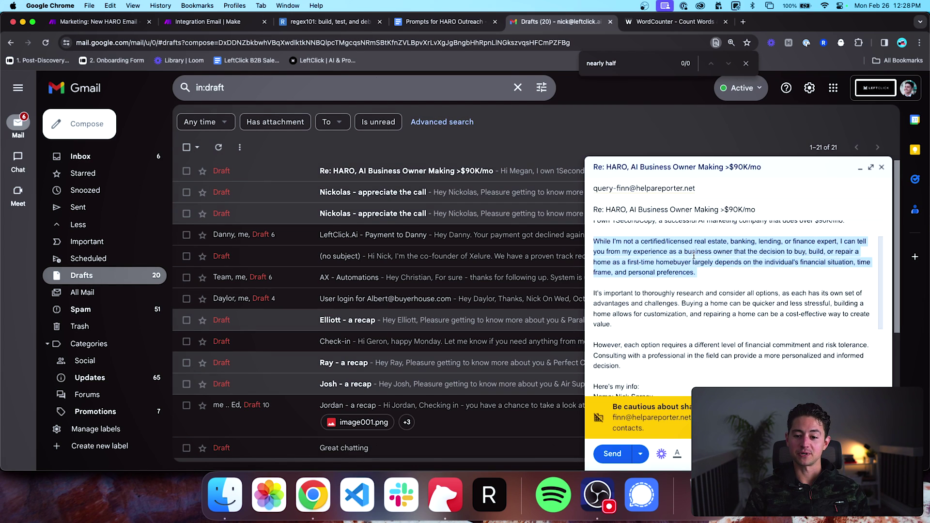
{"action": "scroll", "coordinate": [781, 268], "scroll_direction": "down", "scroll_amount": 5}
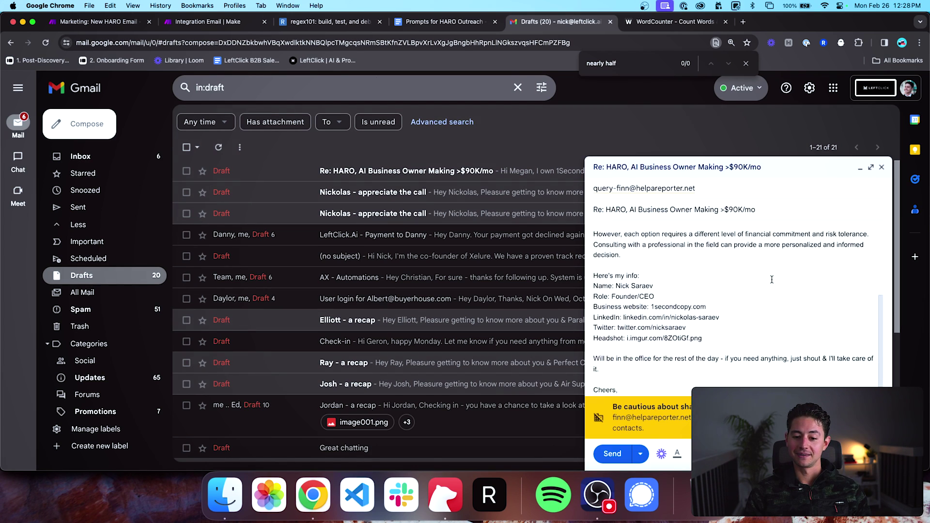
{"action": "left_click", "coordinate": [882, 168]}
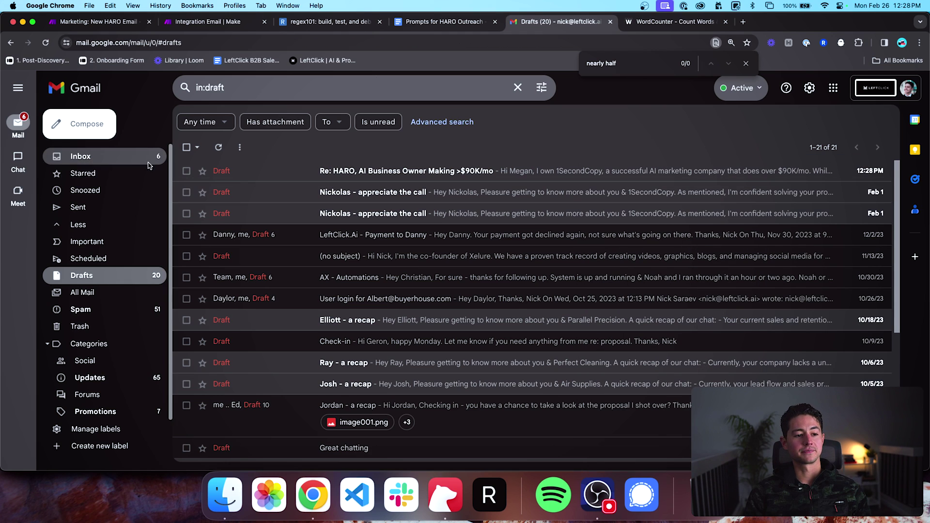
{"action": "left_click", "coordinate": [81, 156]}
Step: Return to the Make scenario and stop the running execution
{"action": "left_click", "coordinate": [208, 21]}
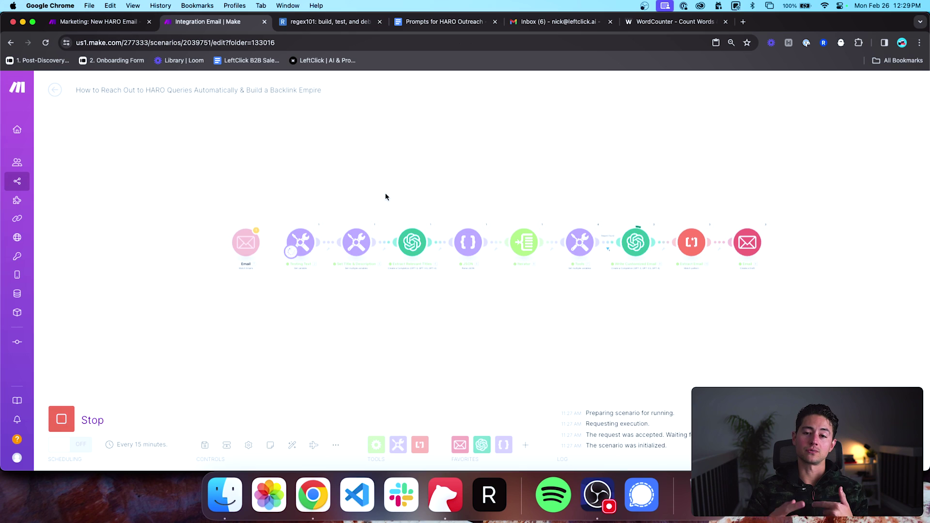
{"action": "scroll", "coordinate": [207, 272], "scroll_direction": "up", "scroll_amount": 5}
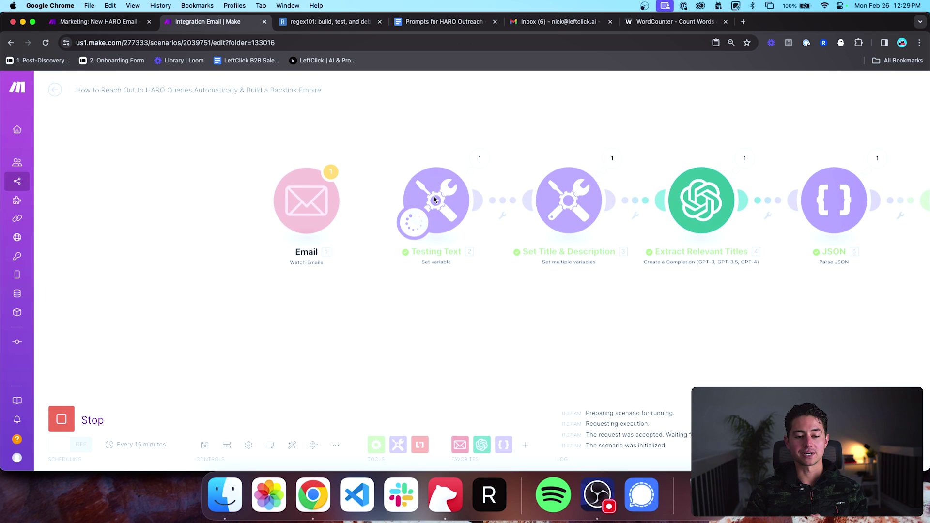
{"action": "left_click", "coordinate": [61, 420]}
Step: Make the Watch Emails module the scenario's starting trigger, connected ahead of Testing Text
{"action": "scroll", "coordinate": [329, 329], "scroll_direction": "down", "scroll_amount": 3}
{"action": "left_click", "coordinate": [405, 243]}
{"action": "left_click", "coordinate": [376, 206]}
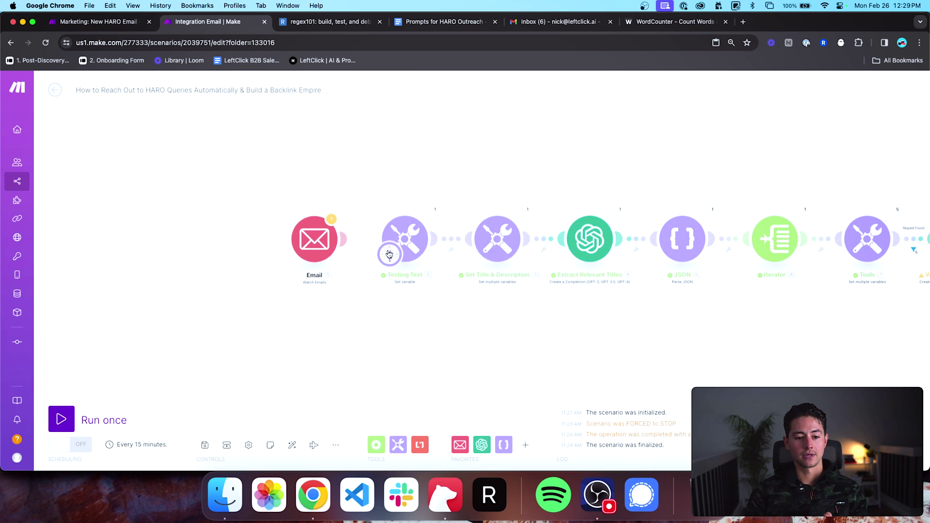
Step: In the Testing Text module, replace the testText value with the Watch Emails Text content mapping and save
{"action": "left_click", "coordinate": [411, 239]}
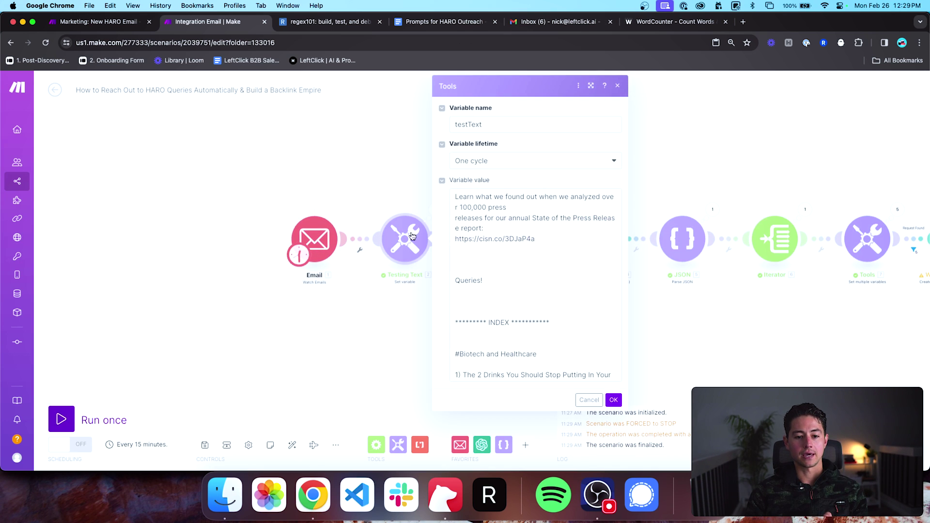
{"action": "left_click", "coordinate": [477, 238]}
{"action": "key", "text": "super+a"}
{"action": "key", "text": "BackSpace"}
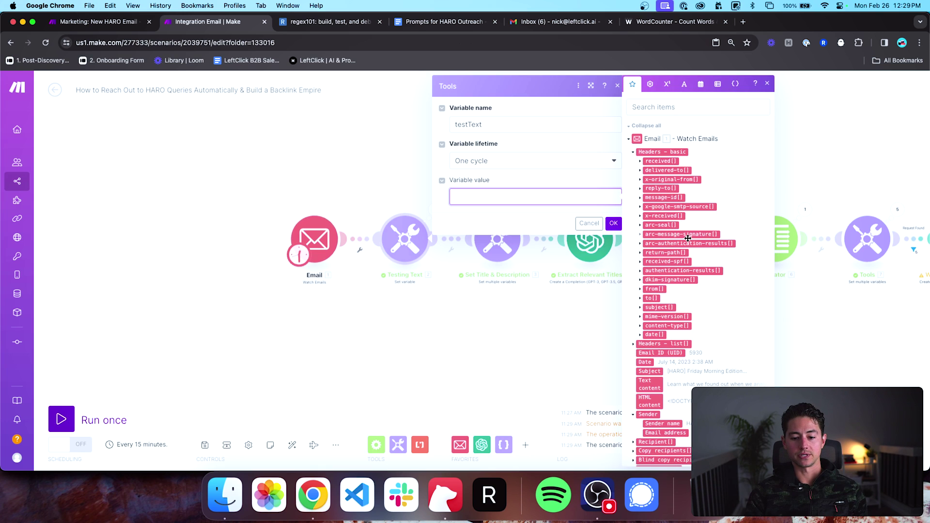
{"action": "scroll", "coordinate": [688, 238], "scroll_direction": "down", "scroll_amount": 3}
{"action": "left_click", "coordinate": [649, 313]}
{"action": "left_click", "coordinate": [613, 223]}
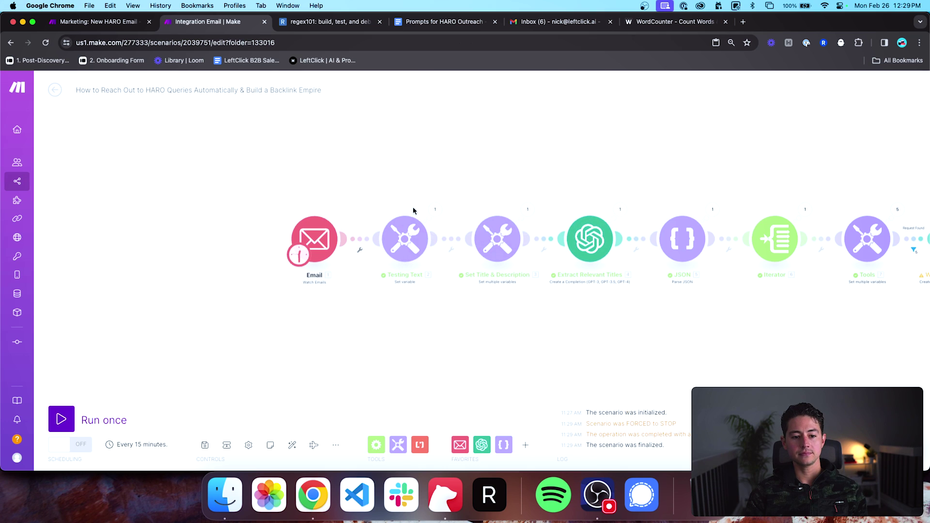
Step: Rename the Testing Text module as "Set Email Plaintext"
{"action": "right_click", "coordinate": [413, 244]}
{"action": "left_click", "coordinate": [440, 291]}
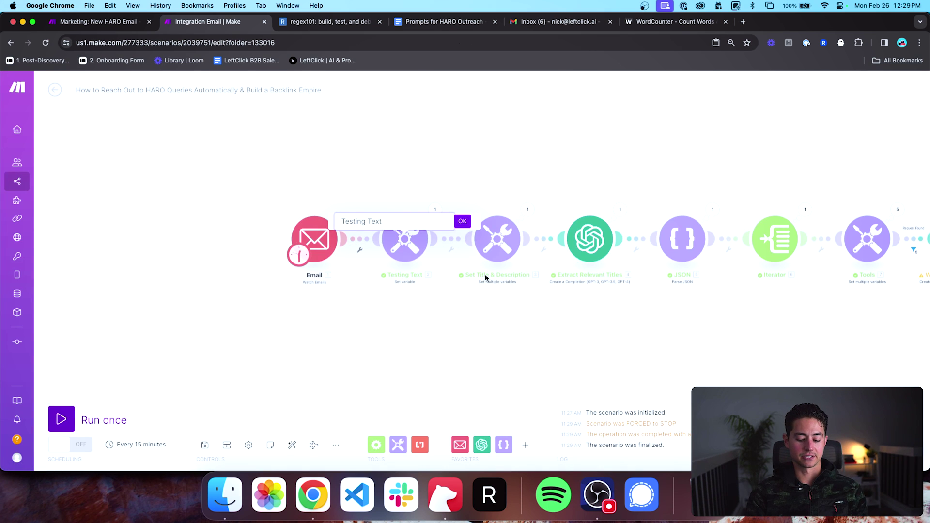
{"action": "type", "text": "S"}
{"action": "key", "text": "super+a"}
{"action": "type", "text": "S"}
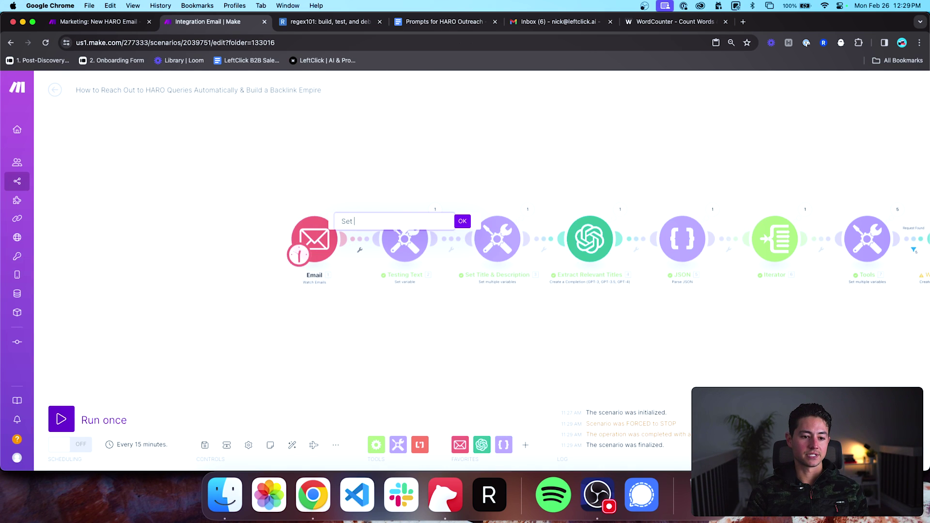
{"action": "type", "text": "et Email Plaintext"}
{"action": "key", "text": "Return"}
Step: Export the completed scenario's blueprint as a JSON file
{"action": "left_click_drag", "start_coordinate": [574, 310], "coordinate": [321, 318]}
{"action": "scroll", "coordinate": [321, 318], "scroll_direction": "down", "scroll_amount": 3}
{"action": "scroll", "coordinate": [370, 324], "scroll_direction": "right", "scroll_amount": 2}
{"action": "left_click_drag", "start_coordinate": [475, 306], "coordinate": [582, 285]}
{"action": "left_click", "coordinate": [336, 445]}
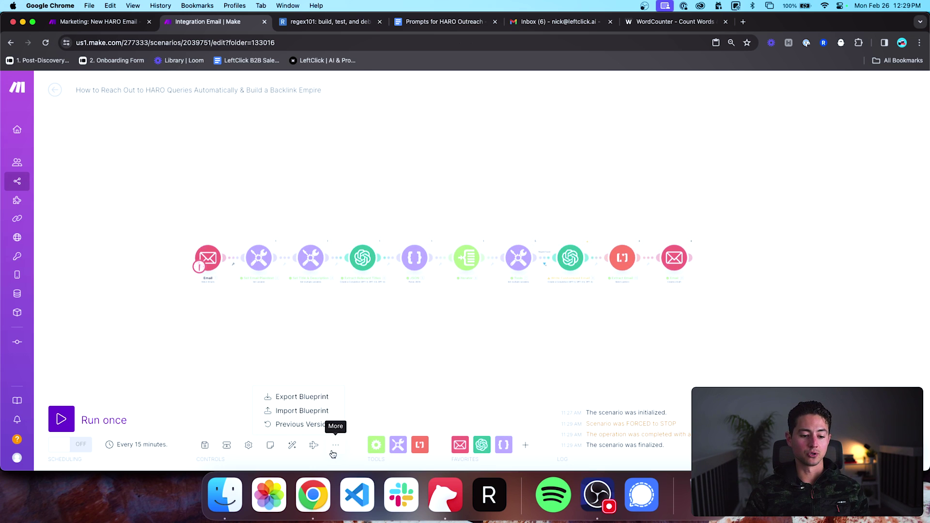
{"action": "left_click", "coordinate": [299, 394]}
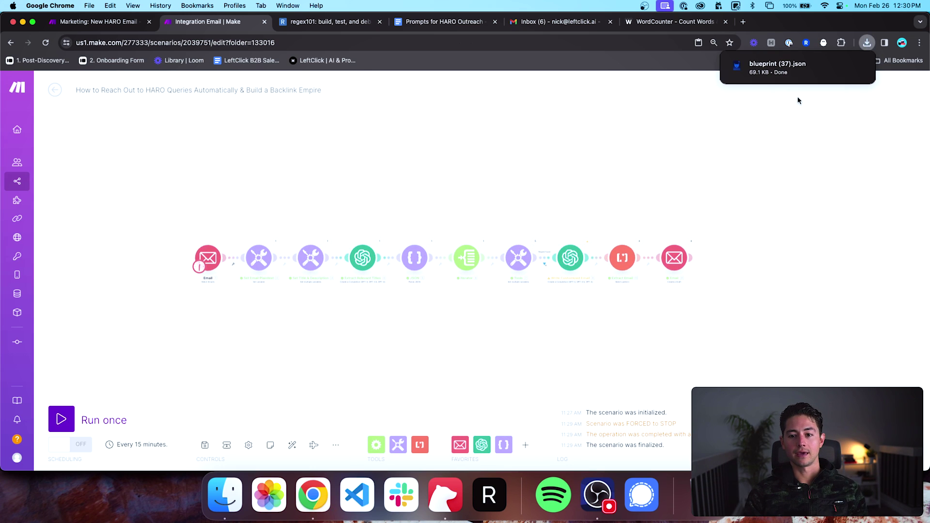